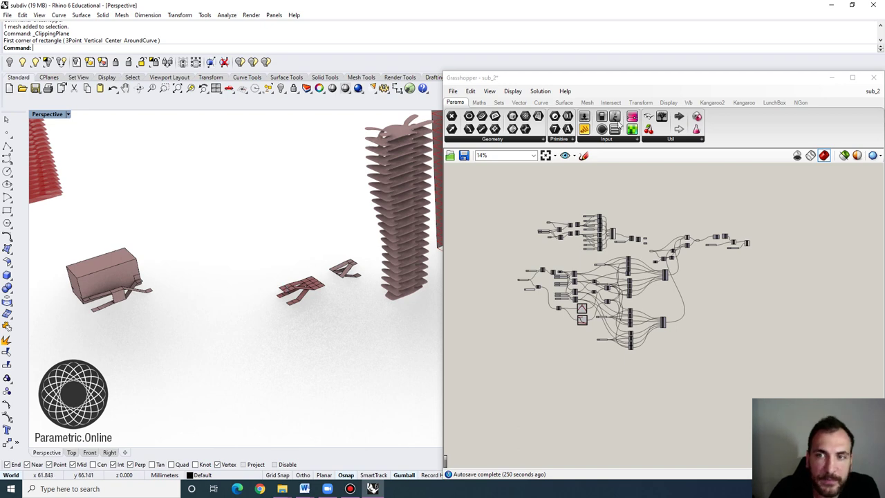
Examine the stacked-floor grey and red towers in the perspective view.
click(689, 102)
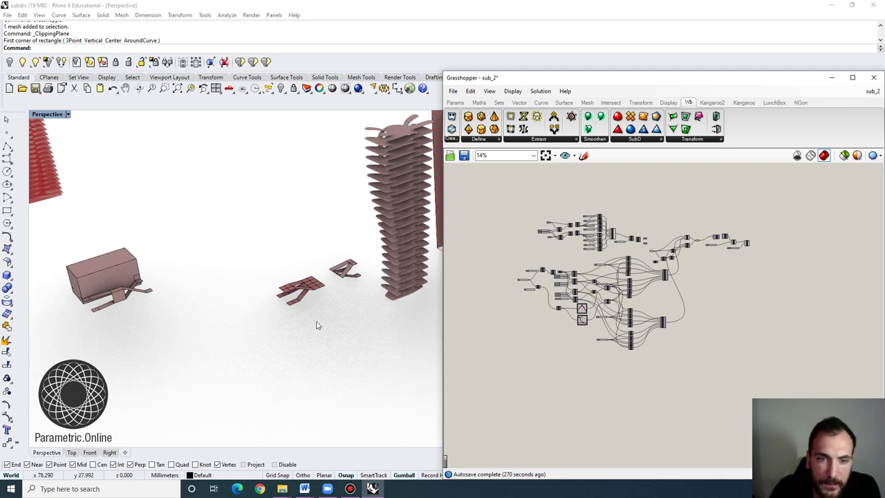
drag(521, 81, 551, 40)
scroll(339, 290, down, 6)
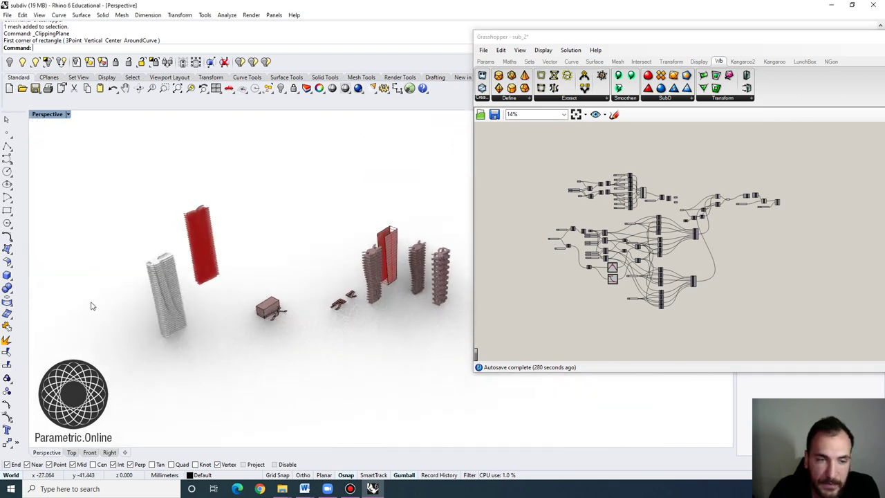
scroll(200, 315, up, 6)
scroll(201, 218, up, 2)
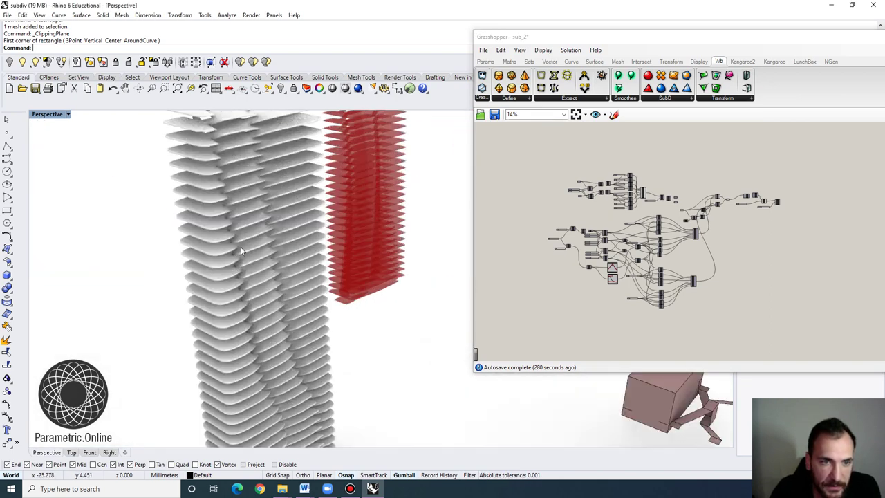
click(237, 249)
text(zs)
key(Return)
key(Escape)
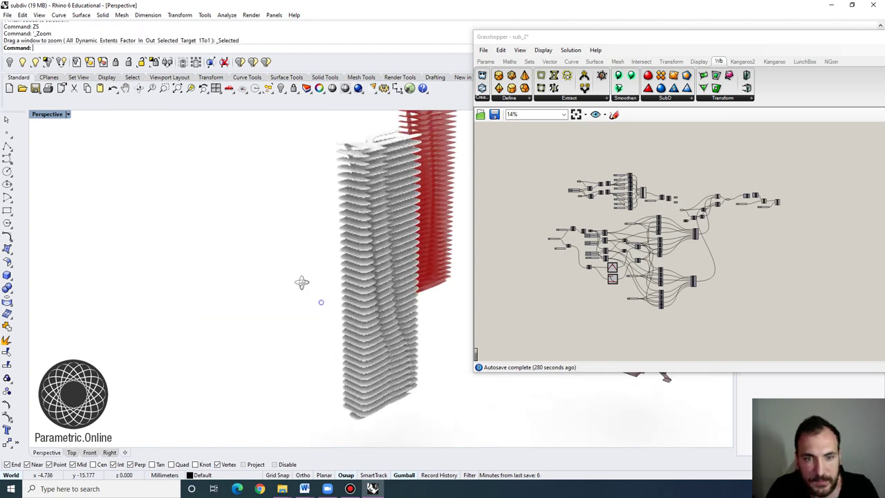
right_drag(405, 247, 175, 283)
scroll(345, 206, up, 3)
scroll(344, 203, up, 2)
scroll(209, 283, down, 7)
scroll(175, 283, down, 4)
scroll(433, 318, up, 4)
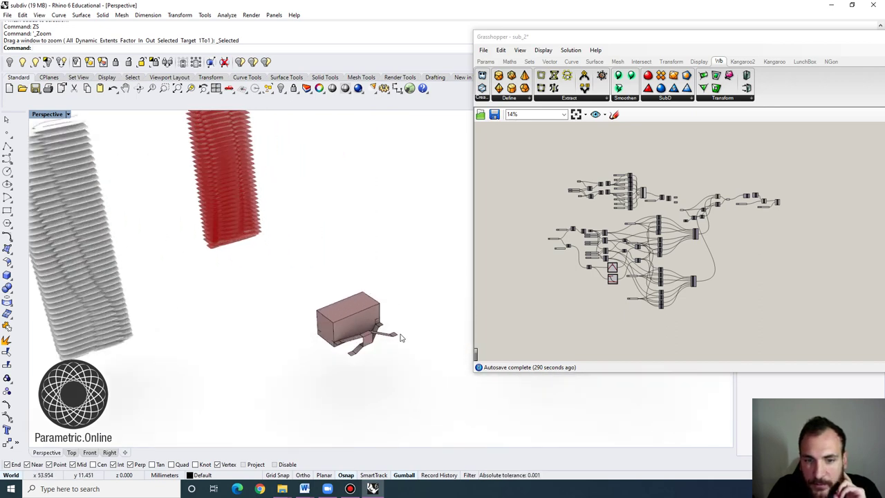
Delete the box and the small meshes attached to it between the towers.
scroll(262, 325, down, 3)
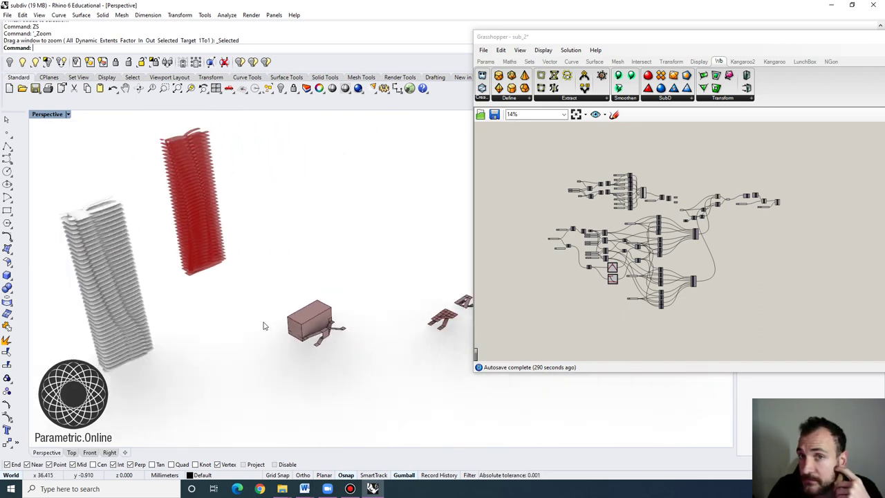
scroll(390, 318, up, 3)
scroll(246, 330, down, 3)
drag(284, 368, 183, 273)
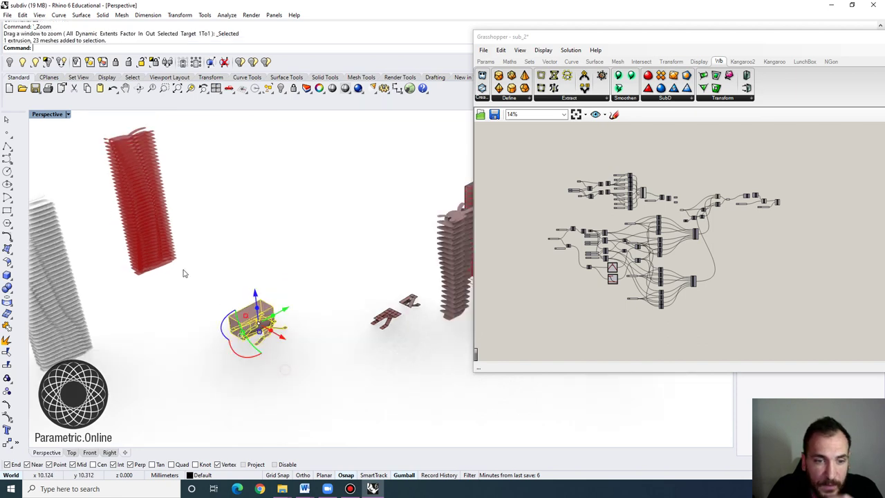
key(Delete)
Place the Grasshopper window side by side with the Rhino viewport.
scroll(442, 338, up, 4)
scroll(443, 338, up, 3)
scroll(369, 304, up, 1)
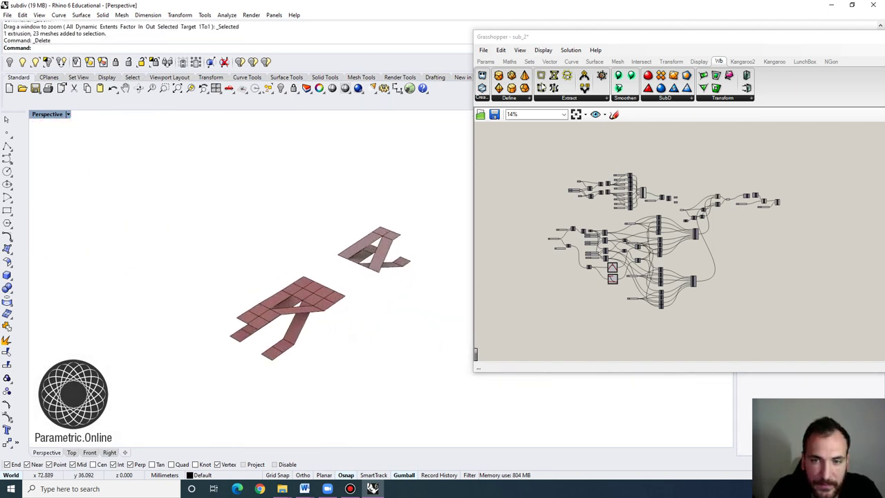
drag(562, 40, 875, 41)
right_drag(229, 274, 232, 301)
scroll(394, 221, up, 2)
Move the small eight-mesh group near the tower to an open area in front of it.
drag(404, 222, 321, 133)
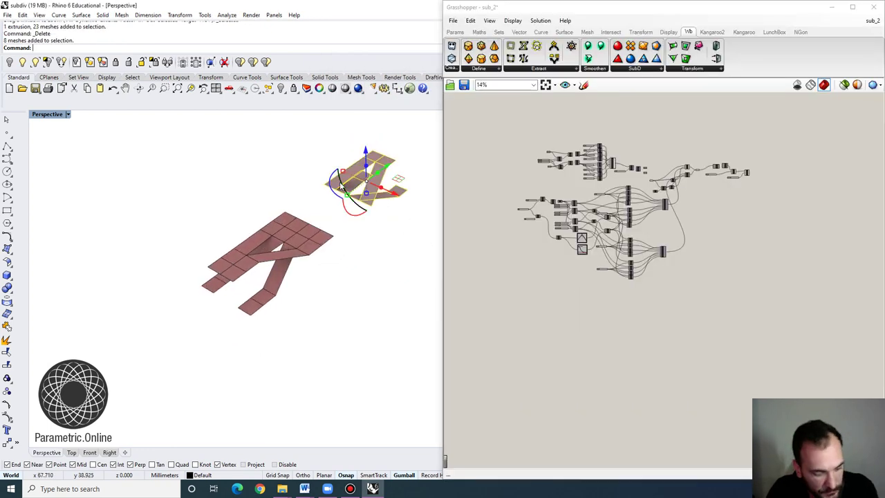
text(zs)
key(Return)
scroll(188, 262, down, 3)
right_drag(188, 263, 326, 322)
drag(326, 322, 221, 223)
scroll(221, 223, down, 5)
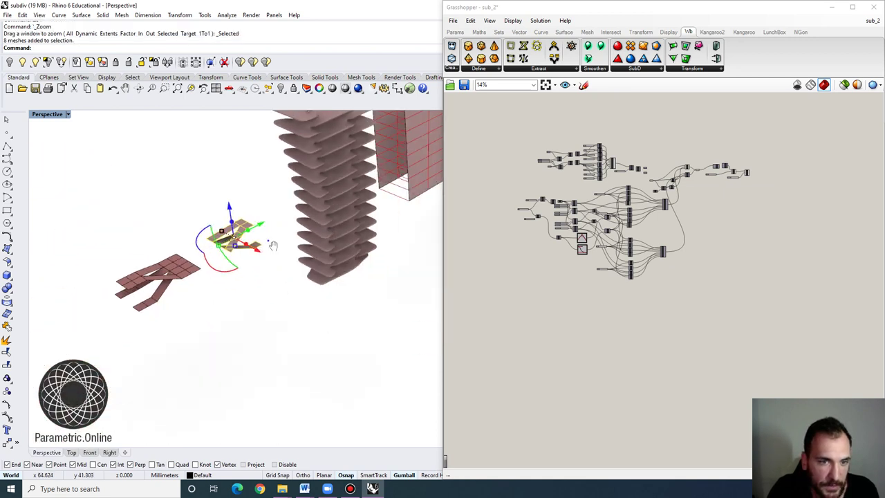
shift+right_drag(230, 266, 279, 237)
text(m)
key(Return)
click(281, 227)
click(291, 365)
Delete the small eight-mesh group, working in the Top view.
double_click(33, 115)
double_click(33, 116)
scroll(325, 354, down, 4)
right_drag(320, 356, 340, 258)
scroll(331, 258, down, 6)
right_drag(197, 249, 251, 292)
scroll(251, 287, down, 8)
scroll(307, 279, up, 6)
right_drag(309, 279, 350, 237)
scroll(350, 237, up, 13)
drag(396, 291, 284, 191)
right_drag(339, 223, 268, 256)
drag(321, 323, 239, 236)
key(Delete)
Draw a square single mesh face of about 1 × 1 mm in an empty area of the Top view.
scroll(239, 236, down, 12)
right_drag(70, 277, 156, 283)
scroll(277, 294, up, 2)
right_drag(215, 253, 227, 301)
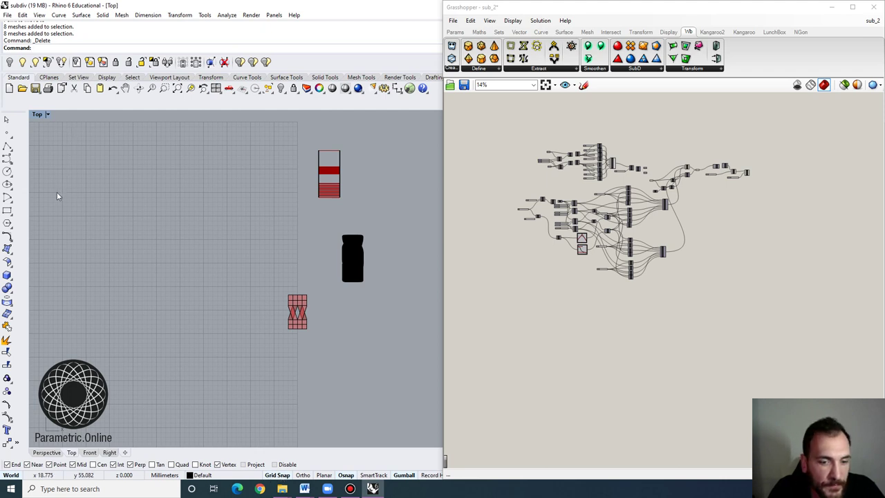
click(366, 78)
click(18, 132)
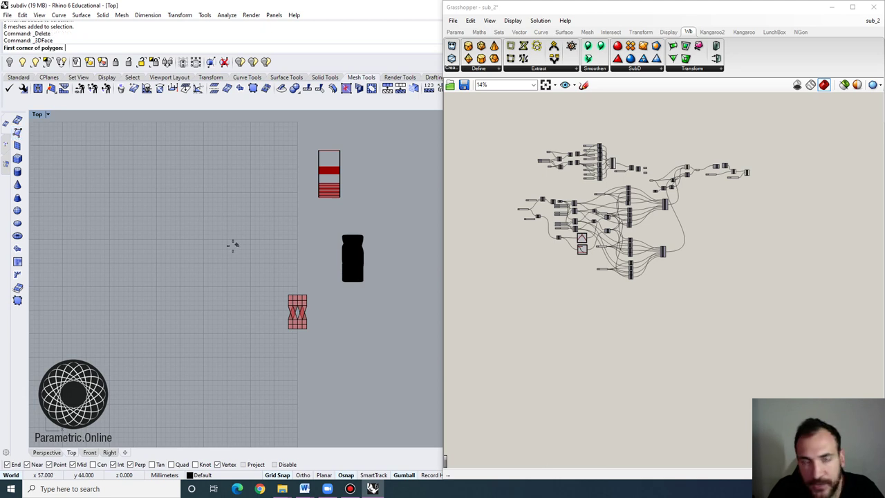
scroll(233, 245, up, 5)
click(211, 243)
click(211, 219)
click(236, 218)
click(236, 243)
key(Return)
Copy the square face 3 mm to its right, and twice more side by side about 4 mm below, centred between the upper squares.
click(237, 243)
click(236, 268)
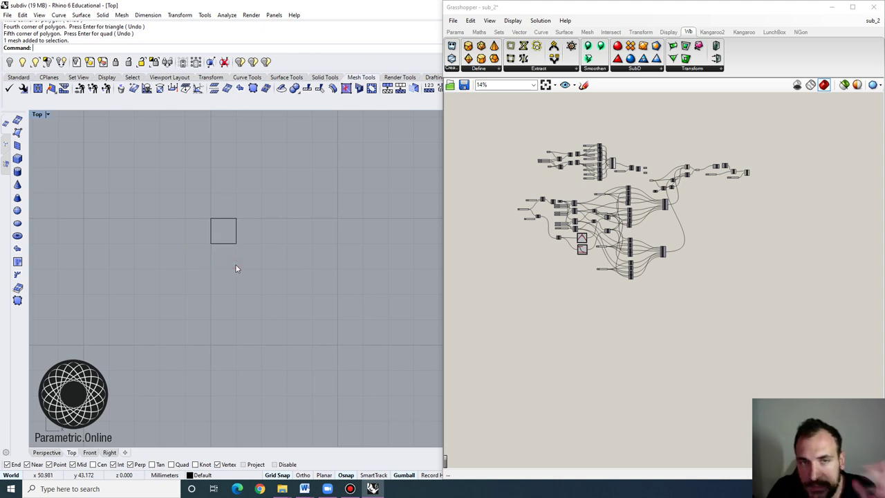
click(229, 245)
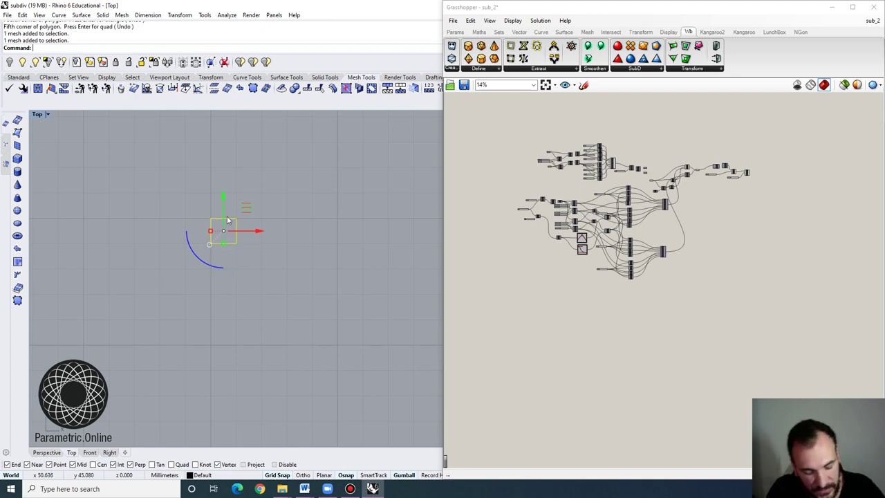
text(opy)
key(Return)
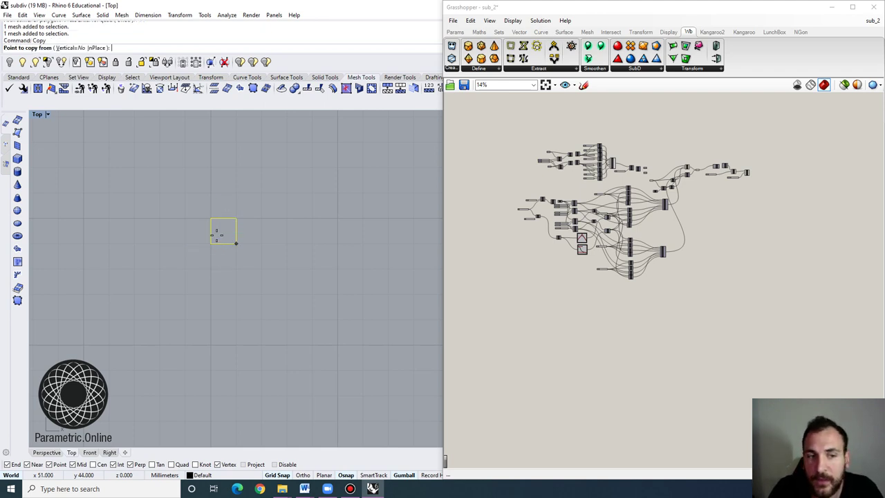
click(211, 218)
click(286, 218)
click(236, 320)
click(261, 319)
key(Return)
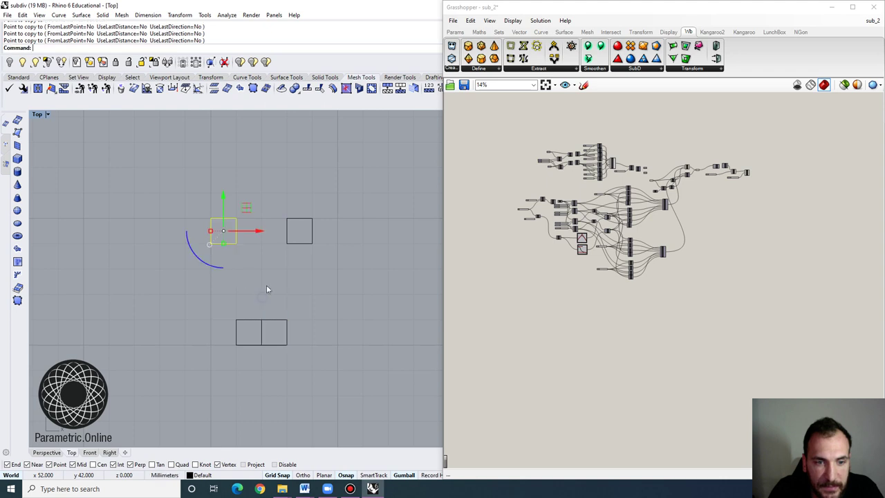
Copy the upper-left square face directly below itself so the two share an edge.
click(262, 298)
scroll(256, 275, up, 4)
right_drag(249, 269, 263, 306)
drag(263, 289, 146, 180)
text(Copy)
key(Return)
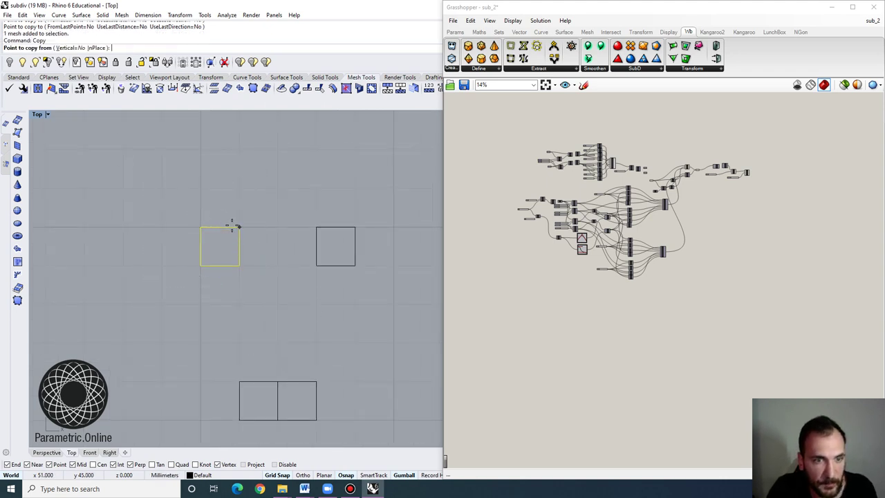
click(236, 227)
click(236, 266)
key(Return)
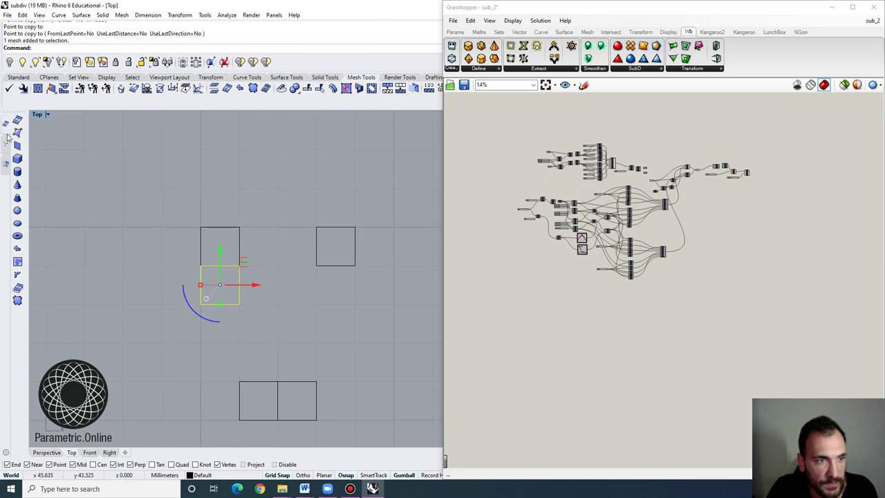
Show the new face's vertices and move its two bottom vertices onto the top edge of the lower-left square.
click(20, 79)
click(6, 418)
drag(157, 281, 270, 334)
text(m)
key(Return)
click(239, 304)
click(277, 381)
Mirror the slanted face about the vertical centre line between the two lower squares to complete the V shape.
click(231, 326)
text(Mirror)
key(Return)
click(278, 381)
click(277, 297)
drag(371, 348, 243, 302)
scroll(209, 255, down, 8)
scroll(249, 277, up, 6)
click(289, 314)
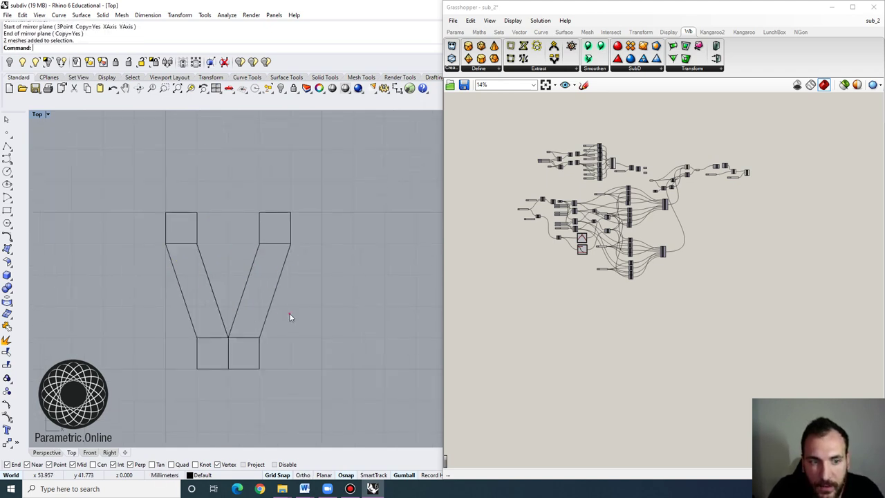
Mirror the whole V-shaped group about its bottom edge to form an X shape.
drag(127, 169, 342, 382)
text(Mirror)
key(Return)
click(259, 370)
click(312, 362)
scroll(311, 377, down, 8)
click(318, 396)
Select the X-shaped mesh group and view it up close in the Perspective view.
drag(319, 398, 238, 218)
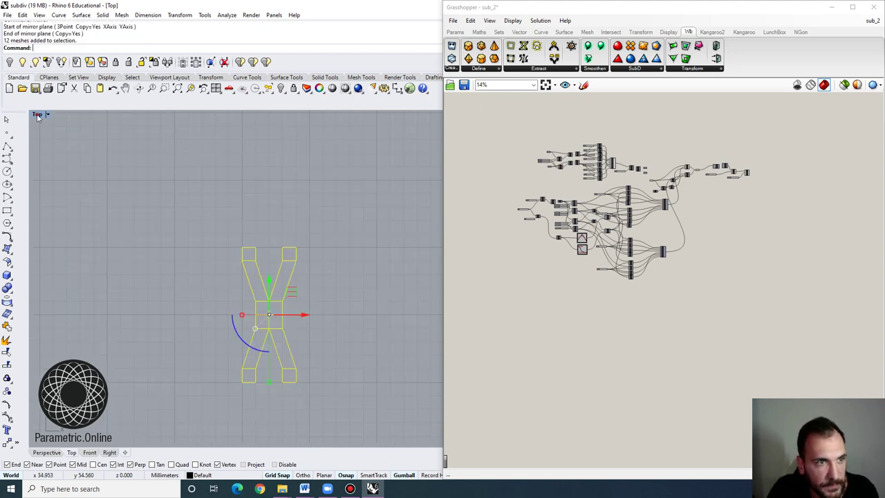
double_click(38, 116)
double_click(388, 116)
text(ZS)
key(Return)
right_drag(282, 299, 376, 208)
scroll(384, 204, up, 3)
scroll(330, 214, up, 3)
scroll(288, 241, down, 3)
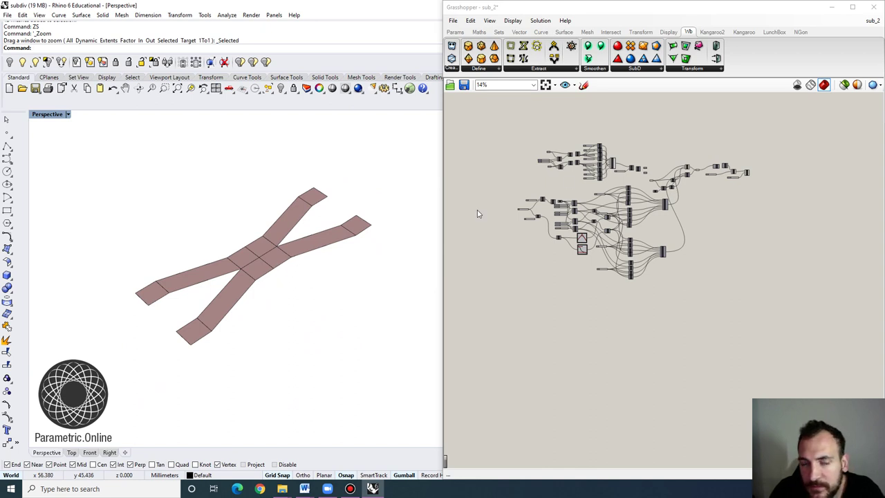
Check the faces of the X shape one by one to see whether they are separate meshes.
drag(417, 374, 141, 151)
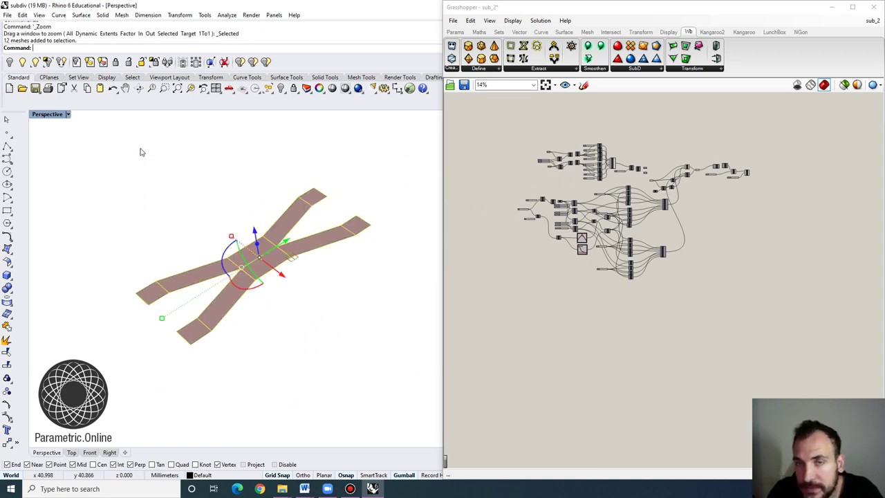
click(148, 166)
click(163, 293)
click(207, 286)
click(238, 269)
click(250, 261)
click(269, 241)
click(284, 219)
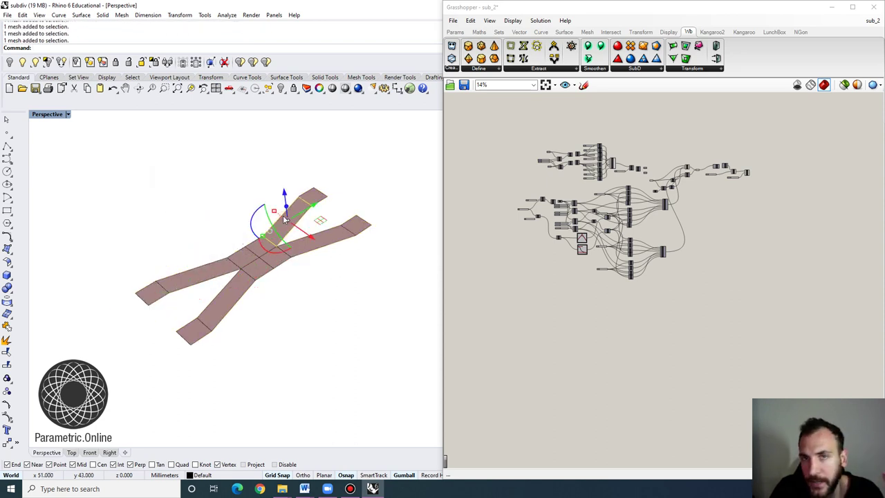
scroll(309, 184, up, 2)
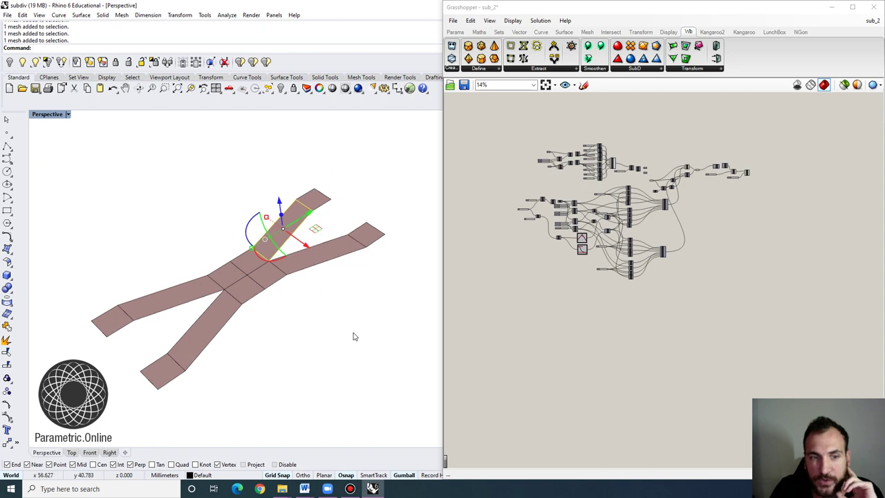
click(393, 379)
Add a Mesh parameter to an empty area of the Grasshopper canvas.
scroll(543, 304, up, 4)
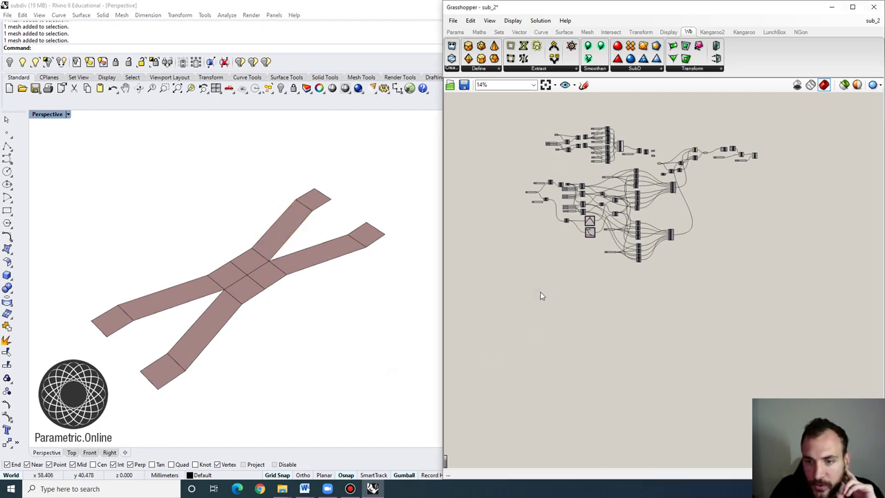
right_drag(548, 257, 568, 276)
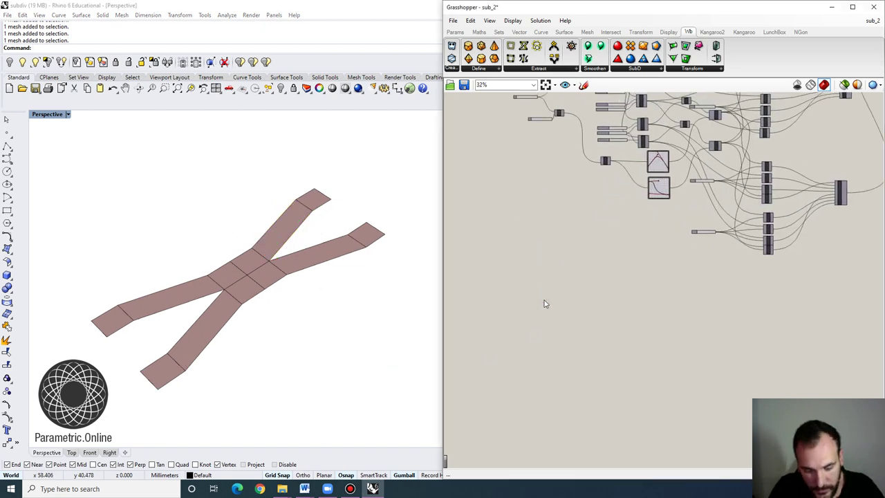
scroll(547, 322, up, 3)
double_click(538, 324)
text(m)
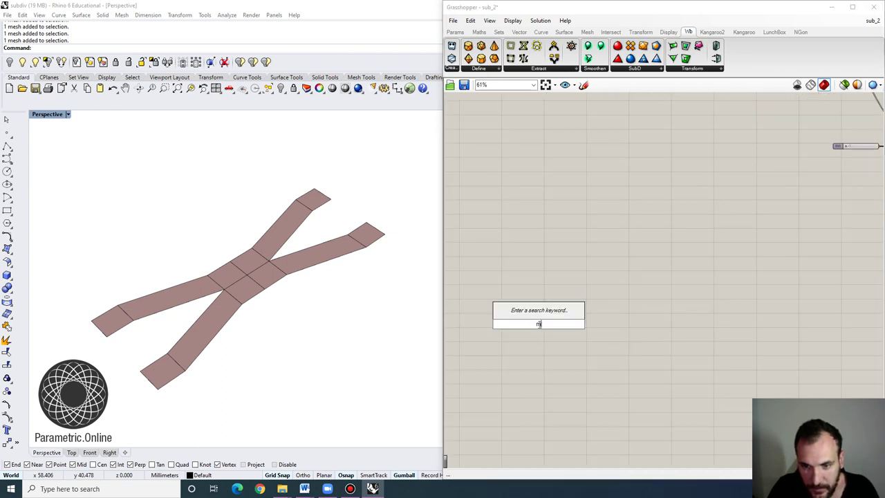
text(wes)
text(esh)
key(Return)
Reference all the meshes of the X shape in the Mesh parameter and inspect its contents.
right_click(538, 324)
click(574, 415)
drag(412, 395, 51, 153)
key(Return)
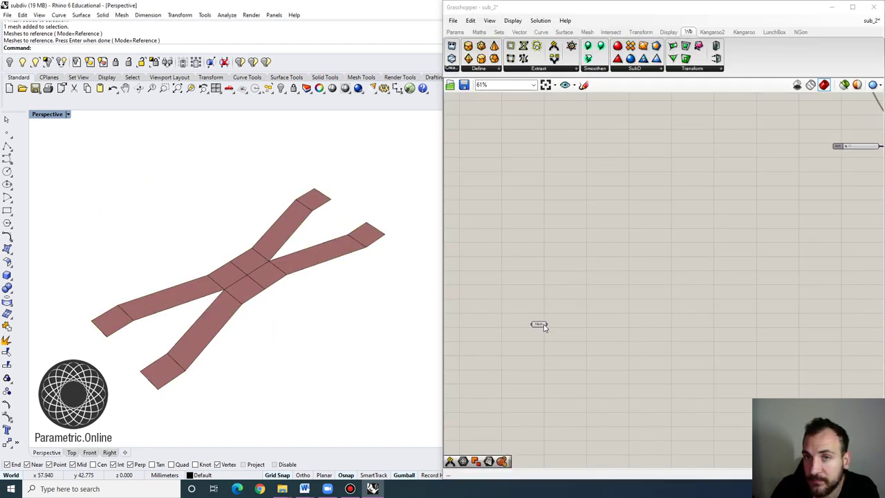
scroll(545, 326, up, 4)
mouse_move(550, 302)
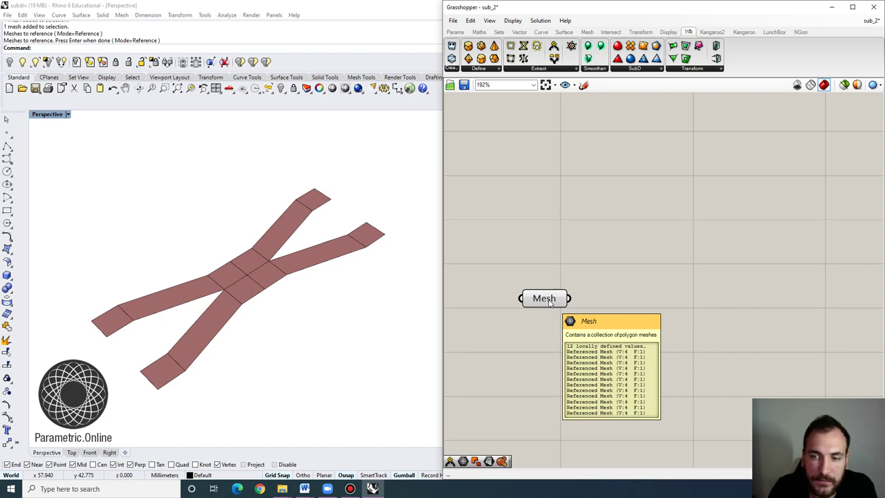
Add a Weaverbird's Join Meshes and Weld component and connect the Mesh parameter to its M+ input.
right_drag(644, 253, 611, 236)
right_drag(539, 176, 559, 178)
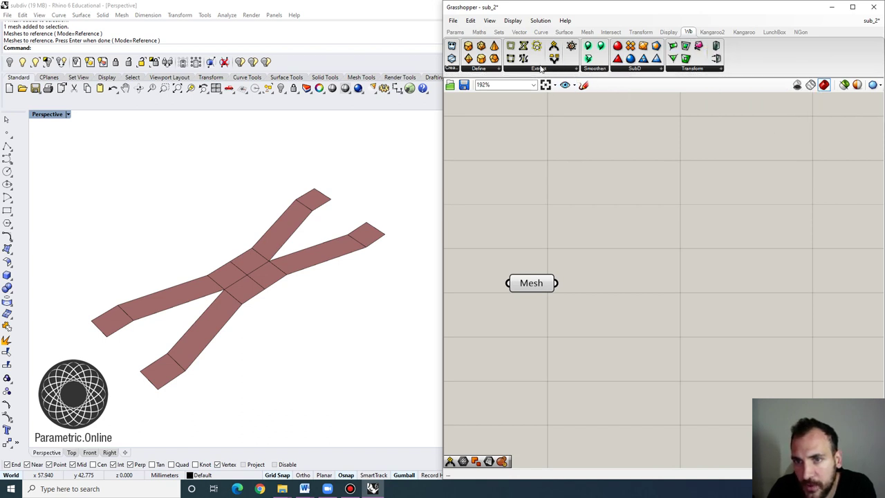
click(542, 68)
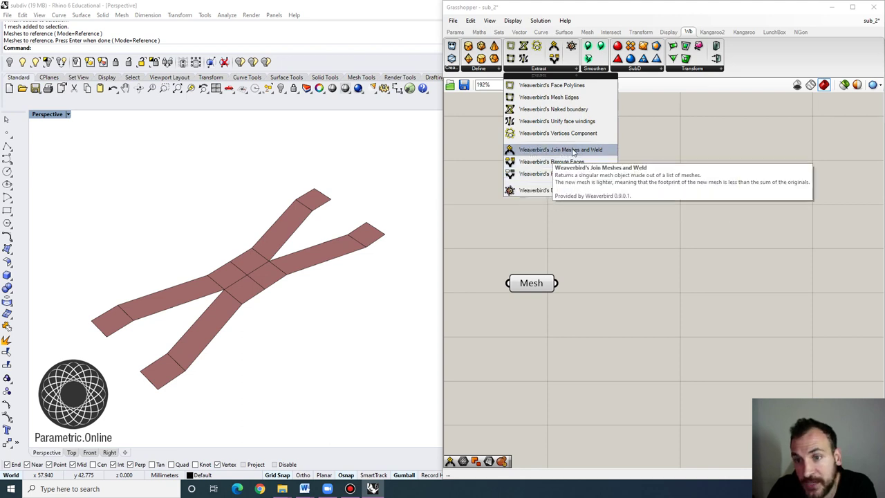
click(572, 151)
click(619, 283)
drag(557, 283, 592, 273)
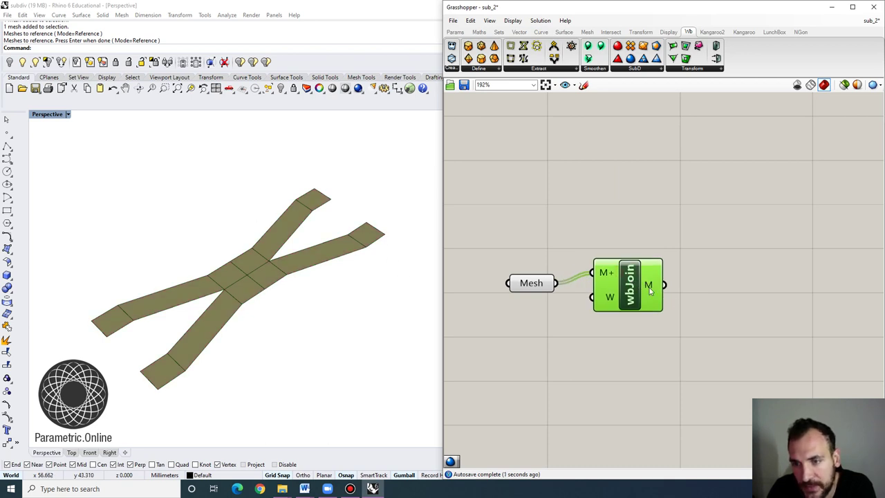
Inspect the wbJoin mesh output and compare it with the individual faces of the X shape.
mouse_move(649, 291)
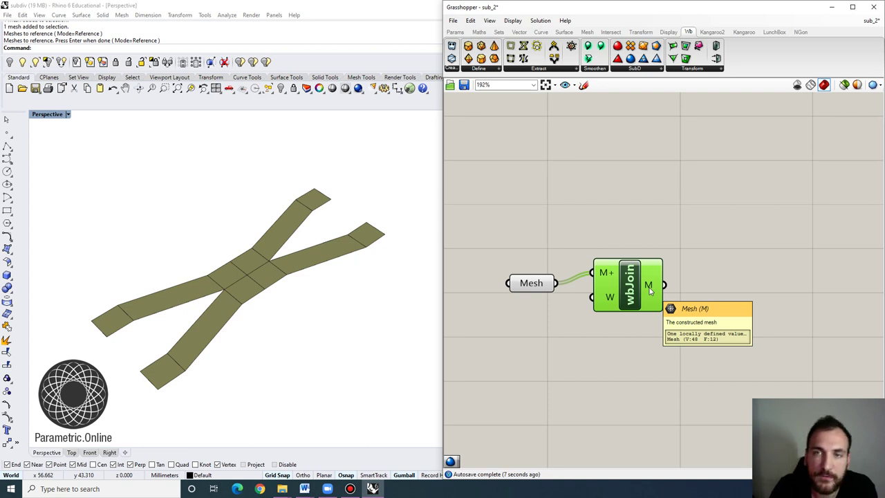
click(371, 243)
click(314, 254)
click(279, 225)
click(305, 200)
click(244, 254)
click(271, 302)
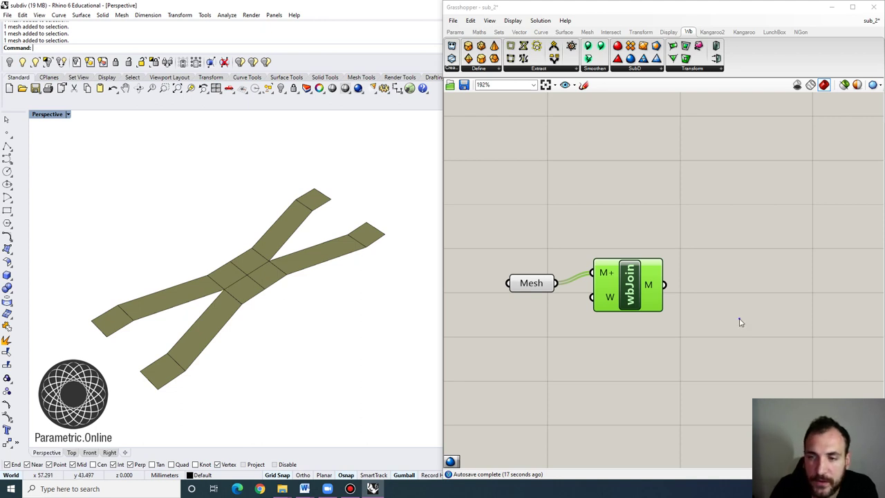
right_drag(740, 322, 675, 317)
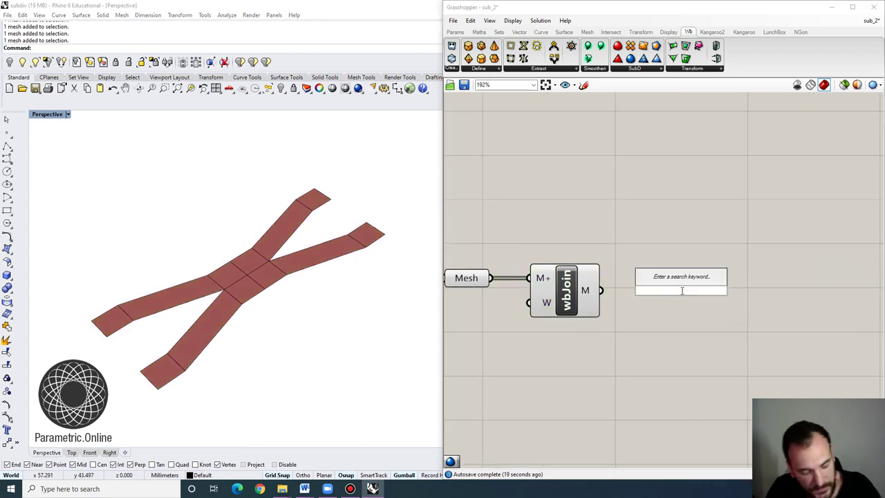
text(loo)
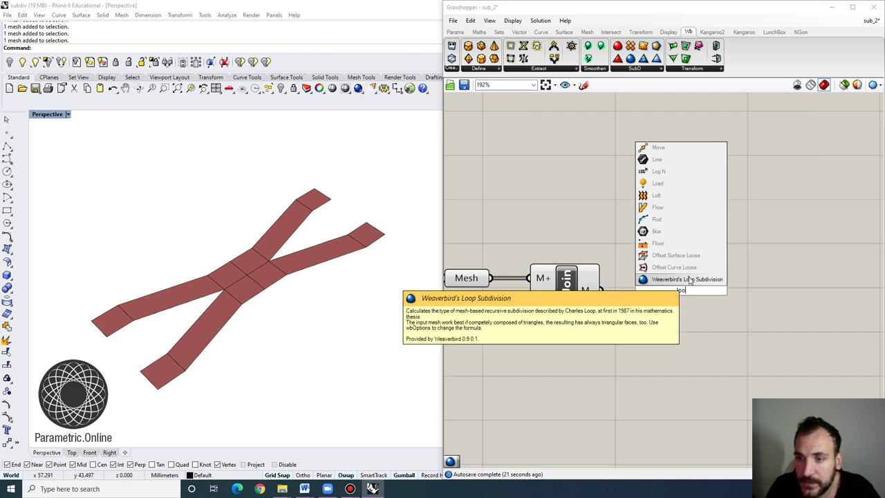
click(688, 279)
drag(684, 281, 695, 275)
key(Delete)
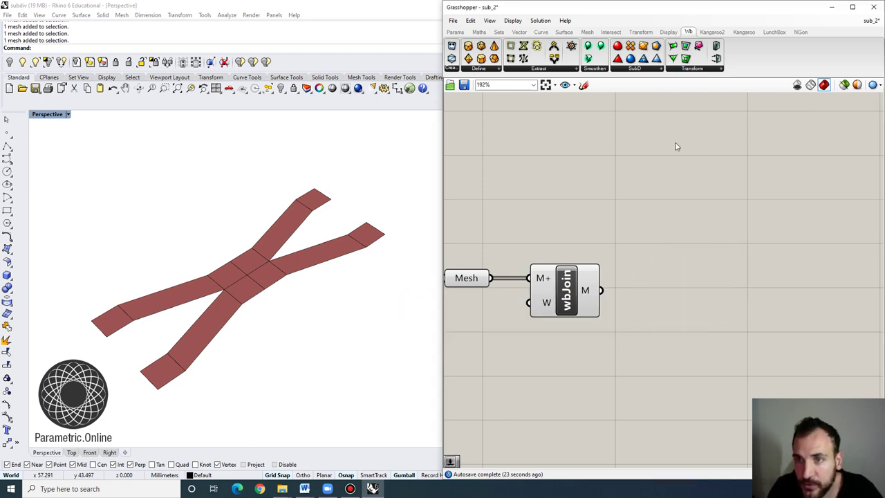
Add a Weaverbird's Loop Subdivision component and connect the wbJoin mesh output to its M input.
click(633, 69)
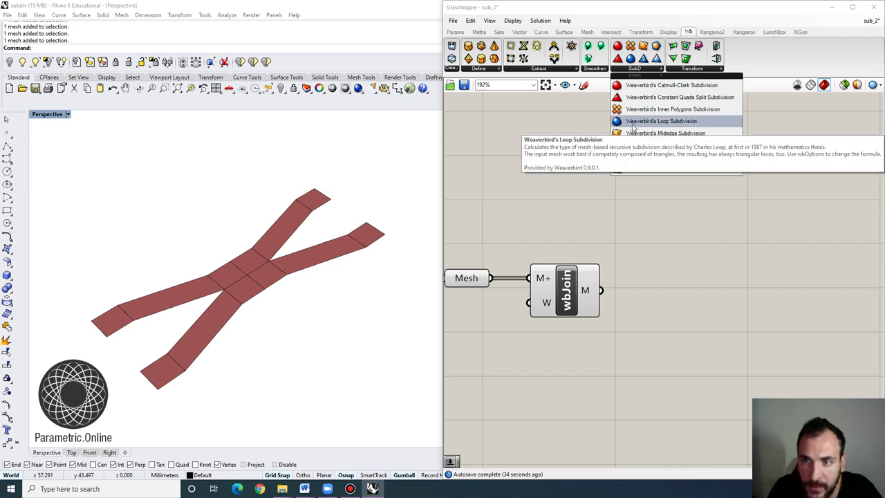
drag(661, 124, 699, 317)
drag(602, 291, 665, 290)
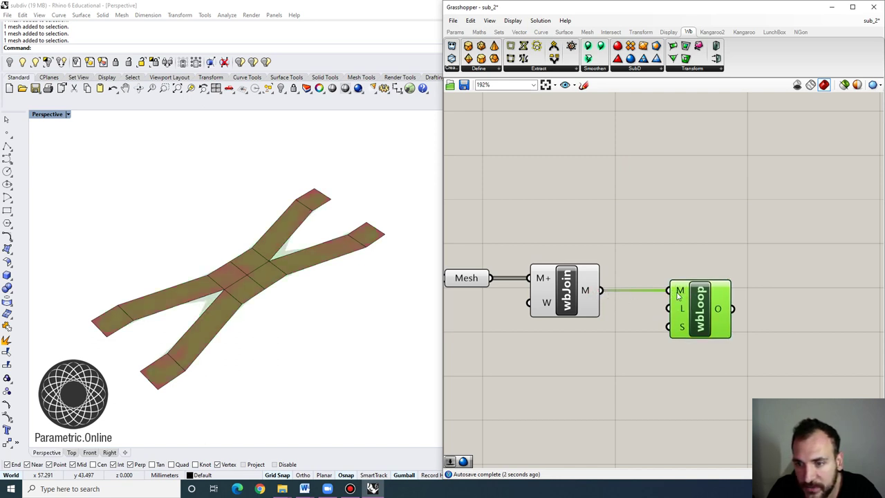
Add a number slider, set it to 1 and connect it to the Level input of wbLoop.
mouse_move(680, 312)
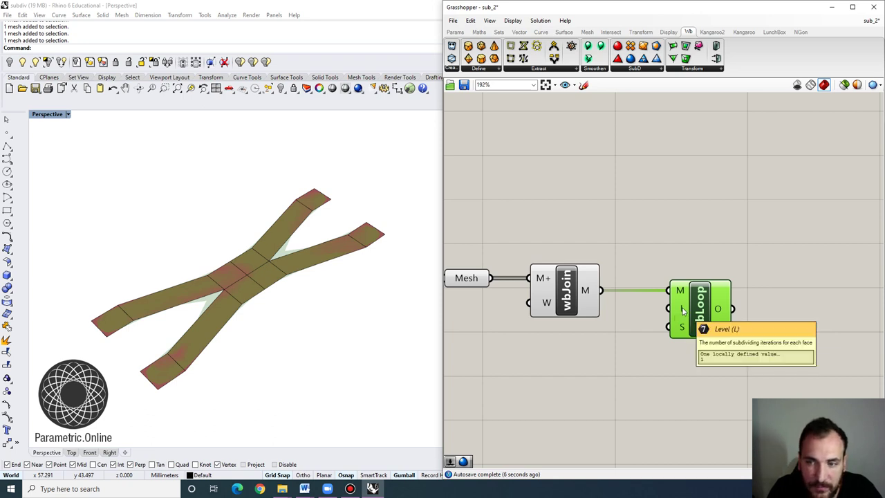
double_click(562, 350)
text(3)
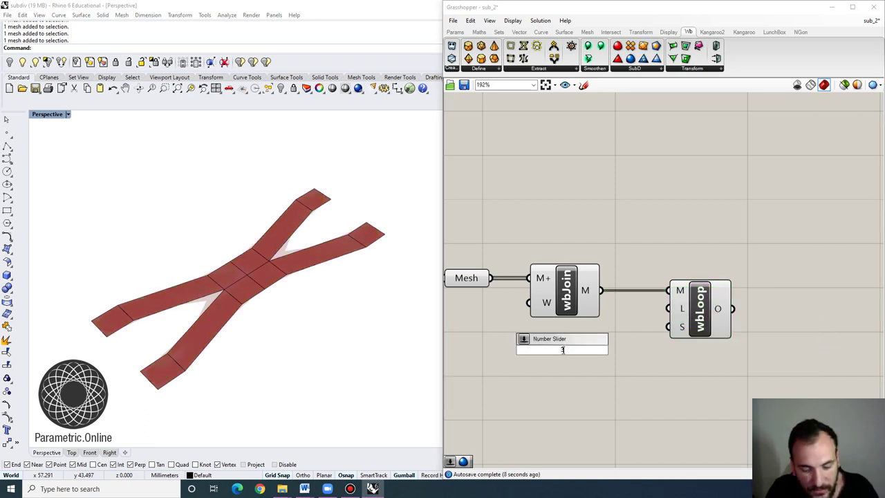
key(Return)
drag(551, 348, 530, 348)
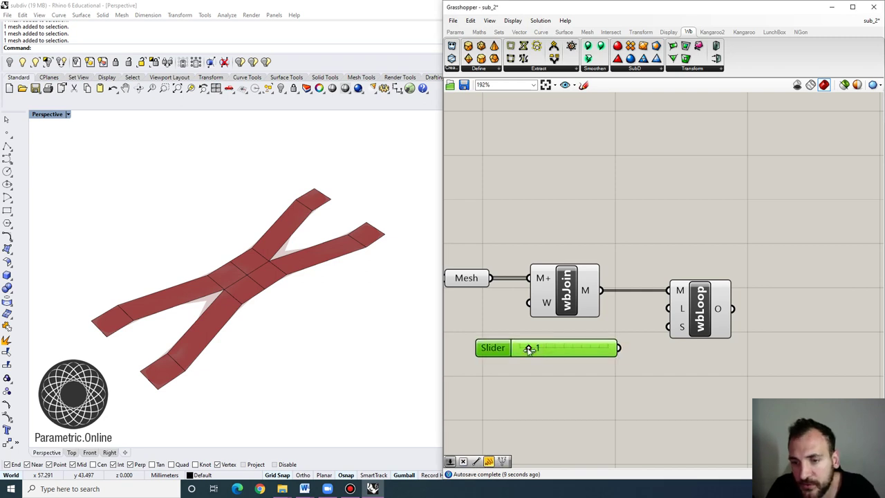
drag(620, 348, 666, 310)
Bake the wbLoop mesh at subdivision level 1 into the Rhino model.
right_drag(286, 312, 305, 255)
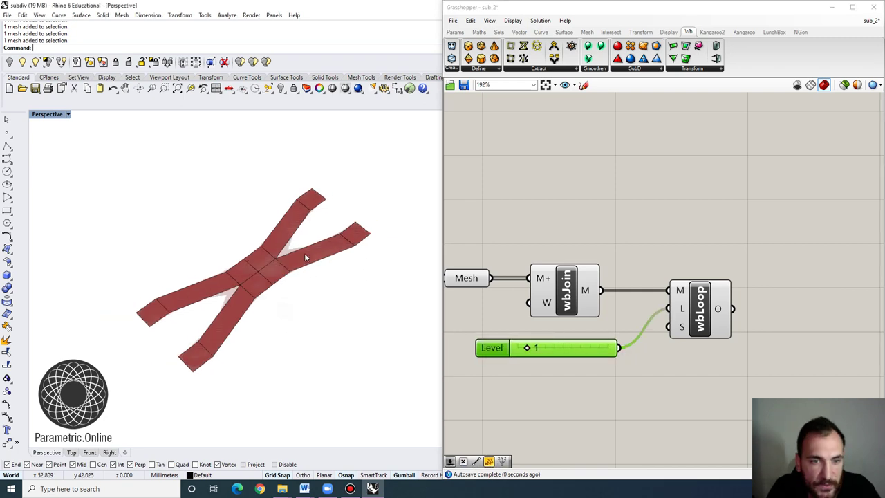
scroll(304, 254, down, 2)
drag(361, 340, 179, 168)
click(306, 310)
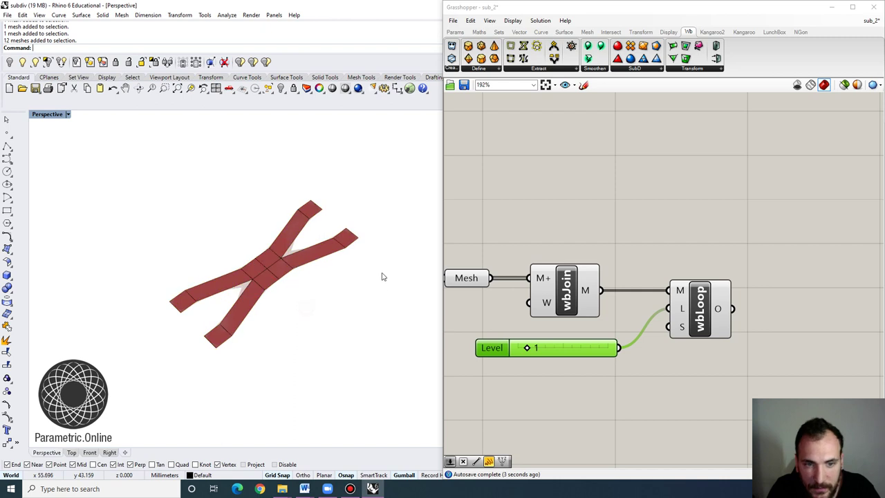
drag(702, 310, 693, 310)
right_click(693, 311)
click(717, 349)
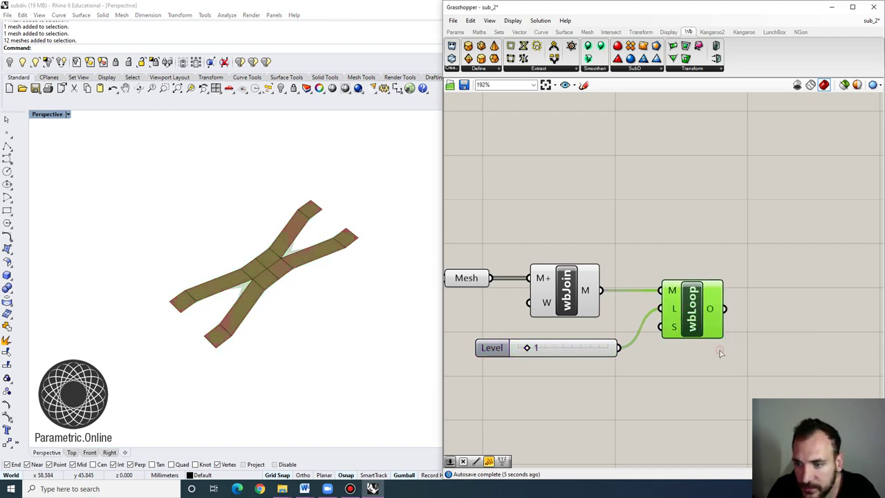
click(727, 433)
Move the baked level 1 mesh well clear of the original X shape and inspect its triangulated edges.
click(276, 253)
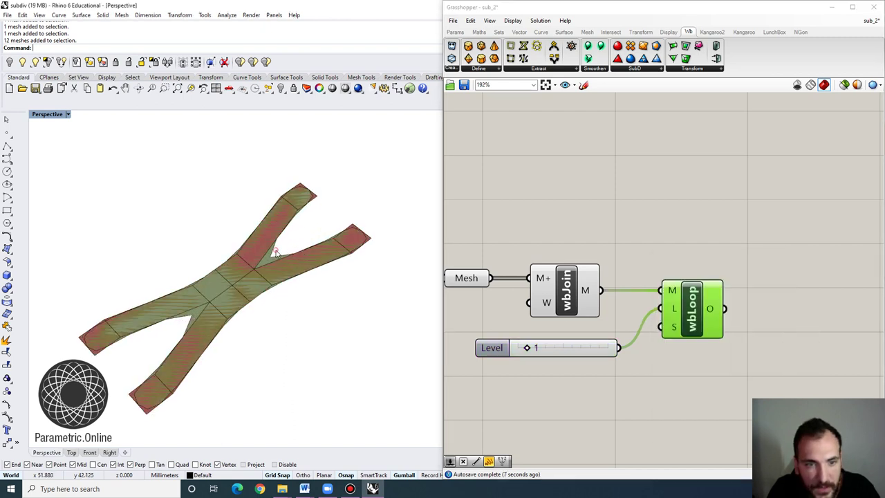
drag(277, 289, 376, 385)
click(394, 381)
scroll(392, 343, down, 4)
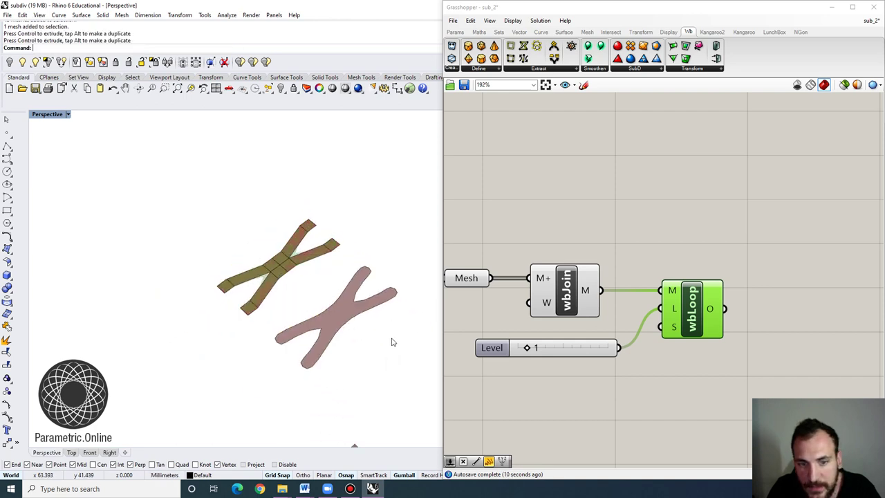
scroll(391, 339, up, 8)
click(313, 295)
scroll(313, 296, down, 1)
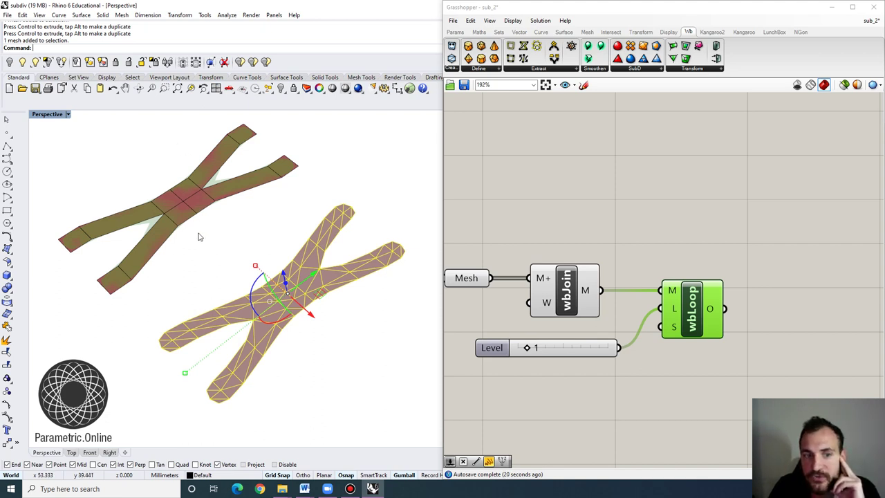
click(323, 352)
click(313, 311)
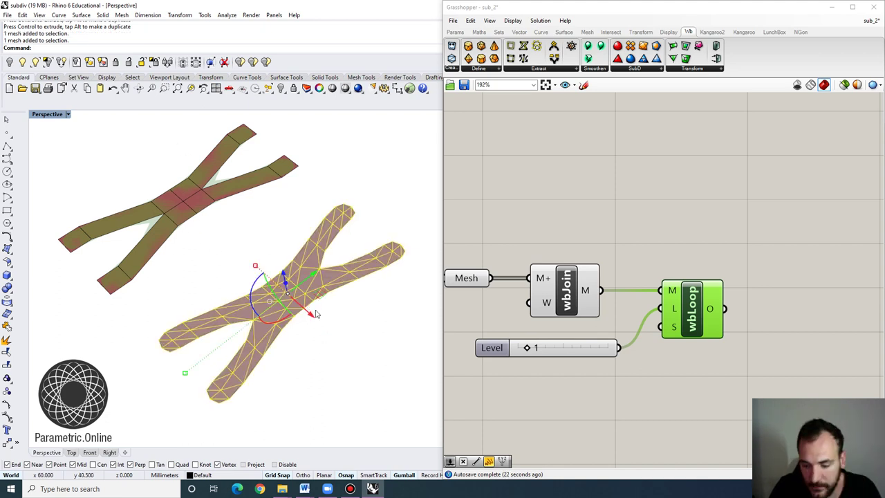
drag(311, 310, 413, 392)
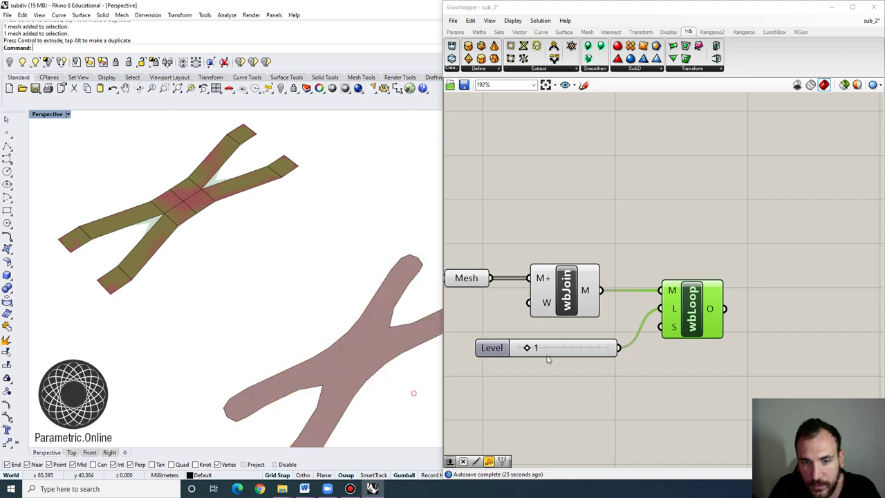
Set the Level slider to 2 and bake the wbLoop mesh.
drag(525, 348, 536, 350)
right_click(690, 304)
click(716, 340)
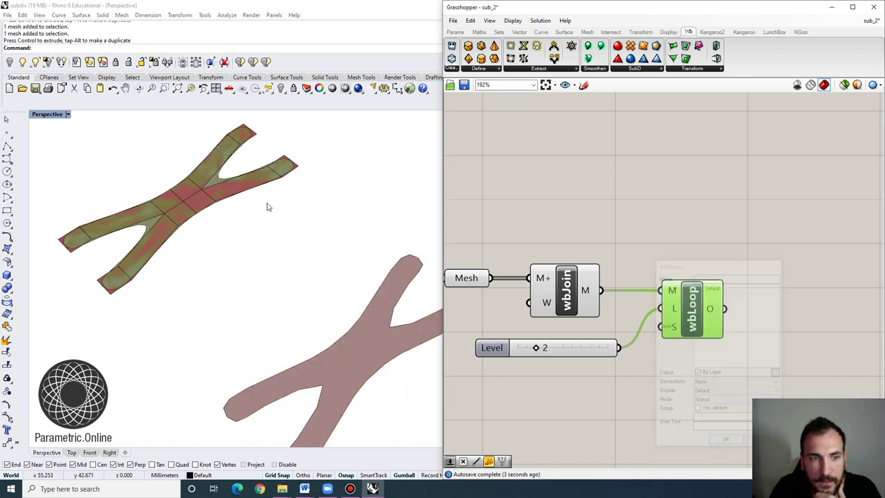
Move the baked level 2 mesh off the original X shape, placing it beside the level 1 mesh.
scroll(268, 207, down, 2)
click(244, 188)
drag(239, 221, 273, 284)
scroll(249, 263, up, 3)
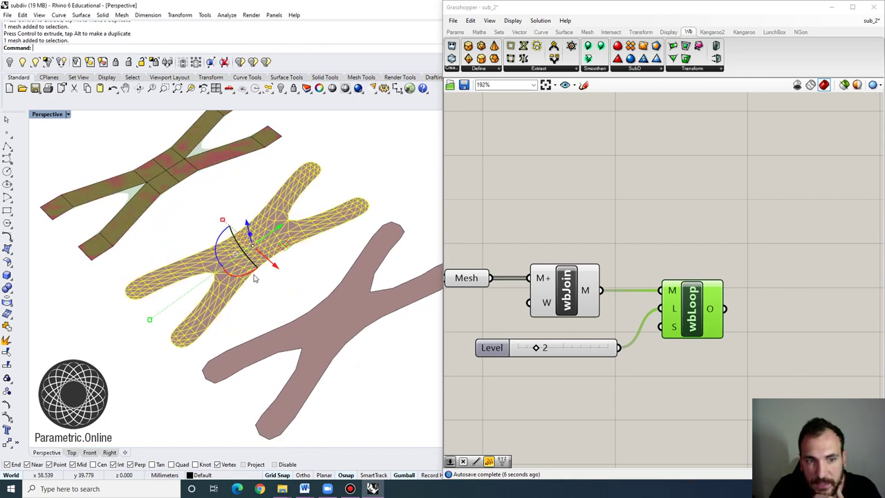
scroll(255, 277, down, 2)
scroll(306, 286, up, 2)
scroll(299, 291, down, 4)
drag(359, 366, 358, 325)
click(380, 373)
Bake the level 2 wbLoop mesh again and place this copy between the X shape and the other baked meshes.
right_click(688, 313)
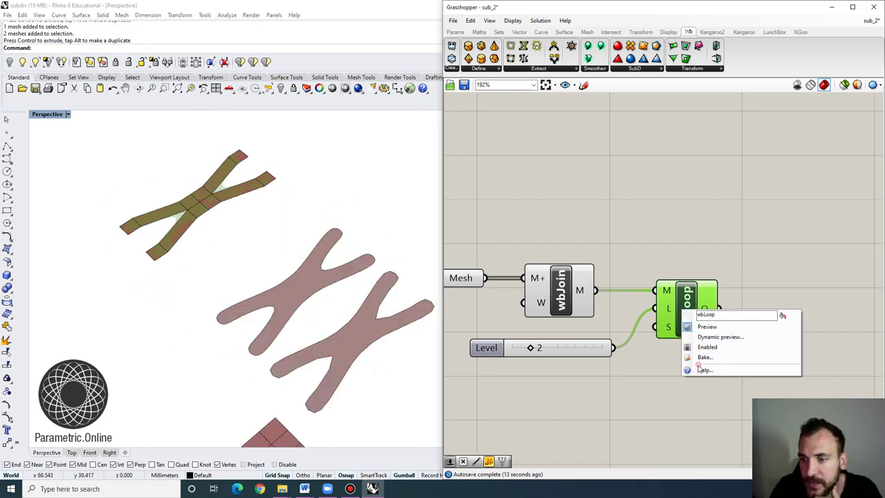
click(703, 358)
click(705, 447)
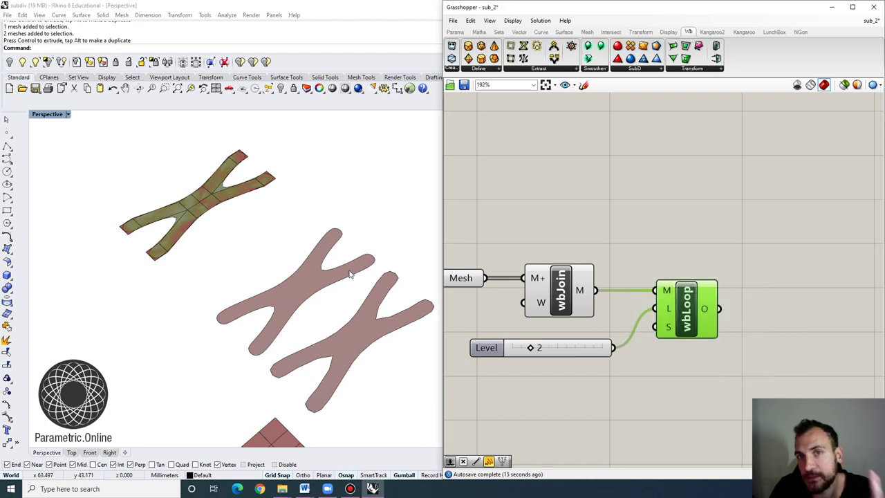
scroll(172, 202, up, 2)
click(182, 225)
drag(236, 217, 312, 298)
click(237, 243)
scroll(238, 242, down, 4)
drag(360, 334, 272, 242)
scroll(405, 255, up, 2)
click(399, 254)
click(184, 277)
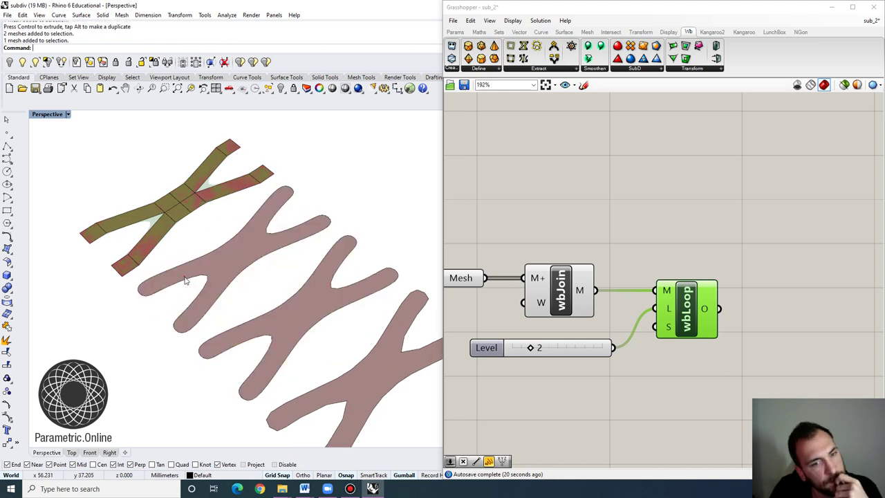
Set the Level slider to 3 and delete the duplicate level 2 mesh nearest the original X shape.
click(531, 373)
drag(531, 349, 540, 348)
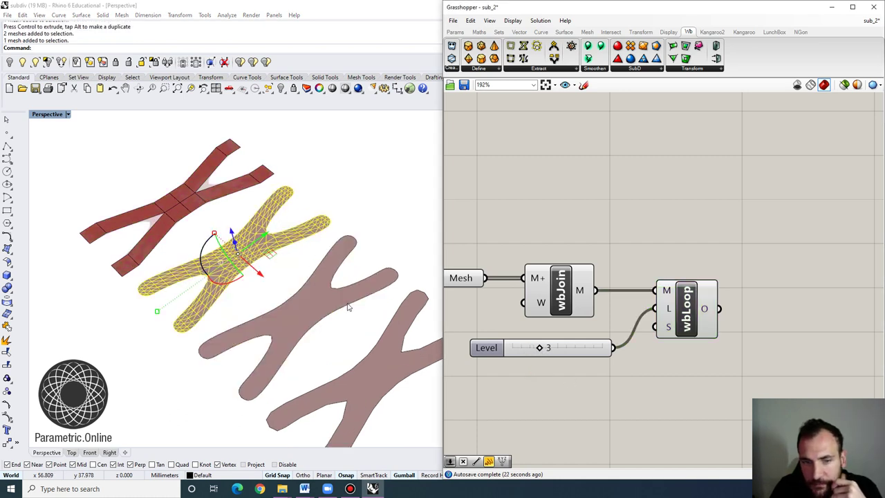
key(Delete)
Bake the wbLoop mesh at level 3 and move it between the X shape and the baked level 2 mesh.
right_click(701, 313)
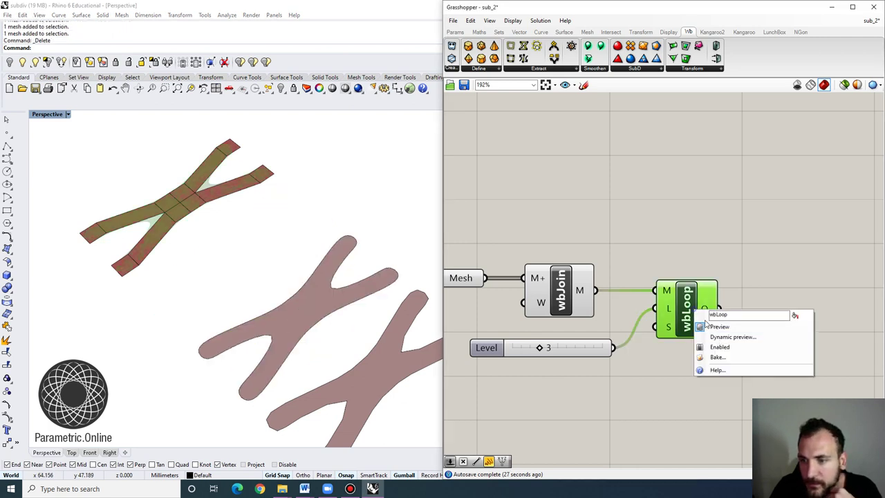
click(748, 356)
click(726, 442)
click(204, 185)
click(222, 208)
drag(202, 222, 258, 272)
click(339, 209)
scroll(221, 264, up, 5)
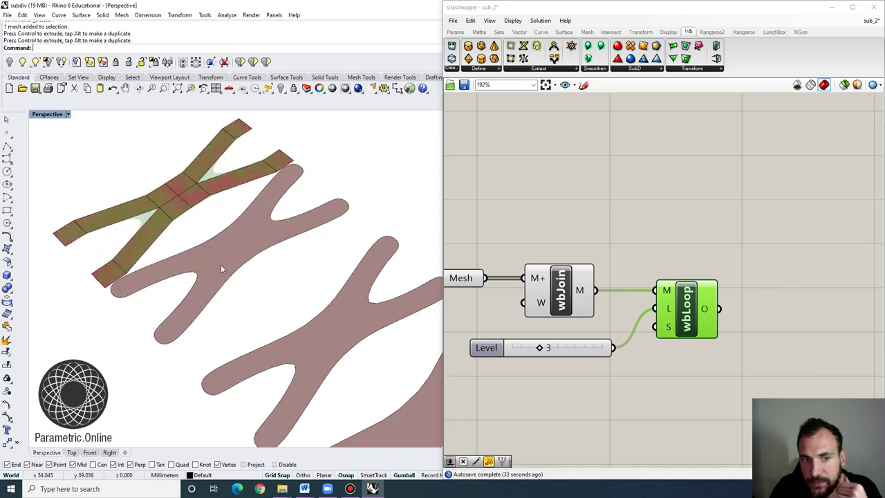
Inspect the dense edges of the baked level 3 mesh and shift it slightly farther from the original X shape.
click(245, 269)
scroll(245, 268, down, 4)
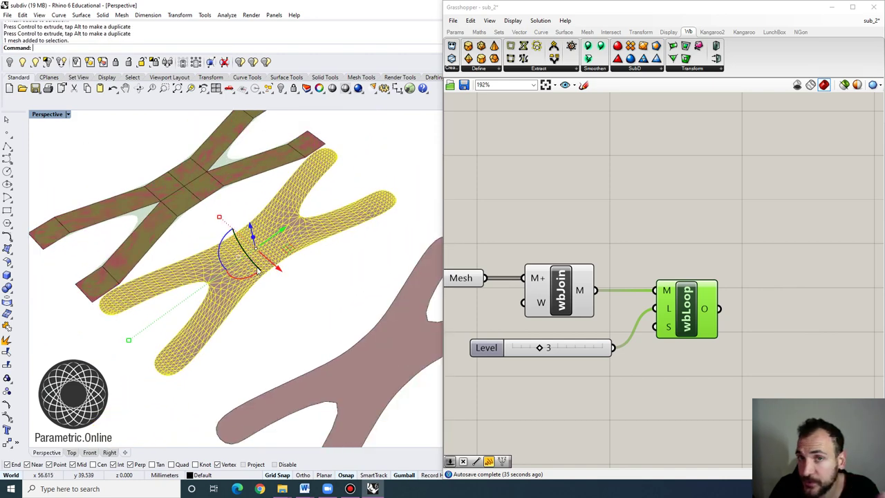
scroll(275, 213, down, 6)
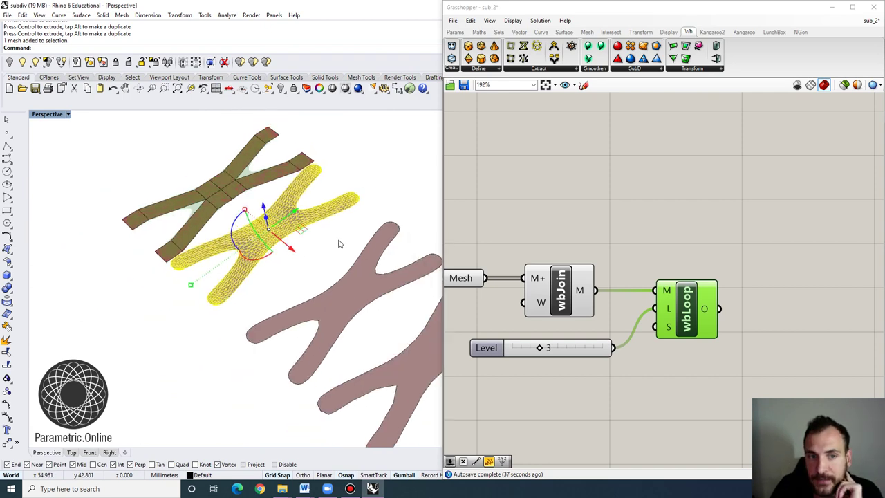
click(357, 191)
scroll(365, 181, up, 4)
scroll(288, 351, down, 3)
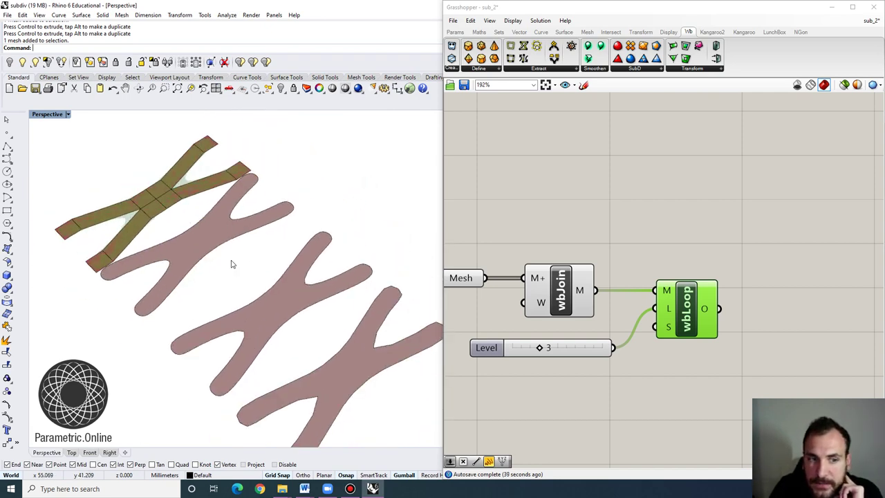
click(208, 238)
mouse_move(224, 260)
mouse_down()
mouse_move(253, 276)
mouse_move(233, 266)
mouse_up()
click(337, 187)
Compare the smoothness and triangle density of the three baked meshes at subdivision levels 1, 2 and 3.
right_drag(211, 276, 247, 296)
click(245, 299)
key(Escape)
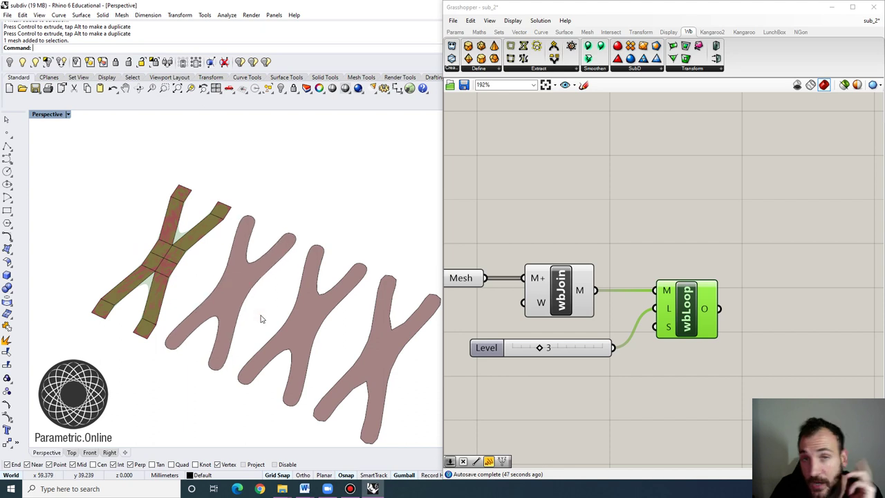
click(237, 308)
click(254, 323)
click(229, 308)
click(295, 349)
click(359, 374)
click(233, 301)
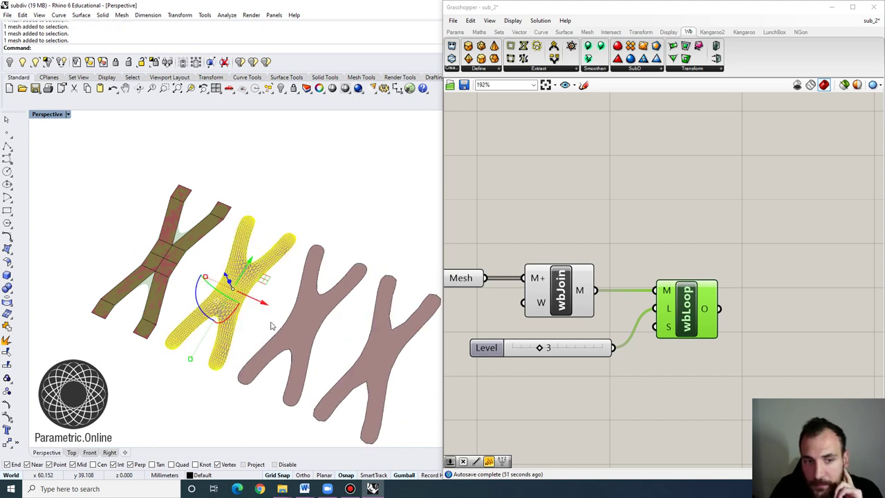
key(Escape)
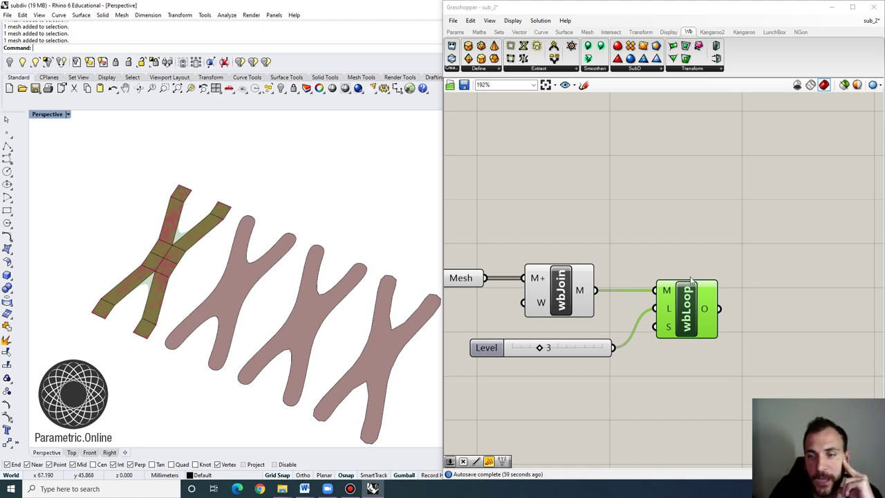
Delete the three baked subdivision meshes beside the original X shape.
right_drag(503, 247, 554, 251)
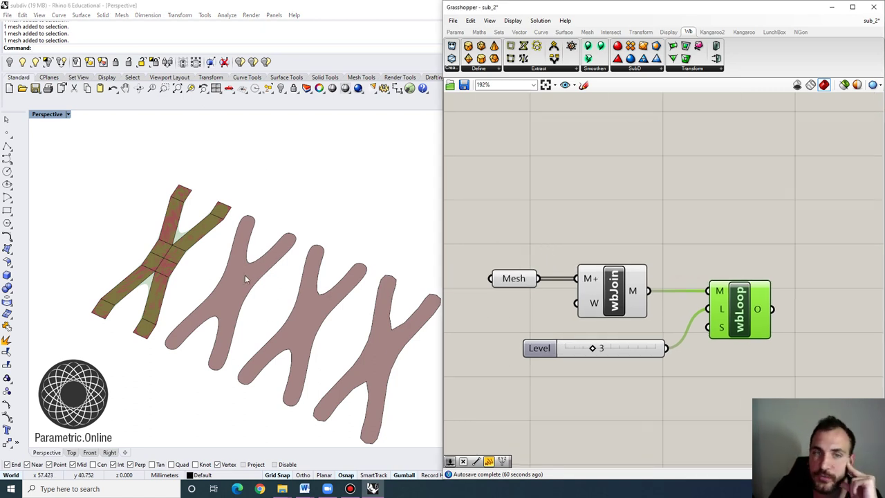
scroll(343, 232, down, 5)
scroll(330, 231, up, 2)
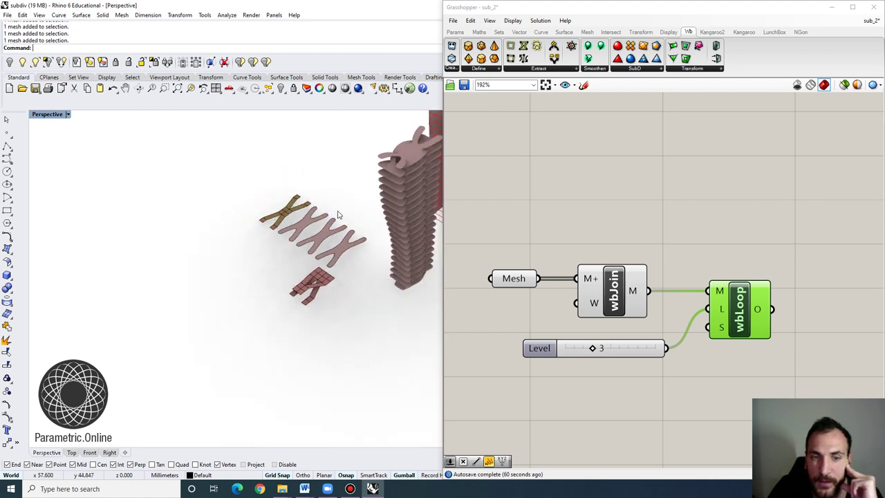
scroll(331, 230, up, 2)
right_drag(331, 224, 395, 316)
drag(395, 316, 254, 233)
key(Delete)
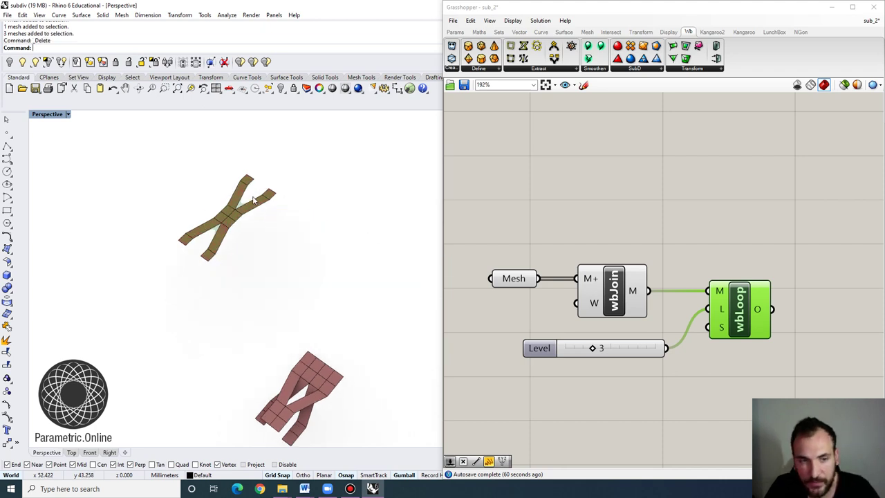
Copy the flat X-shaped mesh corner to corner three times to form a diamond lattice of four connected X shapes.
scroll(250, 198, up, 6)
drag(340, 333, 76, 131)
scroll(228, 191, down, 2)
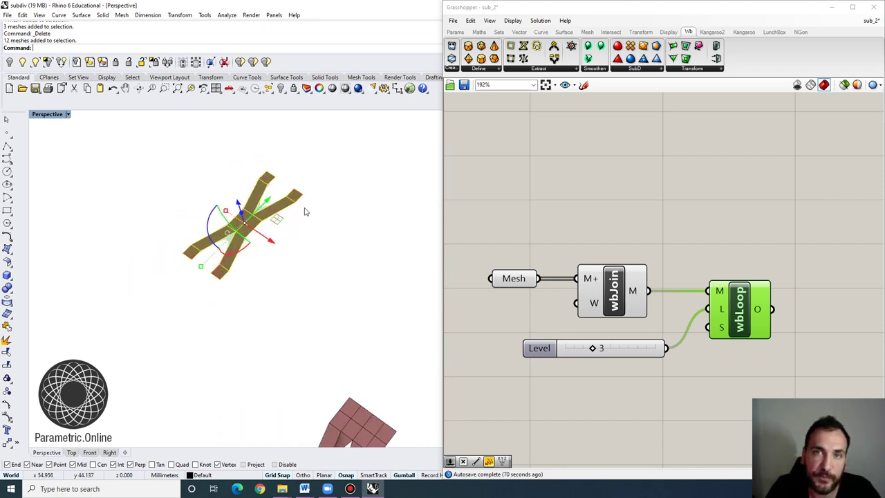
key(Return)
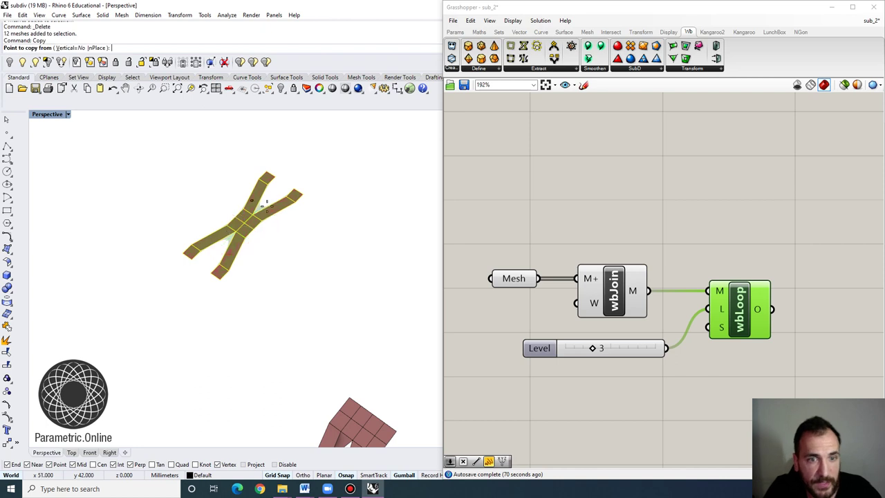
click(302, 194)
click(218, 279)
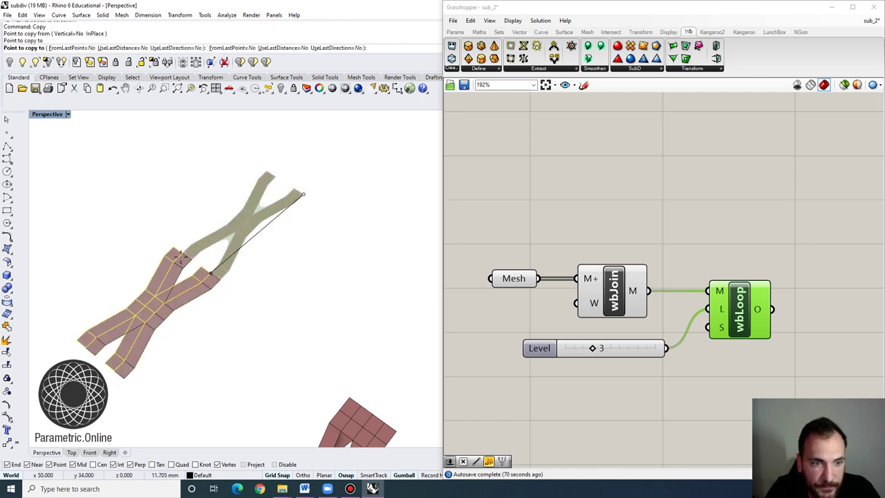
click(184, 254)
click(264, 168)
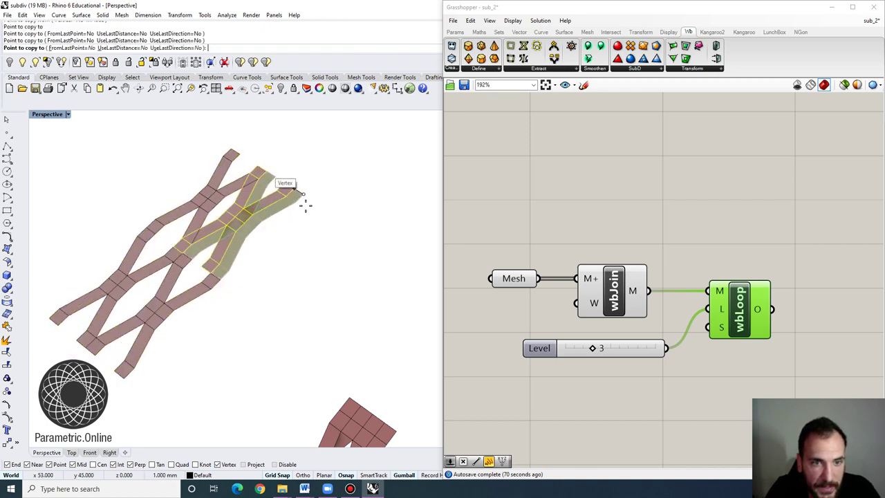
key(Return)
Select all the lattice meshes and assign them as multiple meshes to the Mesh parameter in Grasshopper.
drag(324, 341, 35, 119)
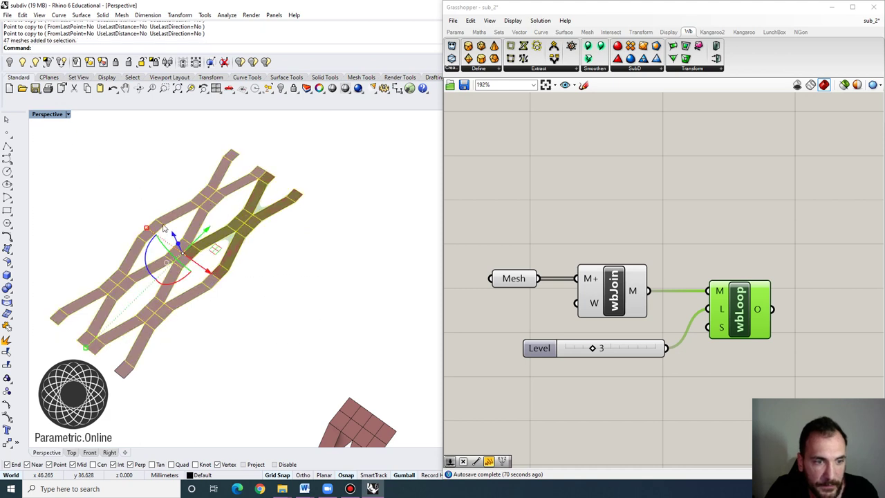
shift+right_drag(163, 213, 238, 211)
drag(382, 379, 115, 148)
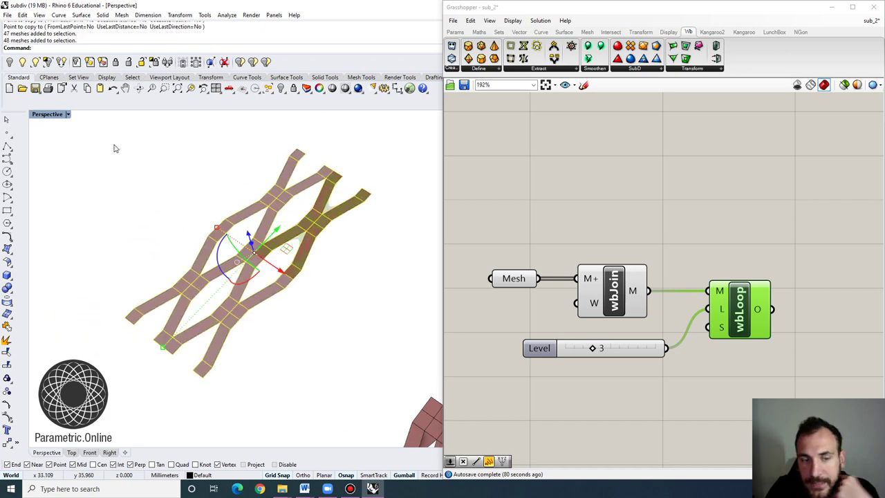
right_click(514, 280)
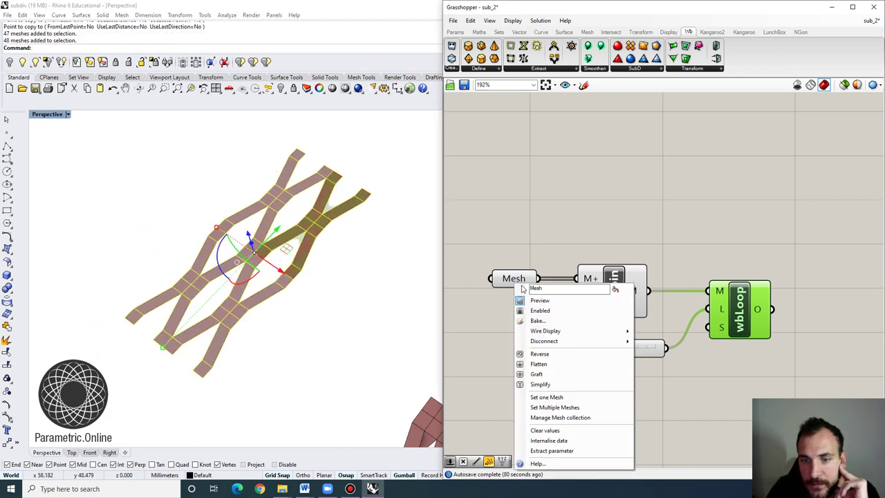
click(563, 408)
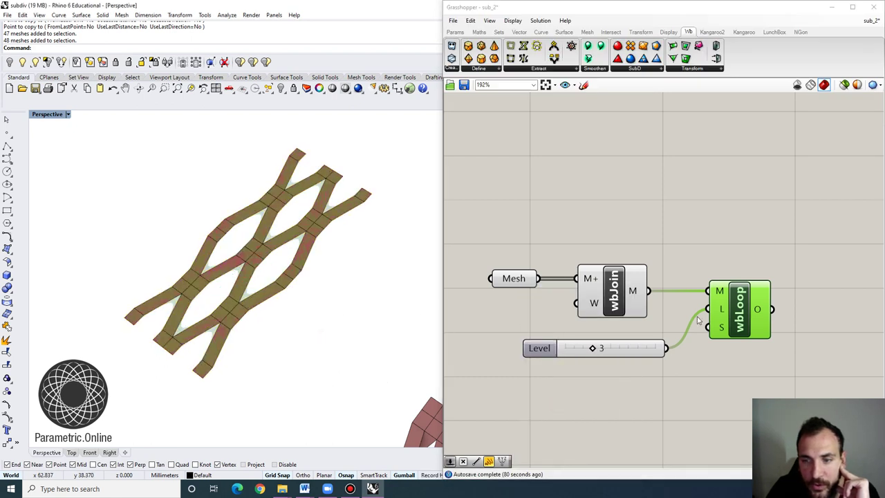
Bake the wbLoop level 3 mesh of the lattice on the Default layer and move it beside the original lattice.
click(629, 298)
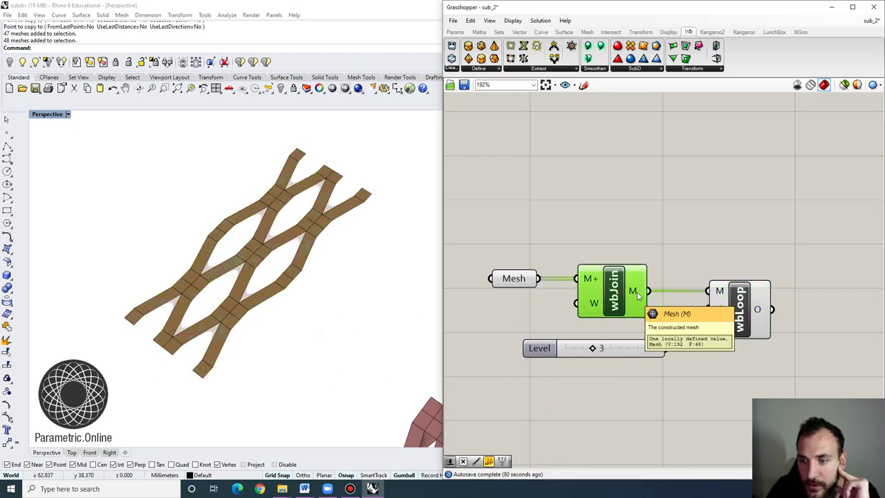
click(742, 313)
right_click(742, 313)
click(772, 341)
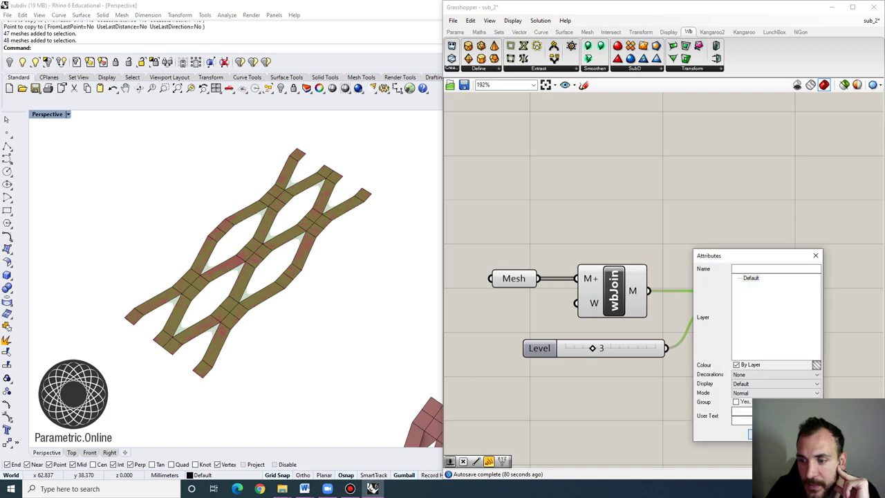
click(750, 430)
click(276, 241)
scroll(271, 238, down, 2)
drag(284, 266, 357, 314)
click(388, 330)
scroll(412, 315, up, 2)
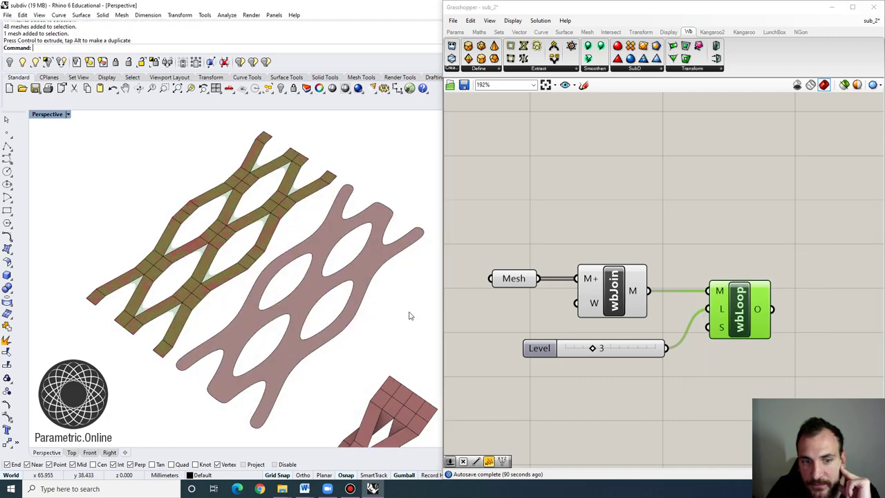
Inspect the baked lattice's triangulation and smooth edges against the coarse lattice and the nearby branching module.
click(336, 296)
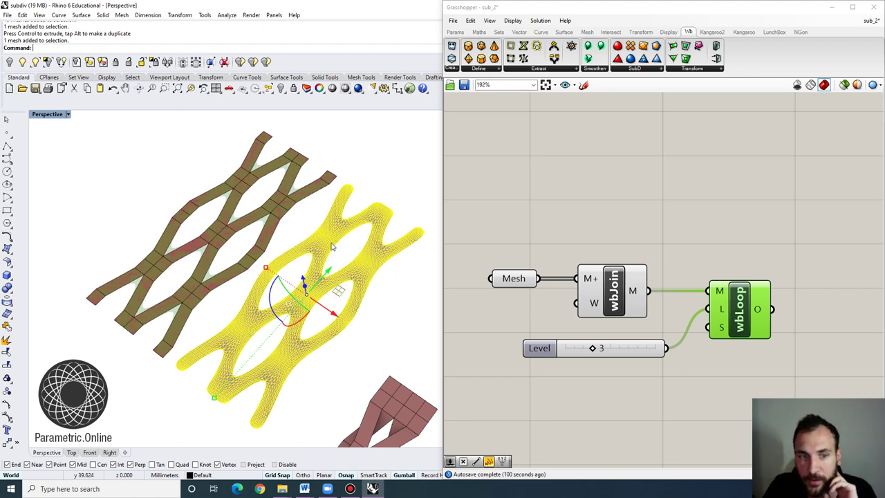
scroll(325, 252, down, 3)
right_drag(333, 326, 374, 314)
scroll(401, 277, up, 4)
scroll(348, 268, down, 4)
scroll(375, 314, up, 4)
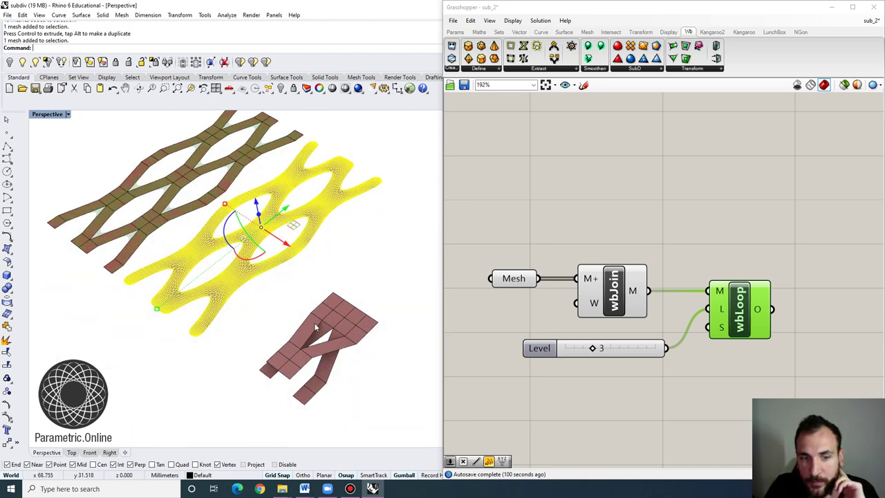
right_drag(290, 283, 328, 285)
Delete the flat lattice and its baked subdivision mesh, leaving the branching 3D module.
scroll(339, 304, down, 4)
drag(345, 393, 121, 175)
scroll(123, 178, down, 4)
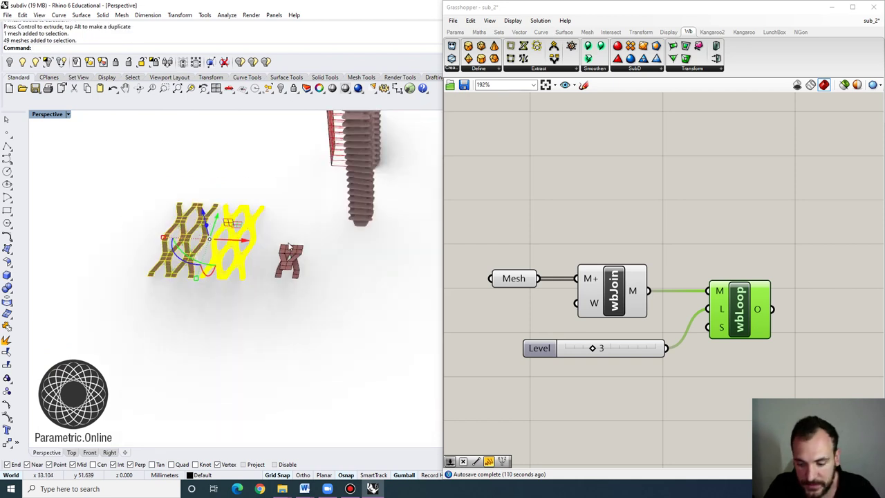
key(Delete)
Copy the branching 3D module upward twice with Vertical set to Yes, snapping vertex to vertex to stack three floors.
right_drag(306, 257, 210, 244)
scroll(254, 225, up, 2)
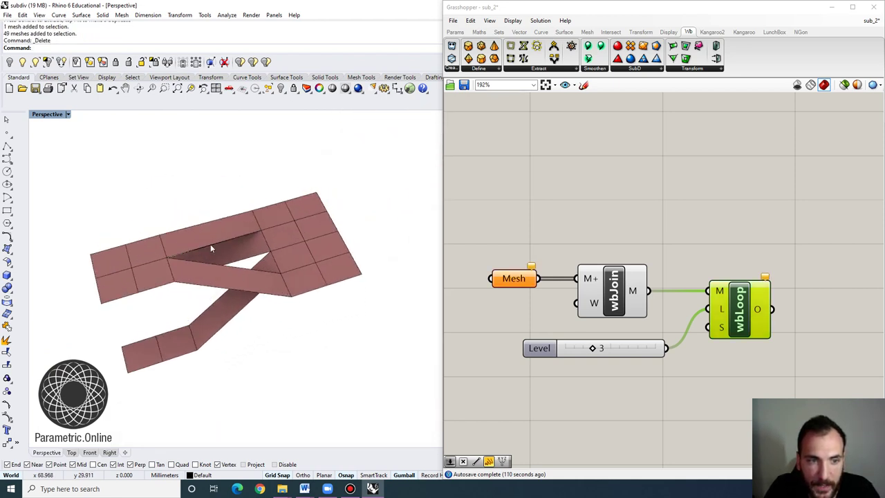
right_drag(260, 277, 242, 189)
drag(344, 354, 127, 180)
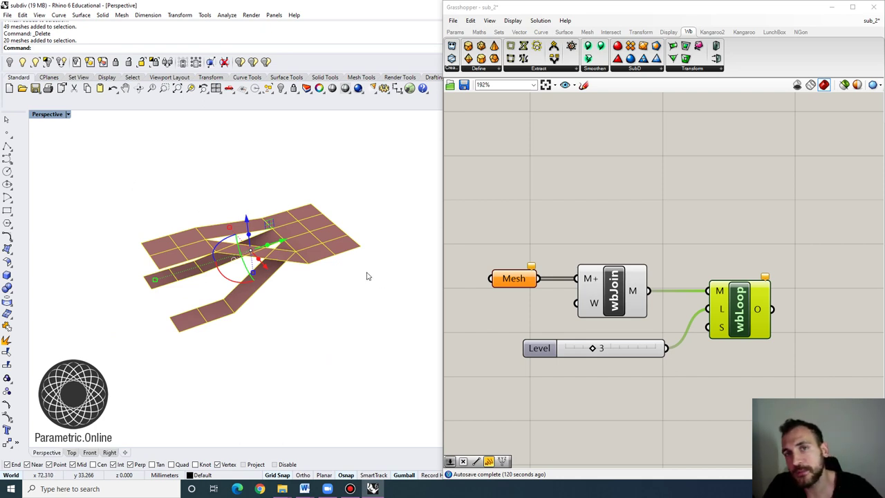
text(opy)
key(Return)
text(v)
key(Return)
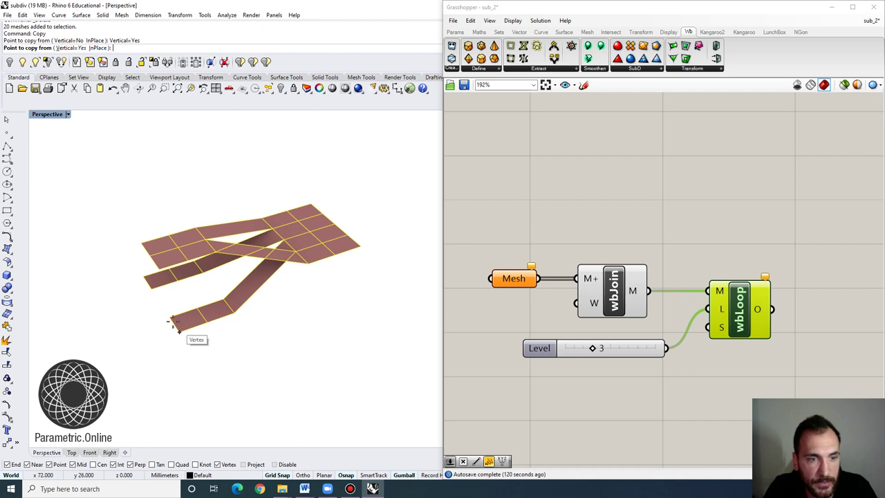
click(173, 321)
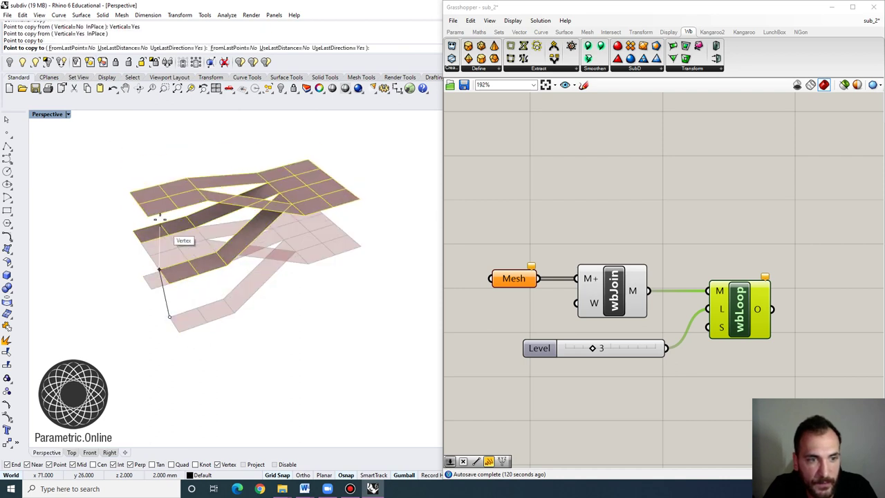
click(151, 213)
scroll(271, 234, down, 4)
right_click(268, 229)
Select all the stacked module meshes and assign them as multiple meshes to the Grasshopper Mesh parameter.
scroll(268, 228, up, 4)
right_drag(267, 227, 293, 284)
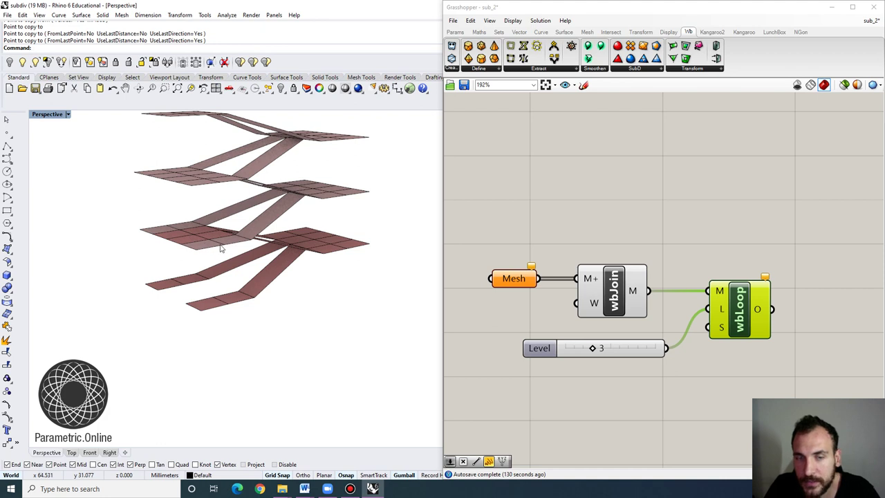
right_drag(290, 279, 280, 296)
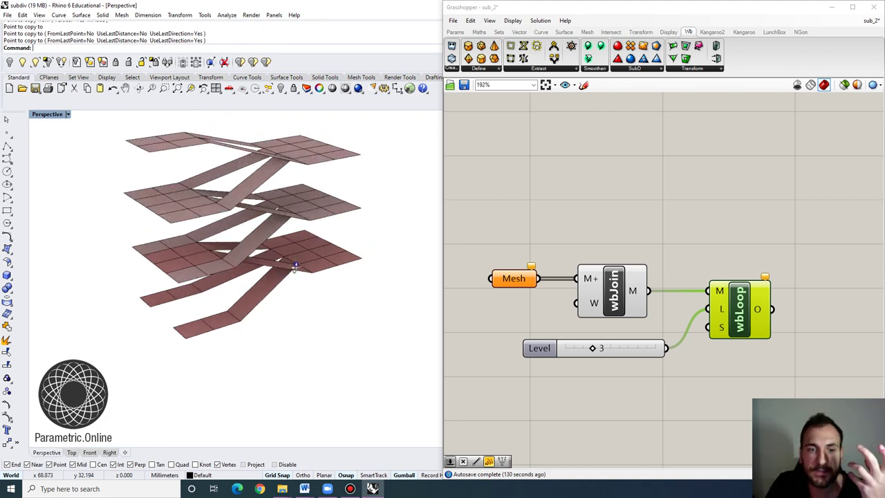
right_drag(294, 267, 168, 310)
right_drag(156, 280, 202, 250)
drag(377, 413, 201, 250)
right_click(504, 277)
click(567, 417)
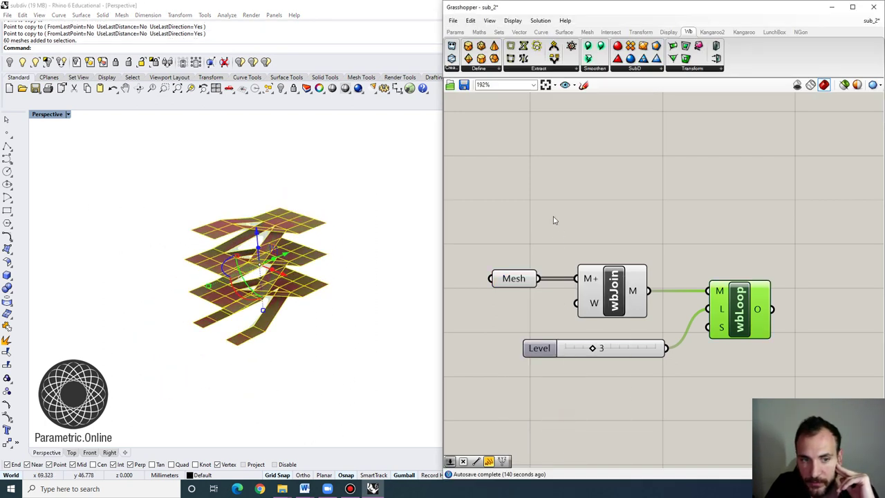
Bake the wbLoop level 3 mesh of the stacked modules and move it away from the original stack.
right_click(740, 307)
click(761, 353)
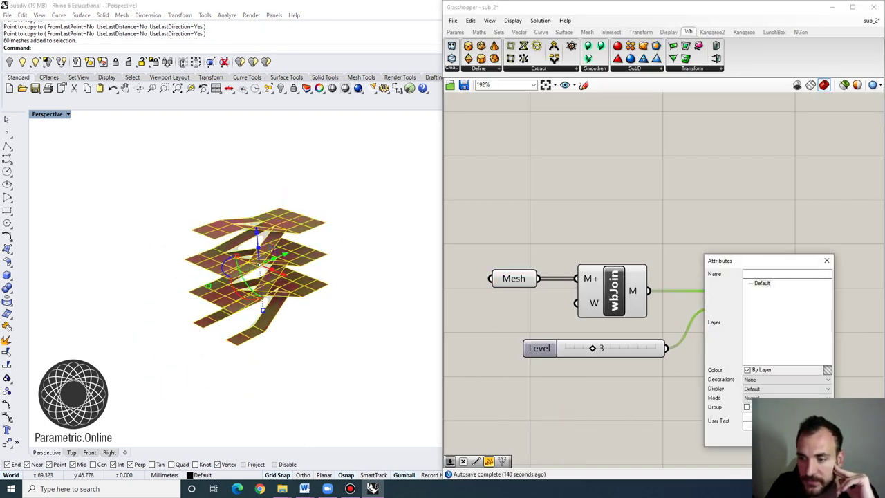
click(781, 442)
scroll(270, 331, up, 5)
click(268, 344)
scroll(289, 304, down, 3)
drag(286, 301, 243, 172)
click(243, 172)
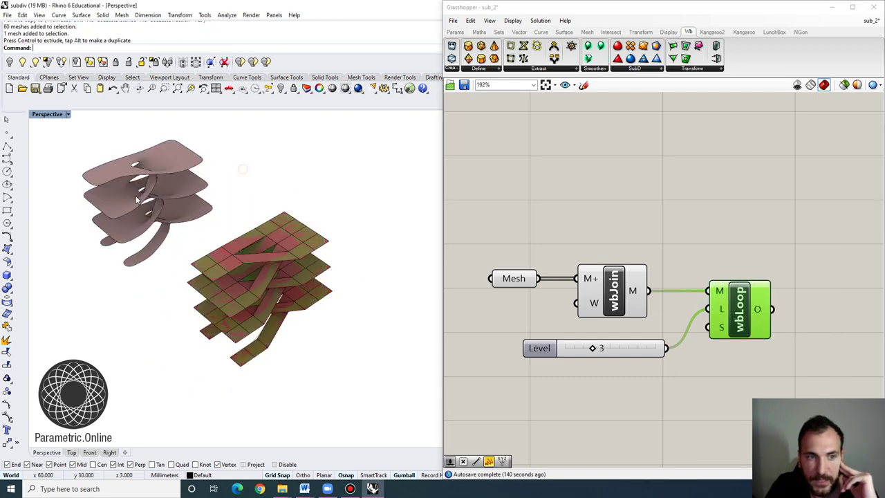
Compare the smoothed floors and curved connections of the baked stack with the coarse stacked modules from several angles.
scroll(174, 190, up, 4)
right_drag(174, 191, 242, 141)
scroll(147, 174, down, 4)
scroll(148, 174, up, 4)
scroll(165, 274, up, 3)
scroll(164, 216, down, 8)
scroll(239, 200, up, 3)
right_drag(239, 199, 294, 229)
scroll(297, 229, up, 5)
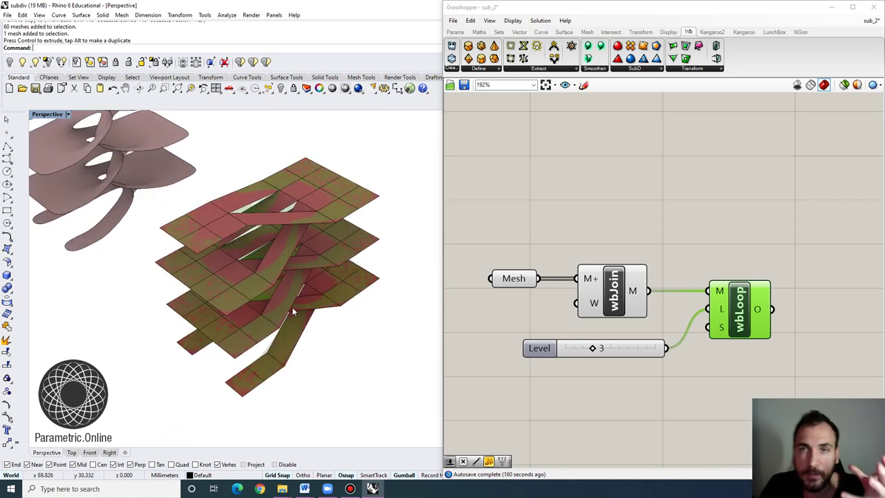
scroll(300, 269, down, 3)
right_drag(300, 269, 253, 257)
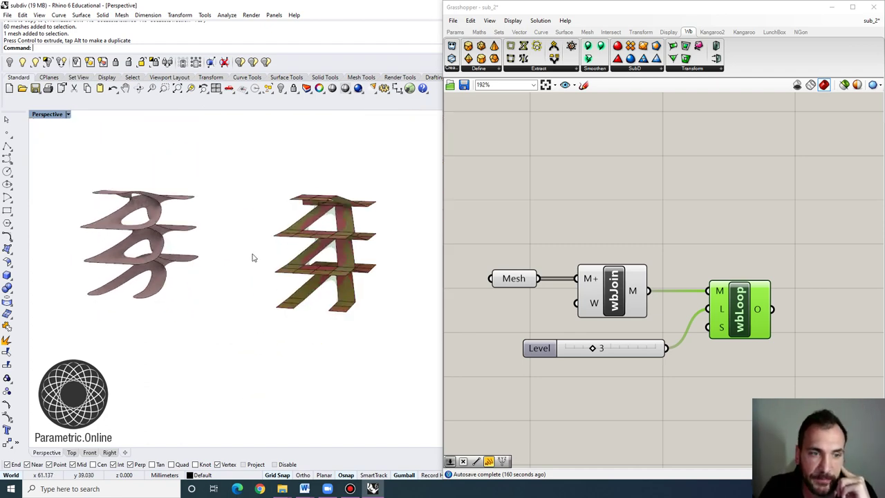
scroll(176, 257, up, 3)
right_drag(175, 258, 254, 297)
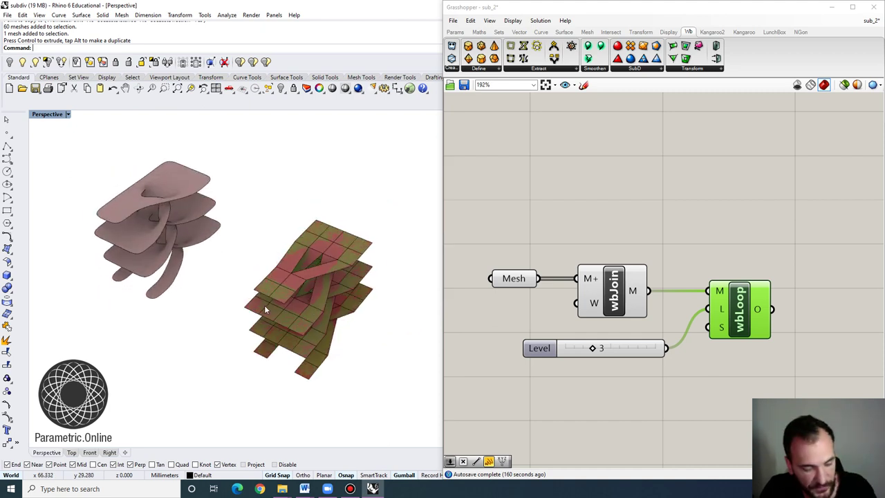
Undo the move and bake of the subdivided stack and the vertical copies of the module.
key(ctrl+z)
key(ctrl+z)
key(ctrl+z)
Examine the existing subdivided towers and how their repeated floors relate to the single branching module.
right_drag(356, 348, 337, 274)
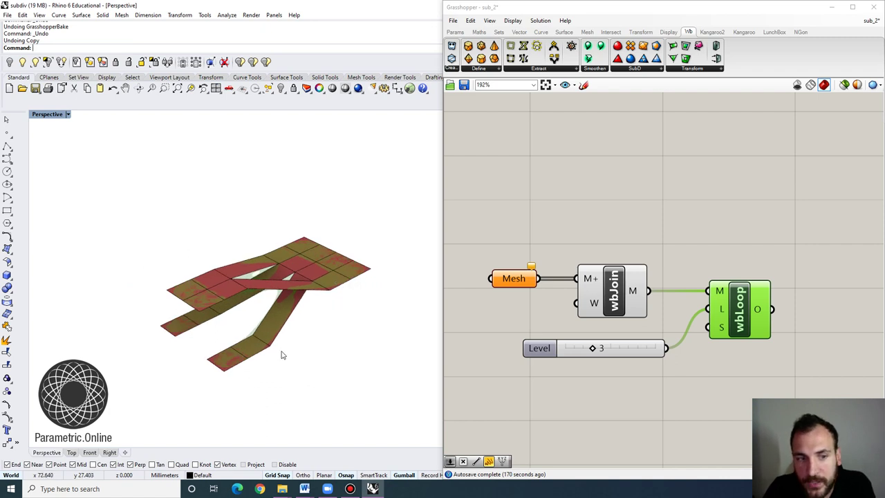
scroll(200, 204, down, 2)
right_drag(275, 266, 292, 293)
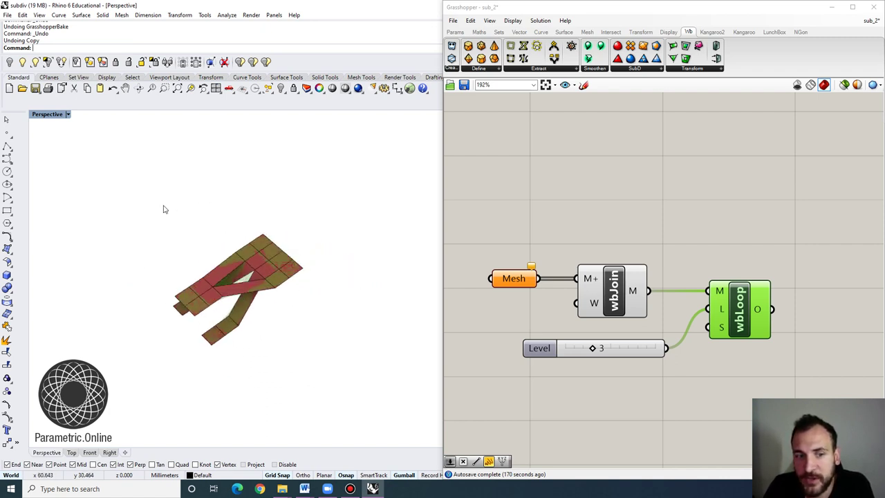
scroll(161, 217, down, 9)
right_drag(247, 222, 271, 257)
scroll(285, 181, up, 3)
scroll(336, 220, down, 3)
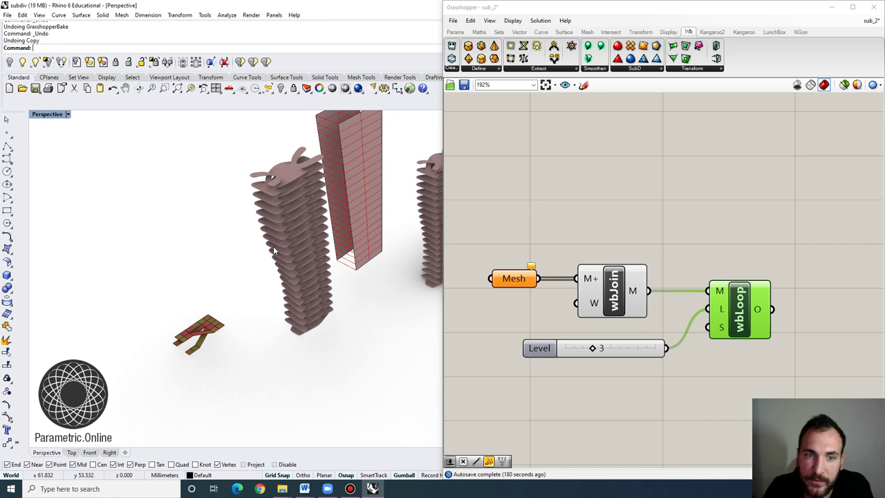
right_drag(187, 365, 332, 244)
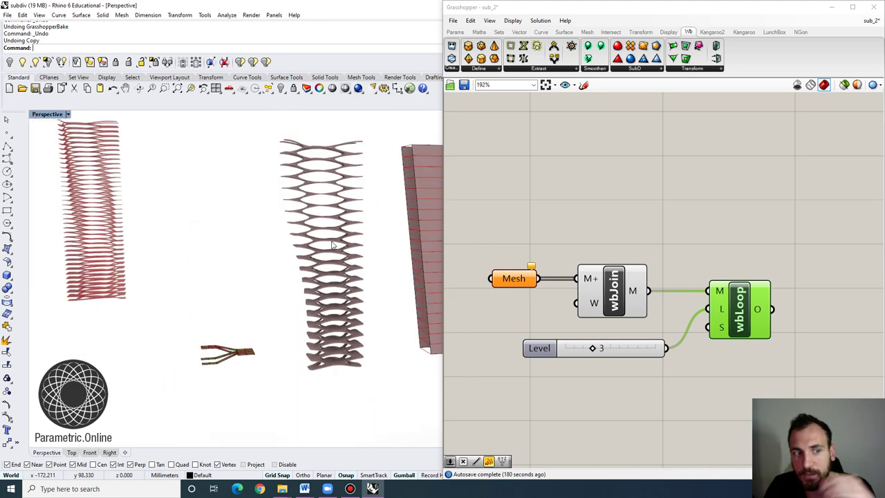
right_drag(299, 343, 268, 313)
Delete the old tower meshes and the pair of tall guide surfaces around the branching module.
click(323, 272)
key(Delete)
right_drag(316, 326, 359, 324)
drag(358, 324, 286, 182)
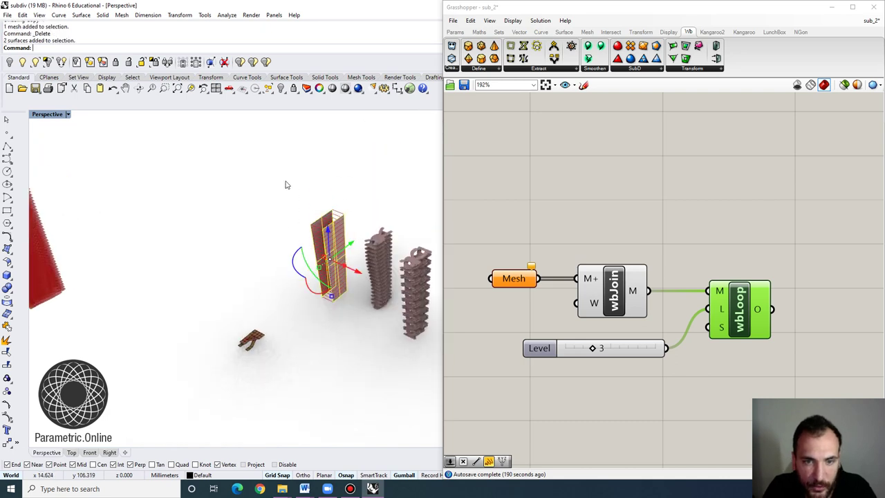
key(Delete)
drag(339, 214, 339, 214)
key(Delete)
right_drag(217, 307, 249, 306)
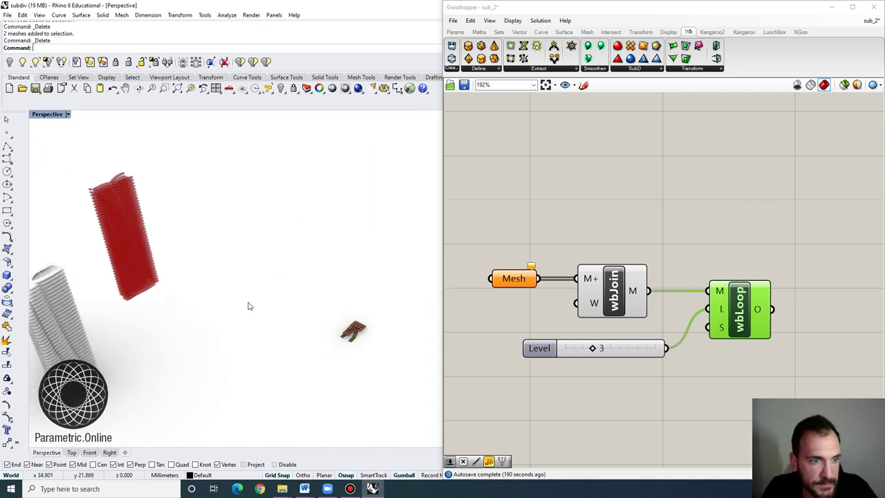
drag(97, 346, 75, 331)
key(Delete)
Start a new empty Grasshopper document alongside the existing subdivision definition.
scroll(337, 298, up, 4)
right_drag(560, 247, 595, 261)
scroll(585, 288, down, 7)
scroll(585, 289, up, 4)
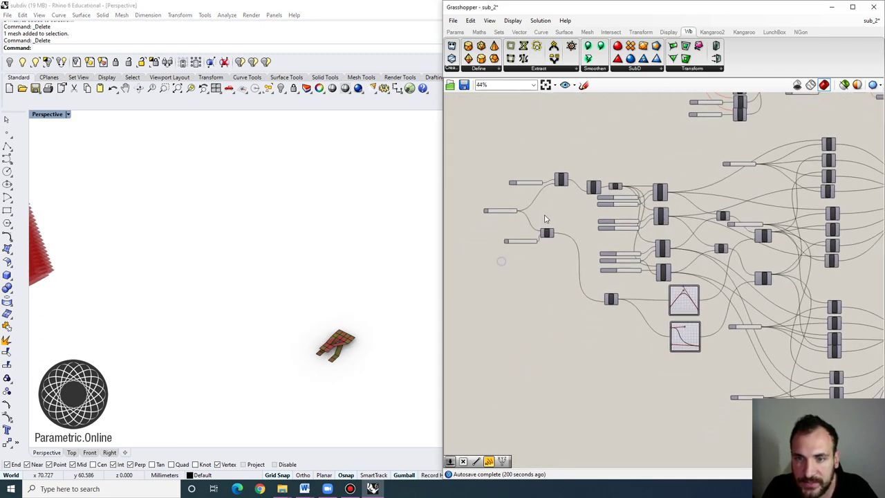
scroll(510, 195, down, 6)
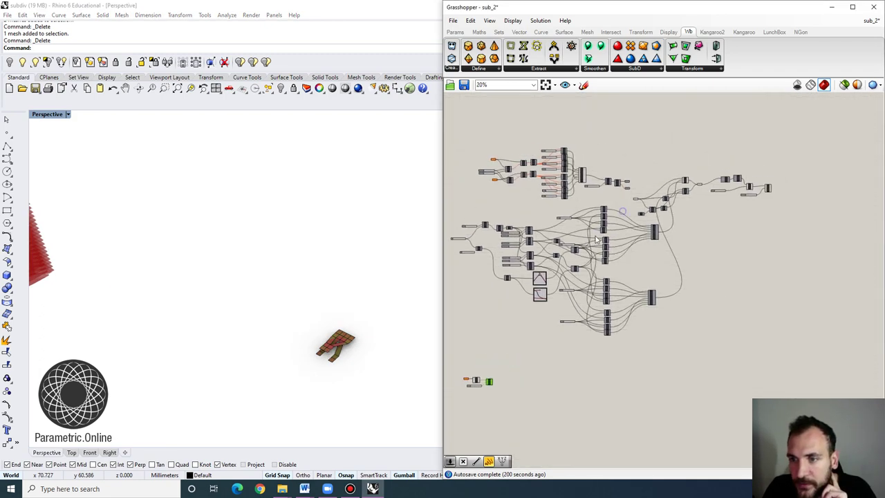
click(453, 21)
click(477, 40)
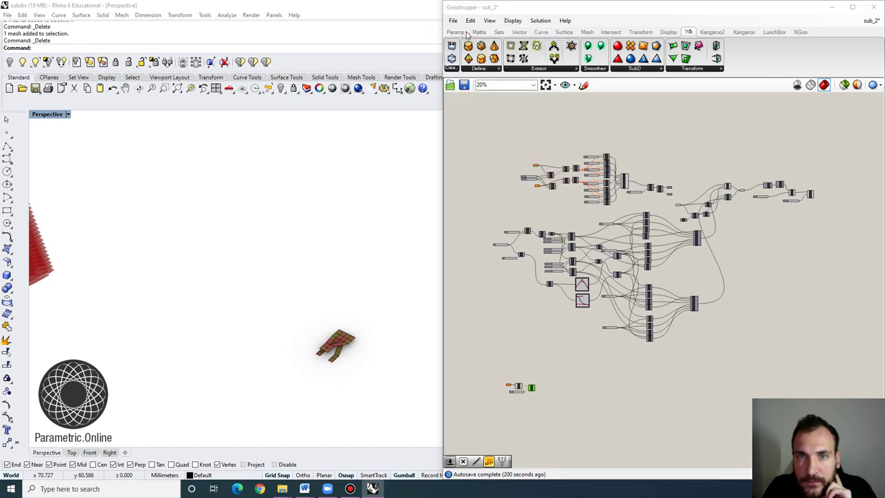
click(875, 7)
click(453, 21)
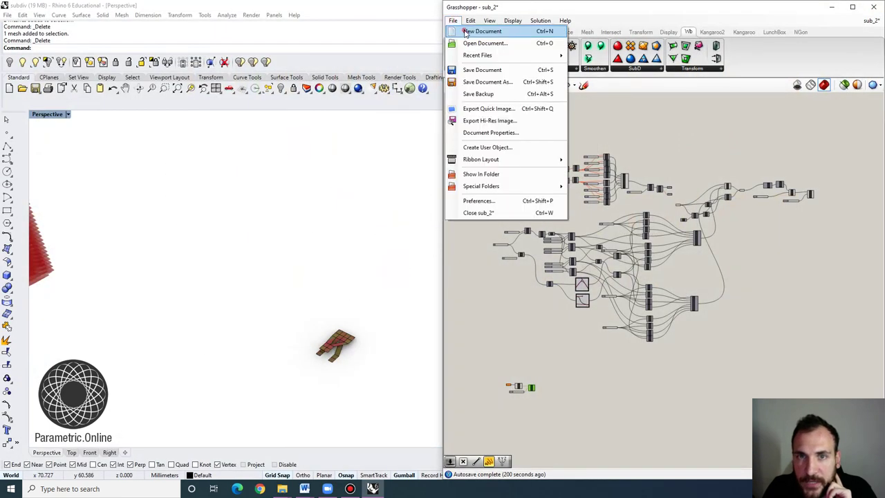
click(478, 30)
Switch the Perspective viewport's display mode to Wireframe.
right_drag(515, 236, 539, 217)
mouse_move(322, 328)
right_down()
mouse_move(362, 346)
mouse_move(336, 328)
right_up()
scroll(336, 329, up, 6)
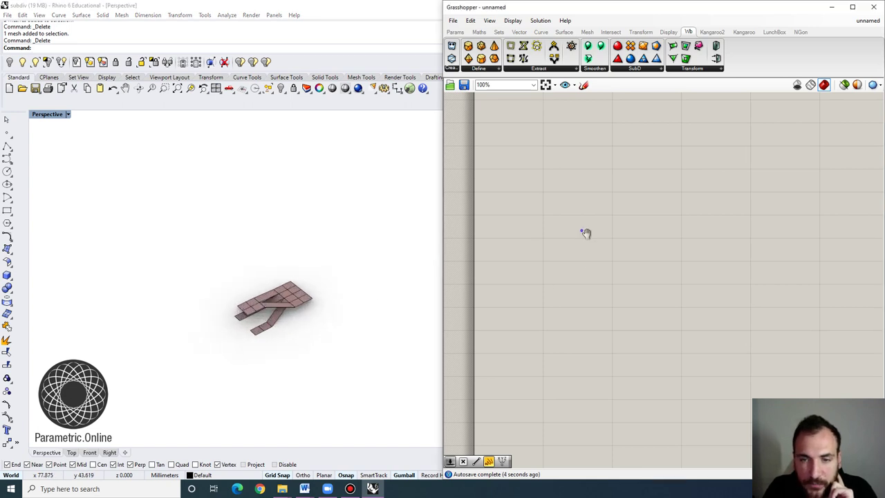
right_drag(587, 233, 595, 239)
right_drag(265, 267, 272, 281)
click(48, 115)
click(62, 136)
Draw two parallel straight polylines on the ground plane near the branching module.
scroll(276, 270, down, 5)
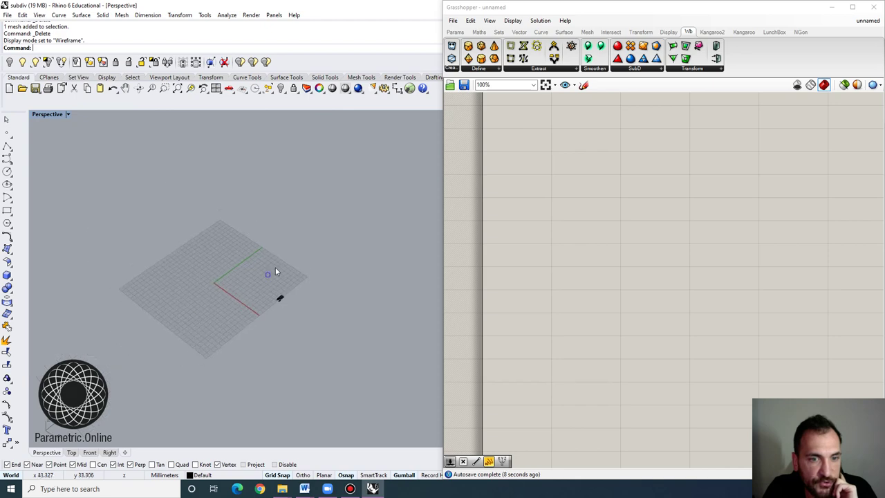
scroll(277, 283, up, 4)
click(8, 146)
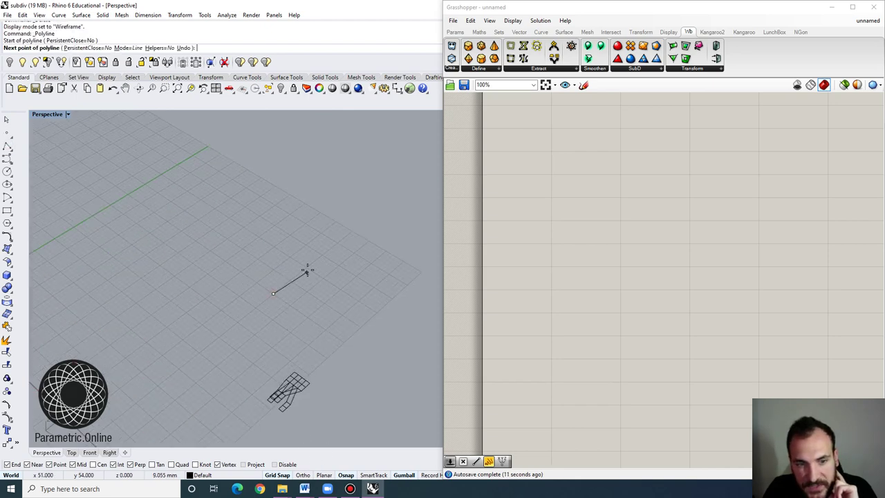
click(322, 255)
right_click(322, 255)
right_click(321, 257)
click(290, 305)
click(339, 265)
key(Return)
Extrude the two parallel lines vertically into tall surfaces and explode the extrusions.
drag(343, 270, 230, 219)
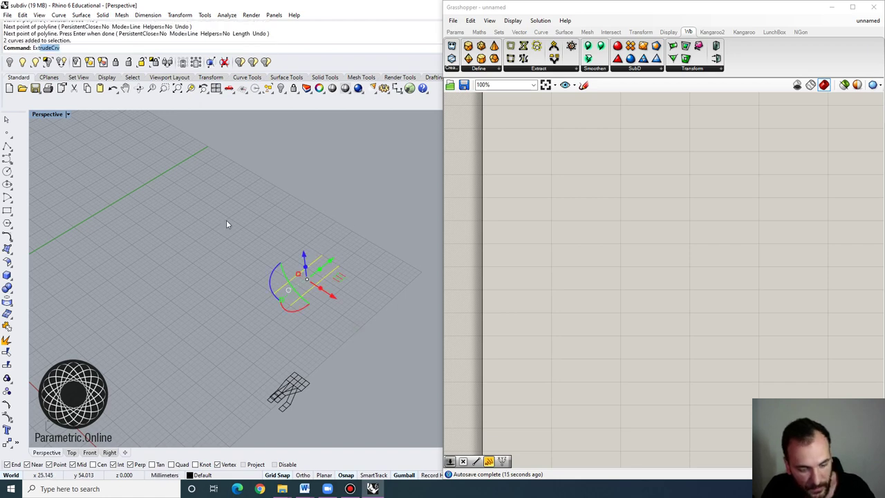
key(Return)
click(234, 147)
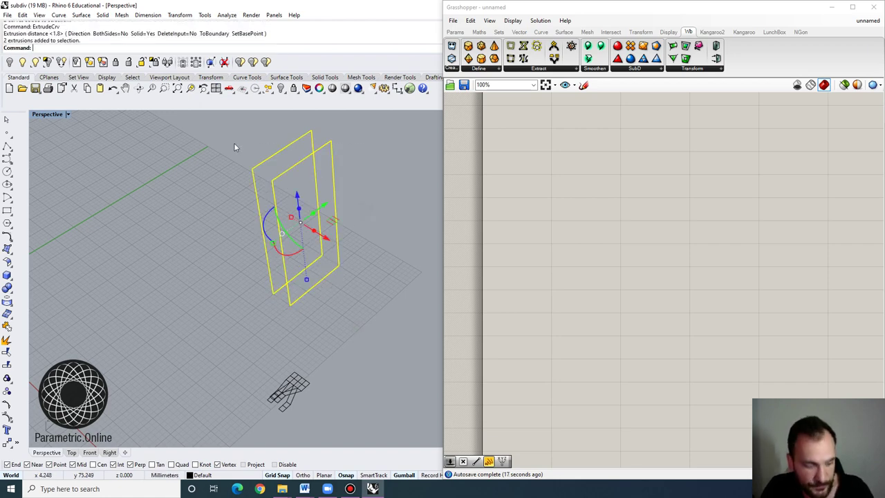
text(Explode)
key(Return)
click(234, 147)
Delete the two vertical surfaces together with their base lines.
click(303, 181)
scroll(304, 182, up, 7)
shift+click(258, 145)
click(276, 183)
scroll(299, 225, down, 10)
scroll(289, 227, up, 6)
right_drag(286, 231, 319, 300)
scroll(306, 297, down, 4)
drag(331, 309, 232, 187)
key(Delete)
right_drag(260, 276, 274, 316)
scroll(305, 354, up, 4)
scroll(293, 354, down, 8)
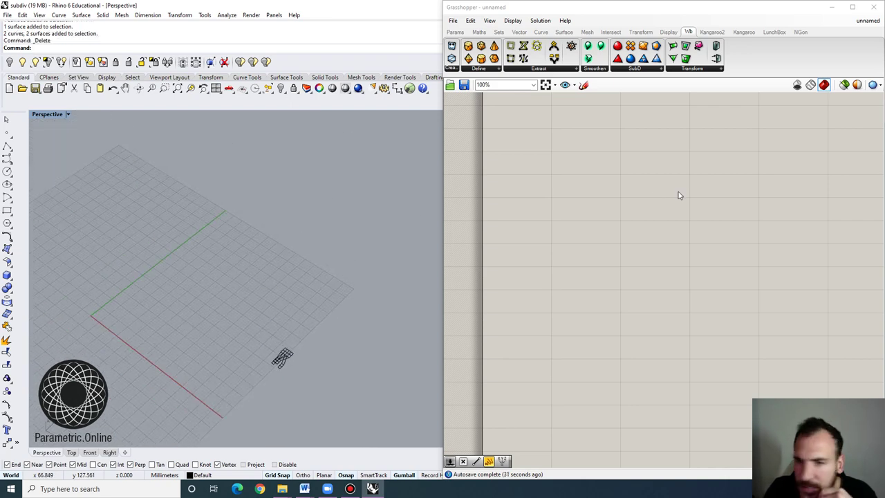
Add a Series component to the empty canvas.
double_click(592, 294)
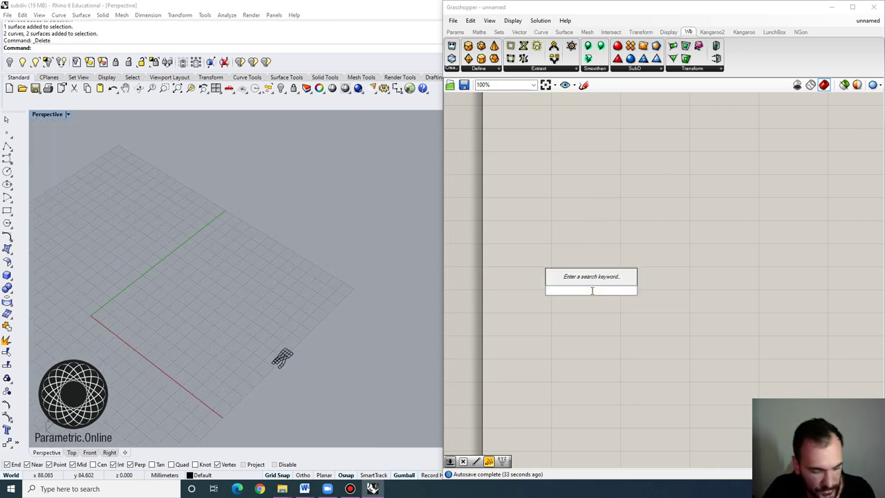
text(ser)
click(586, 280)
drag(593, 293, 624, 250)
scroll(633, 241, up, 4)
right_drag(611, 258, 638, 271)
scroll(637, 270, down, 3)
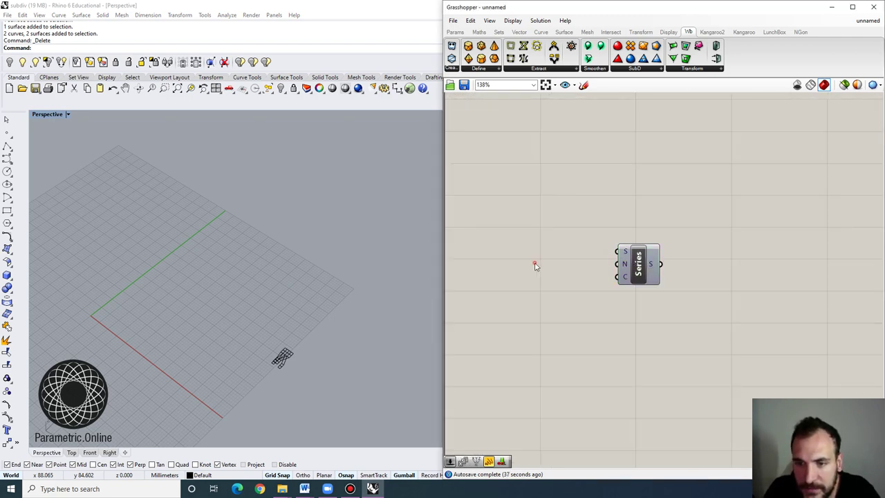
Add a slider of 20 for the Series count and a slider of 3 for its step.
double_click(534, 263)
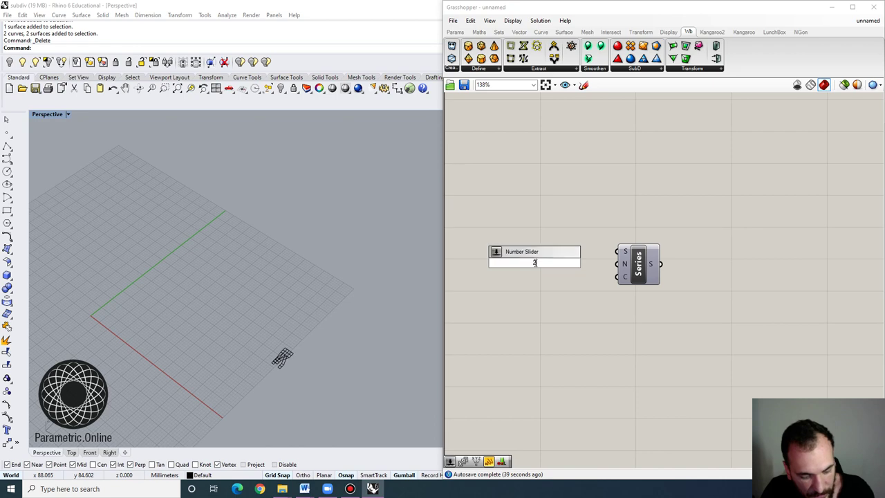
text(20)
key(Return)
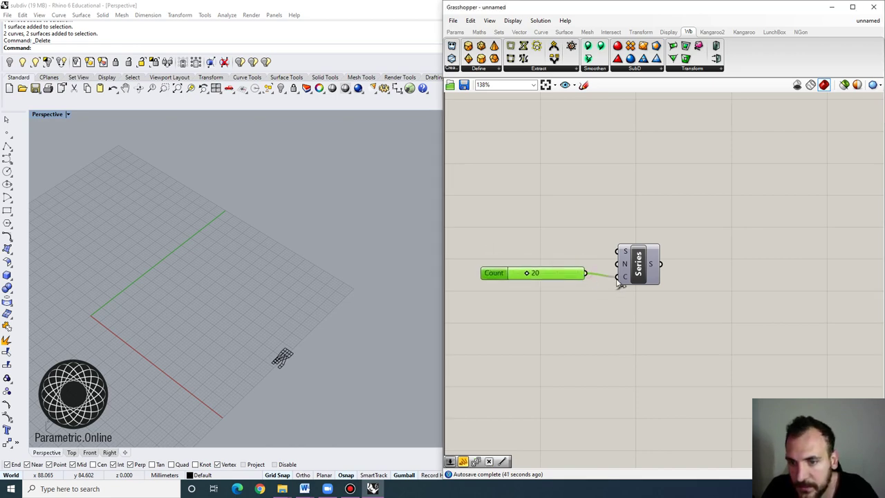
double_click(545, 264)
text(3)
key(Return)
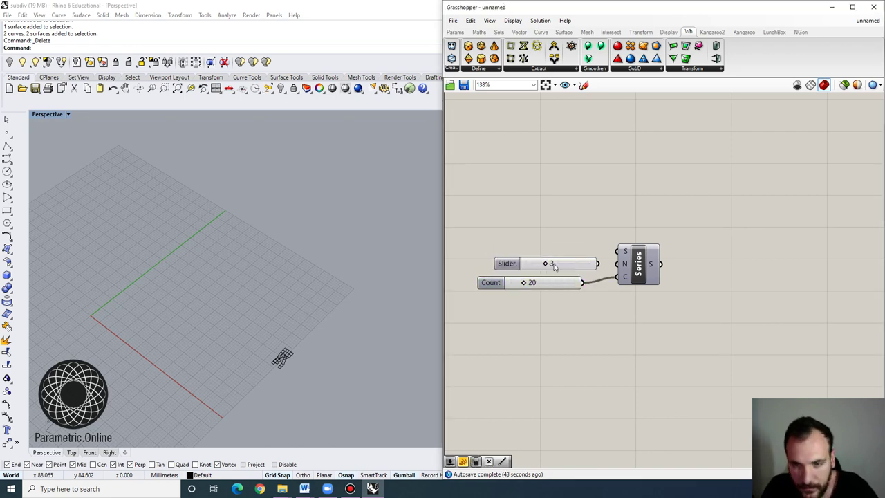
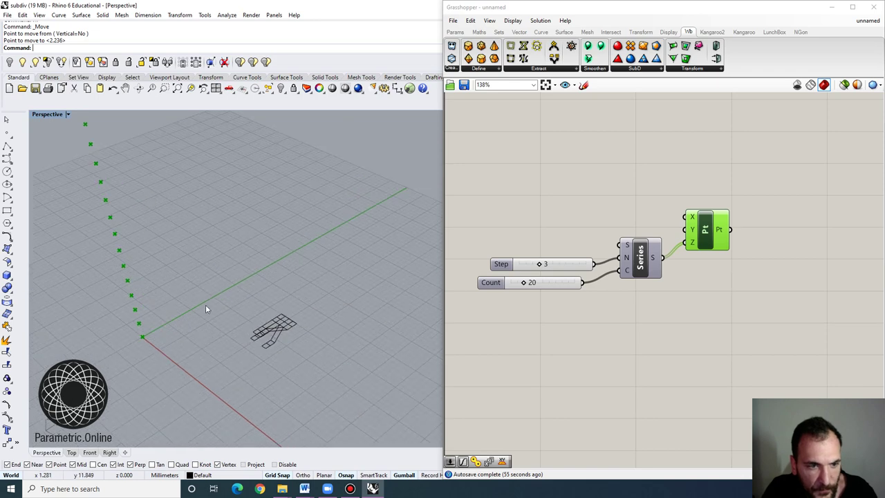
Add an XY Plane component and use the vertically spaced points as its origins.
scroll(664, 262, down, 3)
drag(663, 262, 652, 249)
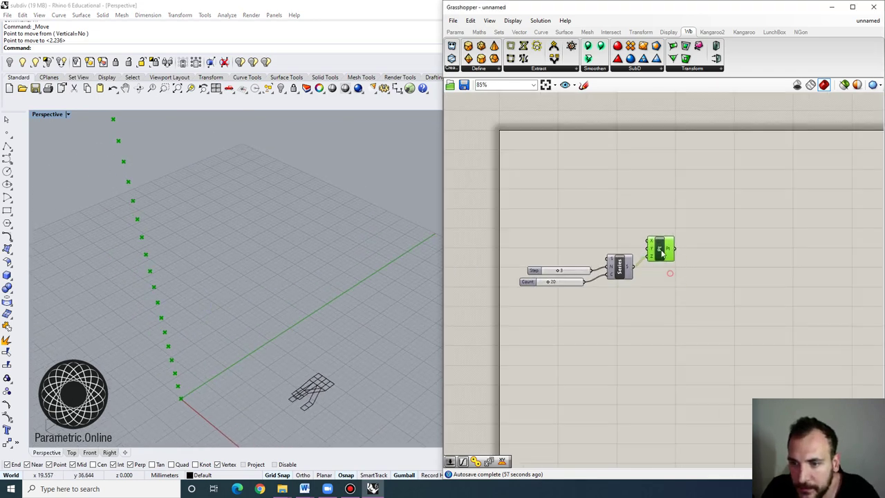
double_click(711, 256)
text(xy)
key(Return)
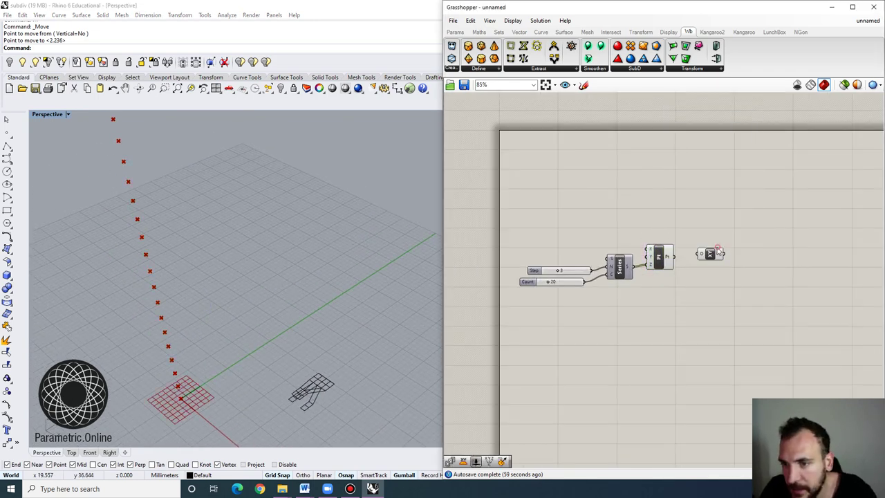
drag(700, 255, 670, 257)
click(707, 271)
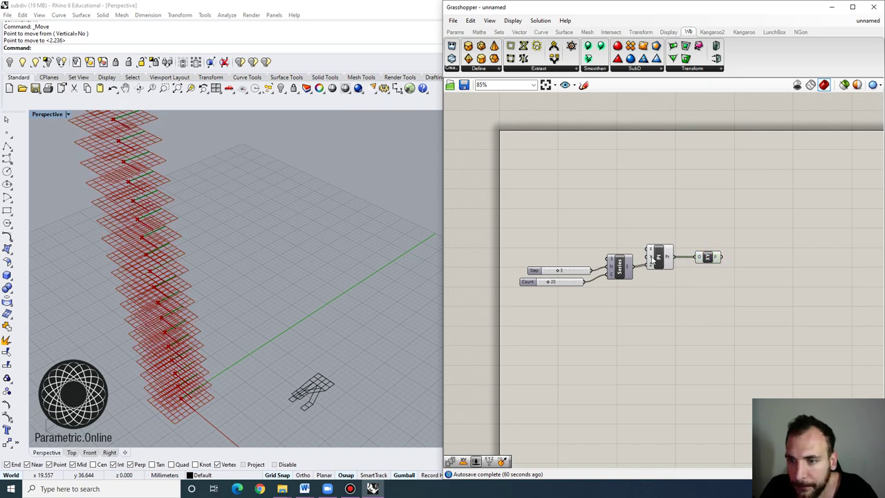
Turn off the preview of the Construct Point component.
right_click(652, 258)
click(669, 276)
click(680, 284)
scroll(685, 263, down, 2)
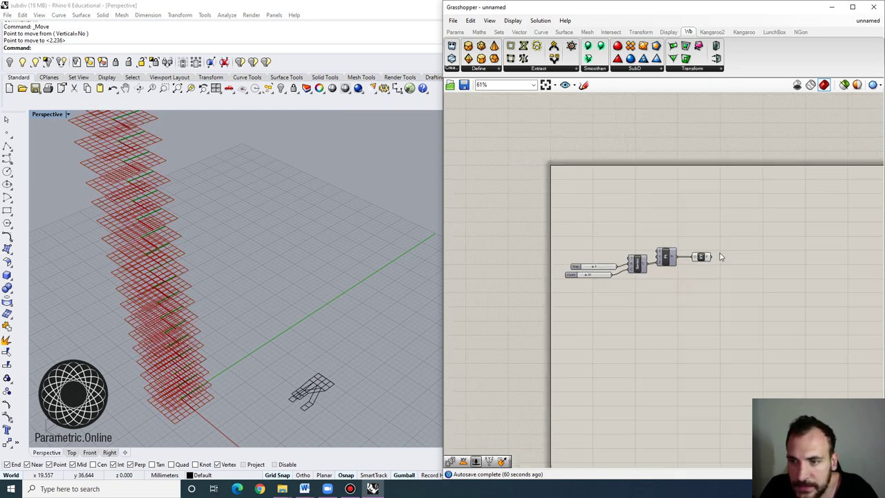
scroll(721, 257, up, 4)
drag(616, 268, 606, 269)
click(605, 295)
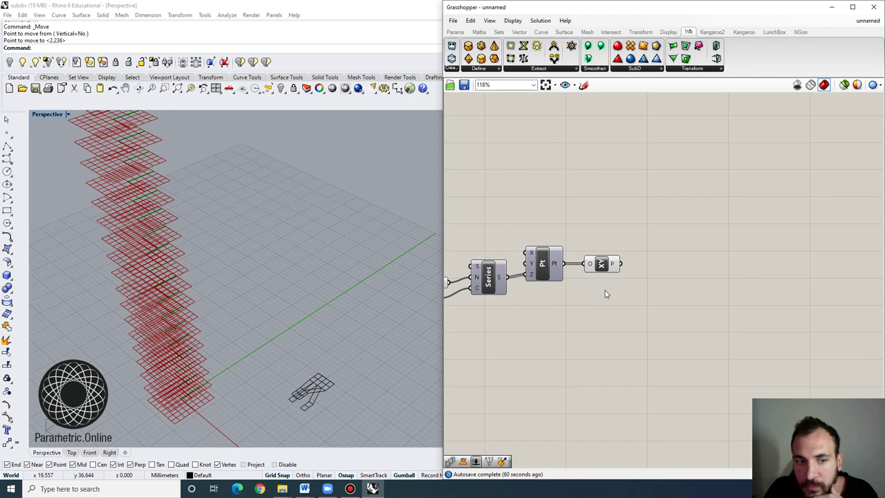
Examine the vertical stack of XY planes and its scale relative to the branching module.
scroll(336, 311, down, 8)
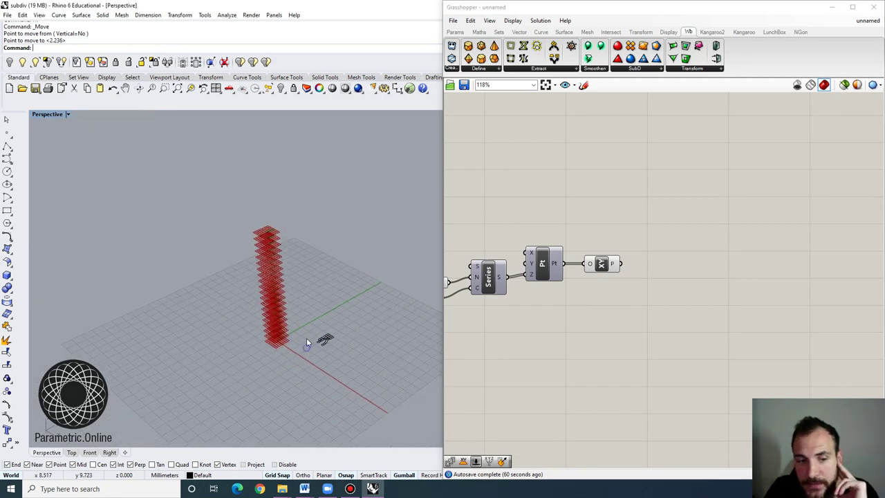
scroll(306, 338, up, 8)
scroll(309, 351, down, 4)
right_drag(332, 351, 335, 325)
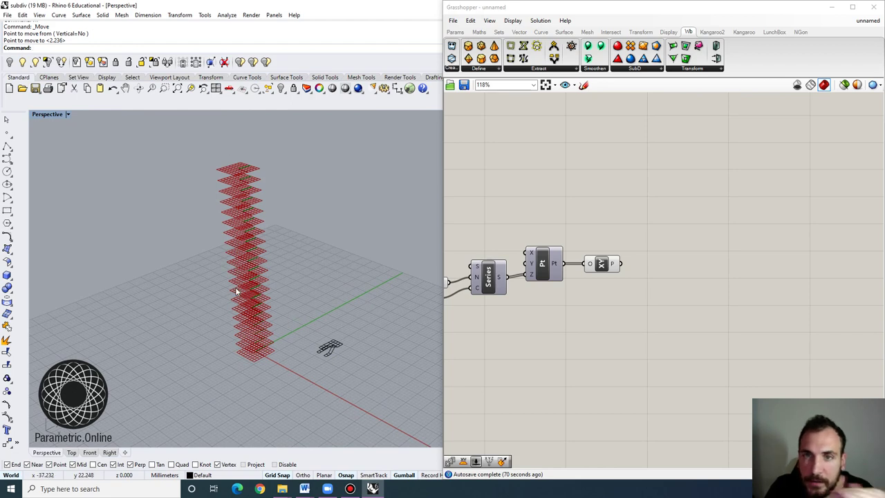
right_drag(240, 324, 259, 326)
scroll(259, 289, up, 2)
mouse_move(258, 288)
right_down()
mouse_move(270, 284)
mouse_move(269, 298)
right_up()
click(600, 266)
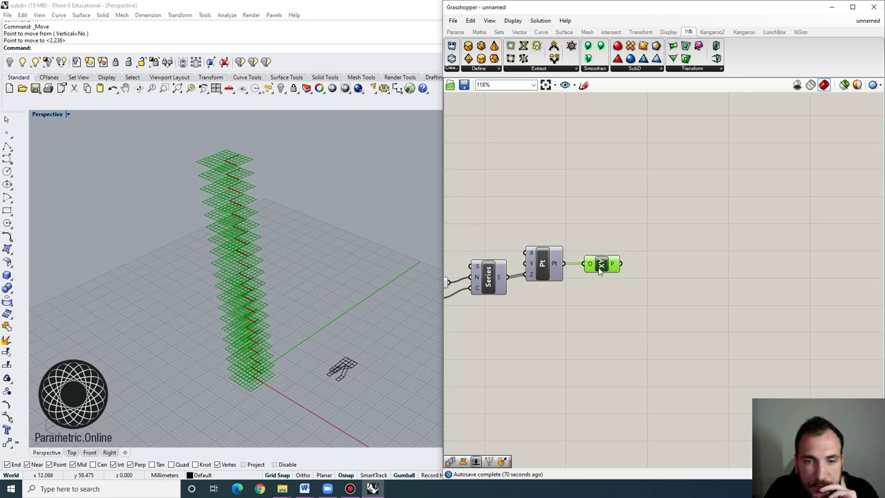
click(600, 279)
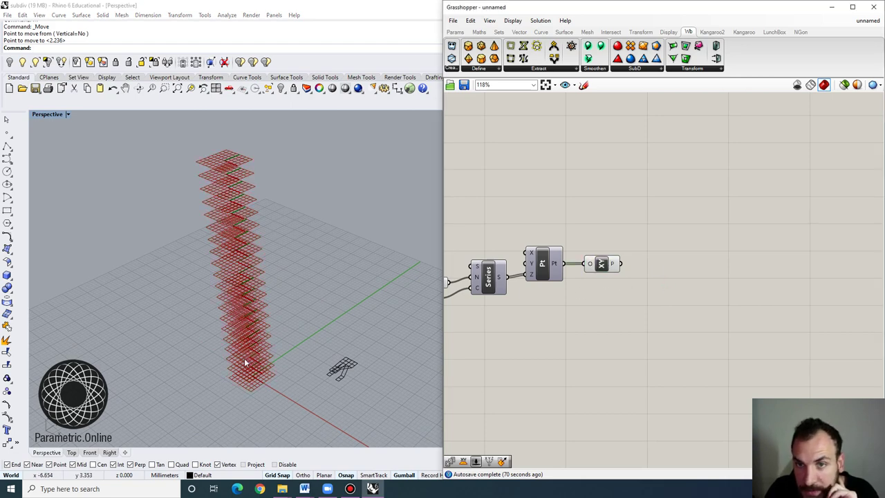
click(603, 271)
Add a centred box component and feed it the XY planes as its base planes.
double_click(687, 272)
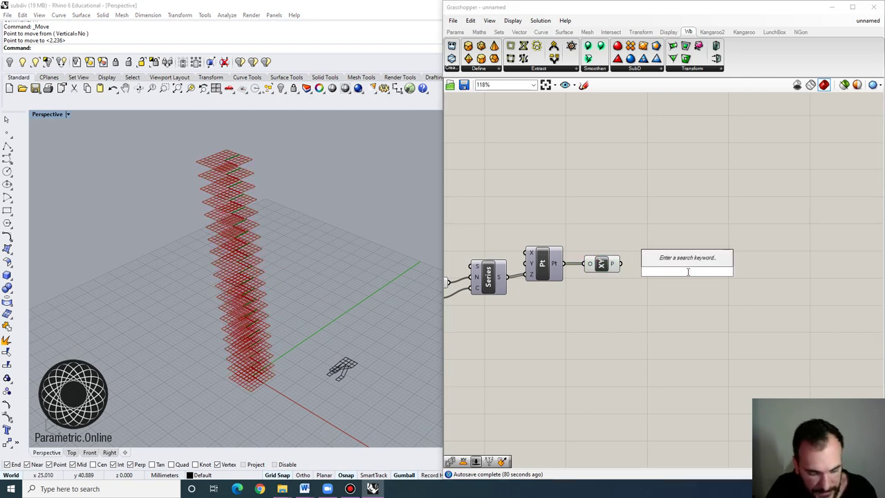
text(box)
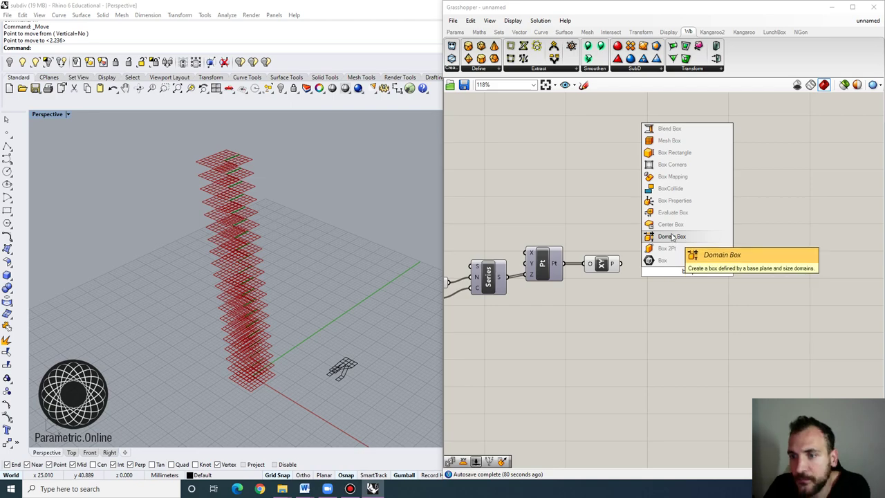
click(669, 237)
scroll(697, 278, up, 2)
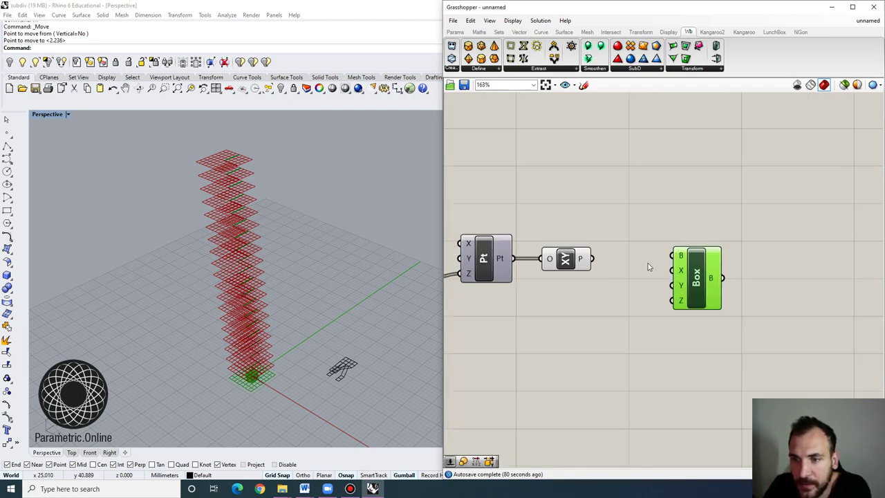
drag(679, 258, 674, 257)
scroll(223, 399, up, 8)
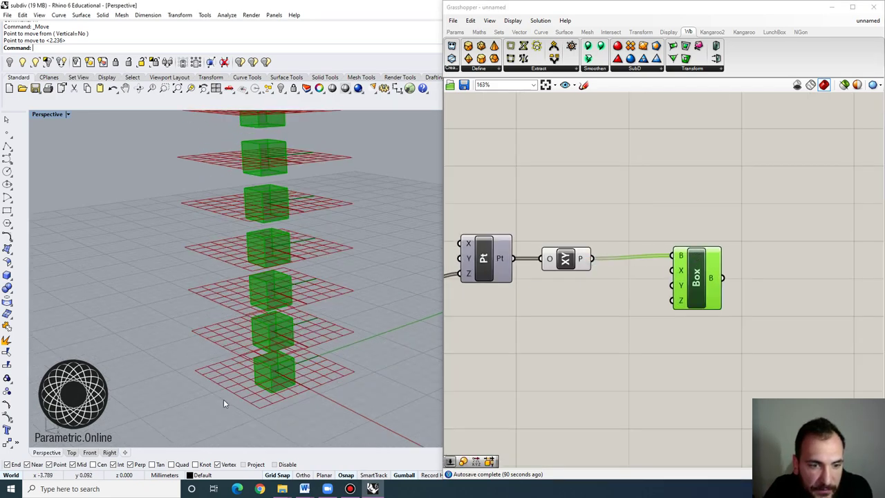
scroll(296, 335, down, 5)
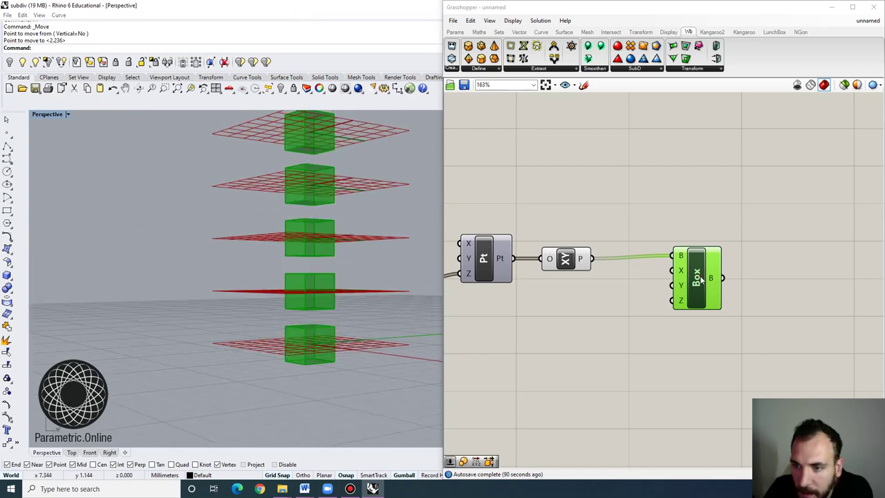
Add a number slider with a maximum of 10 for the box's X size and set it to 4.
drag(685, 275, 716, 285)
double_click(636, 303)
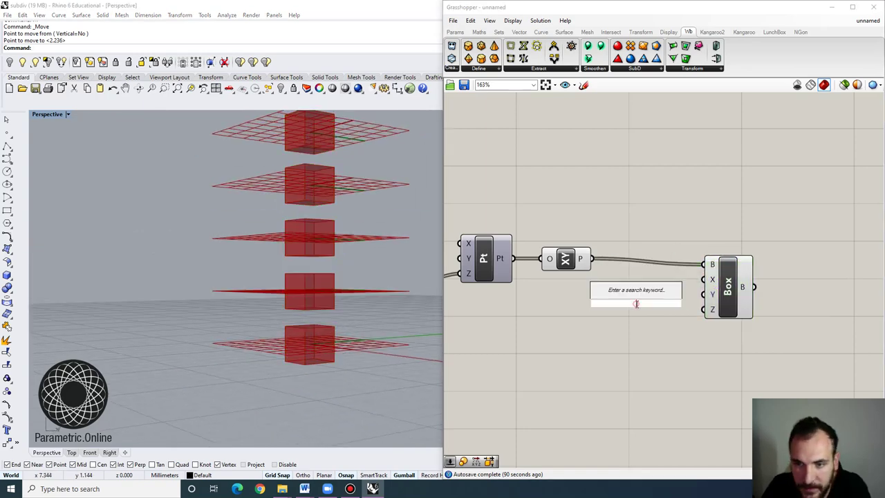
text(10)
key(Return)
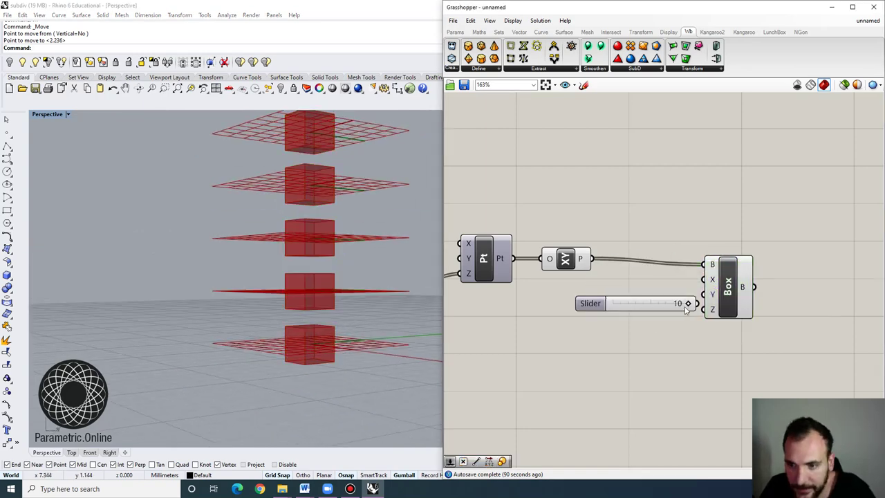
drag(712, 281, 746, 277)
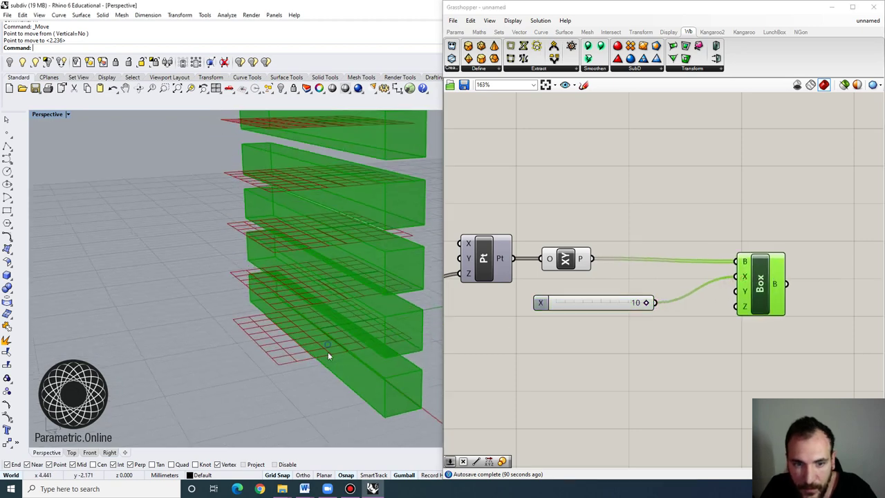
drag(646, 303, 592, 305)
Add a number slider set to 10 and feed it into the centred box's Y size.
click(585, 341)
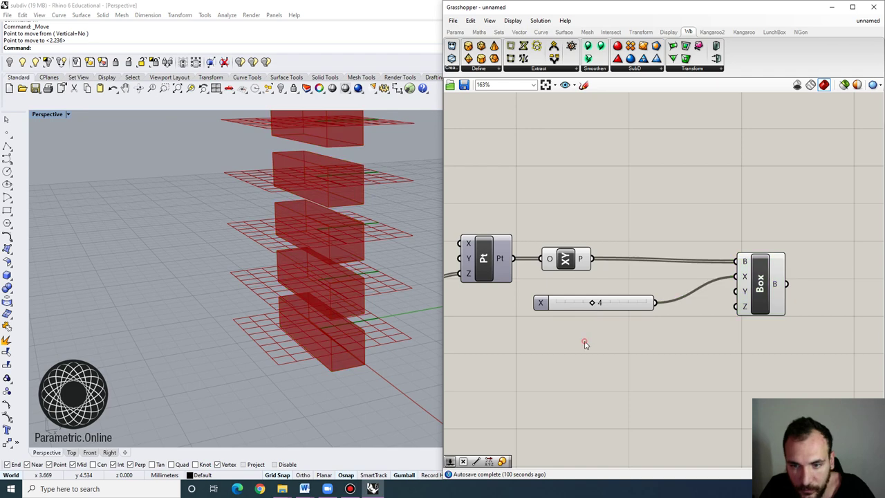
double_click(585, 341)
text(10)
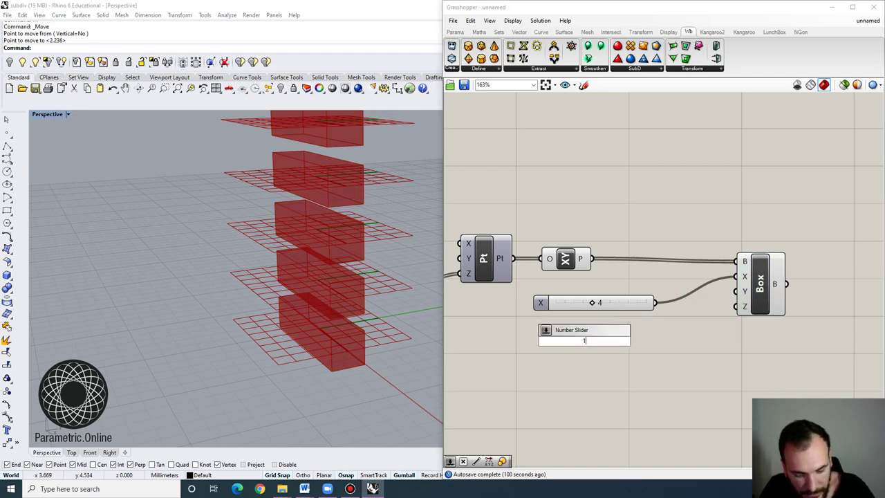
key(Return)
drag(733, 298, 735, 291)
click(761, 285)
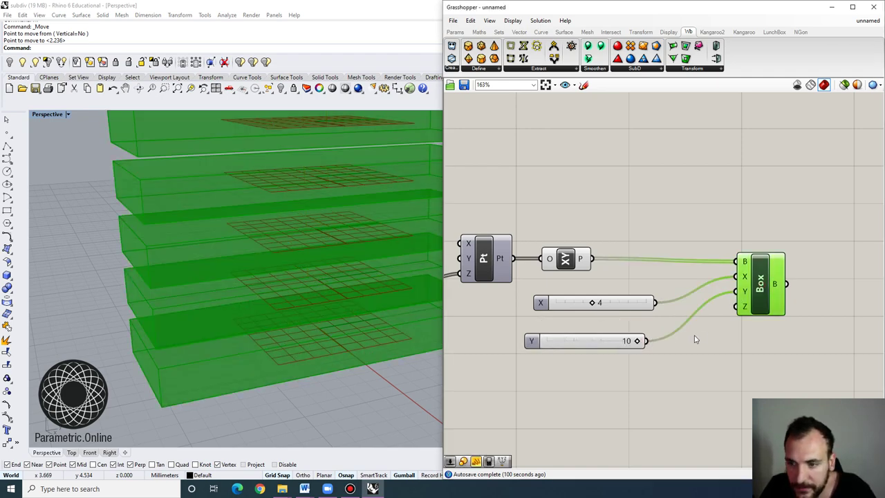
Add a number slider starting at 6 and feed it into the centred box's Z size.
click(585, 383)
double_click(585, 381)
text(6)
key(Return)
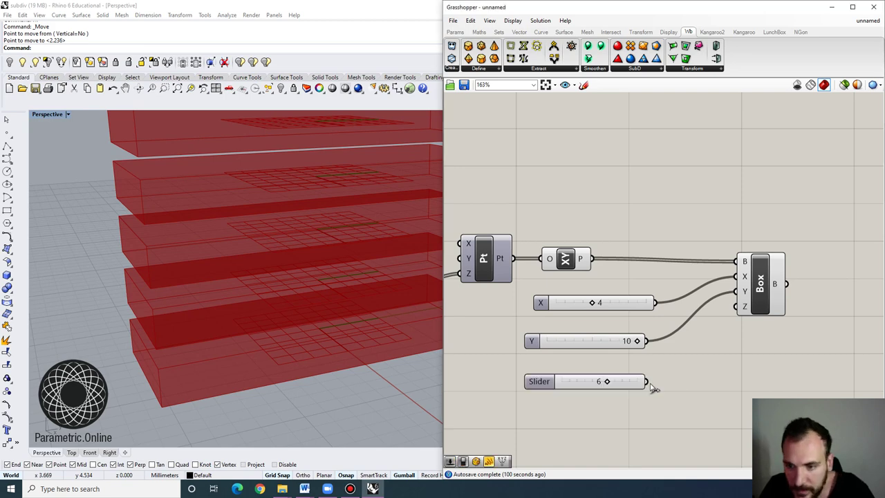
drag(647, 381, 735, 306)
click(755, 280)
Lower the box's Z size to 2.
right_drag(271, 408, 272, 367)
scroll(289, 386, down, 9)
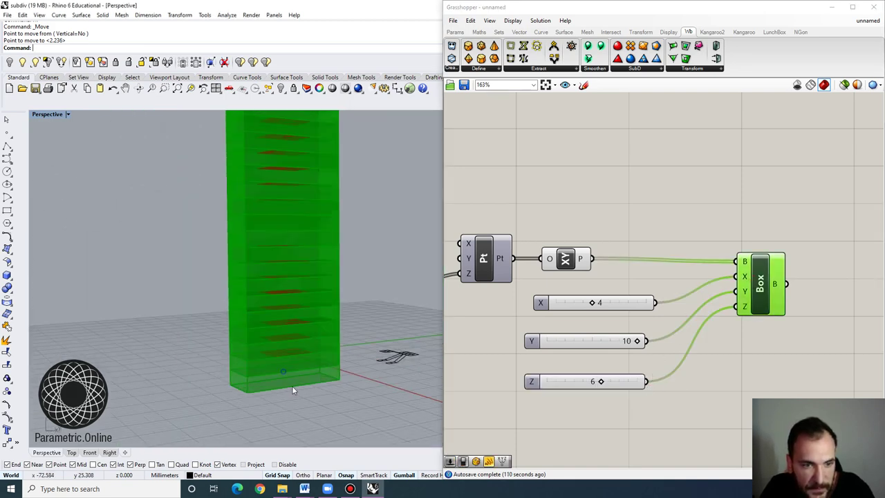
scroll(293, 389, up, 6)
drag(601, 381, 567, 381)
Set the Step slider of the series to 4.
right_drag(189, 326, 298, 312)
right_drag(596, 277, 711, 283)
scroll(711, 282, down, 5)
scroll(596, 287, up, 8)
drag(592, 270, 600, 272)
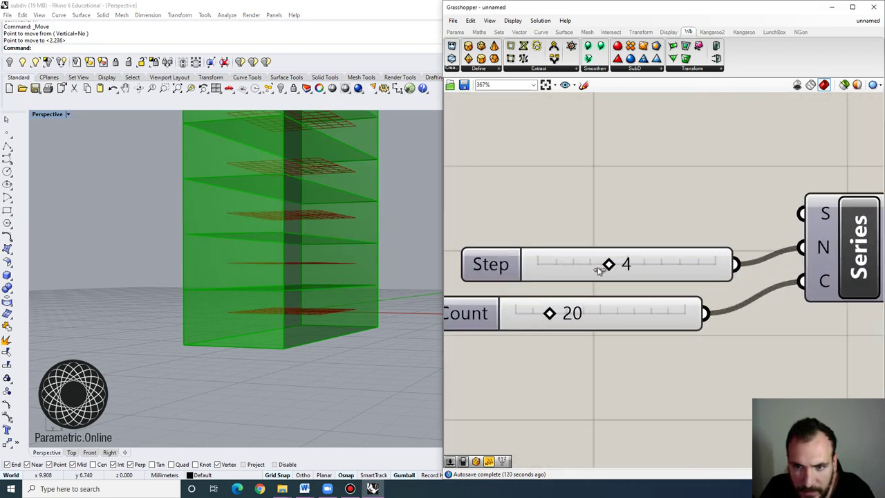
Examine the stacked floor boxes along the full height of the tower.
right_drag(298, 312, 264, 345)
scroll(264, 345, down, 8)
scroll(297, 356, down, 10)
scroll(278, 302, up, 9)
scroll(270, 291, down, 5)
scroll(271, 290, up, 6)
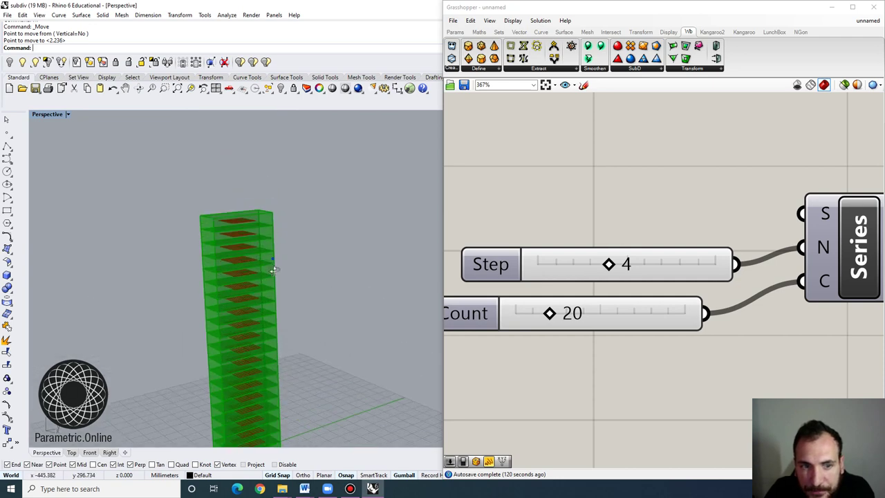
right_drag(273, 269, 291, 334)
scroll(291, 334, down, 6)
scroll(294, 339, up, 6)
scroll(297, 345, down, 3)
Stack the X, Y and Z sliders closely together beside the centred box component.
click(614, 197)
scroll(582, 217, down, 6)
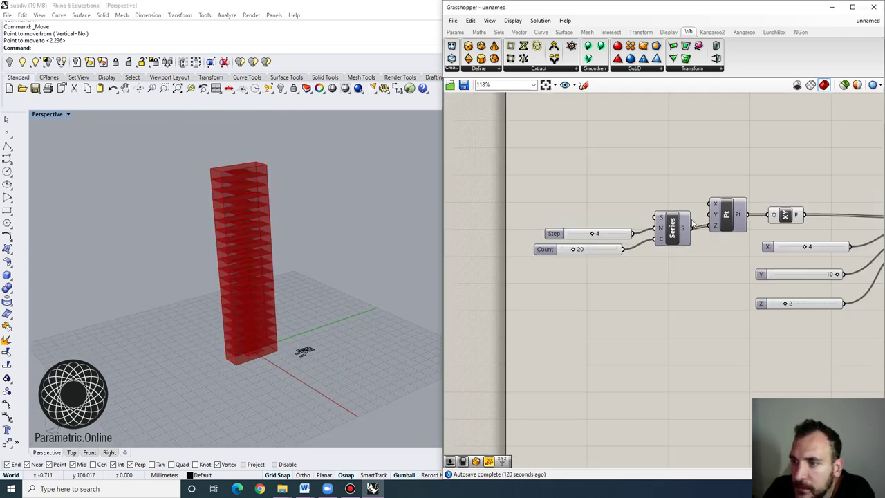
right_drag(723, 223, 464, 225)
scroll(652, 235, up, 3)
click(662, 235)
scroll(650, 239, down, 2)
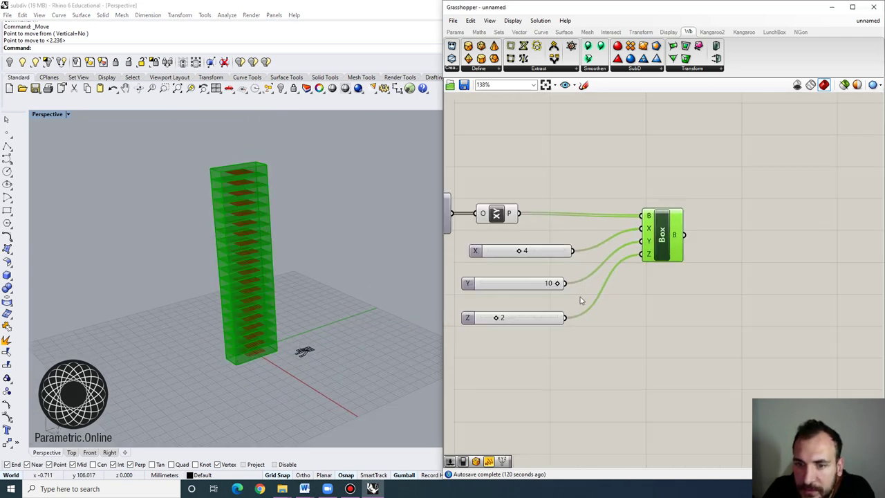
drag(540, 320, 541, 304)
drag(555, 253, 547, 269)
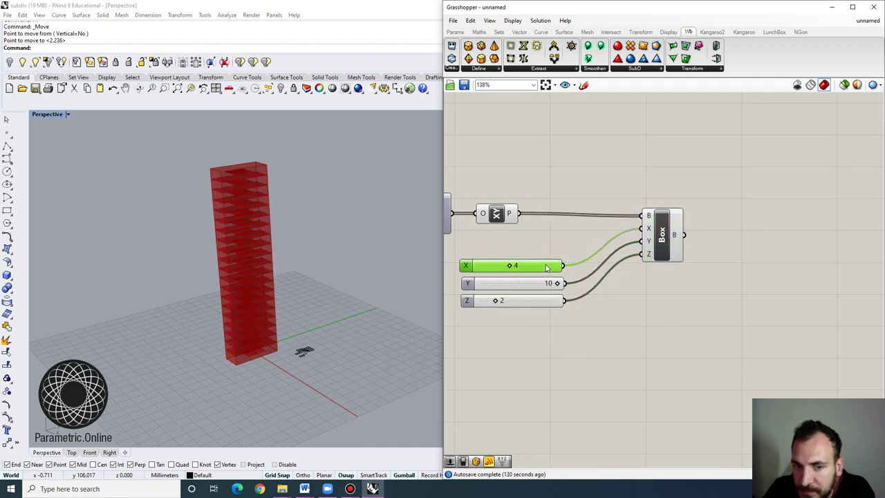
right_drag(572, 308, 590, 313)
Select the branching module's meshes in the viewport and move the centred box component down beside its sliders.
scroll(315, 365, up, 5)
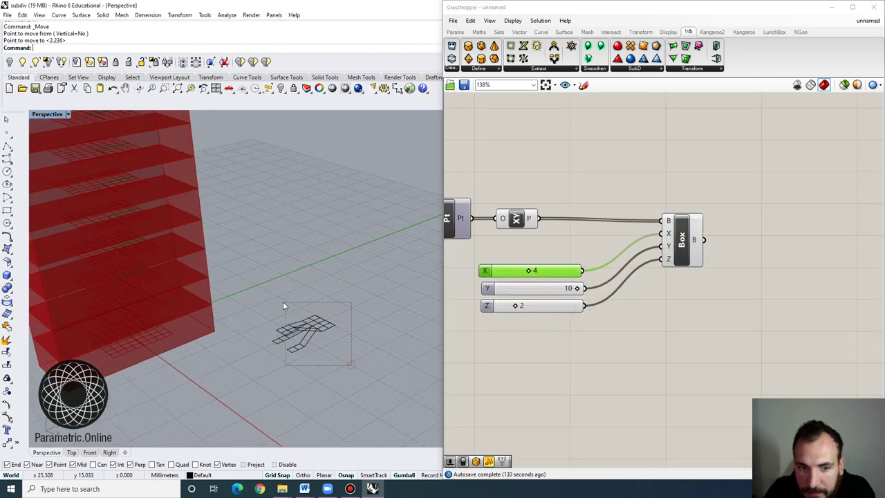
drag(283, 306, 270, 304)
right_drag(546, 394, 556, 377)
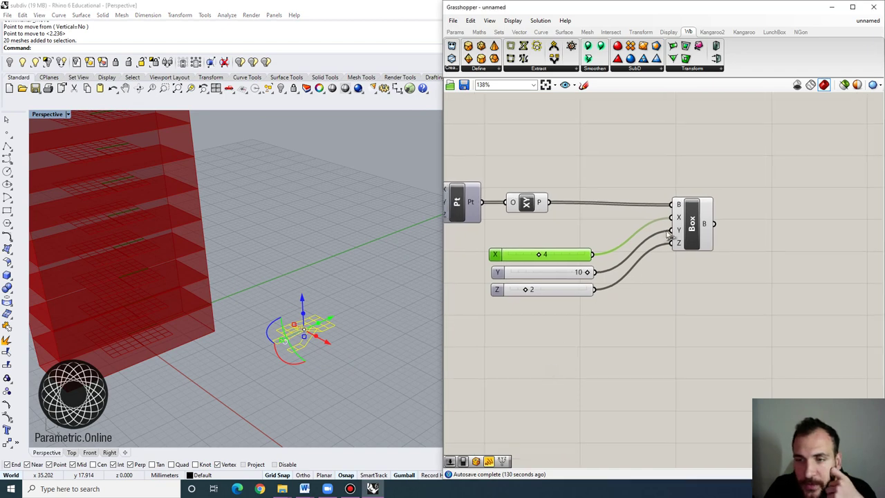
drag(690, 226, 666, 256)
click(668, 298)
scroll(669, 293, down, 1)
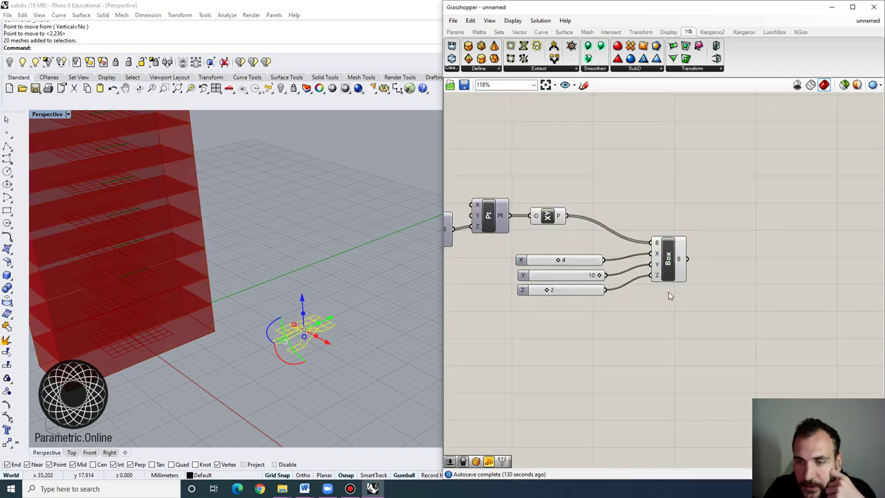
Add a Mesh parameter below the box sliders and reference the branching module's meshes in it.
double_click(679, 330)
text(mesh)
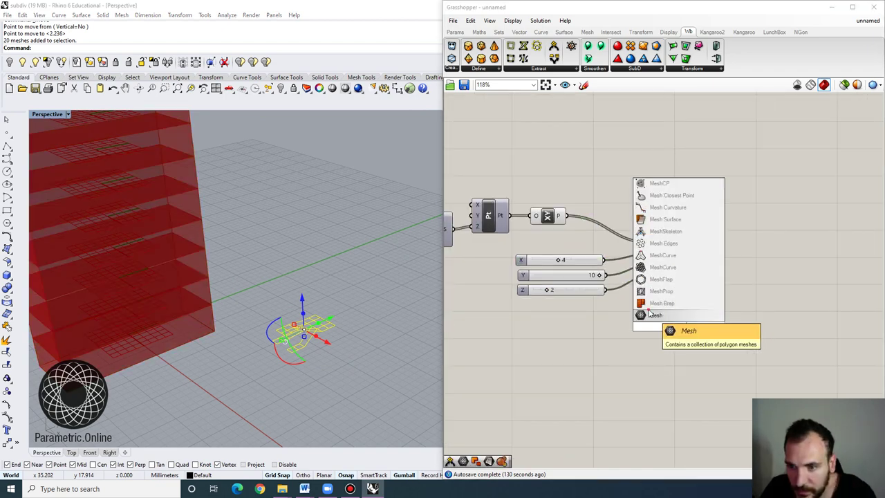
click(653, 315)
right_click(653, 331)
click(684, 416)
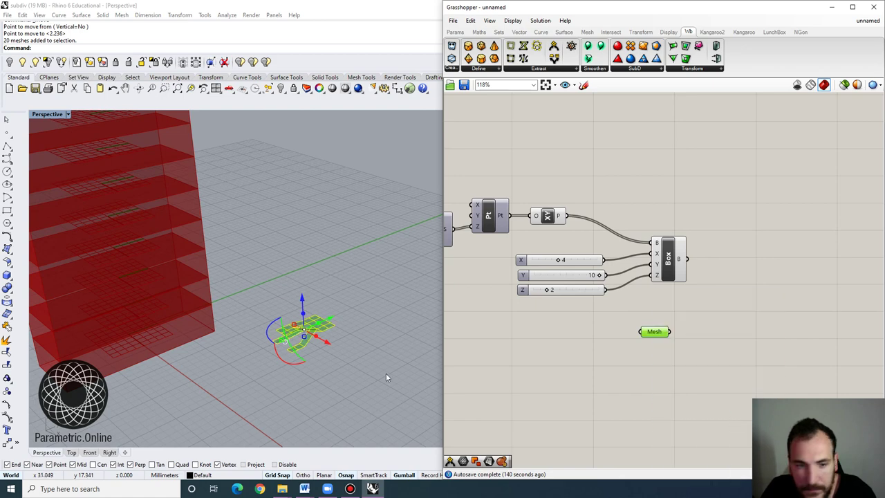
drag(369, 376, 269, 279)
click(678, 357)
Add a Bounding Box component and feed the Mesh parameter into its content input.
right_drag(739, 341, 683, 371)
double_click(688, 341)
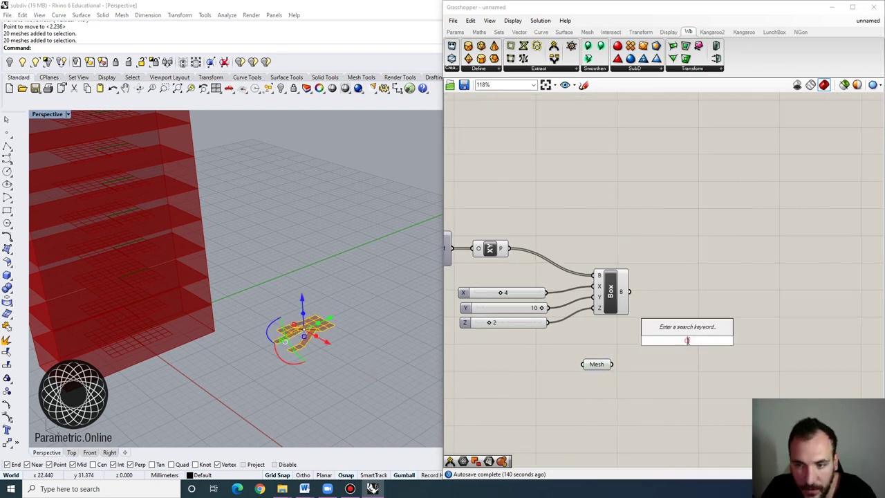
text(boun)
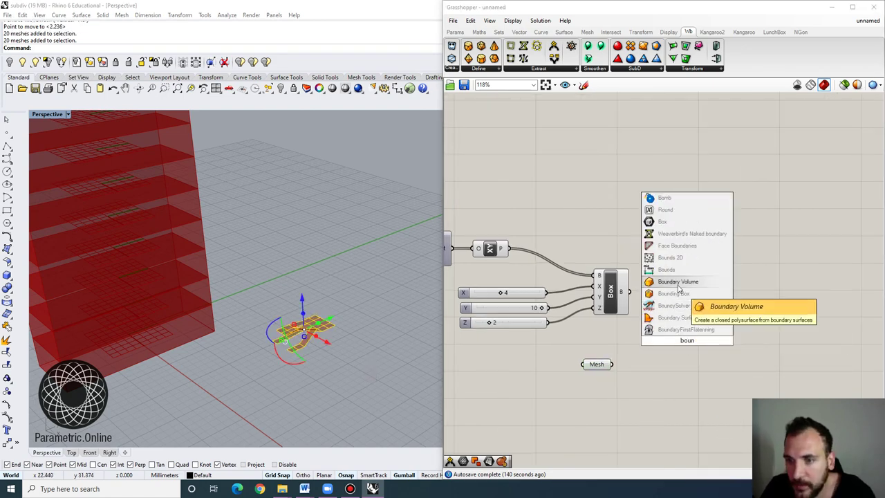
click(676, 294)
drag(668, 337, 671, 335)
Switch the Bounding Box component to Union Box so one box encloses the whole module.
scroll(672, 346, up, 2)
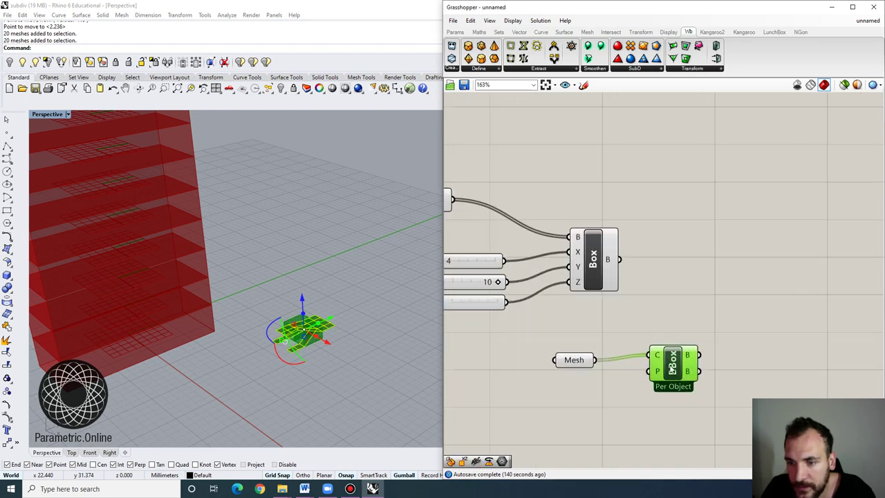
right_click(675, 364)
click(703, 414)
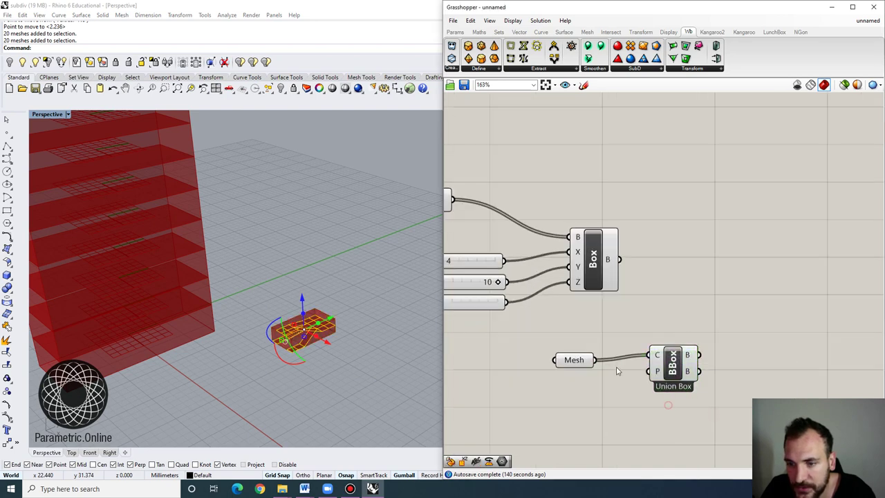
click(354, 309)
scroll(366, 350, down, 3)
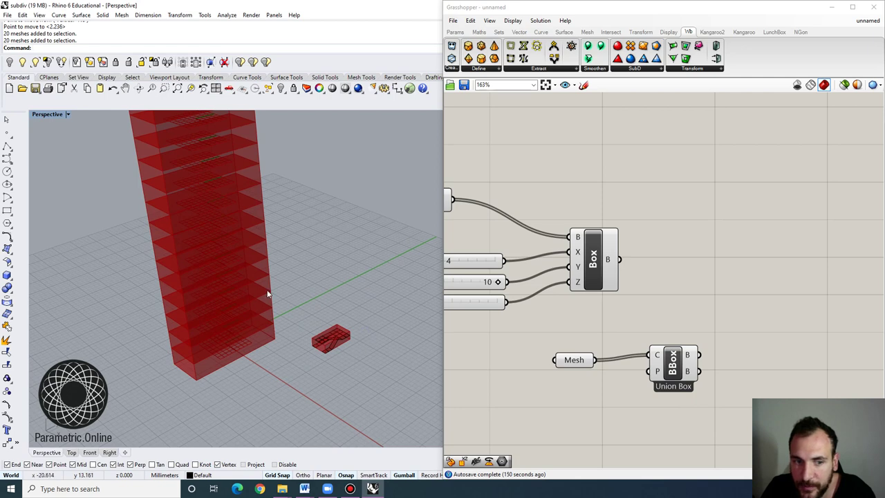
Add a Box Morph component and feed the centred floor boxes into its target input.
right_drag(673, 300, 624, 305)
double_click(706, 281)
text(box)
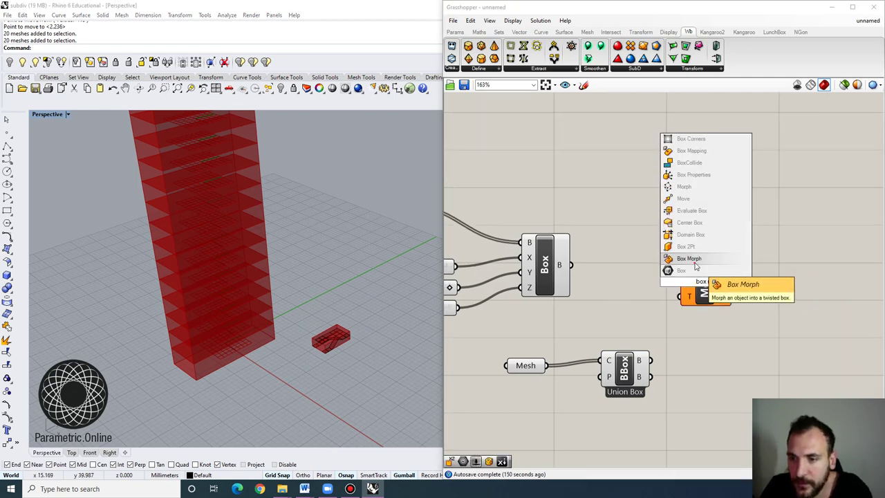
click(695, 266)
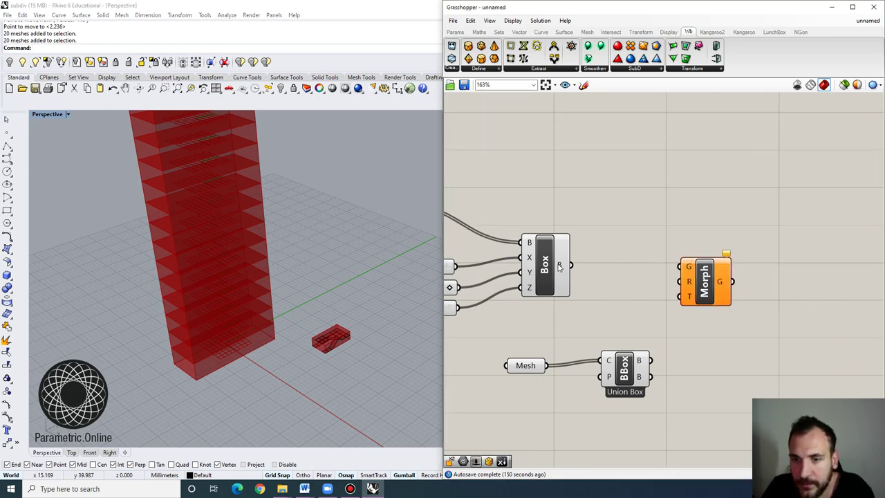
click(558, 271)
drag(689, 304, 711, 291)
Connect the Mesh parameter to the morph's geometry input and the union bounding box to its reference input.
drag(529, 365, 701, 256)
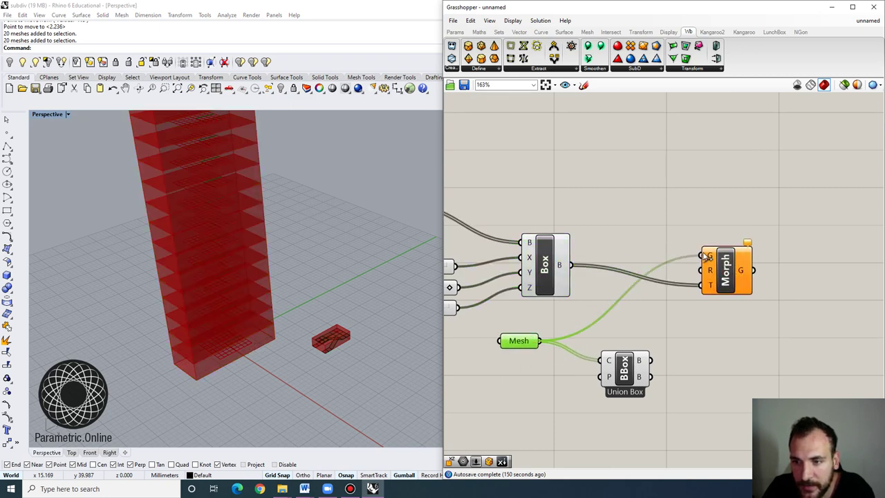
click(626, 367)
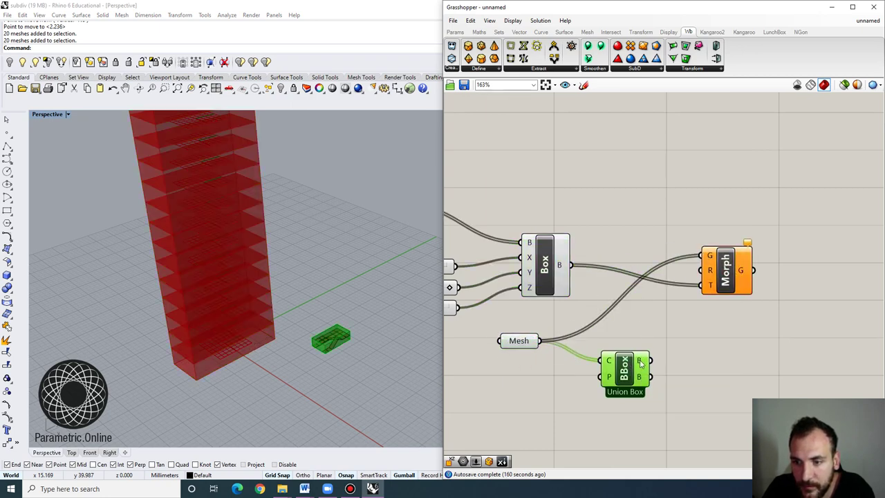
drag(685, 301, 740, 282)
click(708, 291)
Turn off the preview of the centred box component.
right_drag(346, 311, 259, 328)
scroll(232, 297, up, 5)
scroll(242, 297, down, 4)
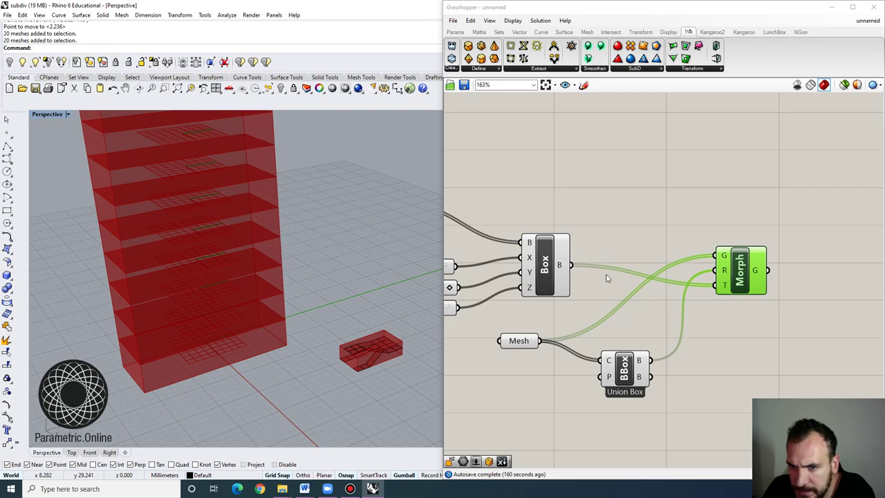
click(544, 271)
right_click(548, 265)
click(584, 281)
Examine how the morphed mesh pieces are distributed across the floors compared with the source module.
scroll(328, 294, up, 2)
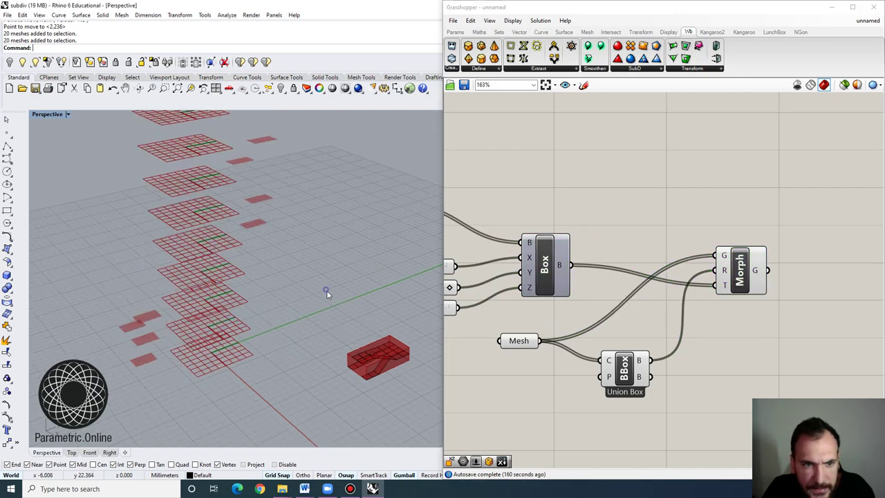
scroll(328, 294, down, 4)
right_drag(328, 294, 266, 198)
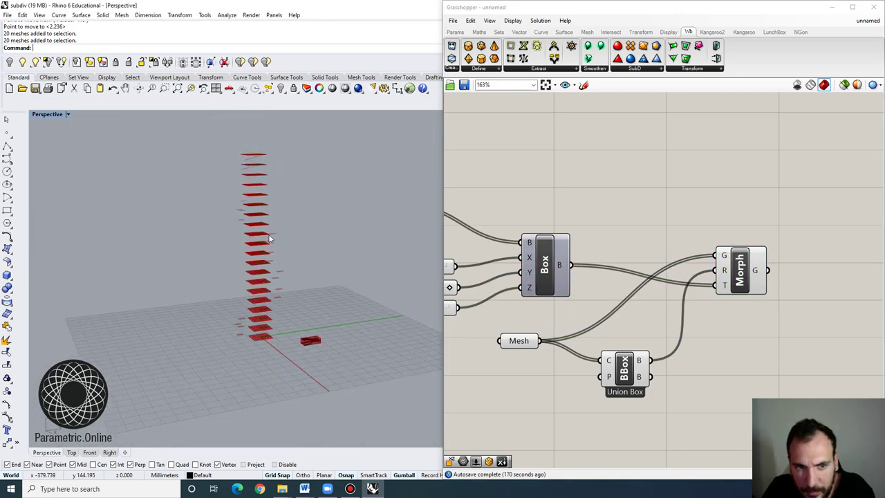
mouse_move(269, 238)
right_down()
mouse_move(260, 175)
mouse_move(274, 240)
right_up()
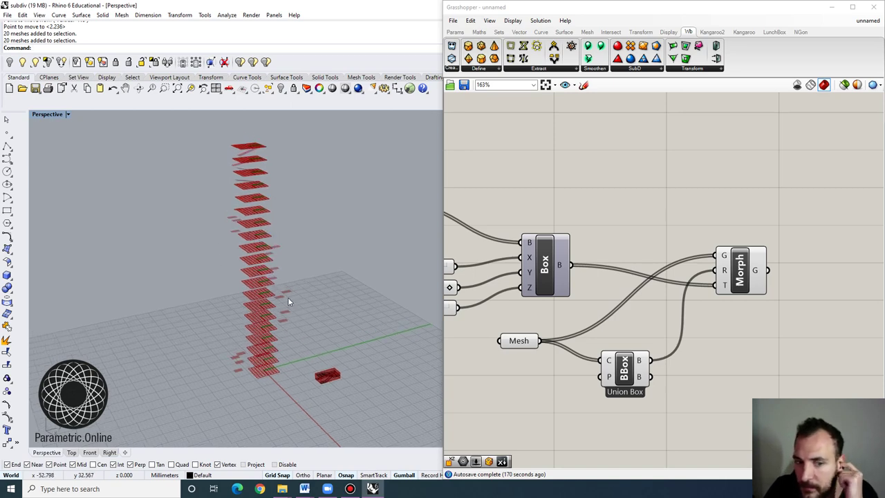
drag(738, 275, 740, 278)
scroll(315, 344, up, 6)
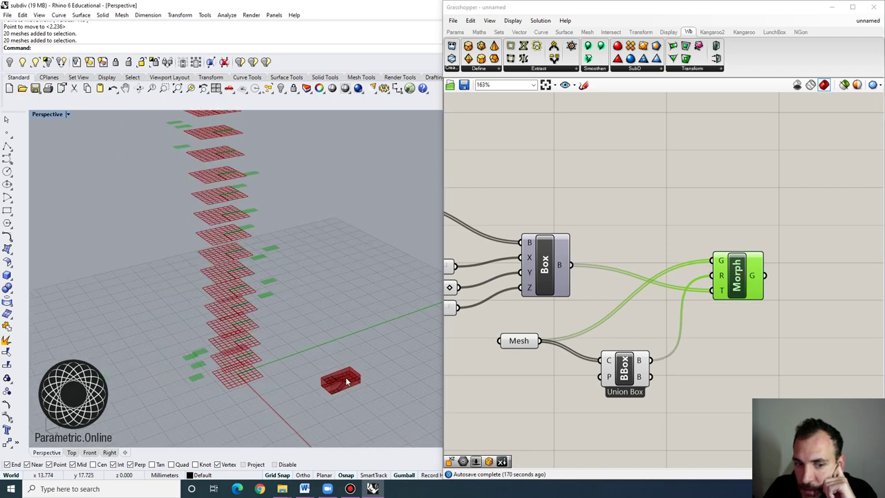
scroll(331, 343, down, 3)
right_drag(355, 341, 333, 329)
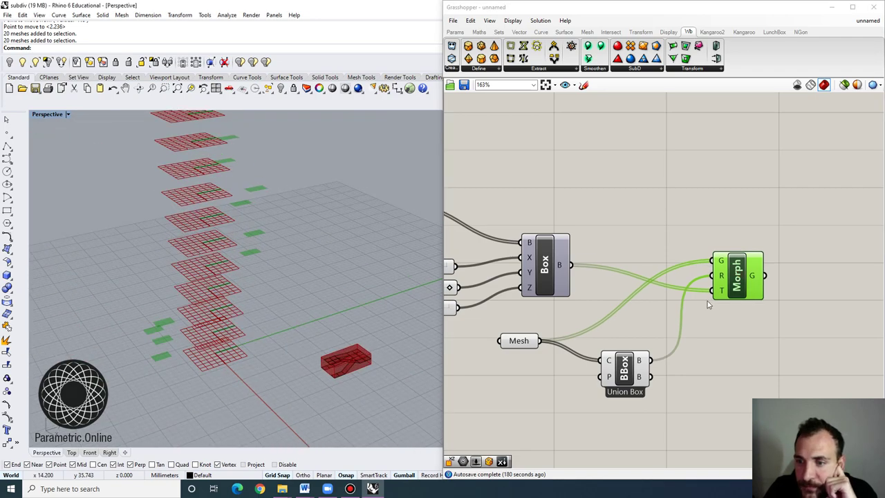
Check the contents of the Mesh parameter and graft the geometry input of the Box Morph component.
mouse_move(510, 342)
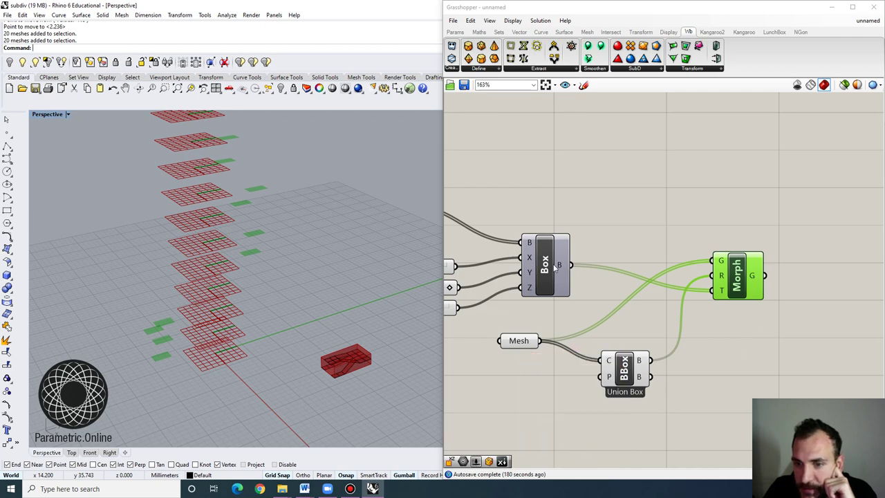
mouse_move(564, 270)
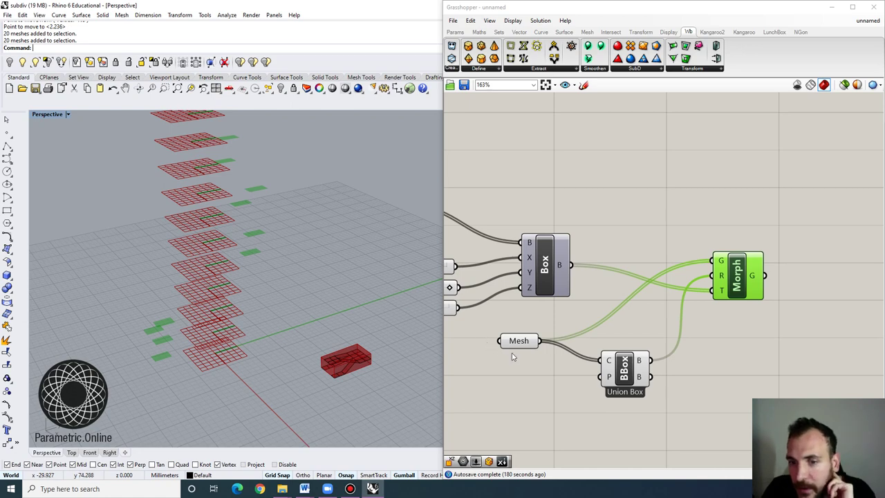
click(528, 343)
mouse_move(517, 344)
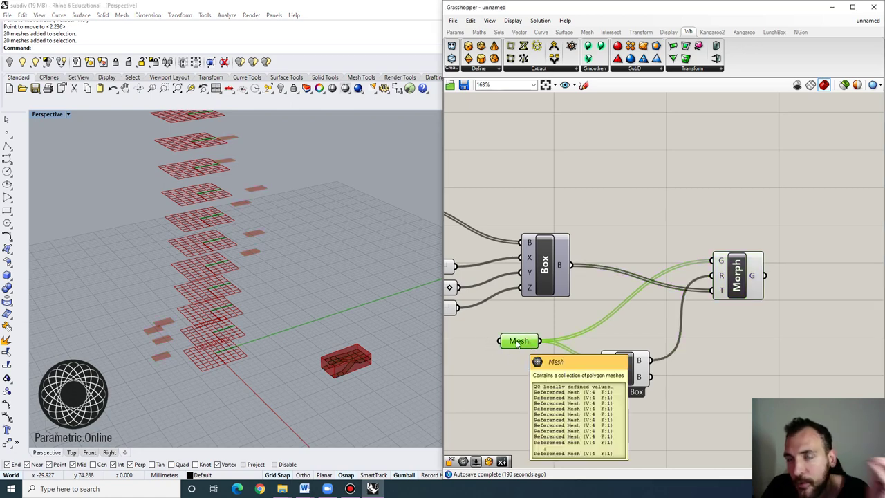
right_click(720, 263)
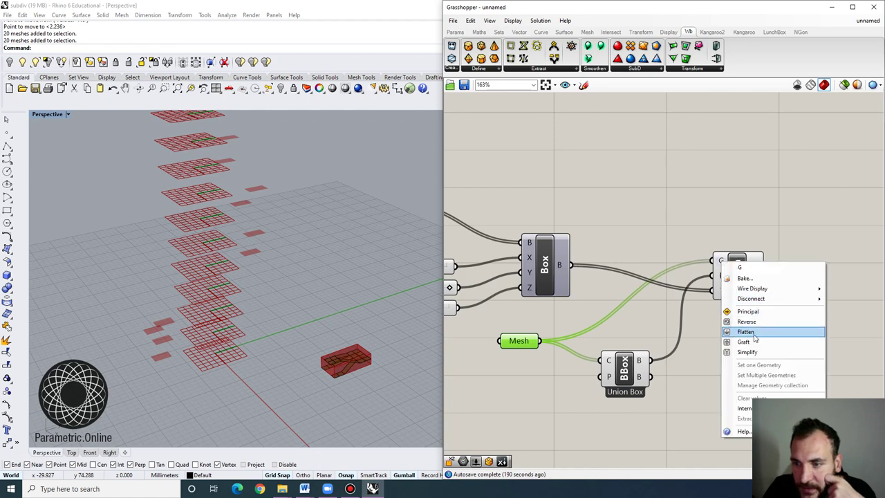
click(763, 334)
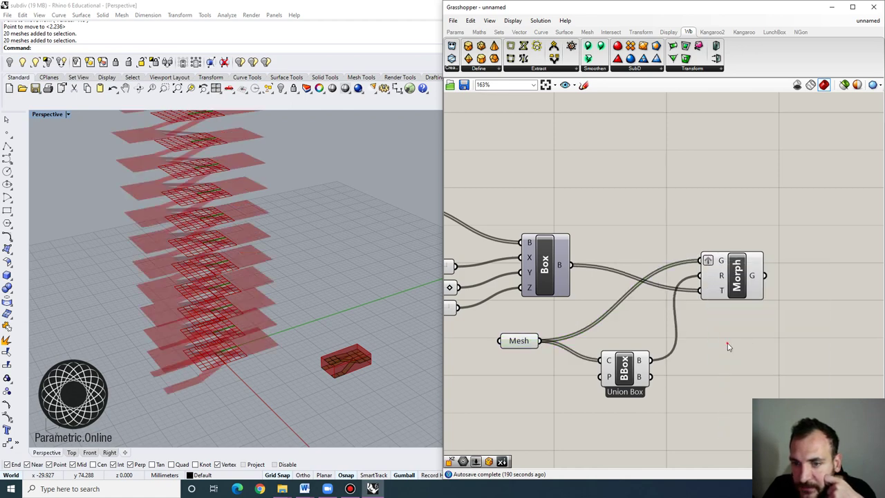
Turn off the preview of the XY plane component so its grids no longer cover the tower.
right_drag(305, 359, 282, 273)
scroll(242, 217, up, 5)
scroll(254, 273, down, 8)
right_drag(242, 218, 255, 279)
scroll(251, 213, up, 4)
scroll(540, 222, down, 4)
right_drag(465, 215, 671, 239)
scroll(554, 227, up, 3)
right_click(669, 239)
click(690, 256)
click(687, 225)
Examine how the morphed floors and sloping branches connect up the tower compared with the source module in its box.
scroll(245, 385, up, 10)
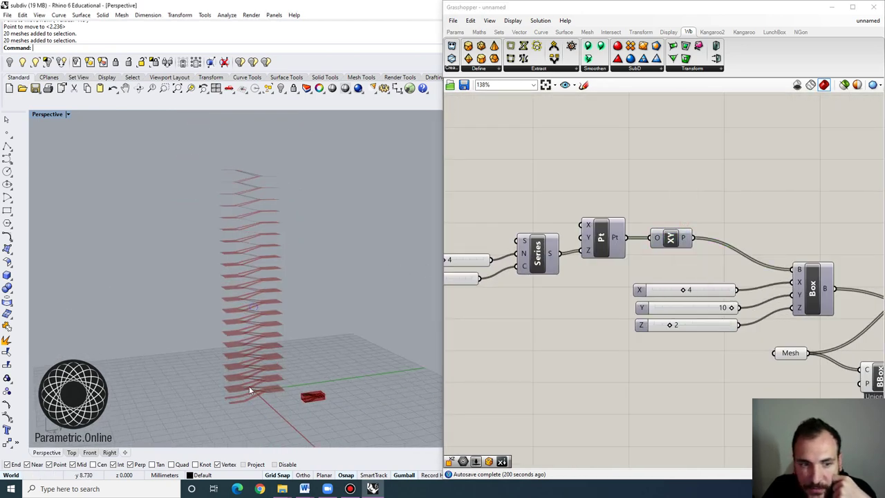
scroll(249, 374, down, 5)
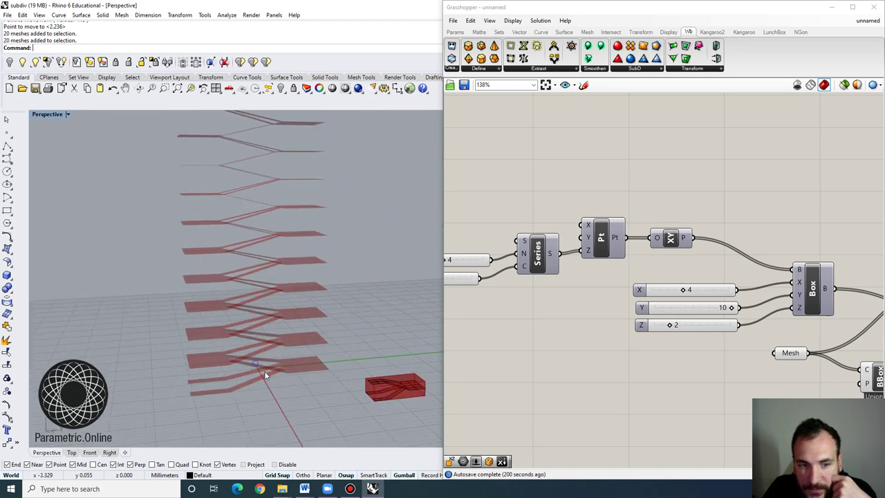
scroll(527, 315, down, 2)
scroll(308, 361, down, 4)
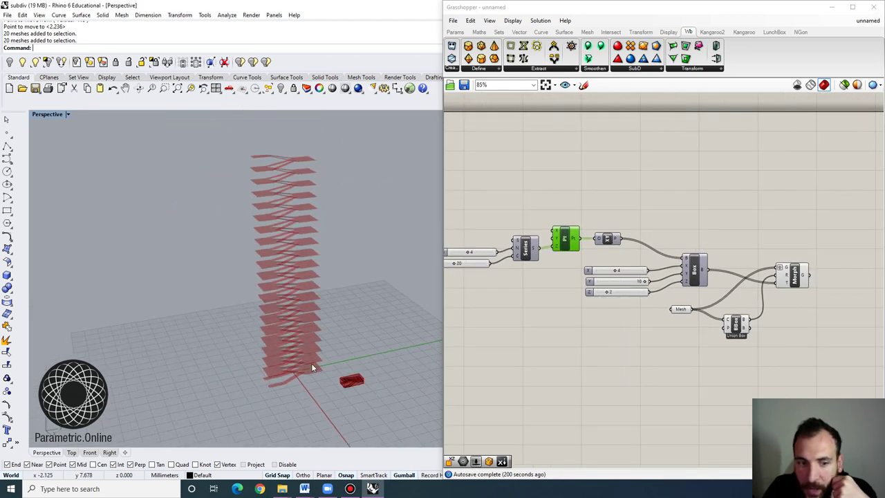
scroll(360, 387, up, 6)
scroll(330, 367, down, 4)
scroll(299, 369, up, 4)
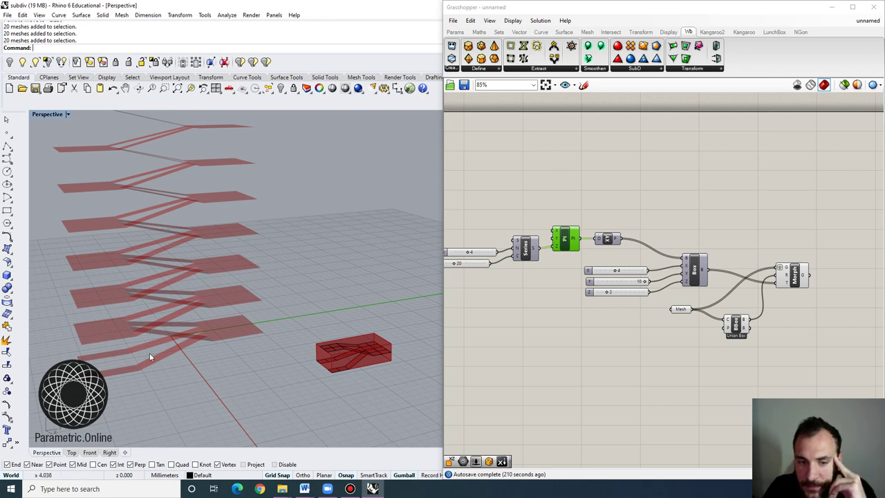
scroll(327, 359, up, 3)
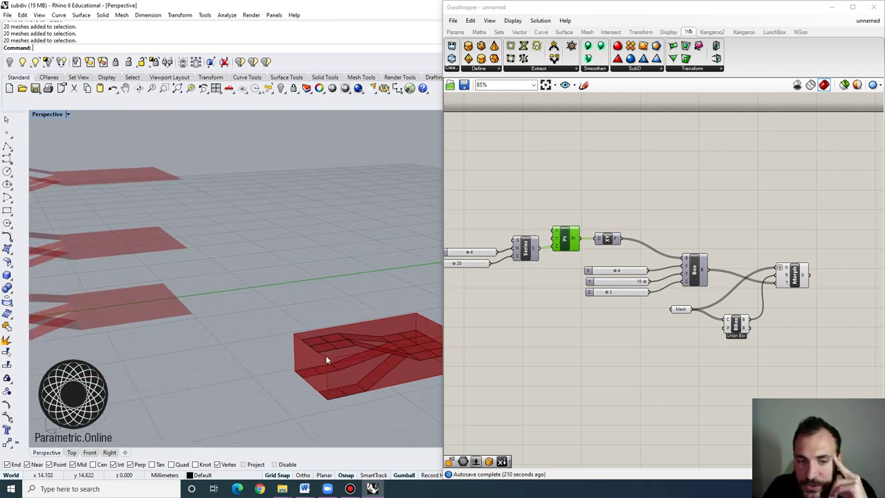
scroll(311, 351, down, 3)
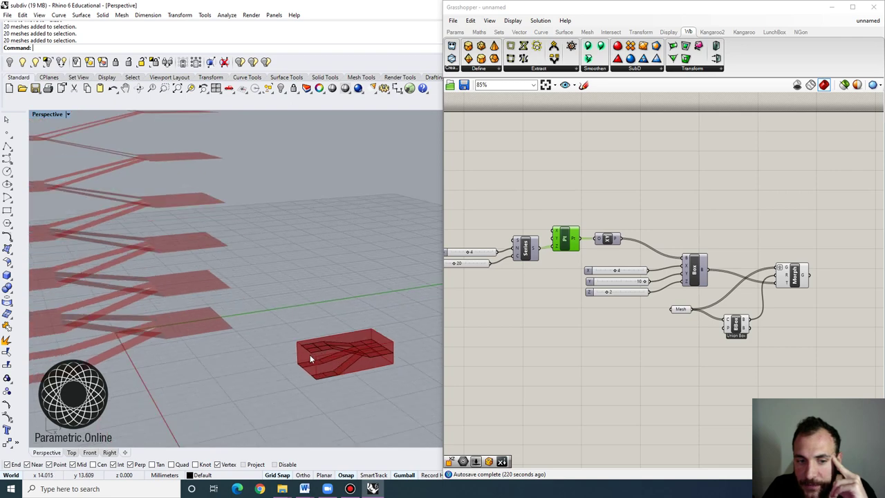
scroll(319, 360, down, 2)
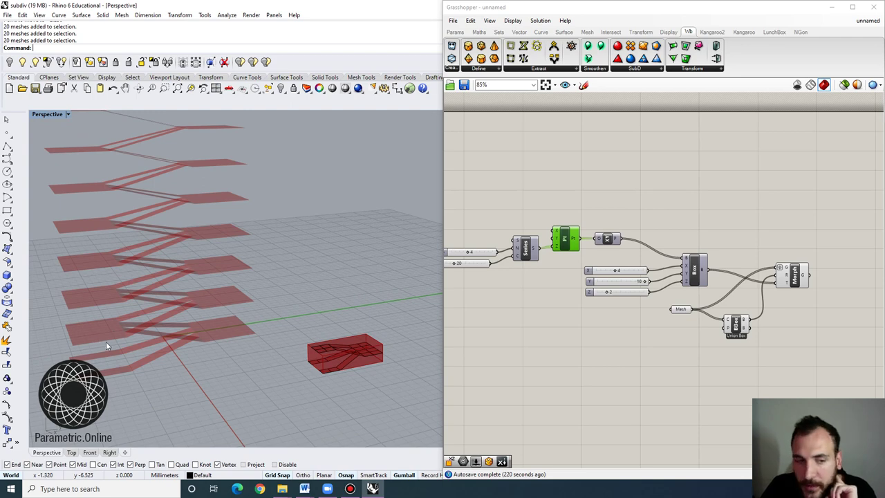
right_drag(137, 351, 266, 261)
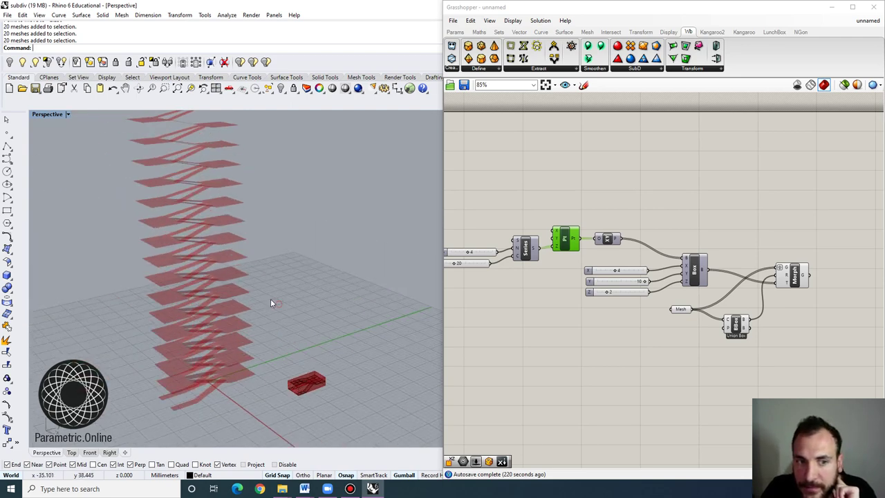
Lower the Count slider feeding the Series component to about 13.
scroll(270, 303, down, 3)
scroll(510, 258, up, 6)
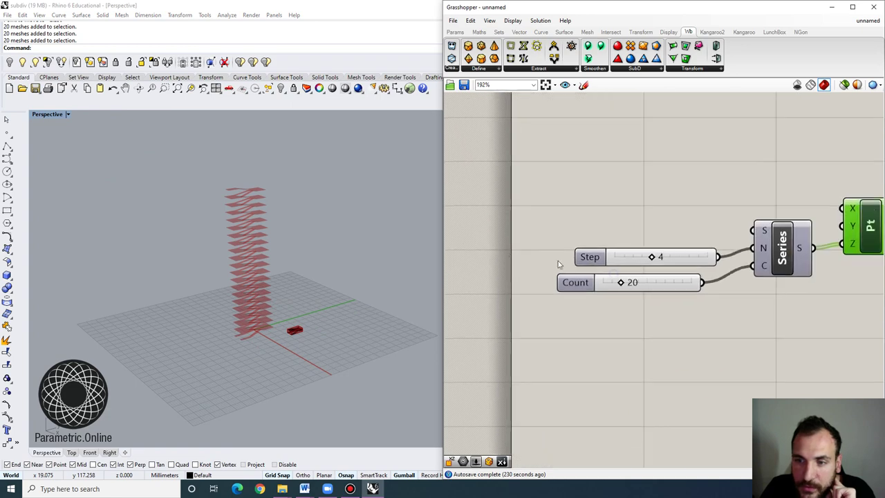
drag(624, 285, 619, 287)
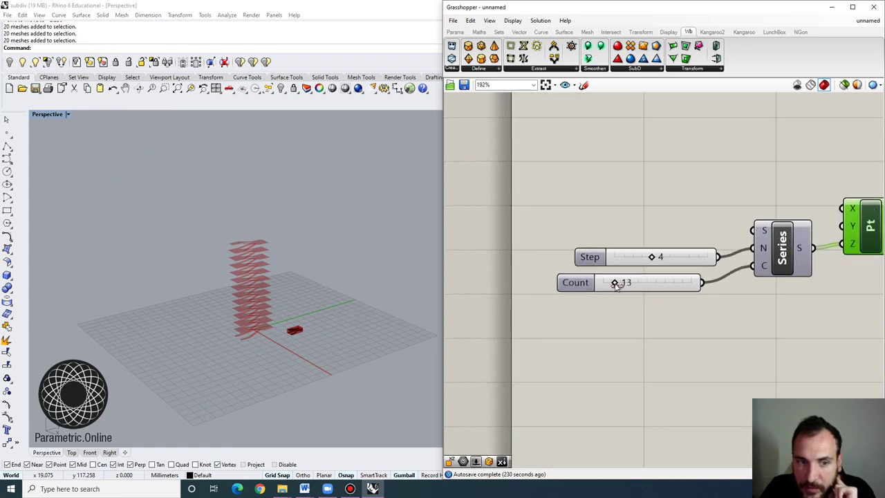
scroll(617, 285, down, 6)
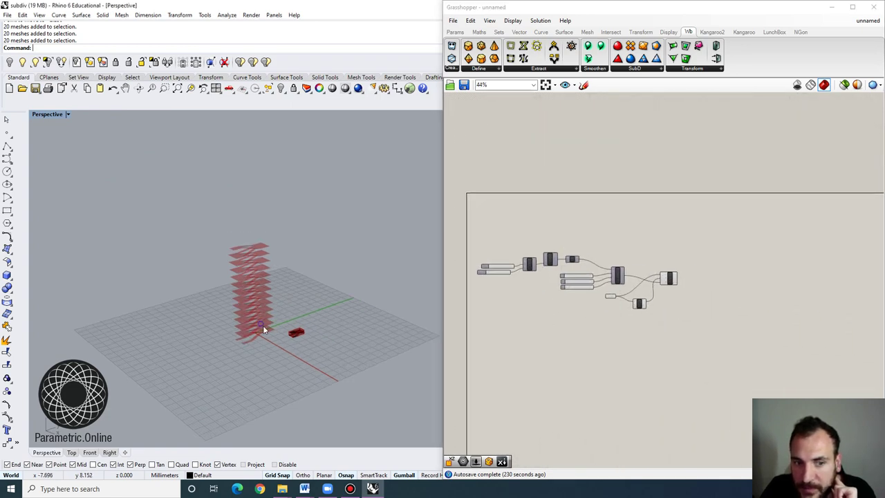
scroll(263, 329, up, 3)
scroll(517, 283, up, 5)
click(518, 284)
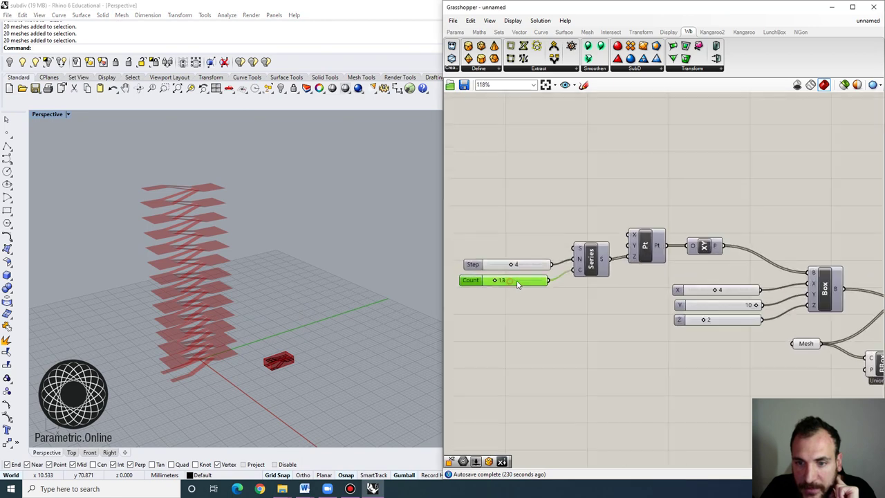
drag(495, 283, 496, 281)
scroll(502, 285, down, 3)
scroll(830, 305, up, 3)
Add a Weaverbird wbJoin component, connect the morph's geometry output to it, and flatten its mesh input.
click(654, 282)
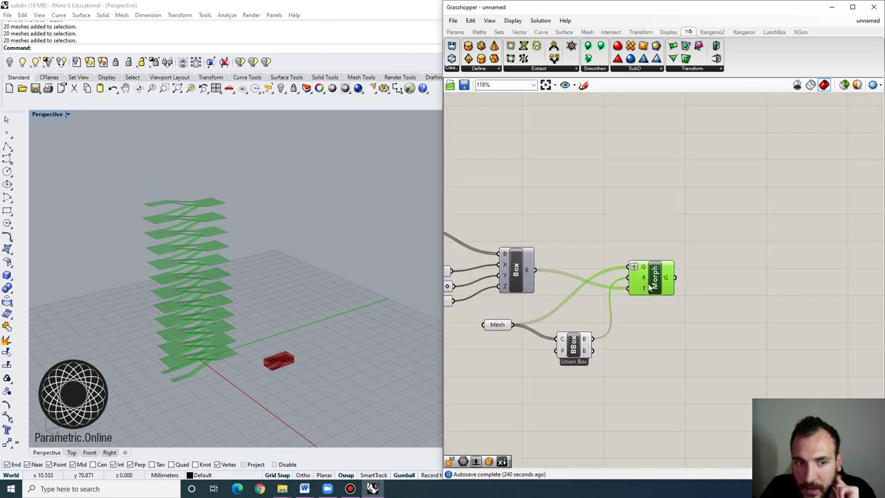
right_drag(755, 283, 685, 283)
double_click(686, 282)
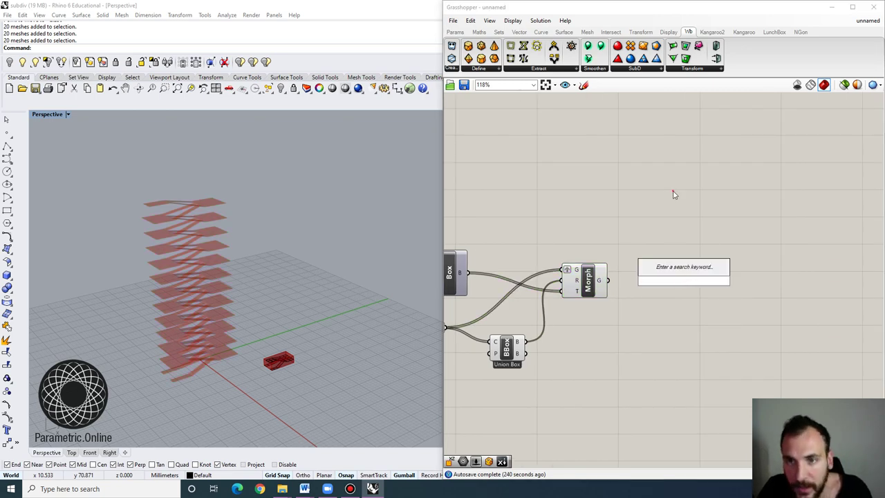
click(539, 67)
drag(554, 149, 636, 276)
scroll(657, 280, up, 3)
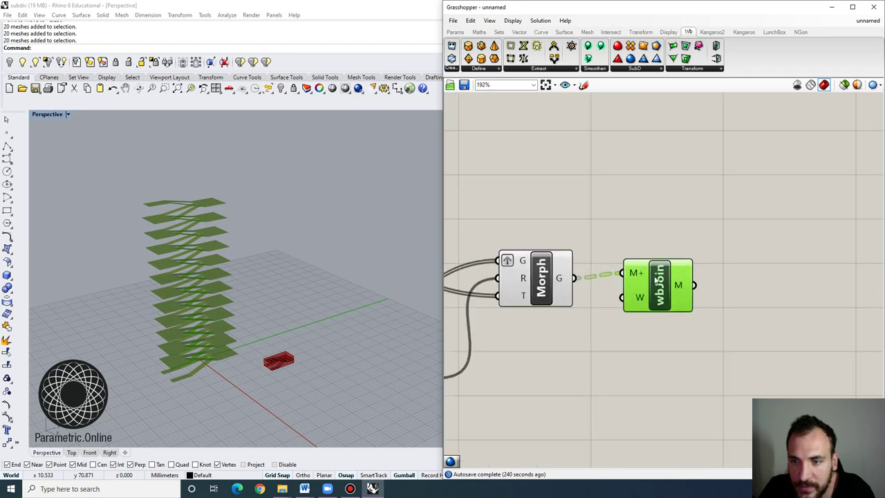
right_click(638, 274)
click(660, 350)
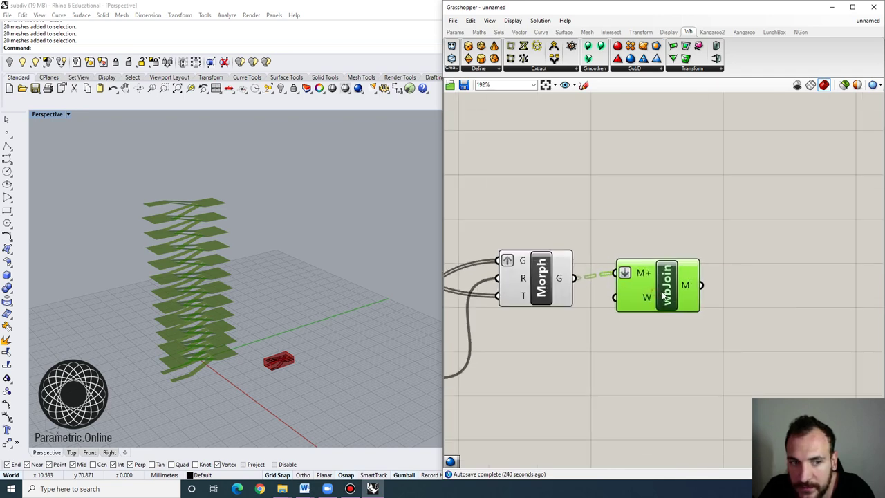
Add a Weaverbird wbLoop subdivision component and connect the joined mesh to its mesh input.
right_drag(706, 275, 607, 267)
double_click(656, 270)
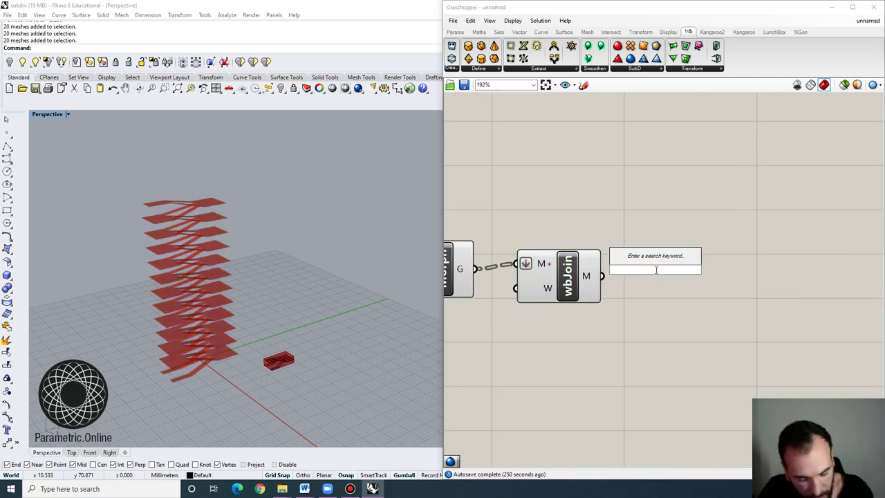
text(loop)
click(653, 260)
drag(605, 277, 706, 270)
Create a number slider with value 2 and connect it to the wbLoop level input.
double_click(529, 374)
key(Return)
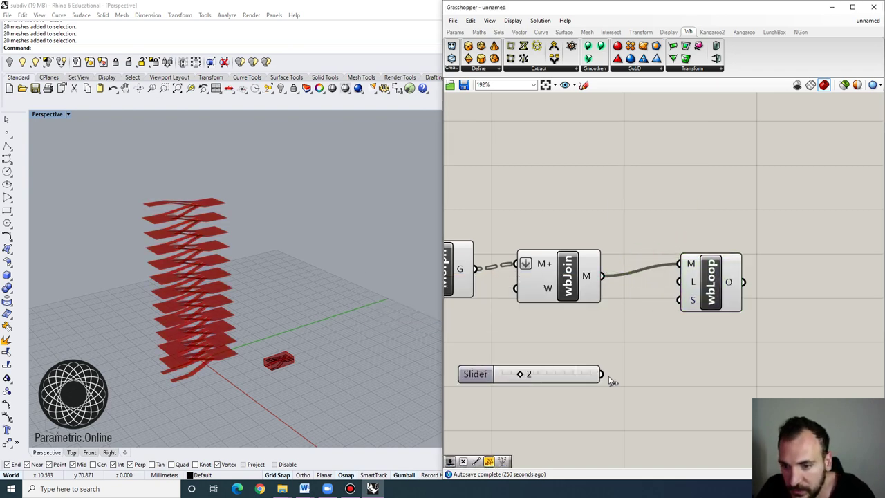
drag(601, 374, 693, 294)
Bake the wbLoop mesh and move the baked tower beside the preview.
right_click(694, 294)
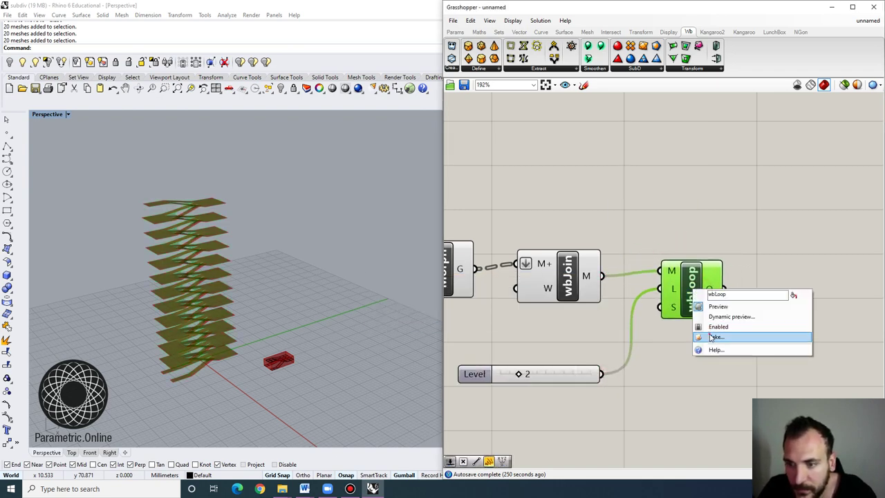
click(714, 336)
click(715, 422)
right_drag(204, 297, 234, 309)
scroll(234, 309, down, 5)
drag(234, 309, 334, 315)
scroll(333, 314, up, 5)
Set the Perspective viewport to the Rendered display mode.
right_click(58, 119)
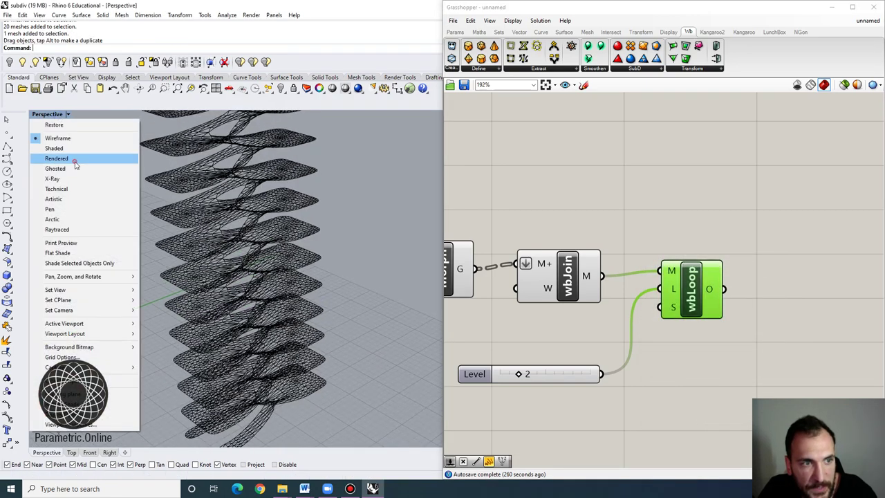
click(75, 159)
scroll(272, 297, down, 5)
right_drag(272, 297, 304, 232)
scroll(250, 244, up, 4)
right_drag(250, 244, 257, 185)
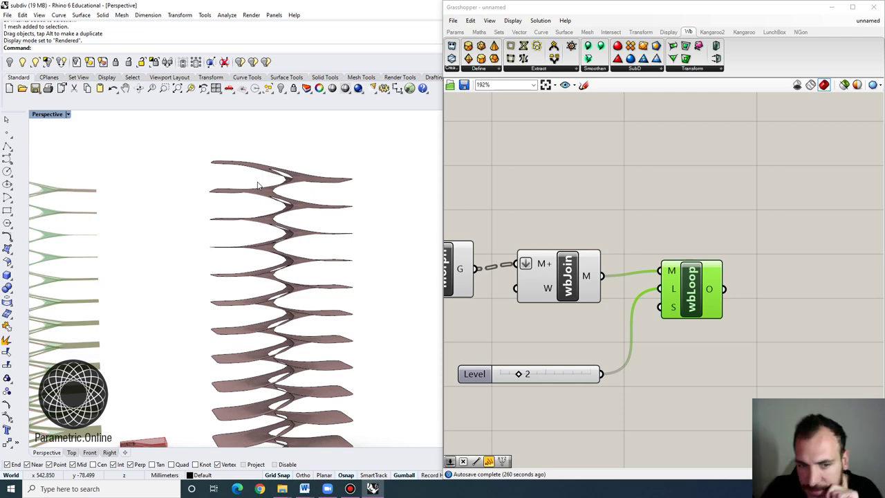
Examine the baked subdivided tower from several angles, comparing its smooth branching floors with the preview and source module.
scroll(270, 290, down, 5)
scroll(321, 308, up, 2)
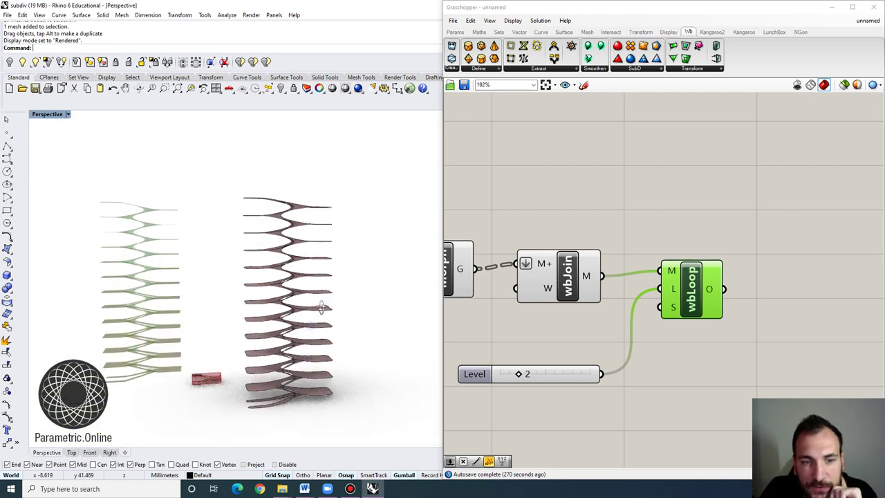
right_drag(316, 311, 303, 316)
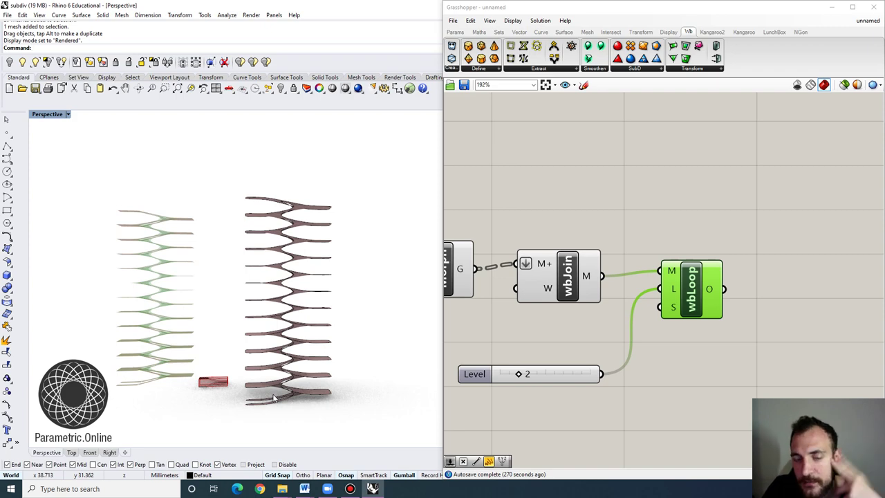
right_drag(273, 399, 289, 403)
scroll(306, 276, up, 4)
right_drag(306, 277, 263, 280)
scroll(300, 300, down, 3)
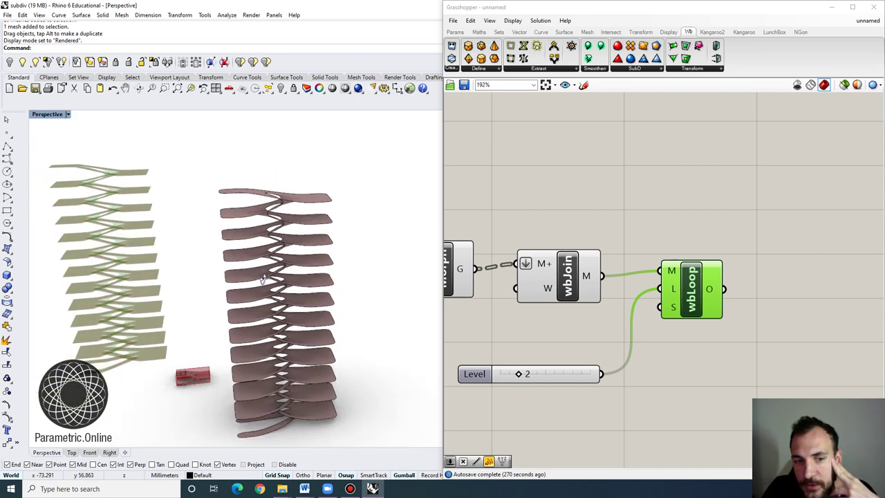
scroll(298, 365, down, 2)
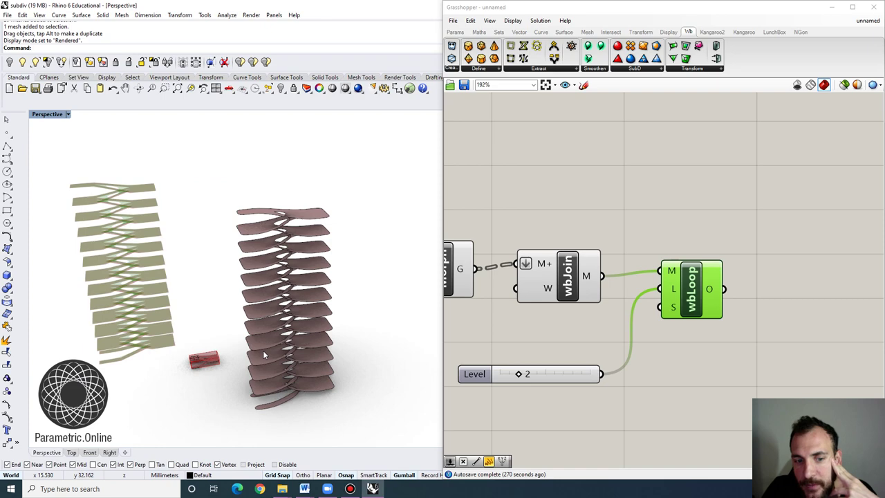
right_drag(289, 382, 267, 354)
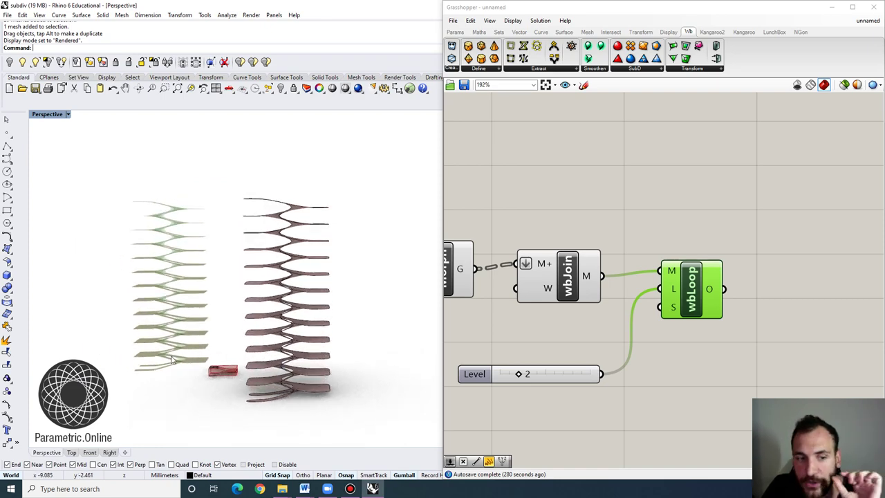
right_drag(173, 359, 190, 380)
scroll(190, 380, up, 3)
scroll(230, 367, down, 2)
scroll(207, 351, up, 2)
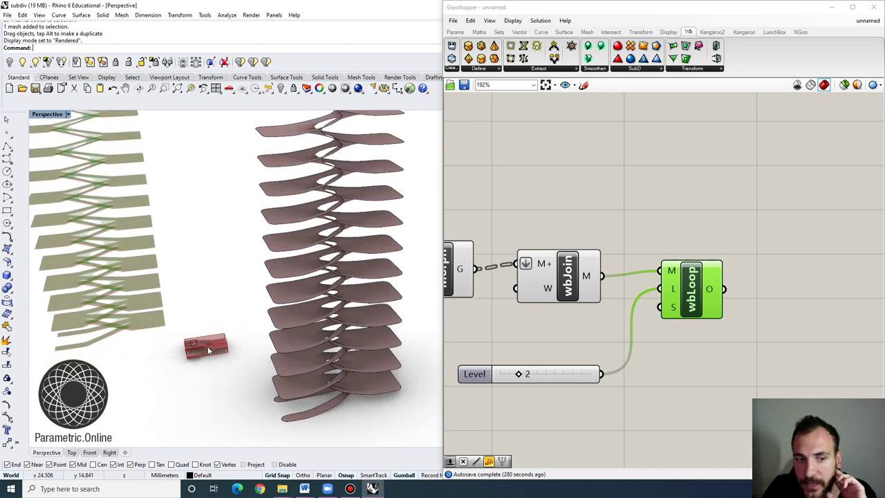
scroll(208, 351, down, 2)
scroll(318, 304, down, 3)
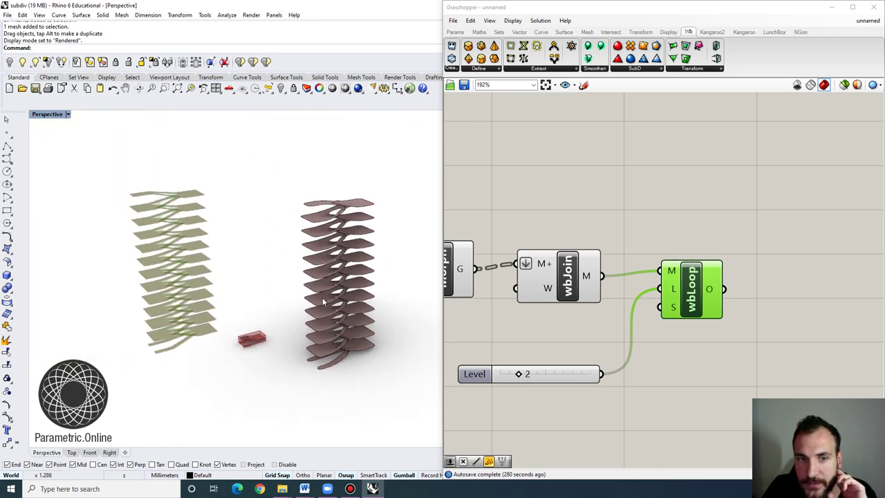
scroll(323, 302, up, 4)
mouse_move(358, 321)
right_down()
mouse_move(346, 302)
mouse_move(347, 316)
right_up()
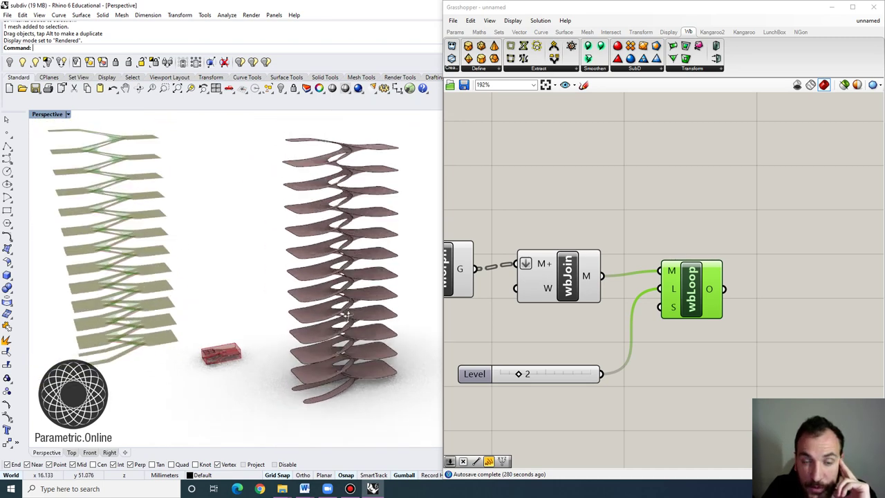
Delete the baked tower mesh from the model.
scroll(228, 338, up, 3)
scroll(313, 306, down, 5)
drag(388, 388, 282, 156)
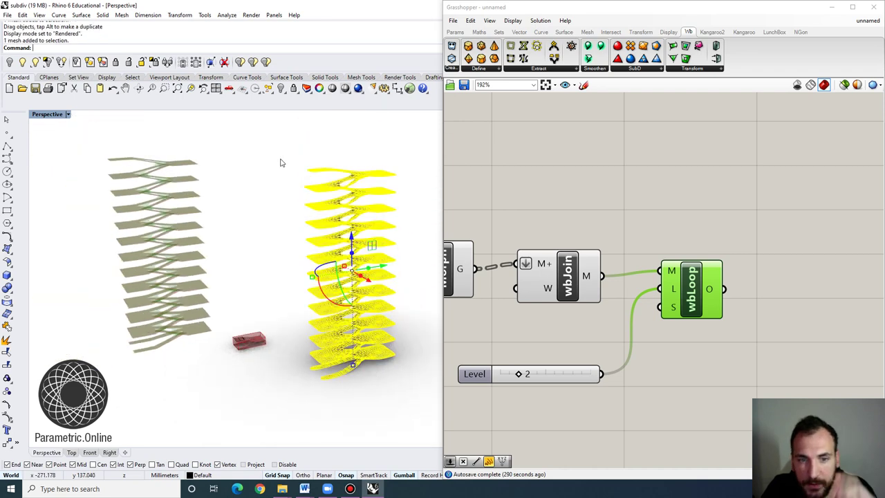
key(Delete)
Examine the source module inside its bounding box and review the morph and Box components of the definition.
scroll(272, 383, up, 5)
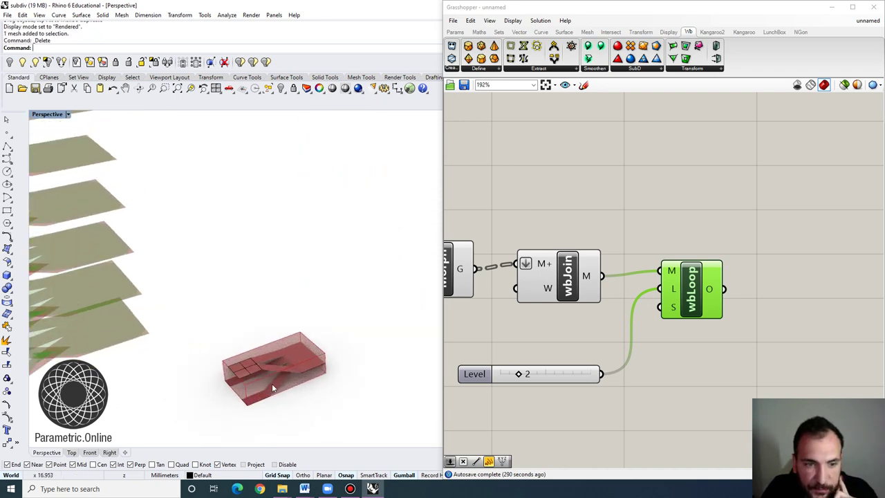
scroll(300, 338, up, 4)
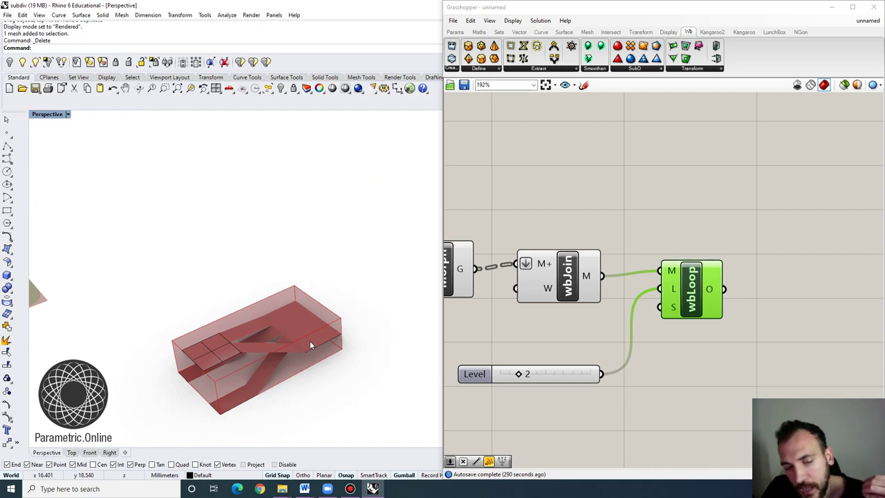
scroll(293, 257, down, 5)
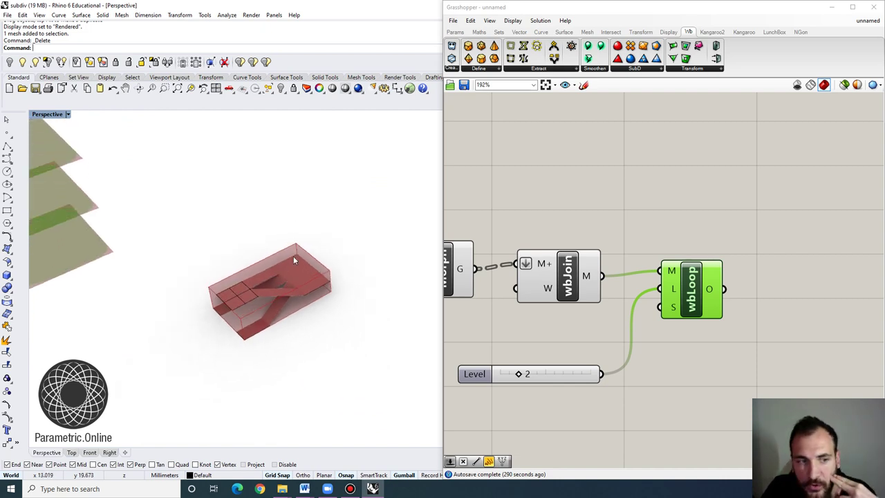
scroll(294, 259, down, 3)
scroll(518, 325, down, 4)
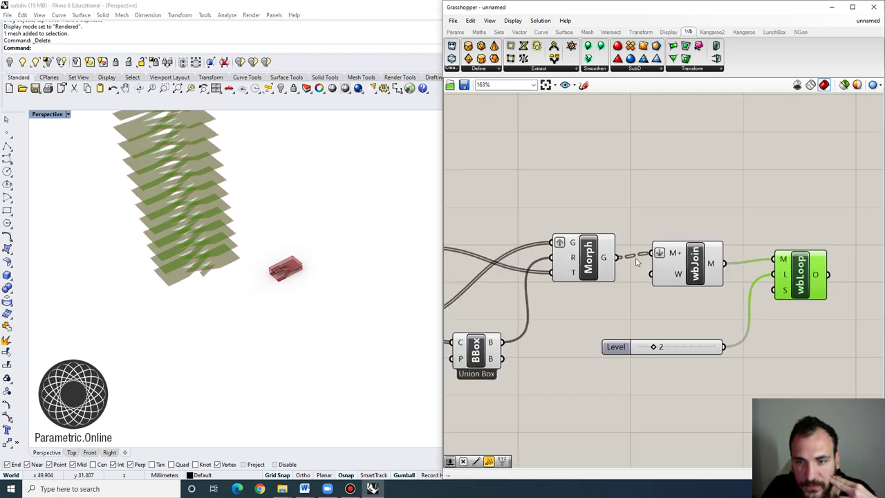
scroll(537, 229, up, 3)
right_drag(759, 253, 641, 235)
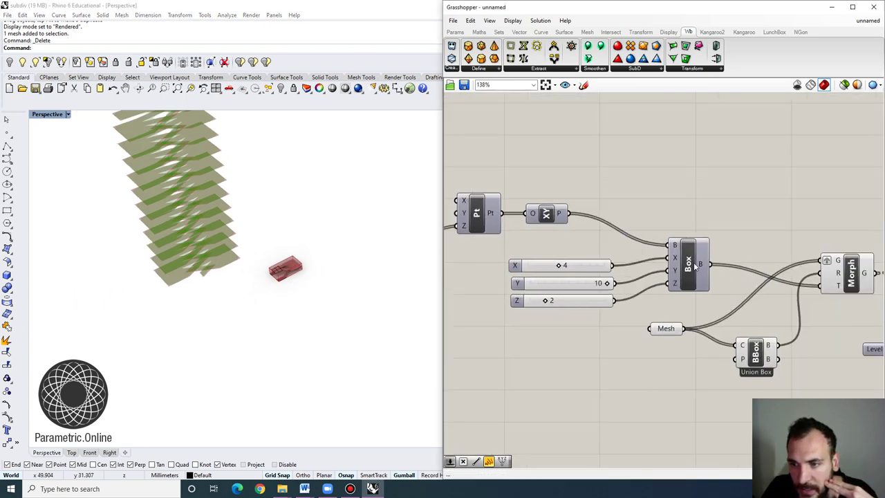
Disable the Box component that supplies the Morph targets.
right_click(693, 262)
click(712, 289)
scroll(300, 296, up, 3)
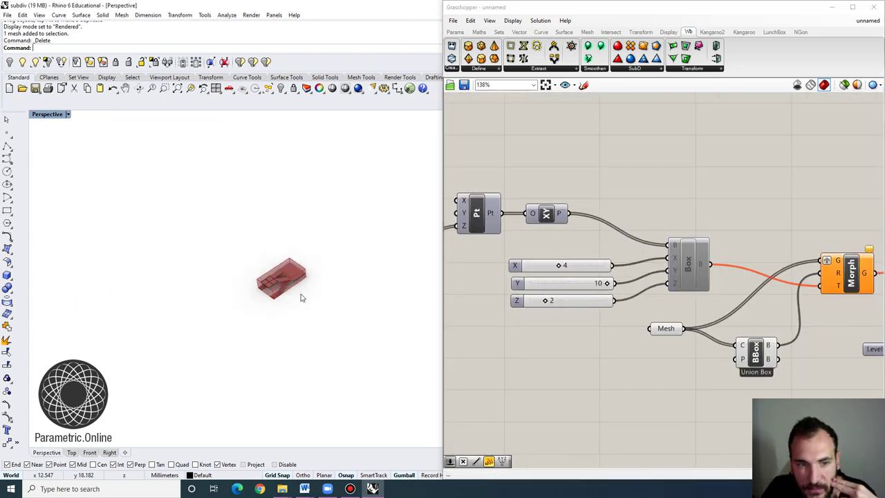
Try mirroring a copy of the source module's meshes across its wide platform end, then undo it.
drag(338, 339, 207, 217)
scroll(321, 263, up, 3)
text(M)
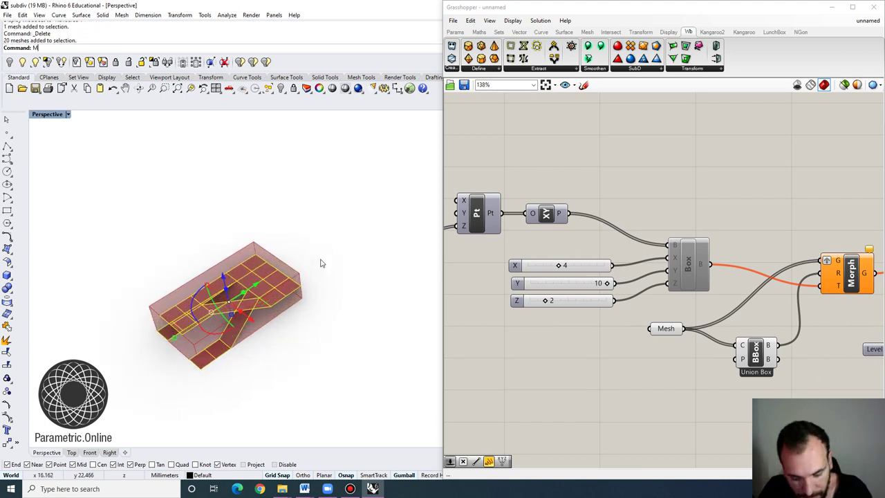
text(irror)
key(Return)
click(301, 282)
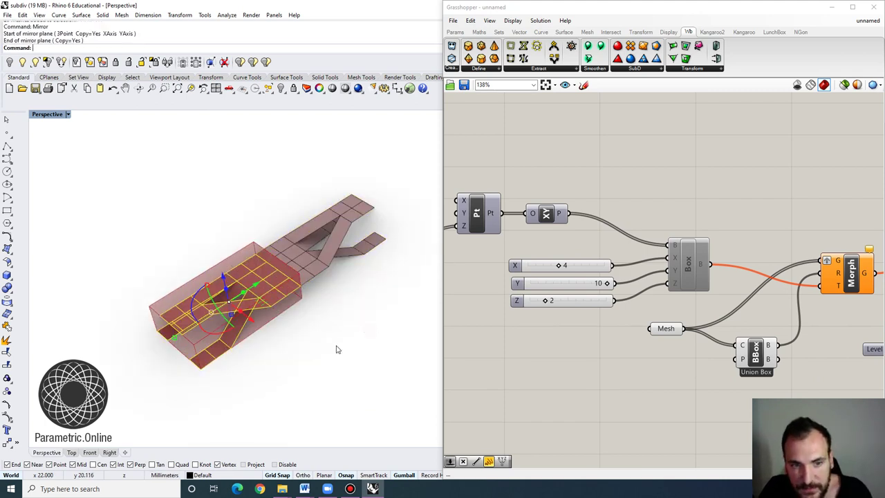
click(351, 333)
key(ctrl+z)
Mirror a copy of the source module's meshes across its branching end and inspect how the branches connect.
scroll(348, 332, down, 1)
drag(113, 205, 357, 415)
shift+right_drag(285, 361, 295, 339)
key(Return)
click(277, 304)
click(348, 348)
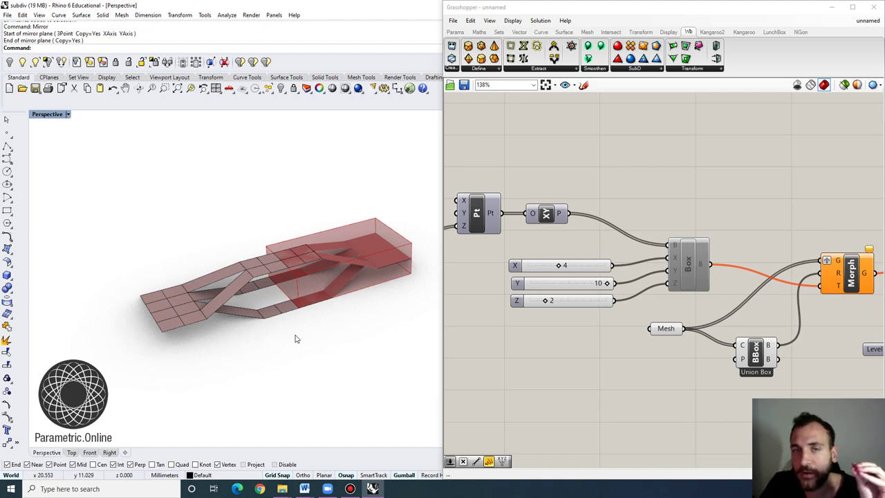
right_drag(296, 339, 310, 335)
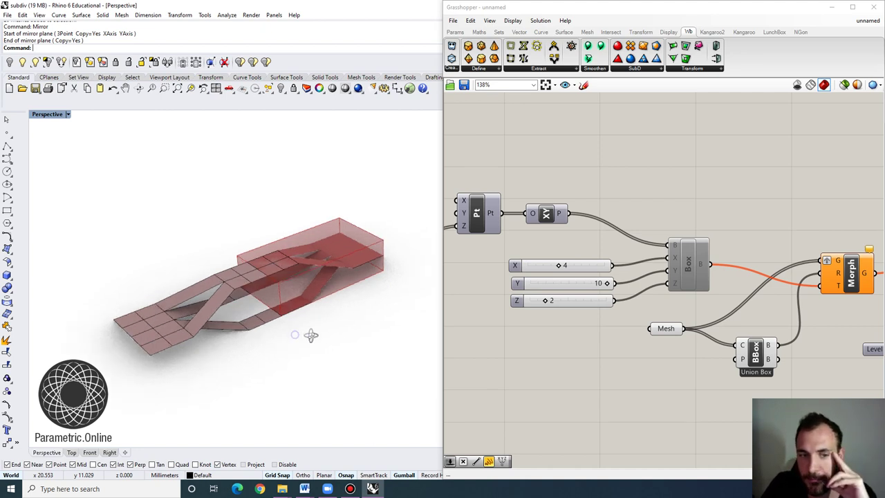
scroll(304, 269, down, 4)
scroll(303, 269, up, 5)
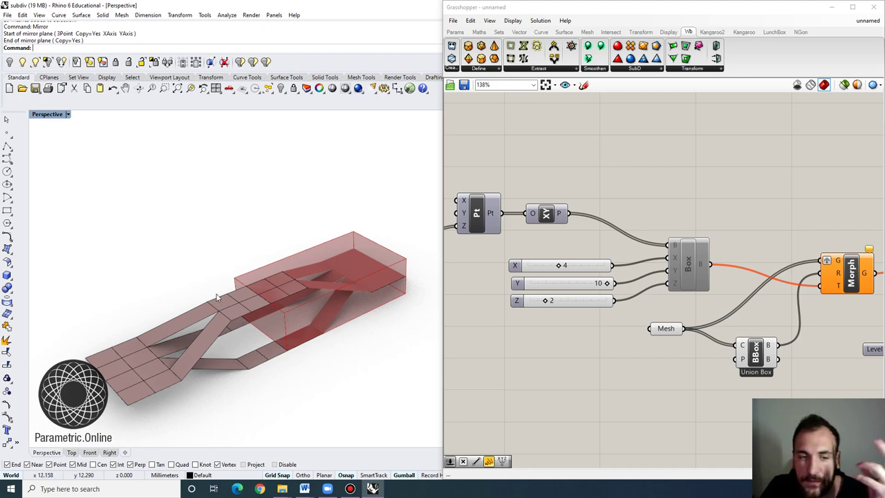
scroll(586, 239, down, 4)
right_drag(556, 242, 574, 242)
scroll(371, 297, down, 3)
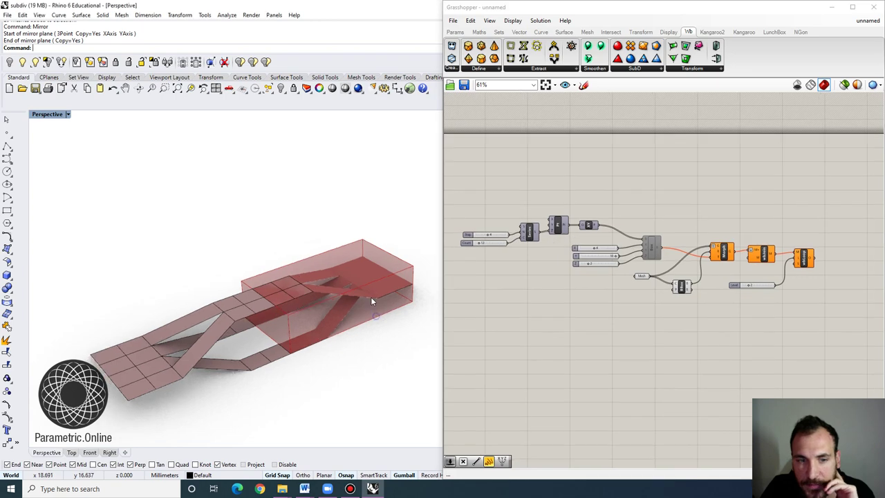
Undo the last mirror of the source module.
drag(155, 246, 327, 403)
right_drag(351, 386, 310, 380)
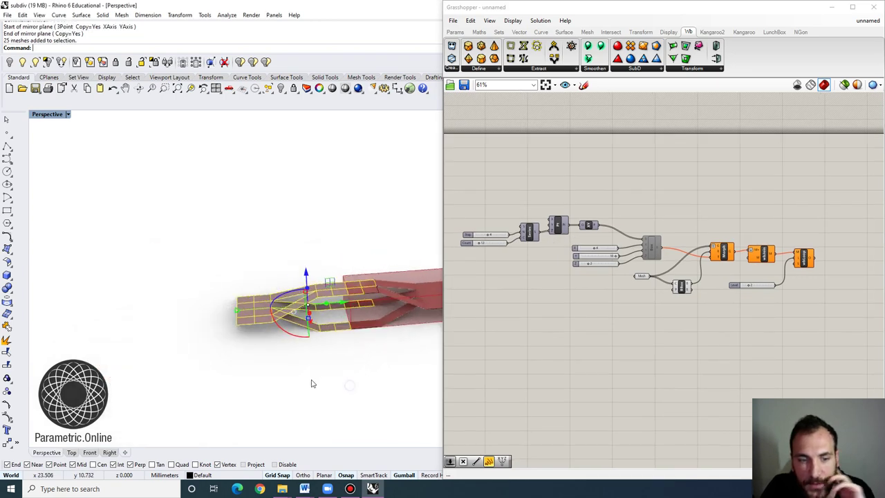
click(319, 381)
key(ctrl+z)
right_drag(316, 336, 387, 313)
scroll(296, 307, up, 2)
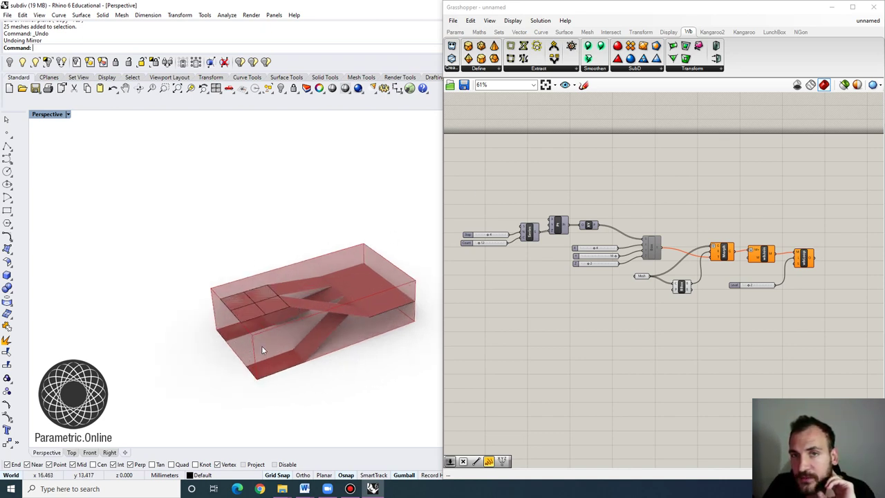
Examine the source module inside its bounding box and review the definition from the Series sliders to the Morph component.
right_drag(243, 366, 346, 326)
scroll(342, 326, down, 3)
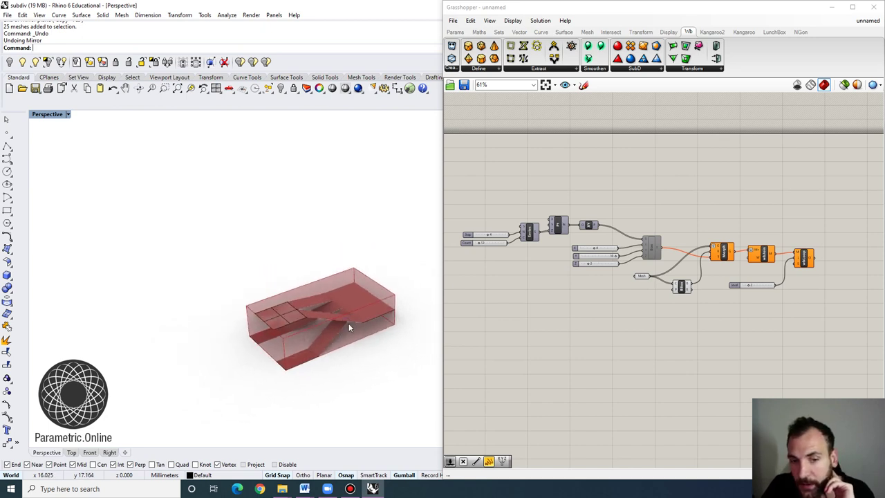
scroll(359, 307, down, 3)
scroll(534, 270, down, 3)
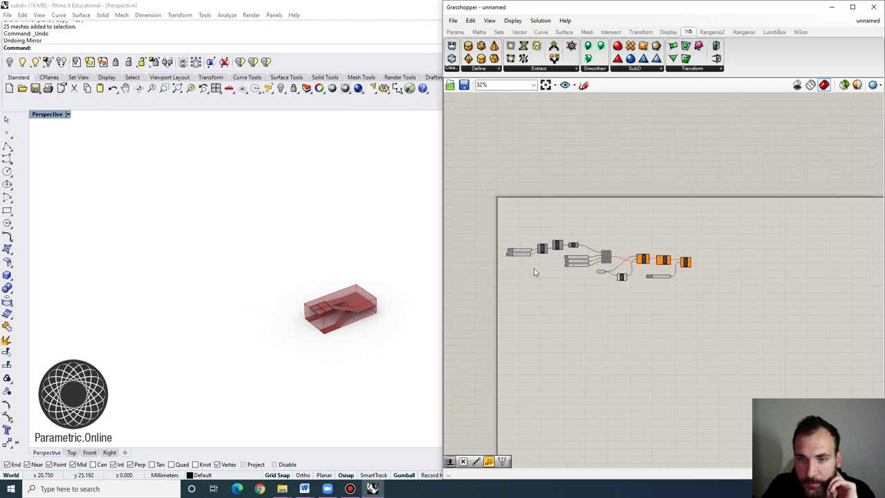
right_drag(534, 268, 600, 248)
scroll(601, 247, up, 3)
scroll(601, 248, up, 1)
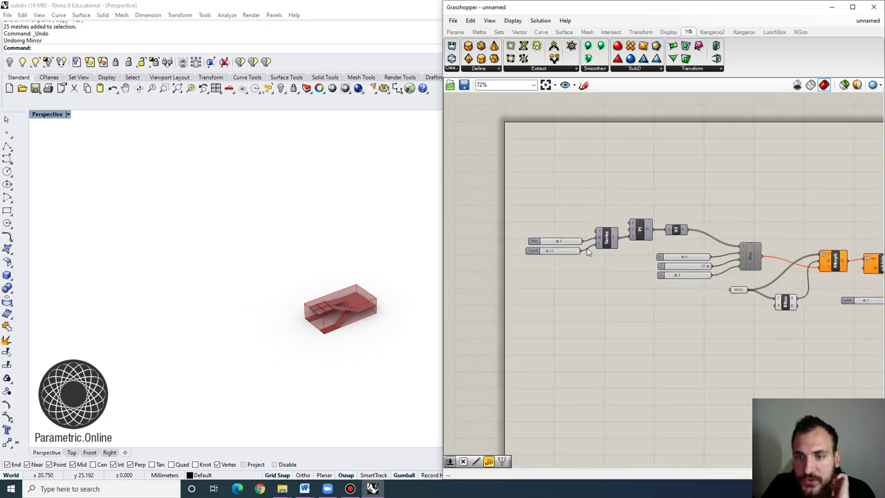
click(386, 378)
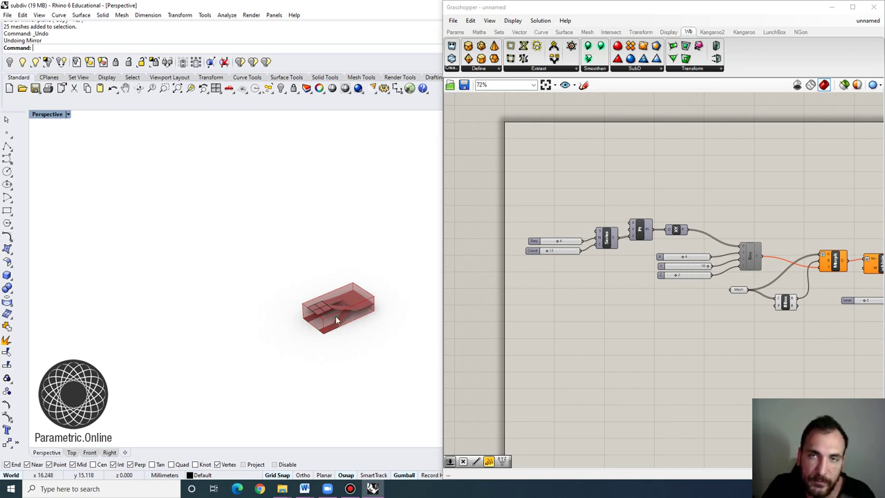
right_drag(590, 280, 610, 275)
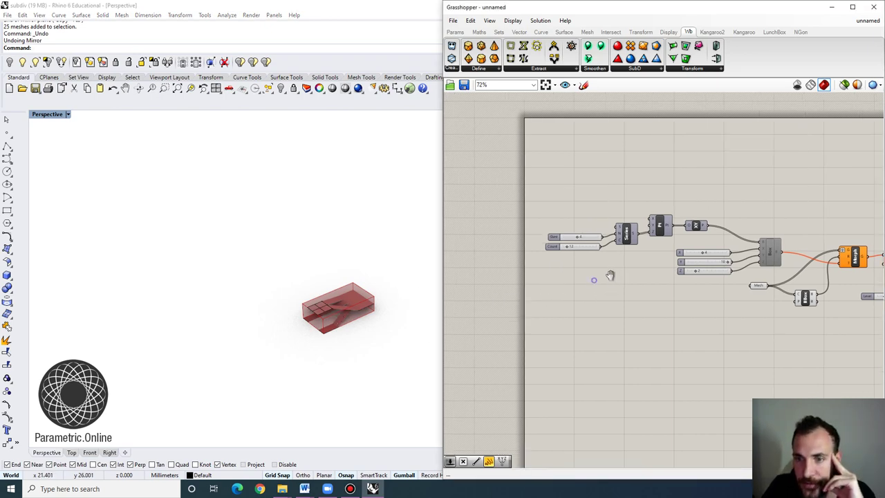
right_drag(636, 314, 572, 321)
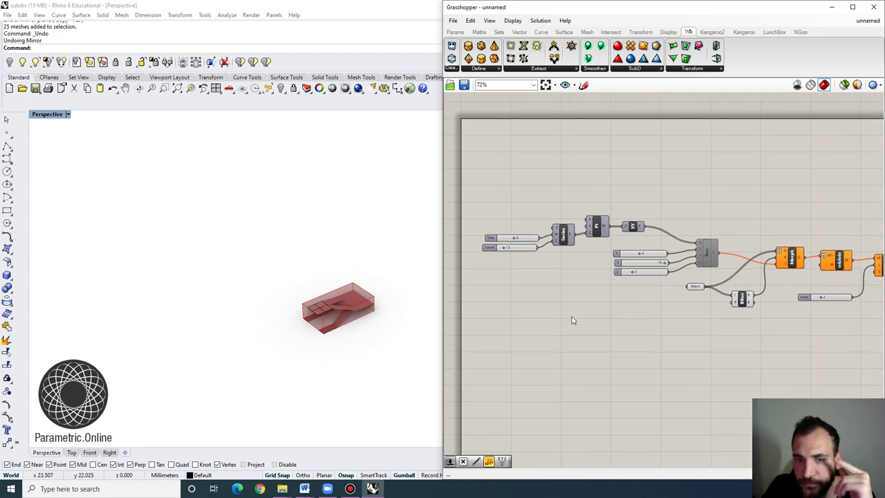
scroll(408, 340, down, 4)
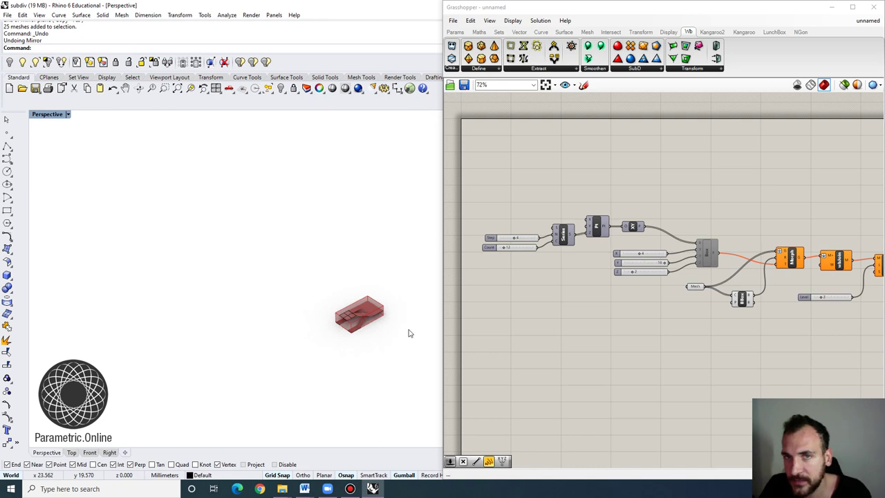
right_drag(408, 330, 407, 332)
scroll(362, 316, up, 4)
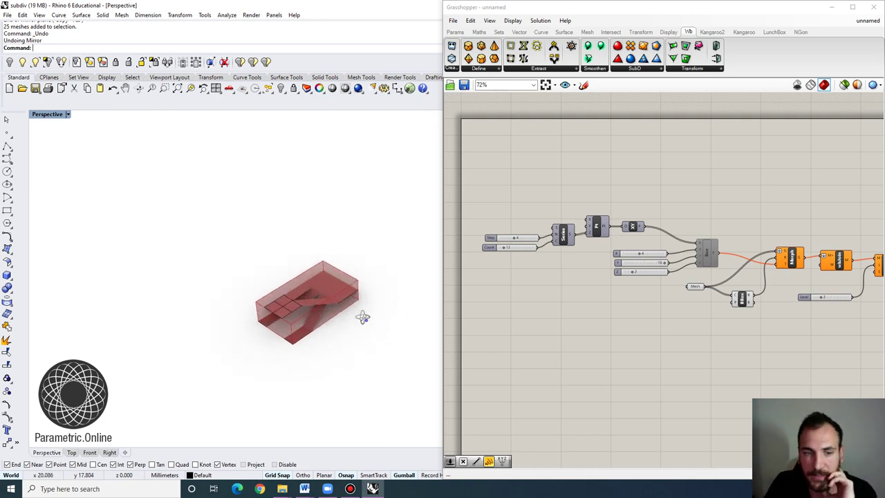
right_drag(596, 289, 581, 267)
scroll(578, 262, down, 2)
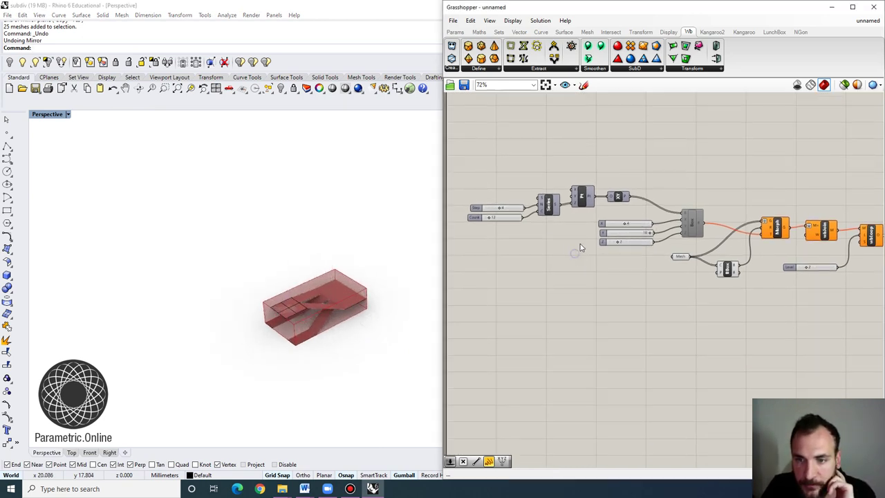
right_drag(485, 260, 493, 257)
scroll(580, 199, up, 2)
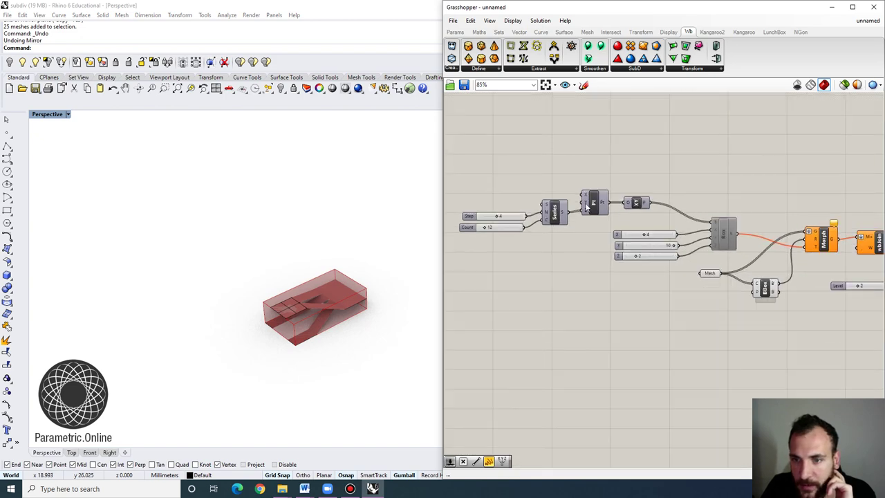
Move the Box, its sliders and all downstream components away from the XY Plane to open space between them.
right_drag(631, 202, 560, 211)
click(562, 212)
right_drag(686, 248, 607, 242)
scroll(608, 243, down, 2)
drag(768, 298, 533, 214)
drag(585, 239, 711, 222)
scroll(595, 228, up, 3)
Add a Point Oriented component and connect the XY Plane output to its P input.
double_click(572, 253)
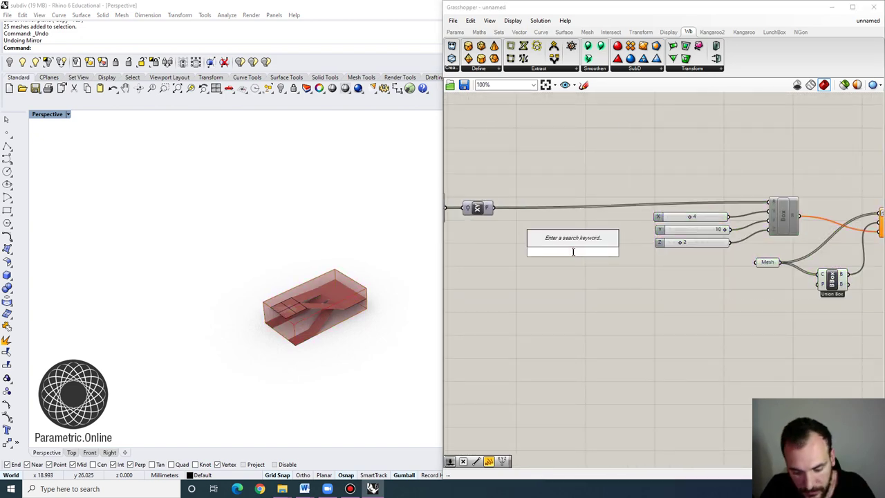
text(poi)
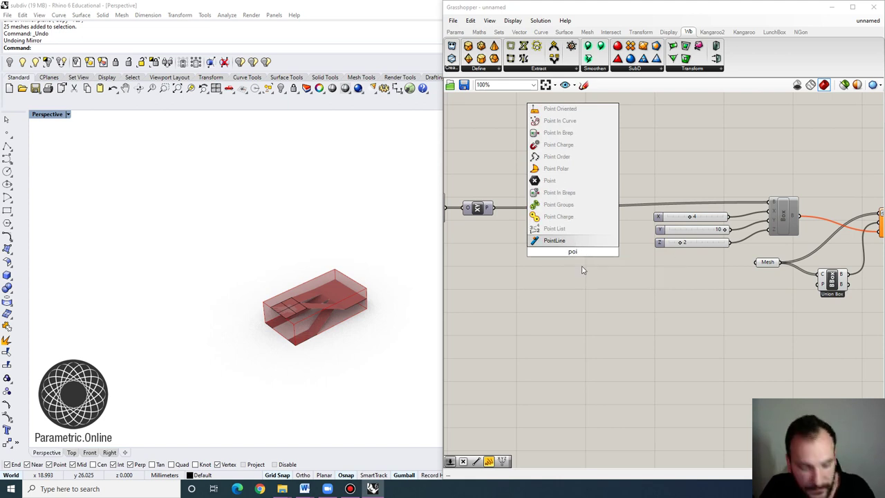
text(nt or)
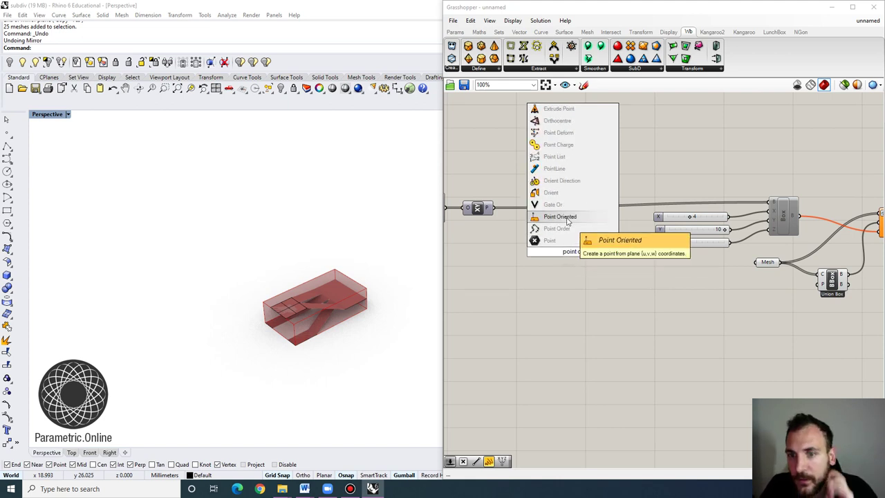
click(553, 218)
scroll(496, 228, up, 2)
drag(541, 204, 645, 299)
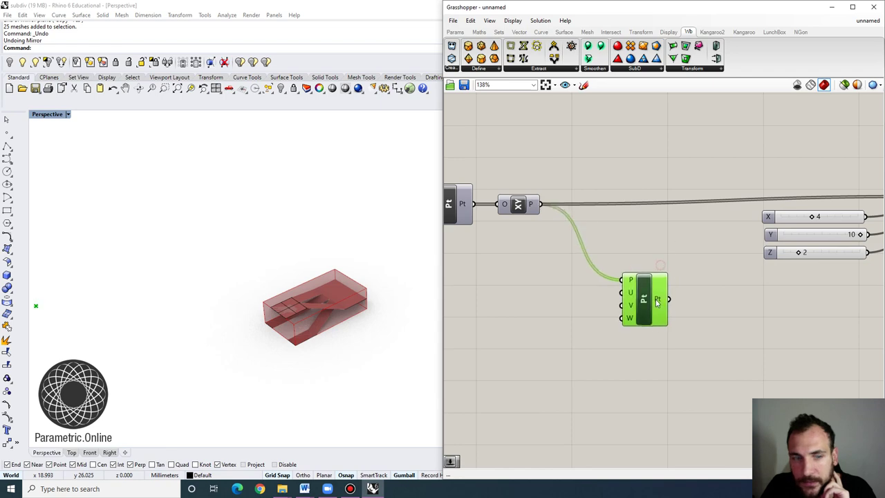
Turn on the preview of the XY Plane component and inspect the stacked planes.
right_drag(377, 321, 370, 302)
scroll(346, 303, down, 4)
click(519, 204)
right_click(519, 204)
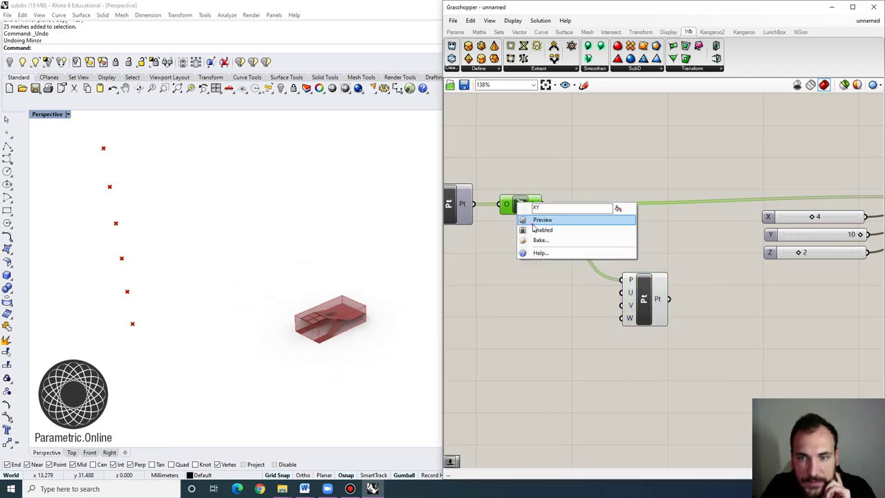
click(543, 217)
scroll(235, 307, up, 1)
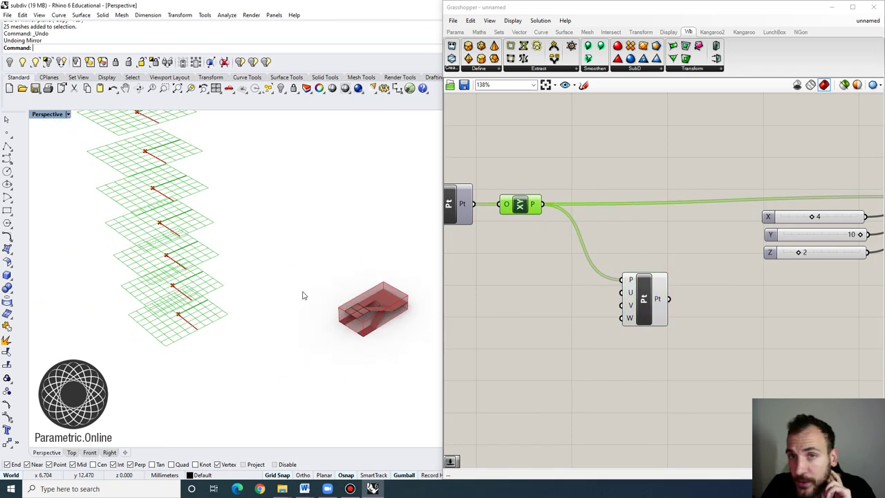
right_drag(304, 295, 274, 296)
Add two number sliders set to 0 for the U and V inputs of Point Oriented and arrange them beside it.
drag(641, 296, 650, 297)
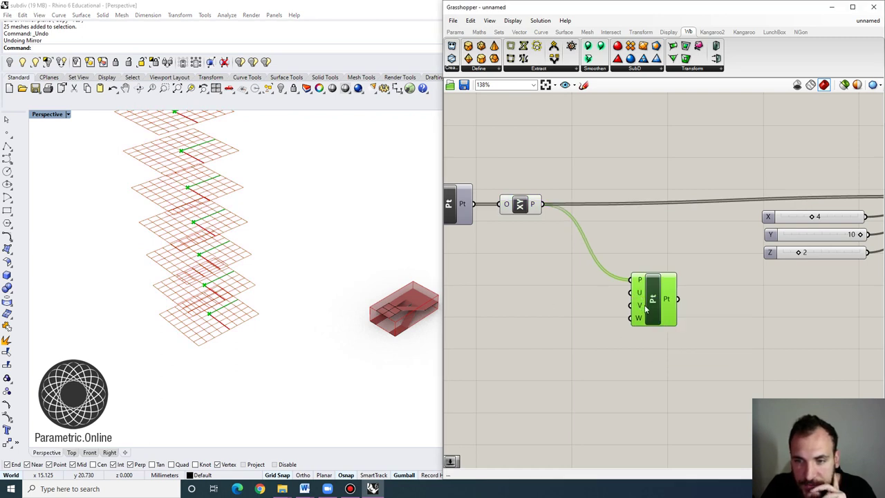
double_click(544, 297)
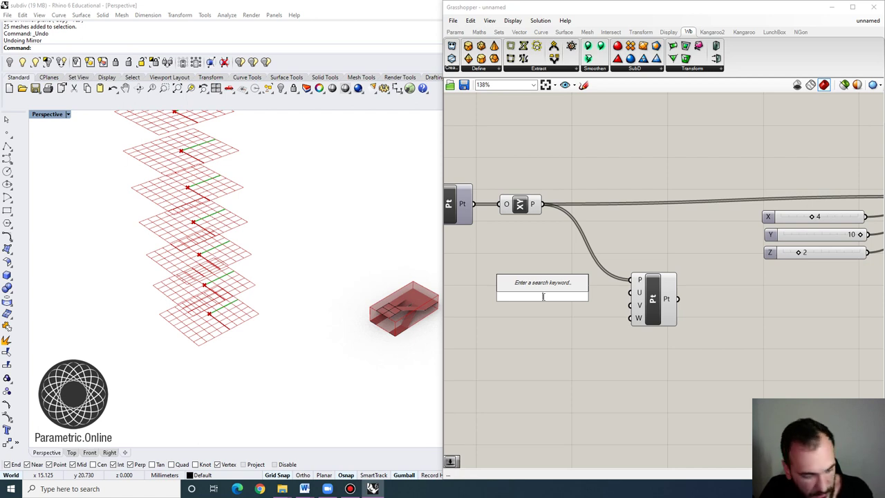
text(20)
key(Return)
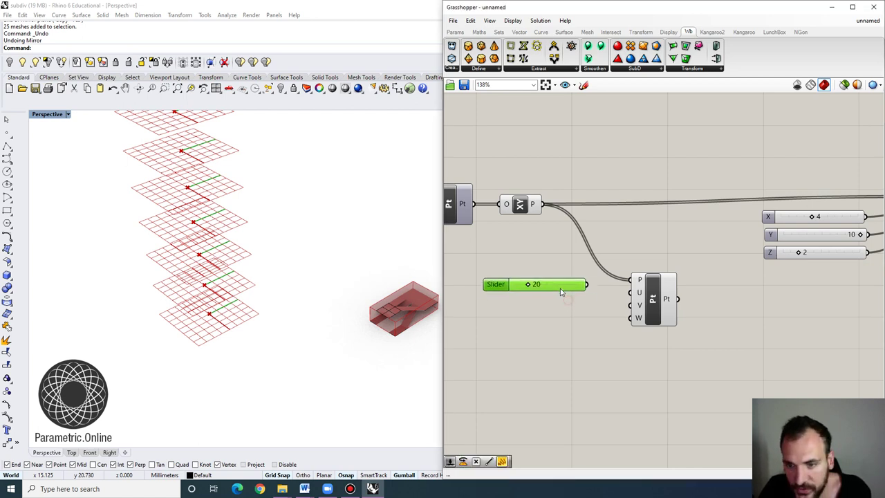
alt+drag(556, 286, 559, 307)
mouse_move(586, 284)
mouse_down()
mouse_move(632, 292)
mouse_move(590, 307)
mouse_move(580, 283)
mouse_up()
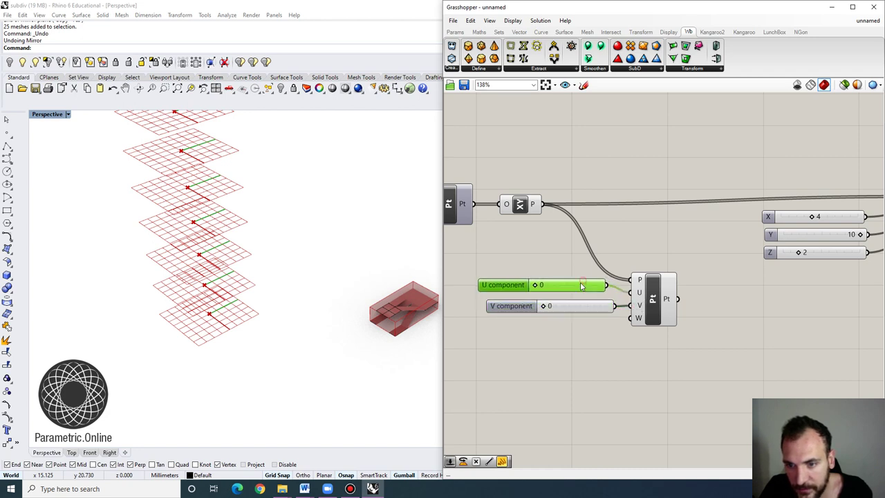
drag(559, 325, 508, 287)
drag(584, 290, 567, 294)
drag(651, 309, 652, 305)
Duplicate the Point Oriented component together with its U and V sliders below the original.
drag(686, 344, 553, 282)
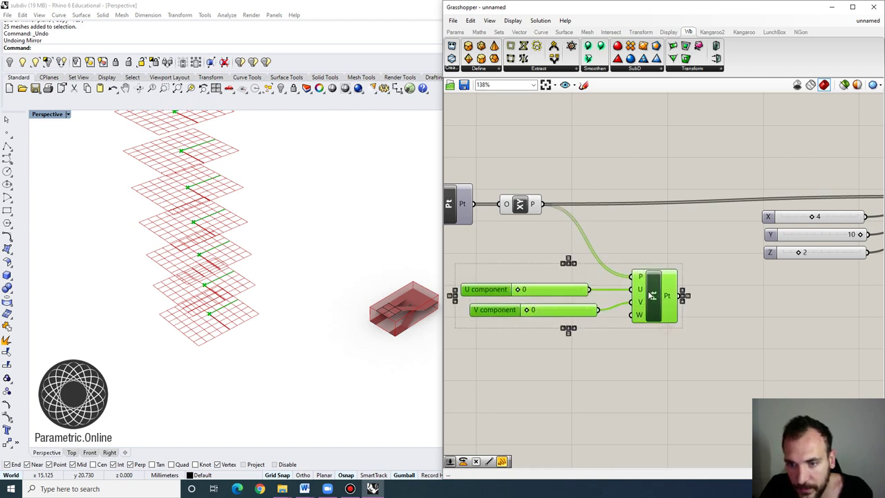
alt+drag(653, 298, 652, 387)
click(679, 352)
right_drag(597, 380, 603, 351)
scroll(603, 351, up, 3)
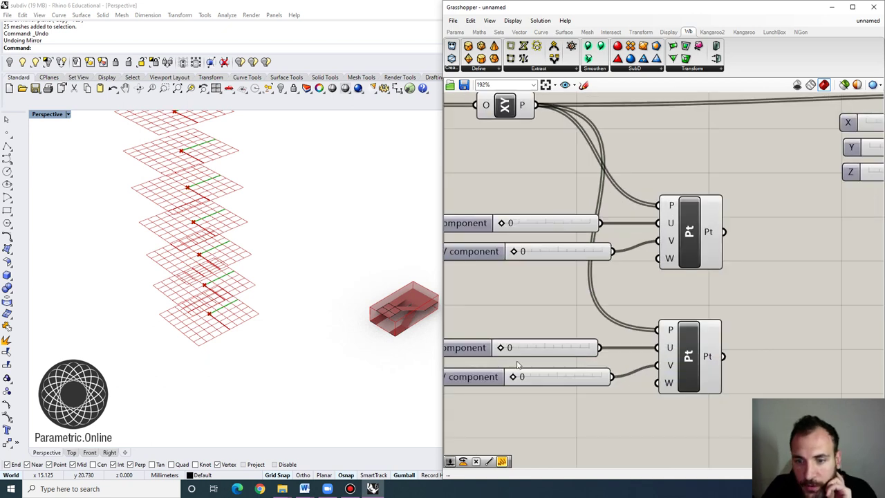
Set the U component slider of the second oriented point to 5 and check the offset points.
drag(503, 341, 507, 344)
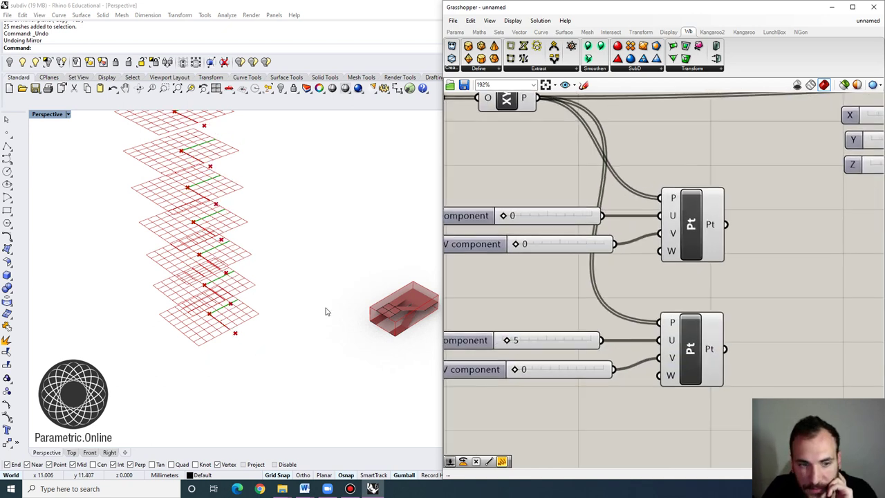
right_drag(384, 354, 197, 339)
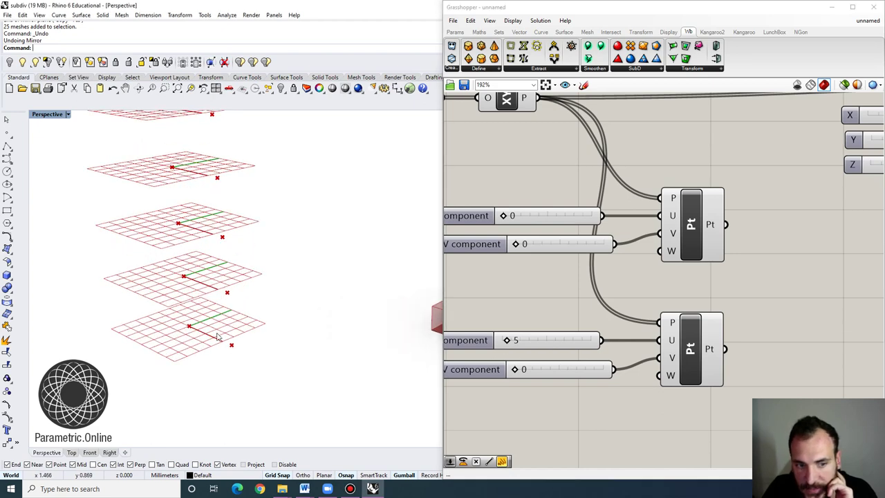
scroll(601, 331, down, 3)
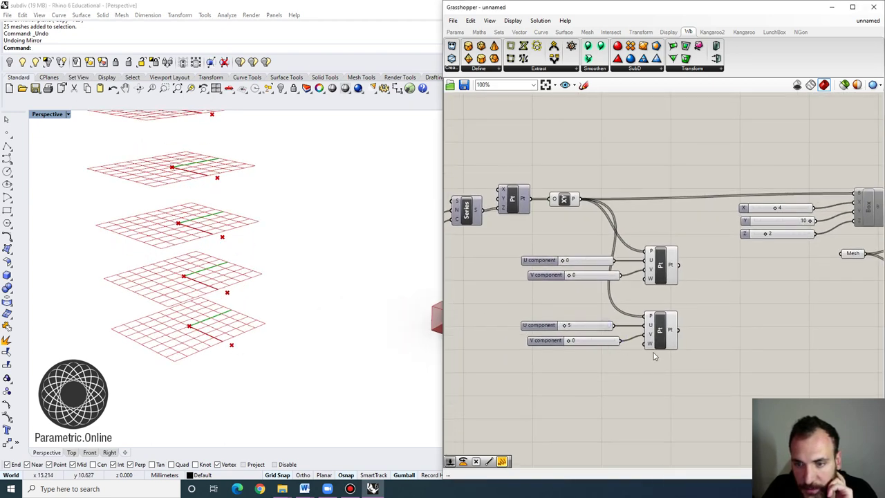
Duplicate the second Point Oriented component with its sliders below it to make a third oriented point.
drag(688, 373, 571, 304)
scroll(623, 299, down, 2)
right_drag(623, 299, 644, 294)
alt+drag(676, 313, 674, 364)
click(715, 342)
scroll(639, 354, up, 2)
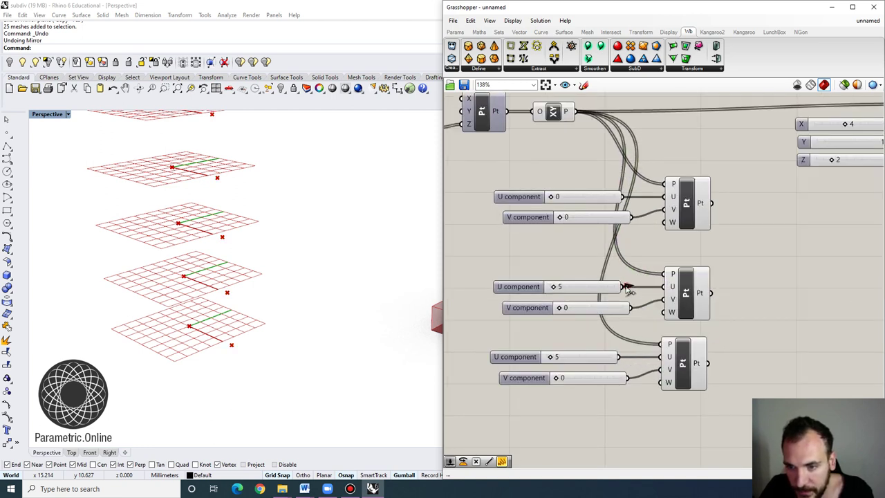
Make the third oriented point share the U slider of 5, deleting its own duplicate, and set its V slider to 15.
drag(627, 289, 668, 357)
click(518, 357)
key(Delete)
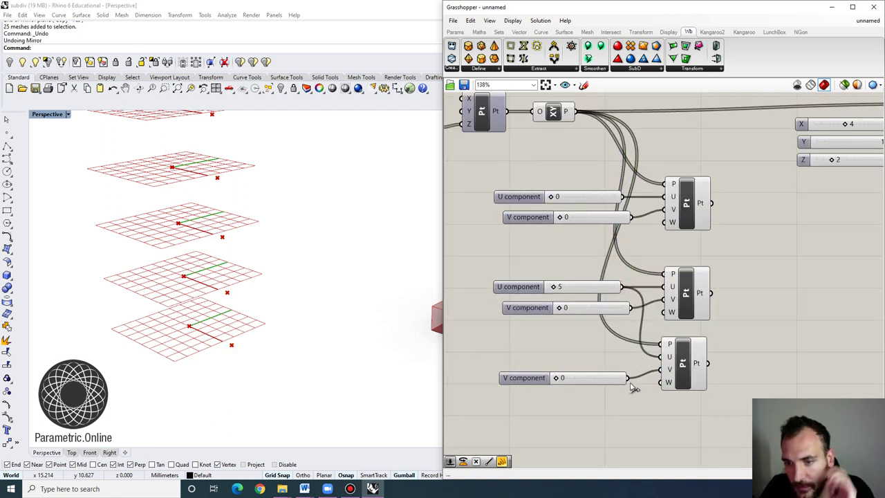
drag(565, 383, 569, 383)
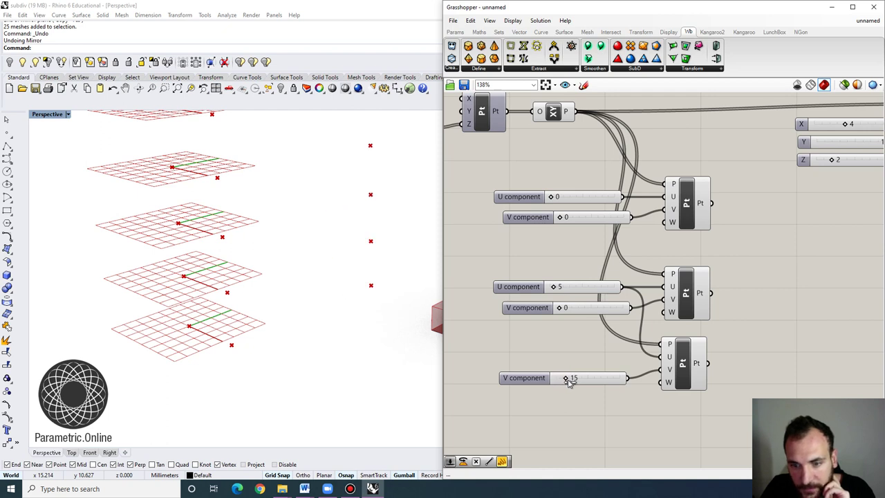
Duplicate the third oriented point with its V slider and feed the first U slider, set to 0, into the copy.
scroll(578, 370, down, 2)
scroll(602, 319, up, 1)
drag(669, 382, 579, 307)
alt+drag(669, 335, 599, 199)
click(622, 362)
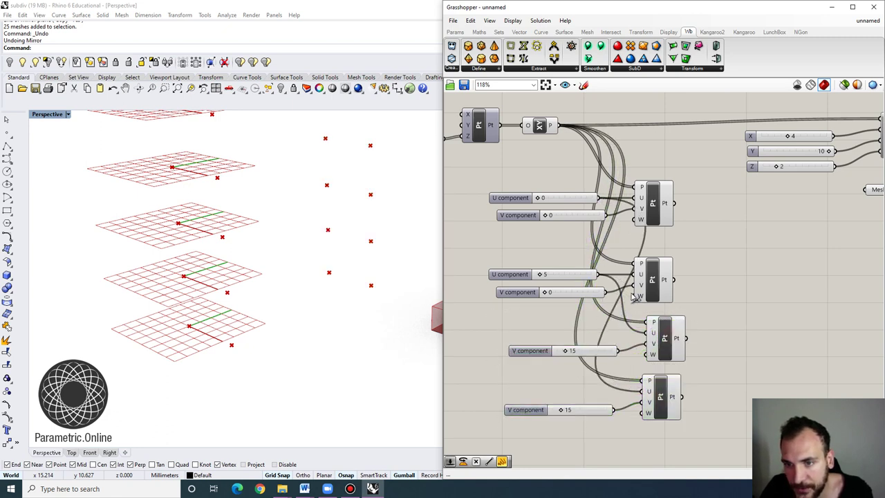
Spread out the U and V sliders of the first oriented point so their wires are easier to follow.
right_drag(600, 200, 615, 174)
drag(593, 176, 523, 182)
drag(600, 195, 564, 220)
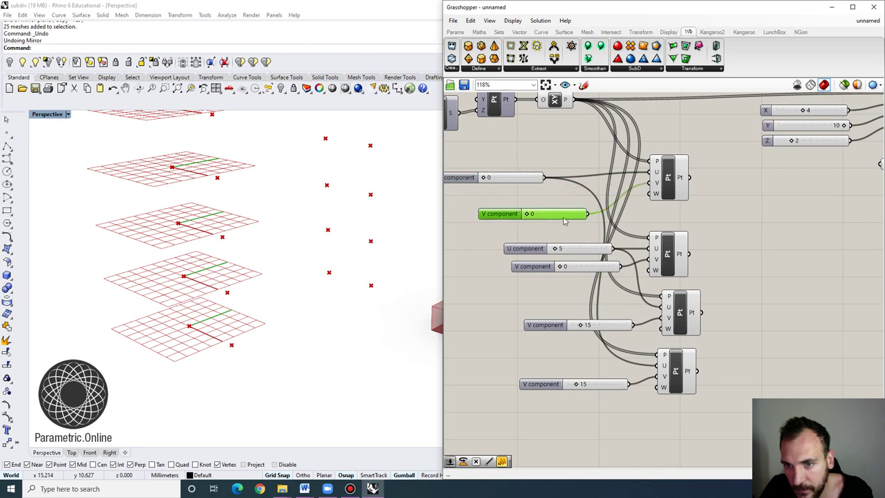
Select the fourth oriented point and try its V slider, leaving it at 15.
scroll(603, 389, up, 3)
click(694, 374)
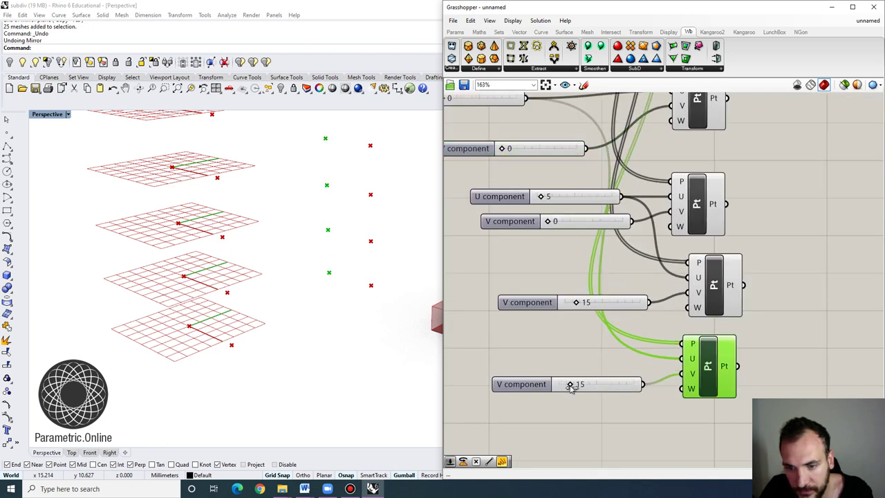
drag(570, 386, 574, 386)
scroll(576, 380, down, 3)
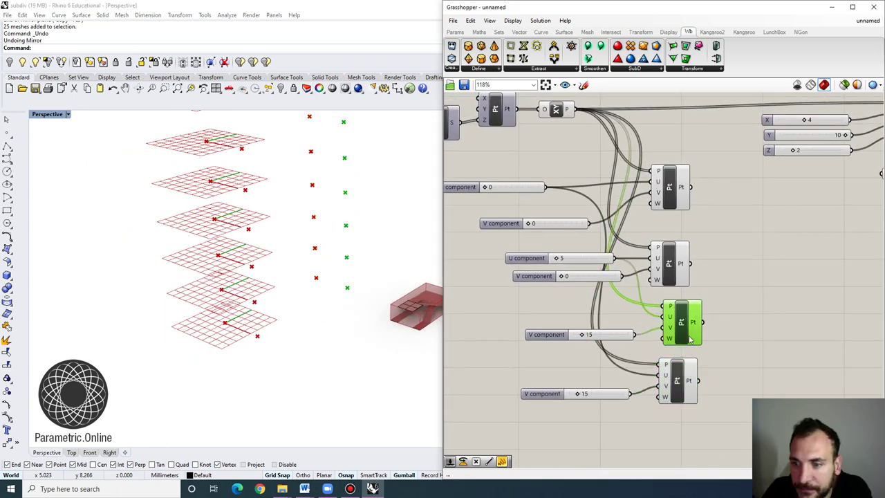
Set the Count slider of the Series component to 2 and view the remaining points closely.
scroll(520, 239, down, 4)
scroll(520, 239, up, 5)
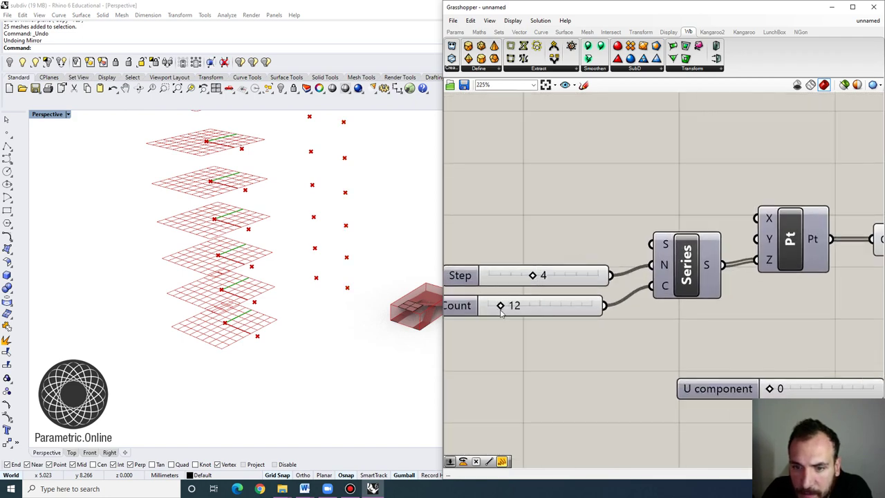
drag(498, 306, 492, 309)
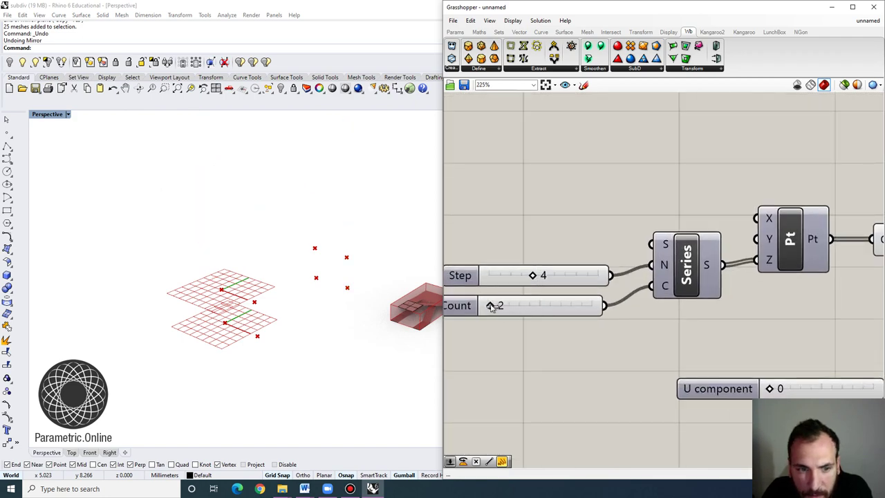
scroll(493, 308, down, 3)
right_drag(377, 305, 310, 302)
scroll(320, 322, up, 4)
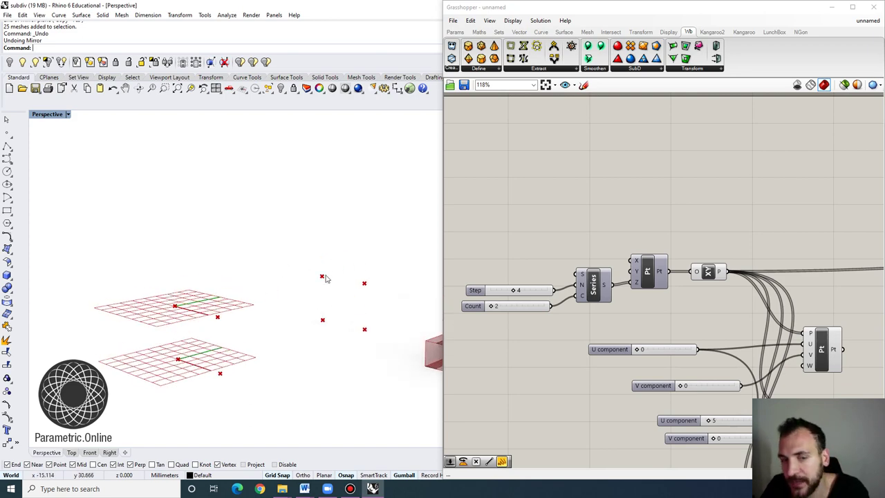
Align the four Point Oriented components in a column and space them evenly.
click(547, 182)
scroll(546, 182, down, 4)
right_drag(693, 293, 640, 290)
scroll(640, 292, up, 3)
mouse_move(609, 398)
mouse_down()
mouse_move(556, 200)
mouse_move(562, 407)
mouse_up()
click(573, 179)
click(578, 166)
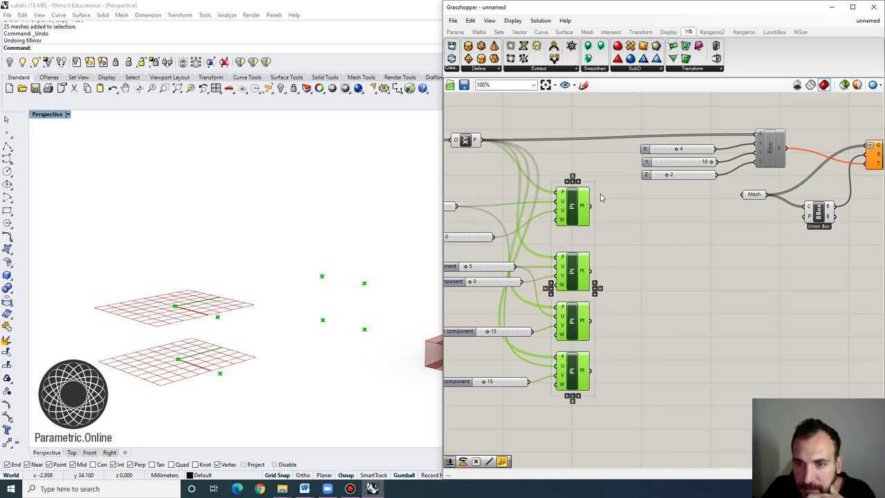
click(573, 177)
click(620, 217)
Move the existing box and its downstream components away from the oriented points to free up canvas space.
scroll(622, 224, down, 5)
right_drag(797, 226, 693, 238)
drag(730, 249, 706, 154)
Examine which corner points each of the four Point Oriented components produces, including the first one's coordinate output.
right_drag(531, 231, 626, 243)
scroll(578, 261, up, 4)
right_drag(592, 269, 600, 271)
click(614, 231)
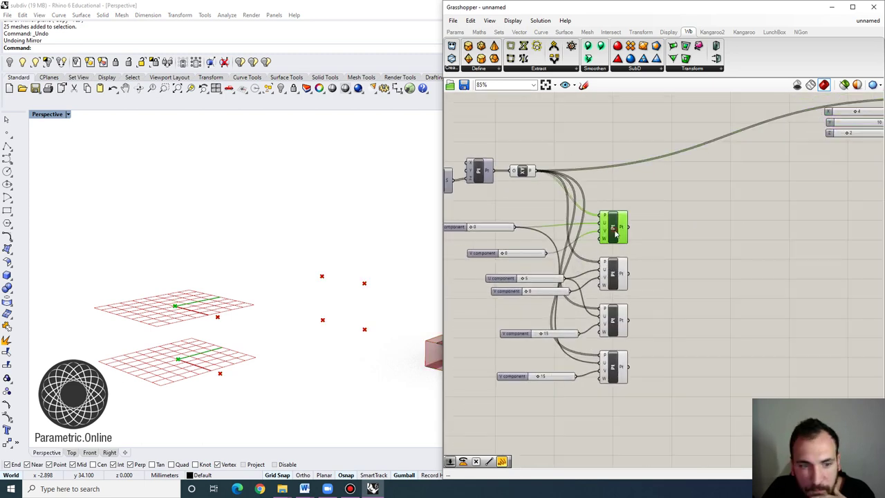
click(612, 279)
click(617, 324)
click(617, 364)
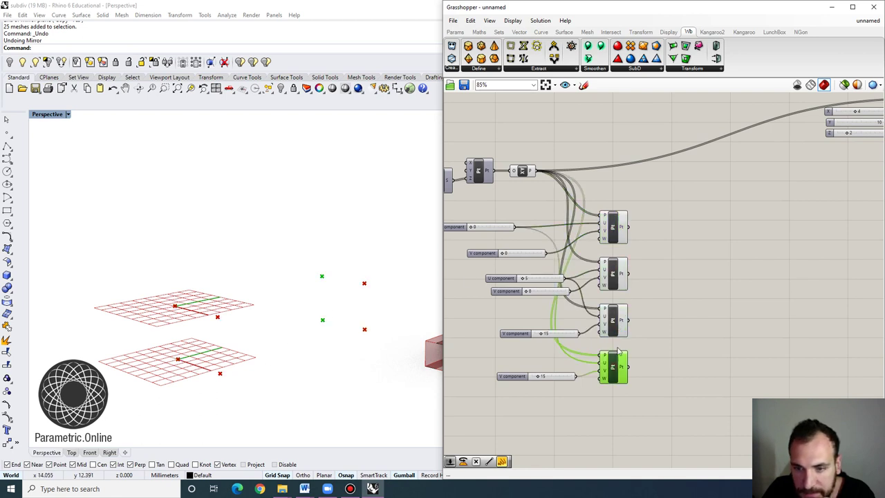
scroll(636, 252, up, 2)
mouse_move(618, 216)
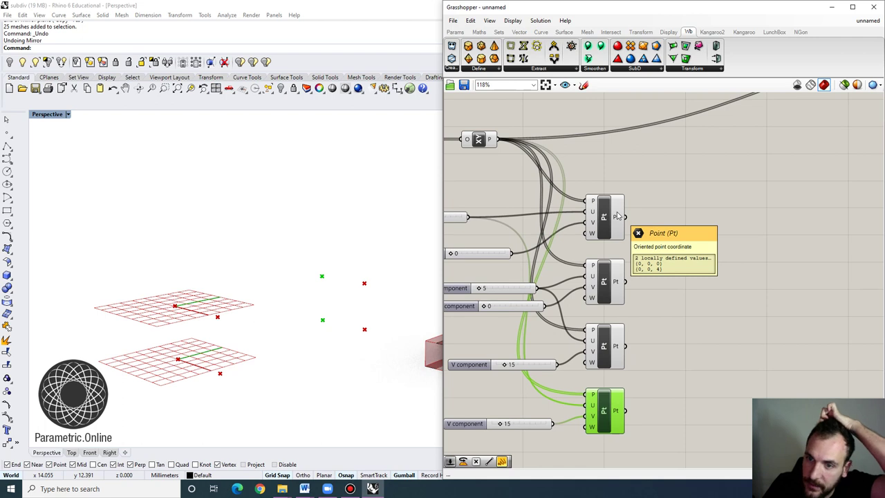
scroll(632, 209, down, 3)
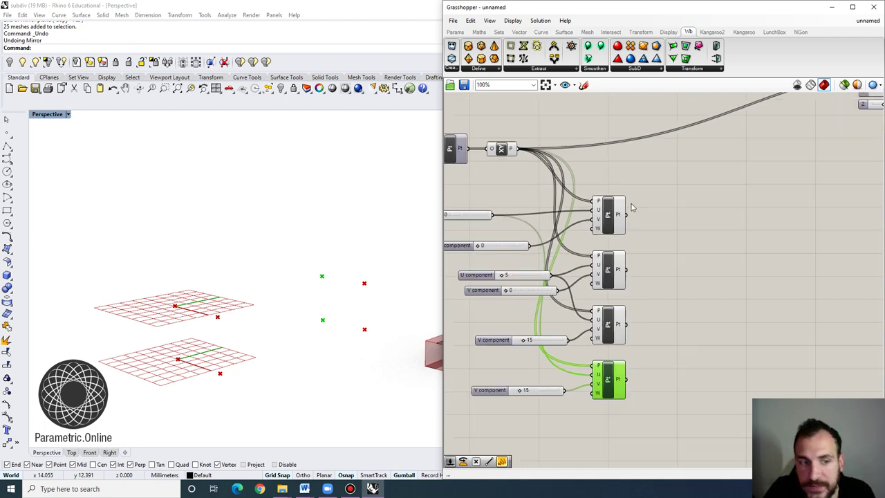
Add a Twisted Box component beside the four oriented points.
double_click(729, 240)
text(twist)
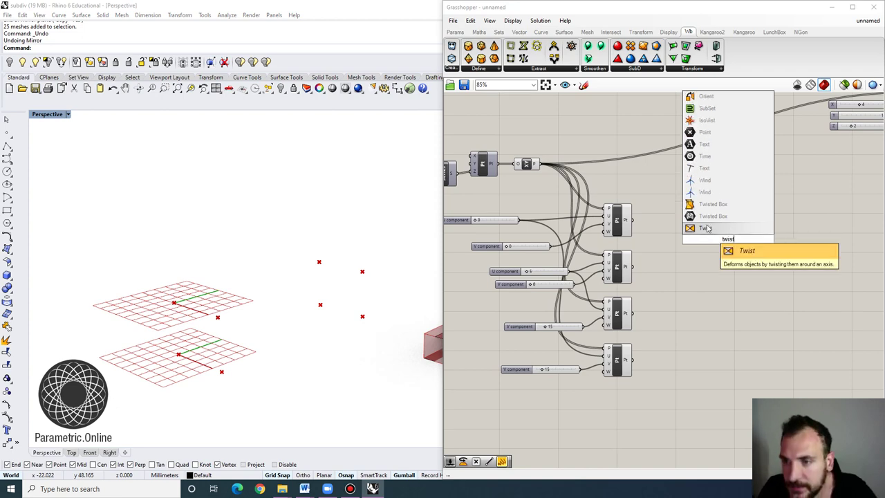
click(719, 206)
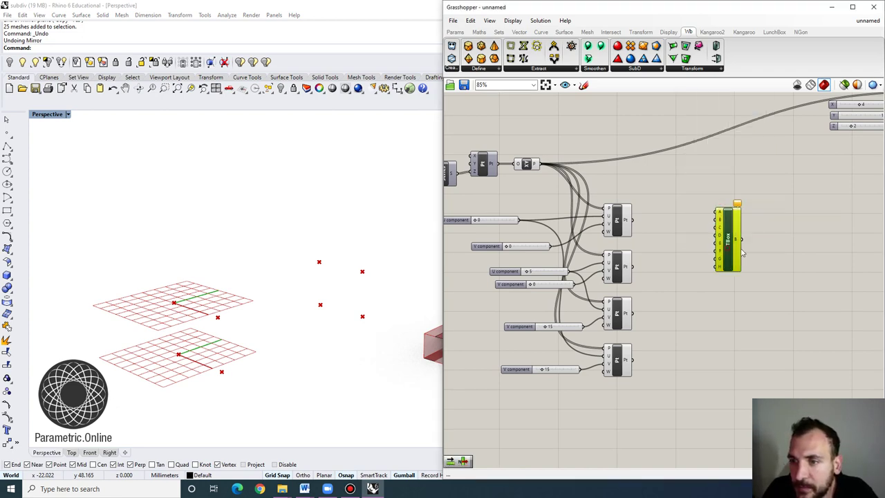
scroll(734, 235, up, 2)
scroll(734, 235, down, 2)
right_drag(738, 220, 729, 190)
scroll(749, 224, up, 4)
scroll(724, 216, down, 2)
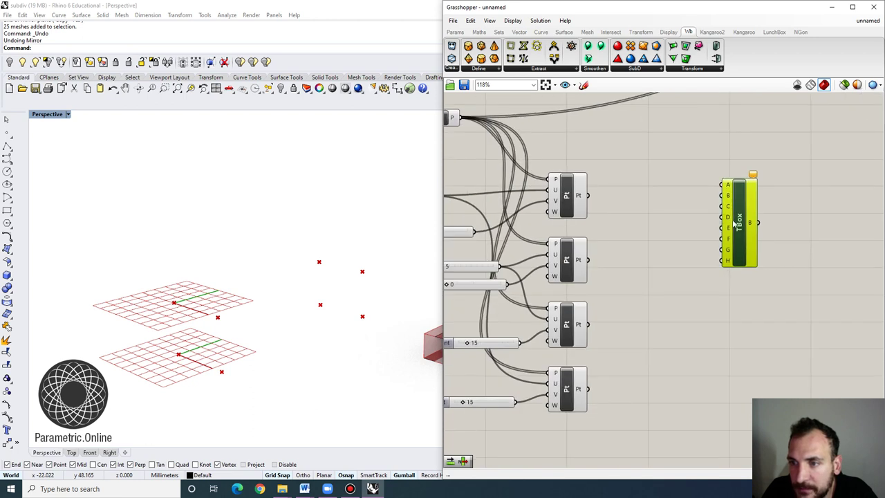
Examine the corners produced by the first two oriented points on both floors and the first one's coordinate list.
right_drag(352, 319, 290, 293)
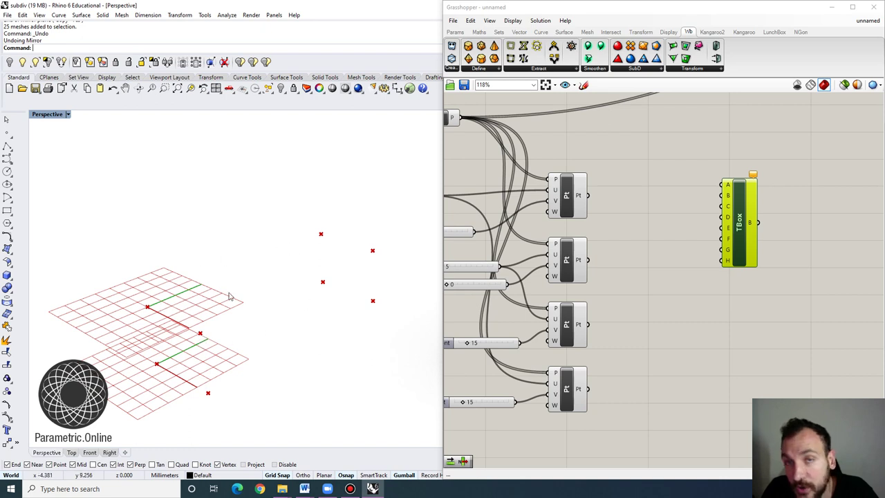
click(575, 198)
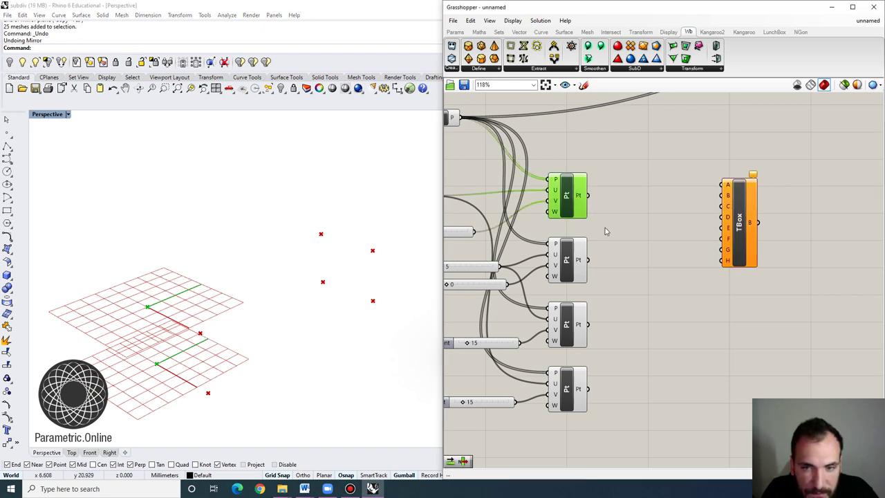
click(573, 261)
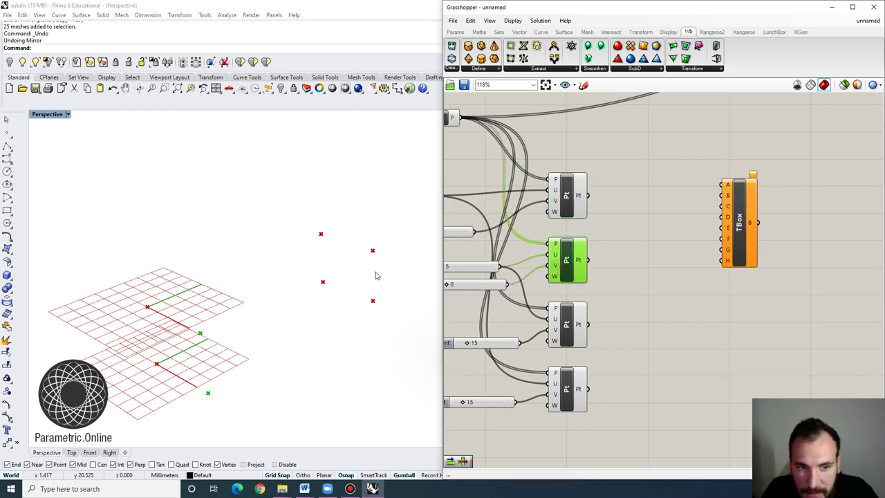
click(228, 298)
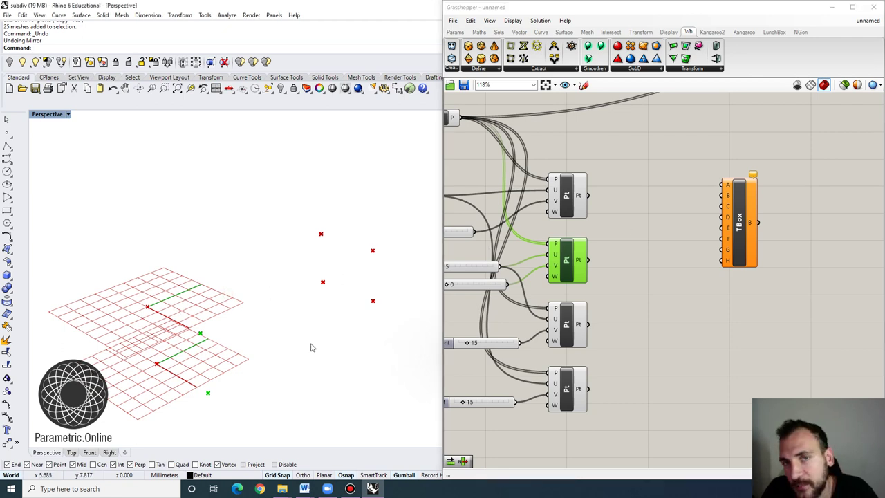
click(616, 234)
right_drag(616, 234, 627, 247)
scroll(628, 248, down, 2)
right_drag(532, 218, 643, 237)
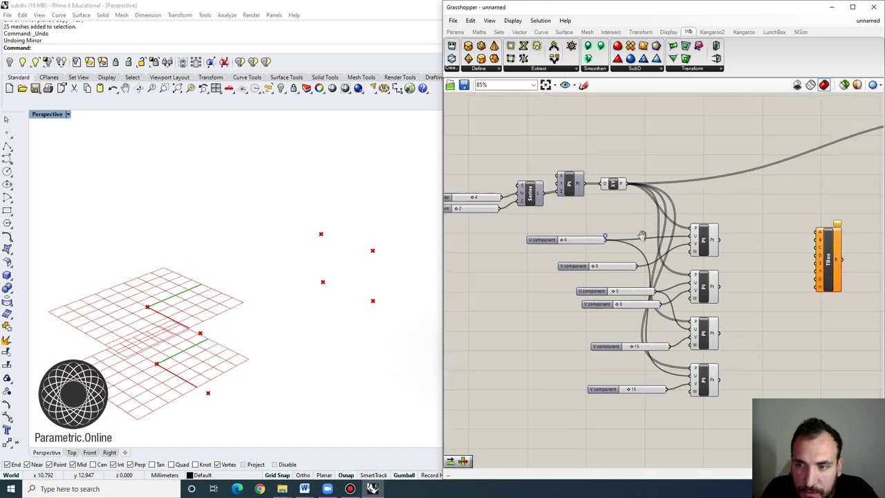
scroll(671, 246, up, 4)
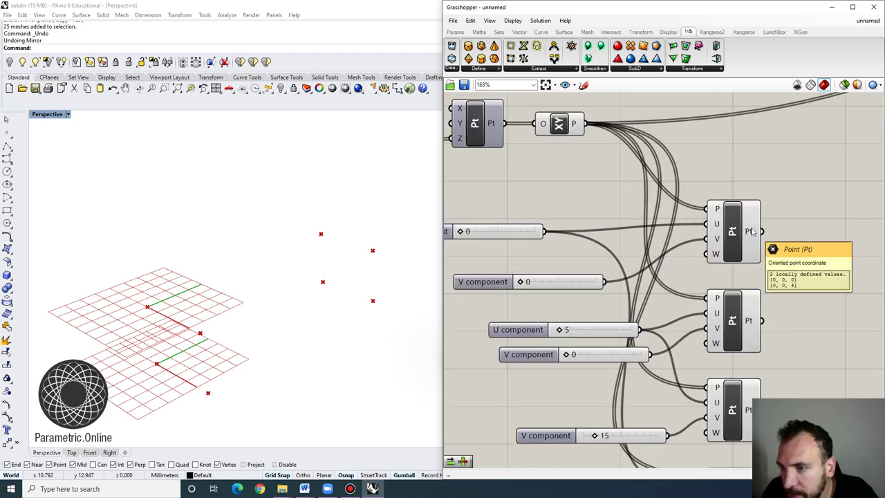
right_drag(753, 232, 736, 185)
scroll(738, 185, down, 5)
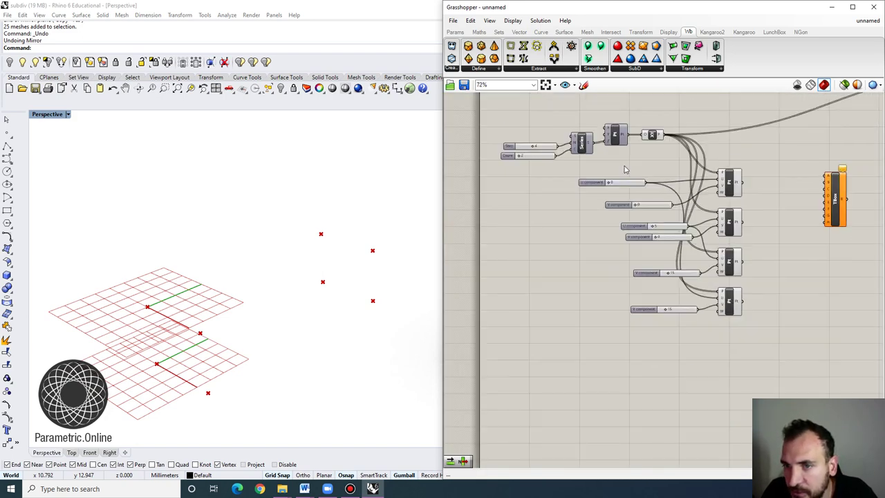
Set the Count slider to 9 and inspect the coordinate list of the first oriented point.
right_drag(527, 137, 553, 174)
scroll(552, 174, up, 5)
drag(535, 217, 540, 217)
scroll(540, 218, down, 2)
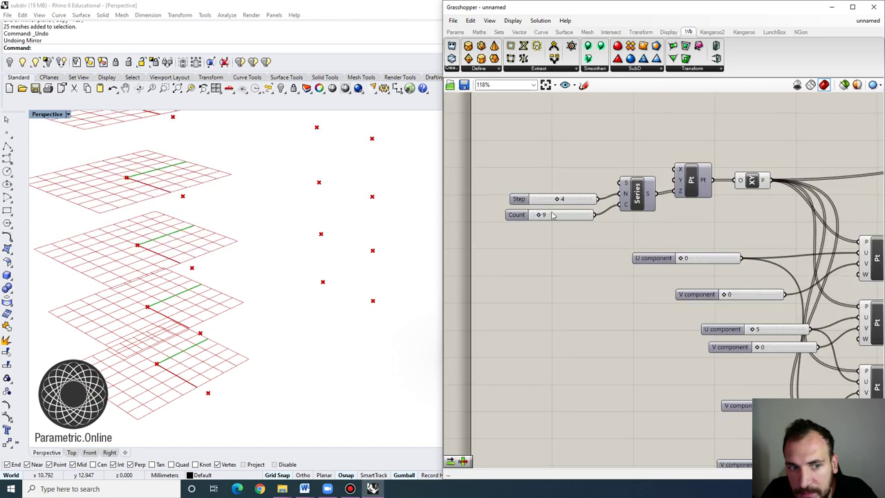
right_drag(836, 254, 733, 238)
mouse_move(792, 253)
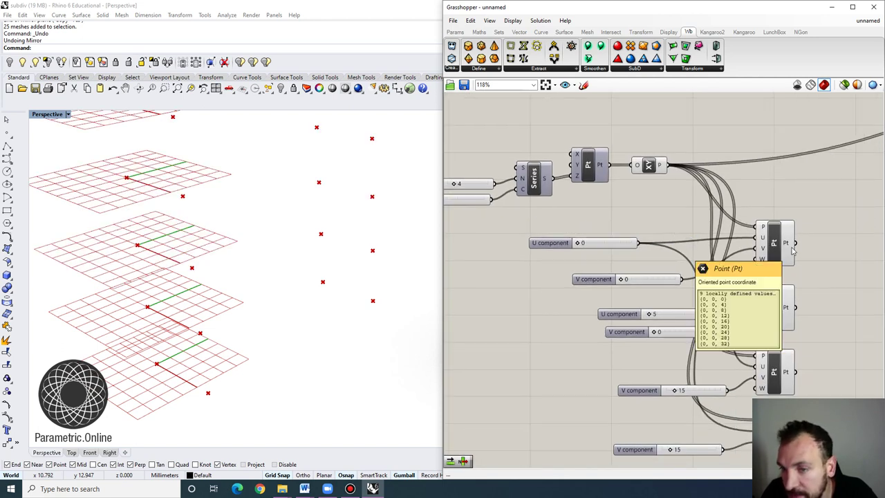
right_drag(552, 214, 636, 237)
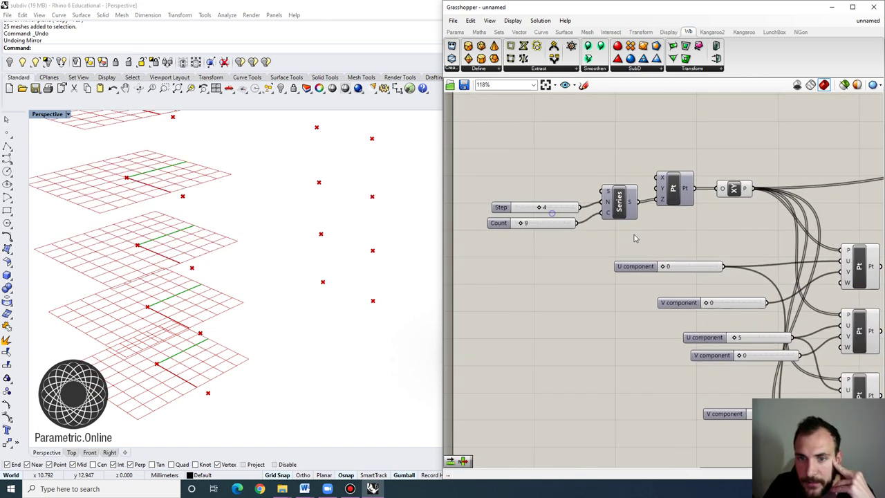
Set the Count slider to 2 and check the corners of the first and second oriented points.
scroll(528, 221, up, 2)
drag(515, 223, 509, 225)
scroll(510, 223, down, 4)
right_drag(704, 304, 559, 283)
scroll(623, 233, up, 2)
click(610, 227)
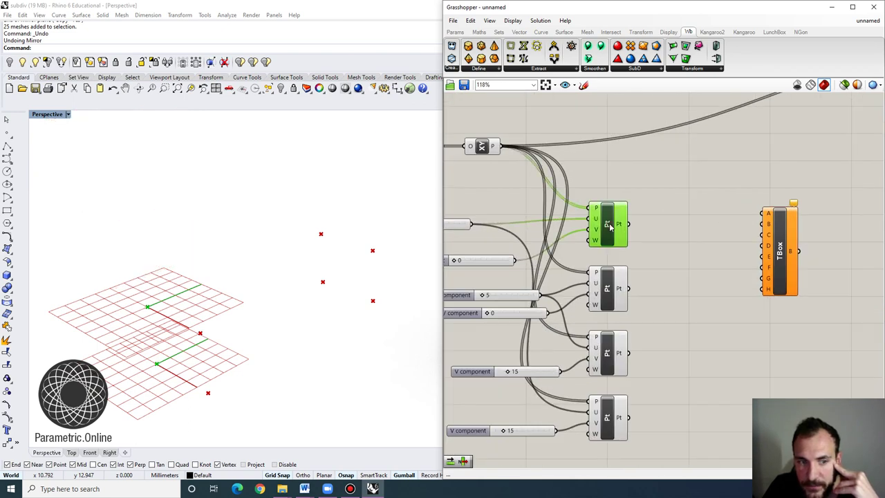
right_drag(643, 230, 621, 227)
click(580, 294)
right_drag(621, 296, 601, 261)
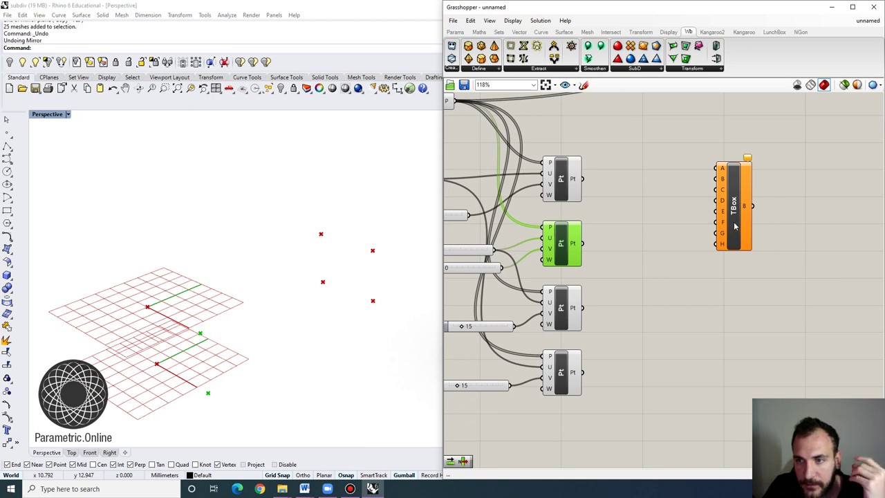
Move the Twisted Box component farther from the oriented points to make room between them.
drag(730, 214, 776, 227)
scroll(680, 223, up, 2)
click(518, 255)
click(600, 257)
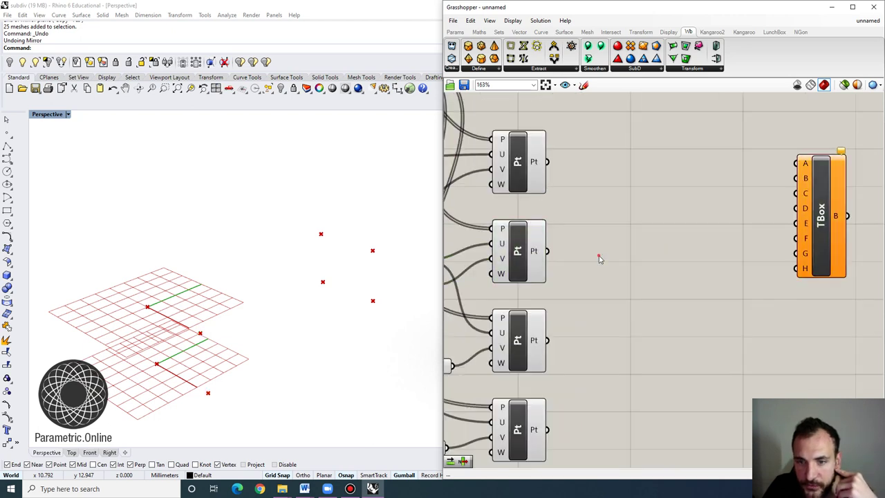
Add a Shift List component between the oriented points and the Twisted Box and set its Wrap input.
double_click(600, 258)
text(shift)
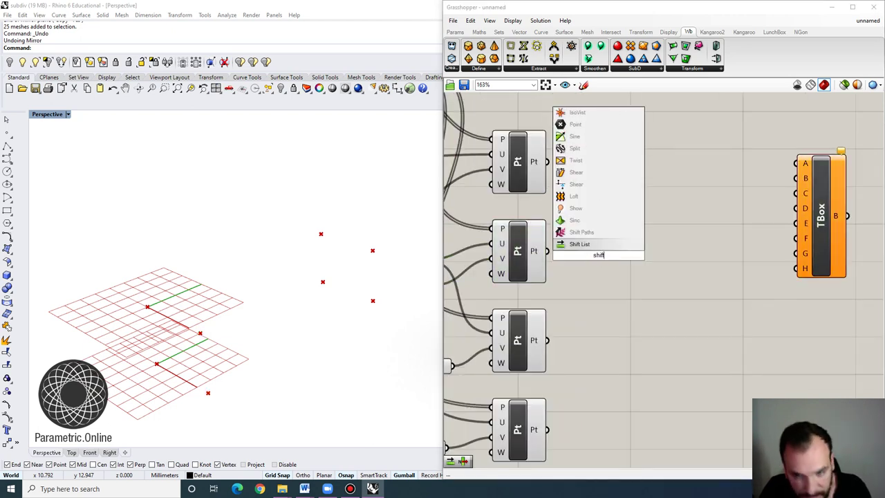
key(Return)
drag(636, 241, 669, 254)
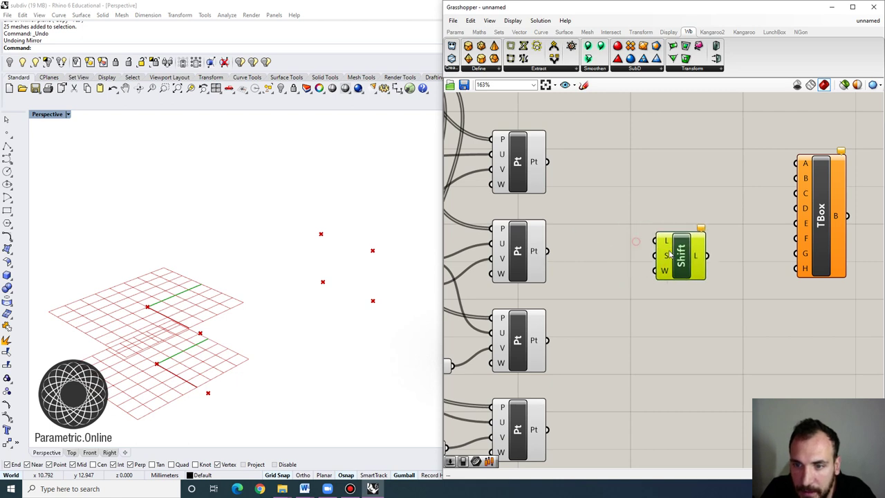
scroll(670, 255, up, 3)
right_click(681, 270)
mouse_move(701, 361)
click(804, 364)
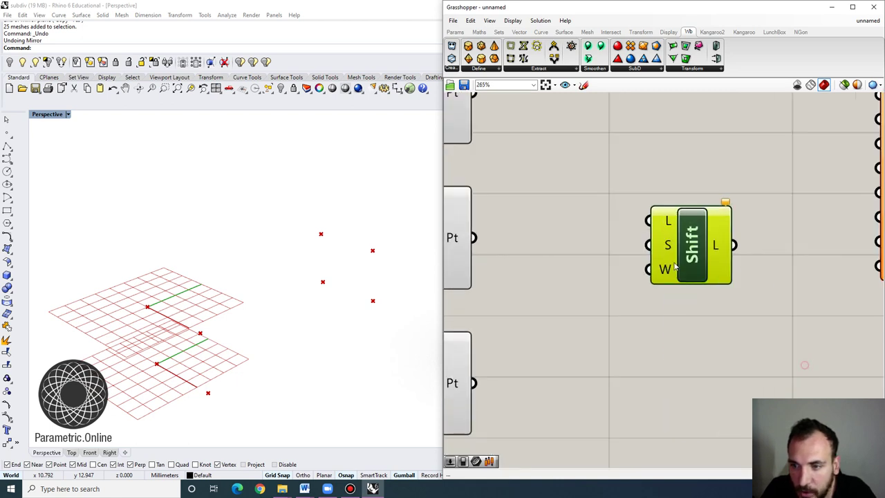
Add a number slider for the offset of the Shift List component.
click(532, 270)
right_drag(532, 269, 604, 289)
double_click(626, 325)
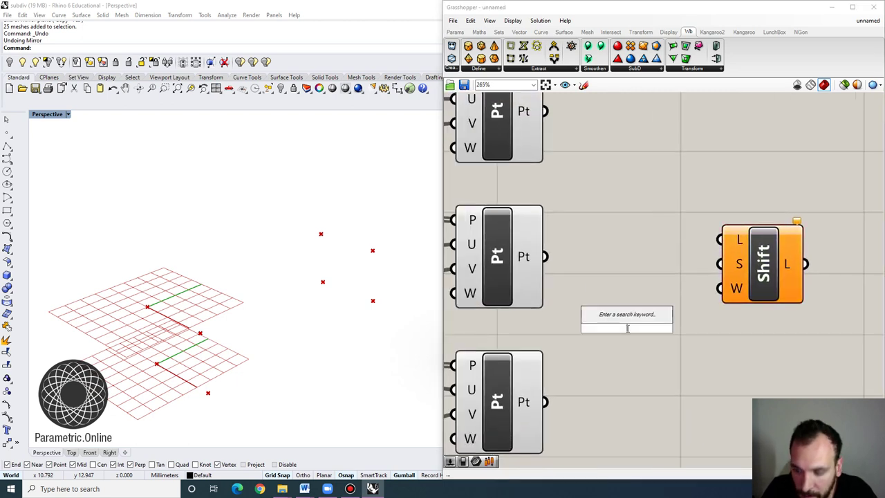
text(-)
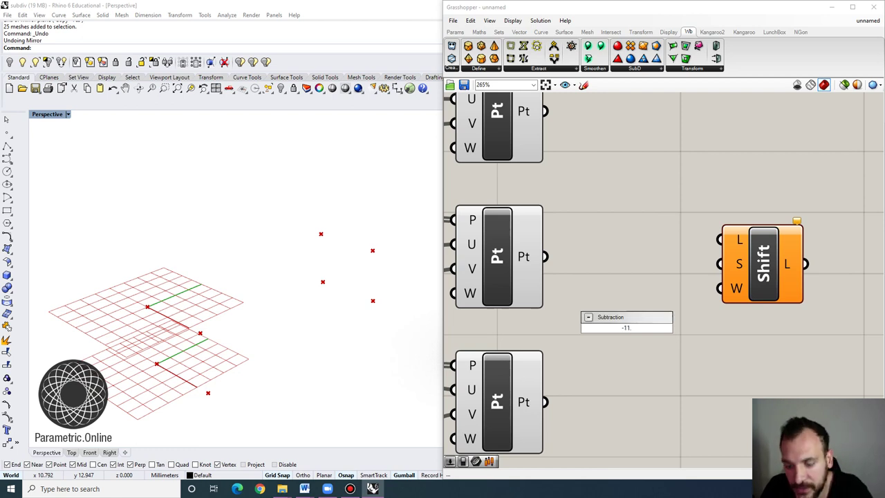
Add a number slider from -1 to 1, set it to 1, and wire it and the second Pt output into the Shift component's S and L inputs.
text(1..1)
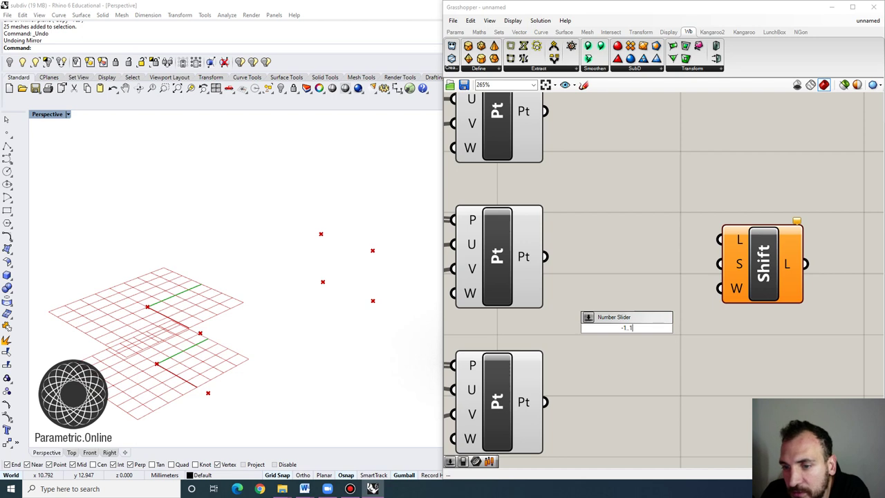
key(Return)
scroll(613, 252, down, 3)
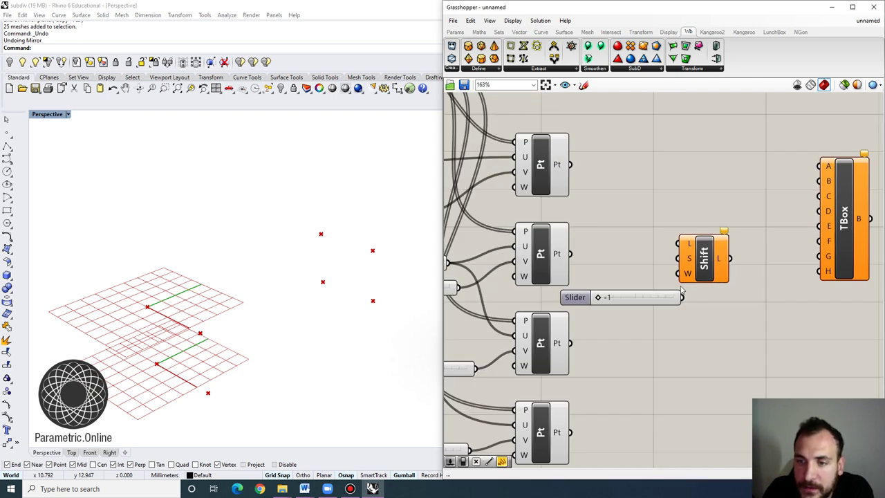
drag(704, 267, 719, 263)
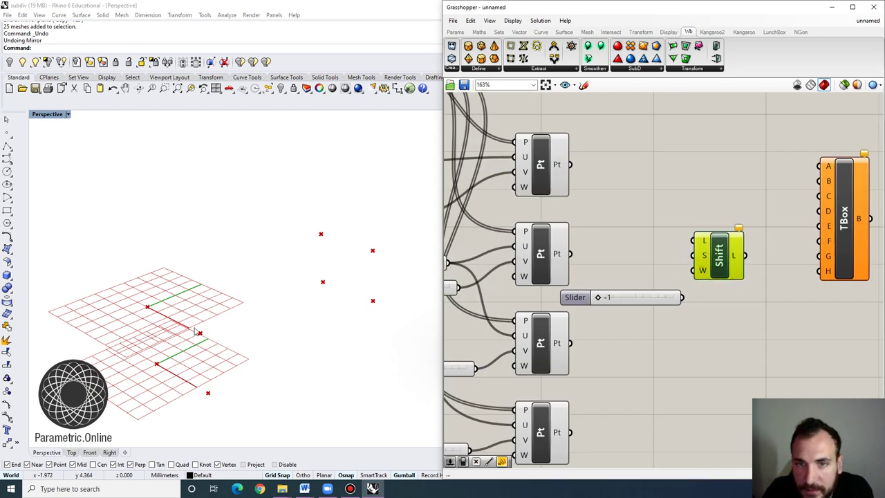
drag(598, 298, 571, 253)
drag(722, 256, 728, 260)
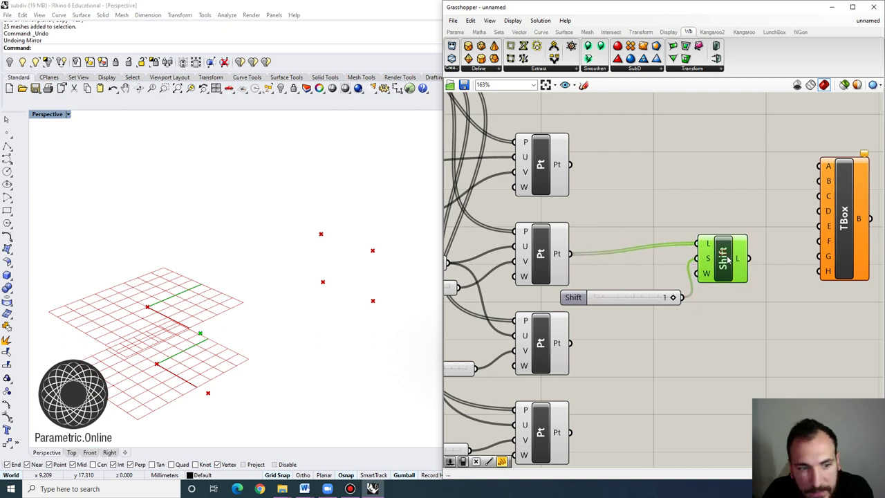
click(659, 299)
scroll(585, 265, down, 2)
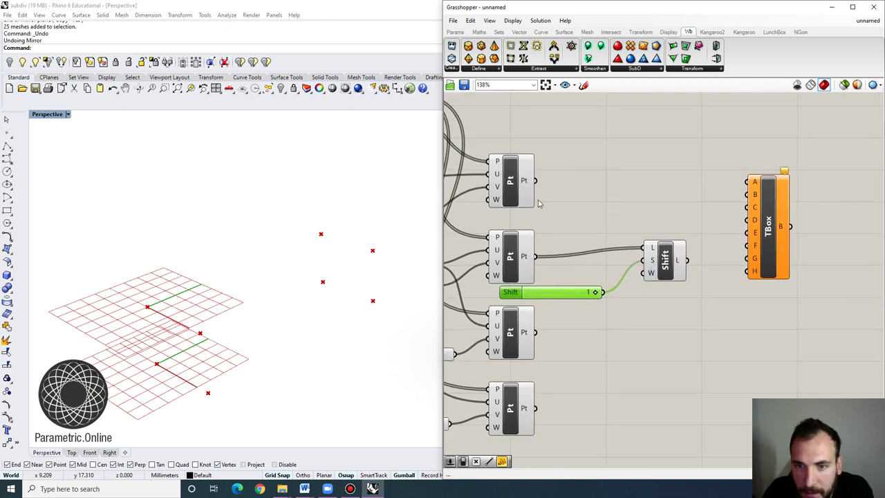
Duplicate the Shift component into four sharing the slider, and wire each of the four Pt outputs into its own Shift list input.
click(530, 198)
click(674, 266)
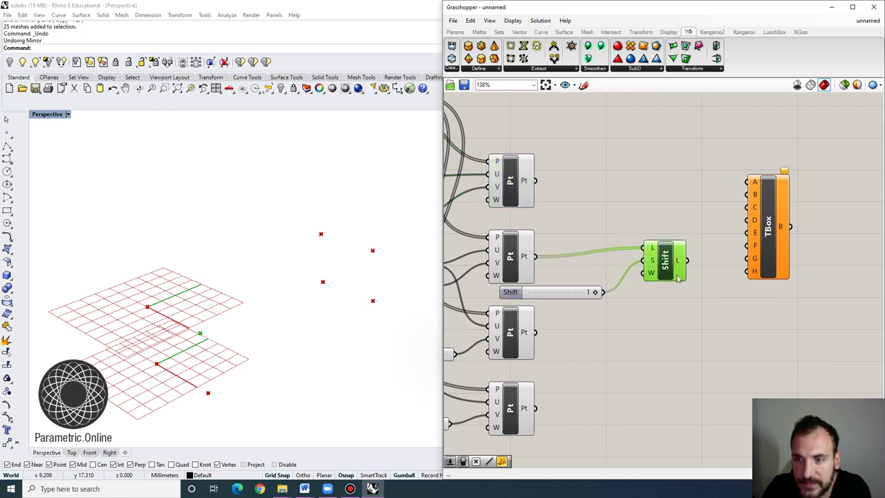
click(794, 245)
drag(668, 260, 681, 403)
drag(533, 181, 658, 177)
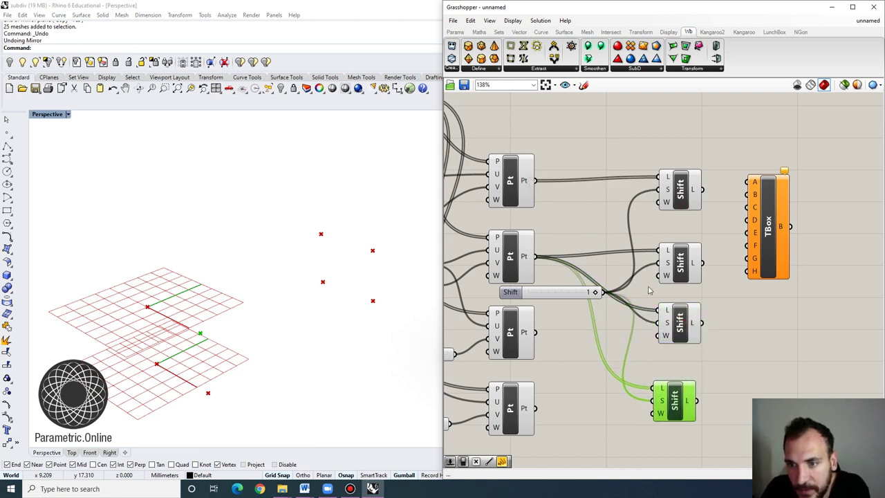
drag(657, 309, 535, 332)
drag(535, 408, 654, 388)
Move the TBox component farther from the Shift components and align the four Shift components in one column.
right_drag(758, 302, 717, 300)
click(740, 233)
drag(779, 238, 798, 231)
right_drag(837, 226, 771, 228)
drag(618, 422, 548, 136)
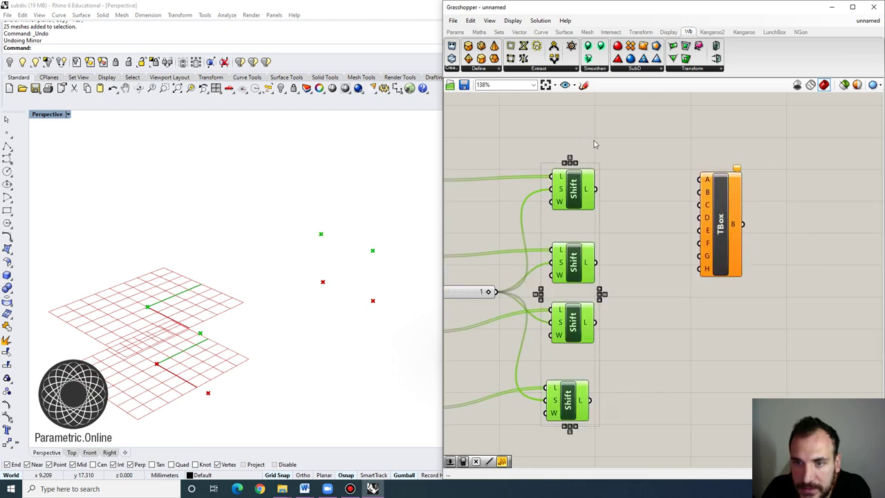
click(577, 164)
right_drag(578, 163, 630, 152)
Wire the second, first, fourth and third Shift outputs into the TBox corner inputs A, B, C and D respectively.
click(620, 258)
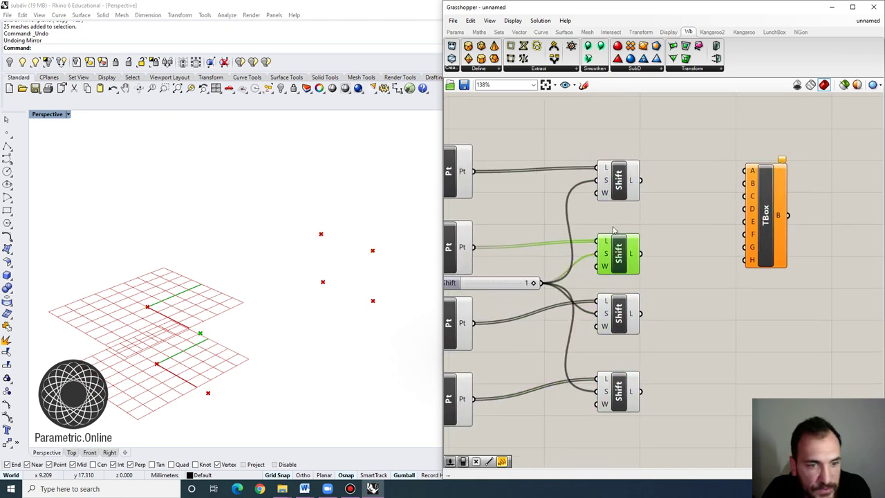
drag(646, 255, 744, 171)
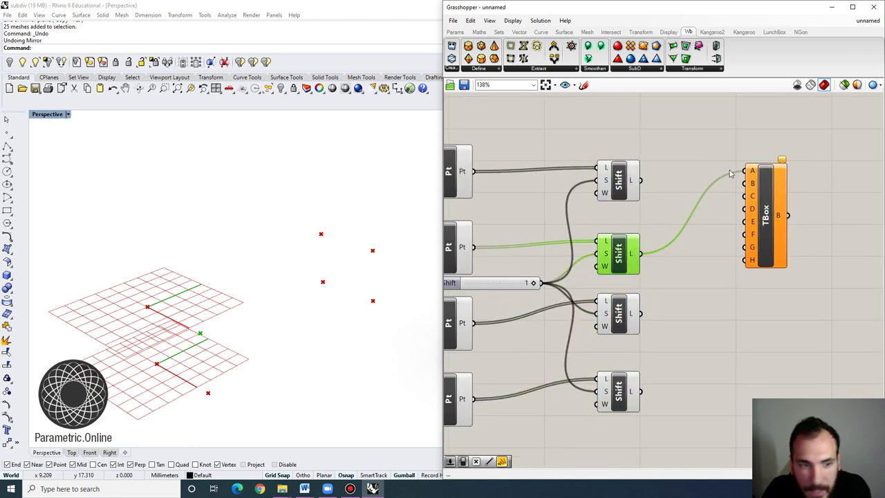
click(618, 181)
drag(641, 182, 753, 185)
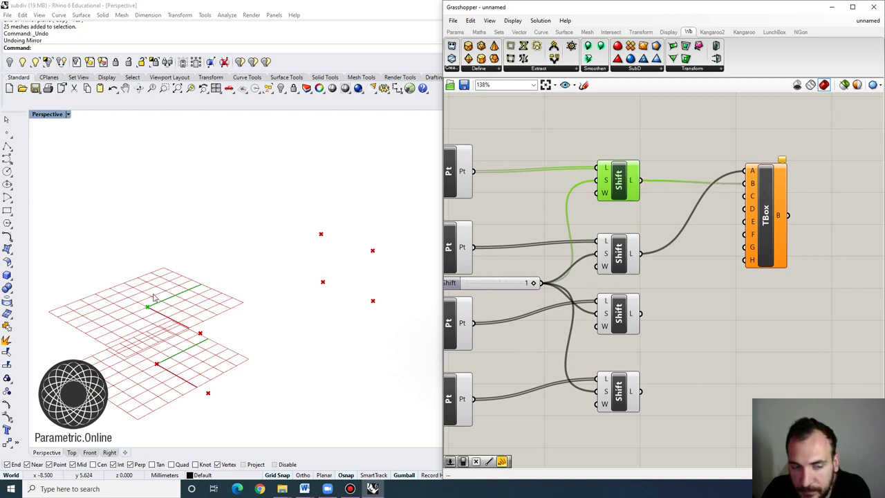
click(617, 315)
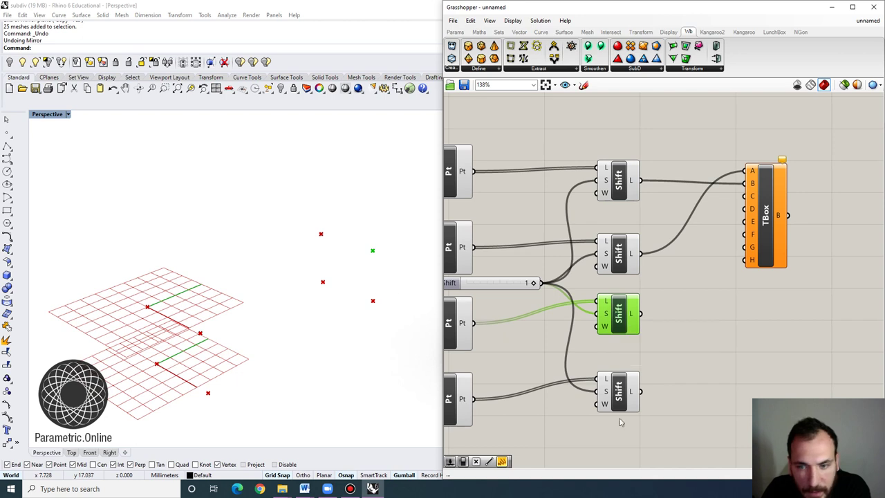
click(621, 395)
drag(639, 391, 641, 313)
click(734, 292)
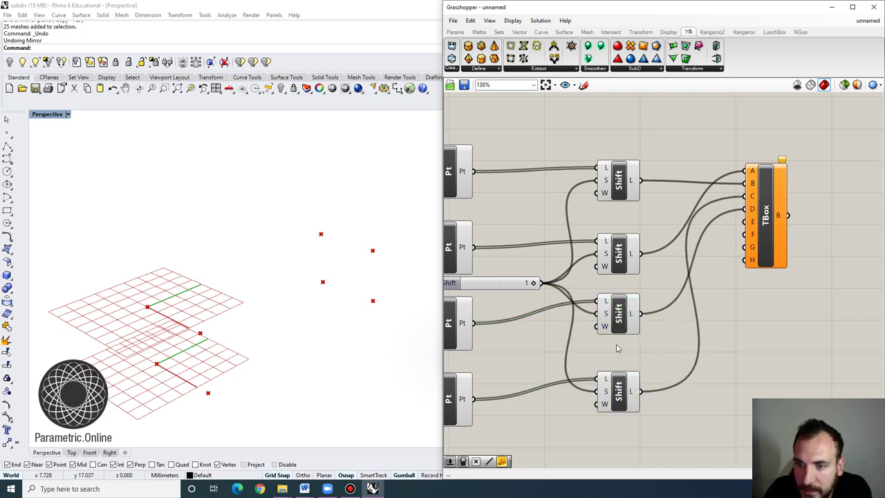
Space out the TBox component and move the four Shift components away from the Pt components.
scroll(580, 347, down, 3)
click(728, 228)
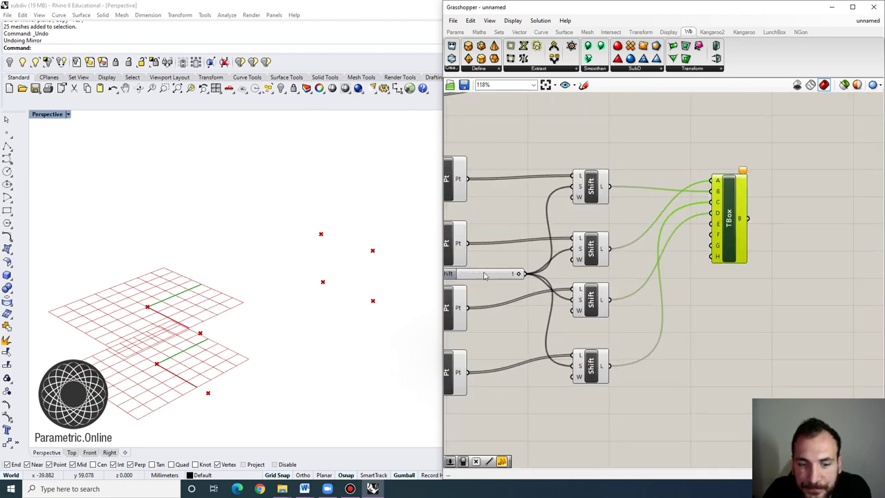
drag(737, 217, 747, 217)
right_drag(585, 228, 660, 228)
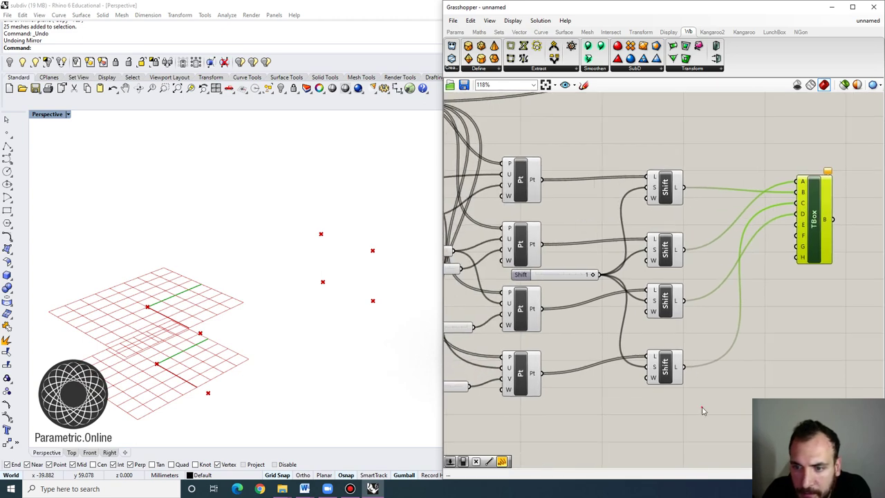
drag(701, 407, 663, 181)
Duplicate the four Shift components with their slider below the originals and set the copied slider to -1.
click(526, 275)
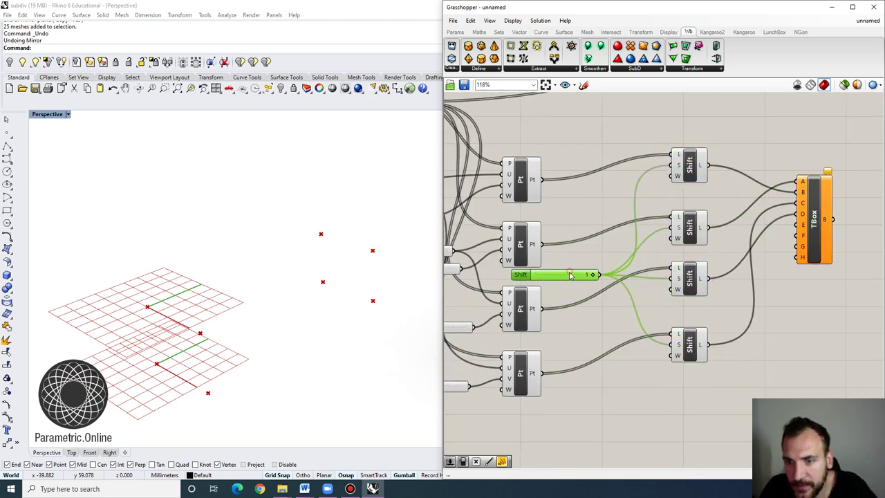
scroll(684, 180, down, 3)
drag(703, 337, 588, 122)
alt+drag(671, 189, 677, 363)
right_drag(721, 333, 697, 269)
click(698, 280)
scroll(638, 415, up, 1)
right_drag(567, 374, 580, 341)
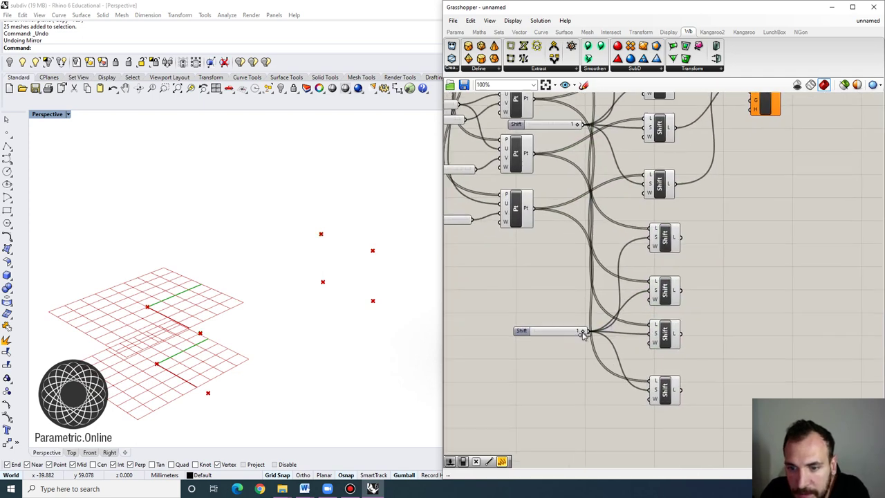
drag(583, 333, 536, 334)
Lower the TBox component and wire the second, first, fourth and third copied Shift outputs into its E, F, G and H inputs.
scroll(750, 253, down, 2)
right_drag(731, 235, 677, 296)
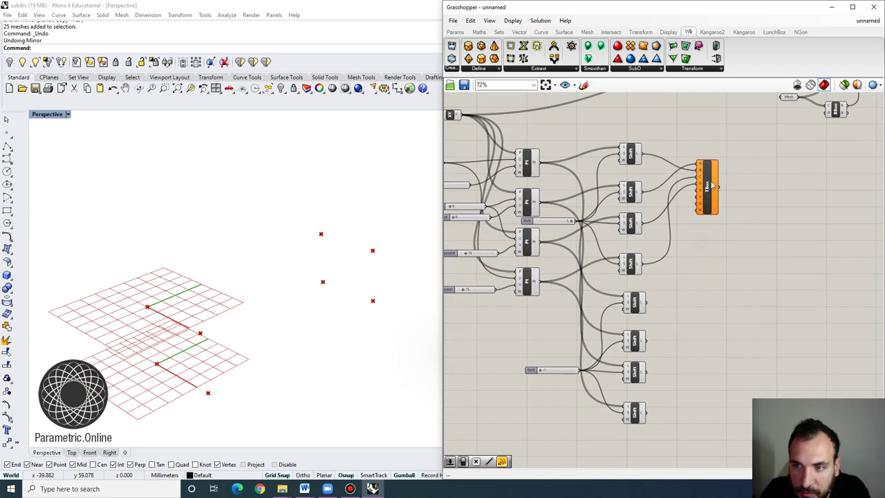
drag(710, 185, 740, 247)
scroll(692, 292, up, 2)
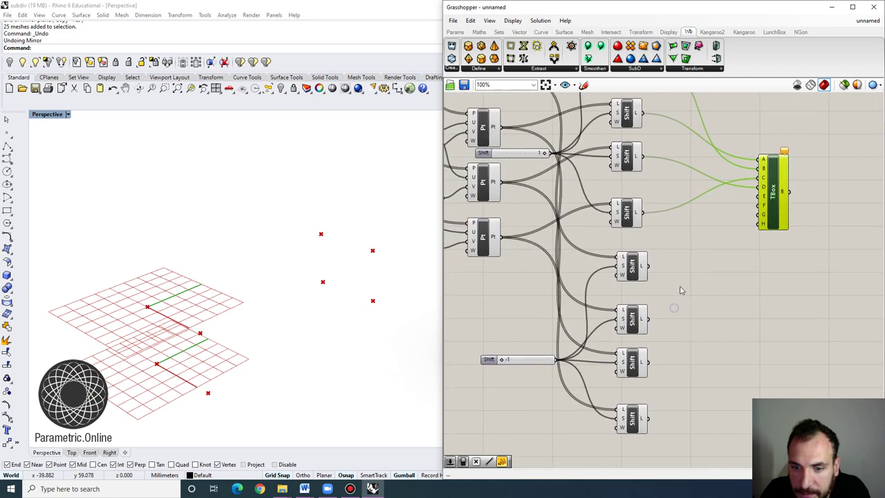
click(622, 275)
click(632, 319)
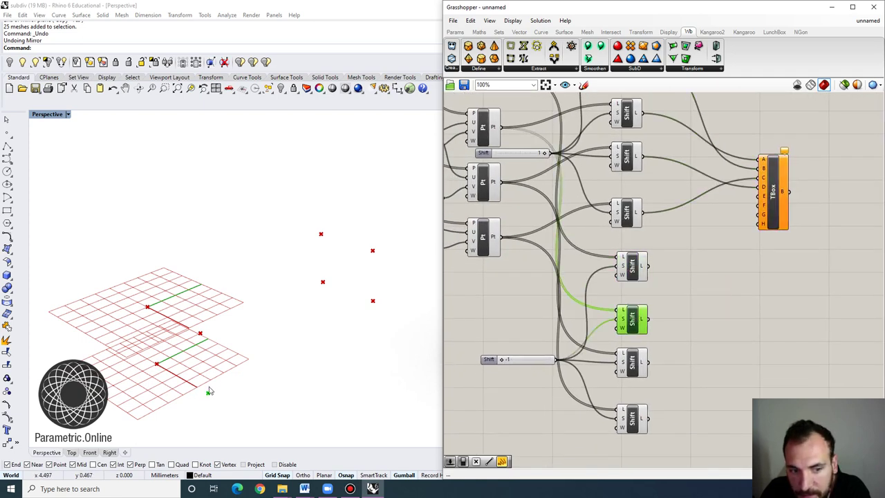
drag(648, 319, 755, 202)
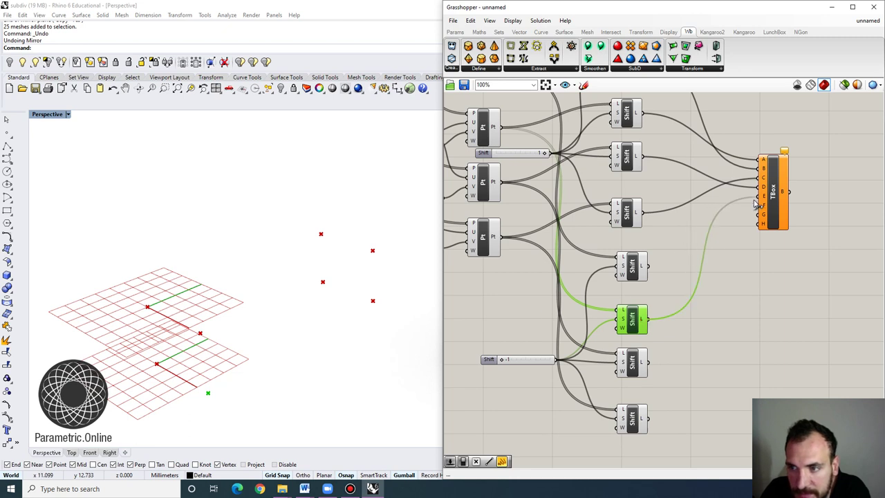
click(631, 365)
click(631, 272)
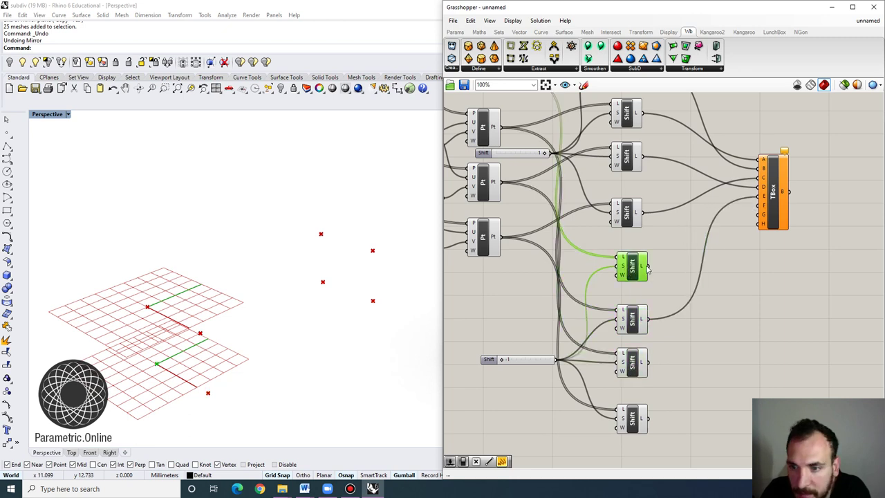
drag(648, 270, 758, 206)
click(633, 366)
click(637, 408)
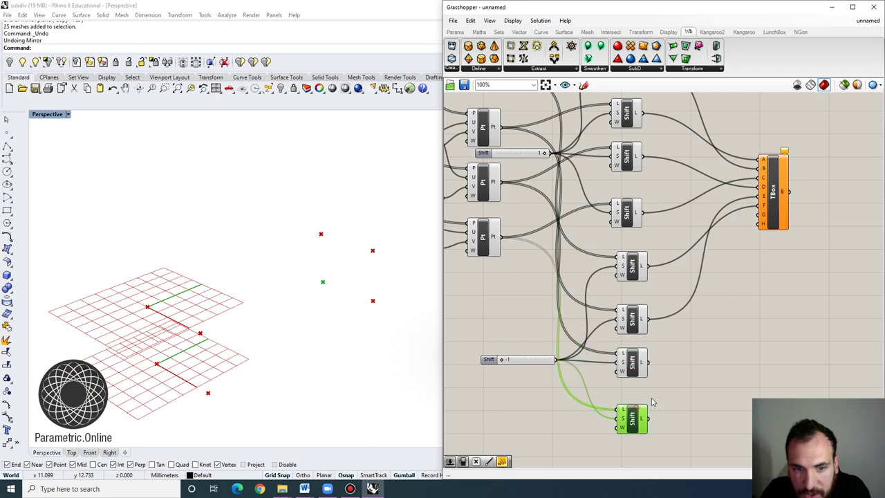
drag(652, 425, 761, 223)
click(773, 191)
right_drag(388, 283, 369, 291)
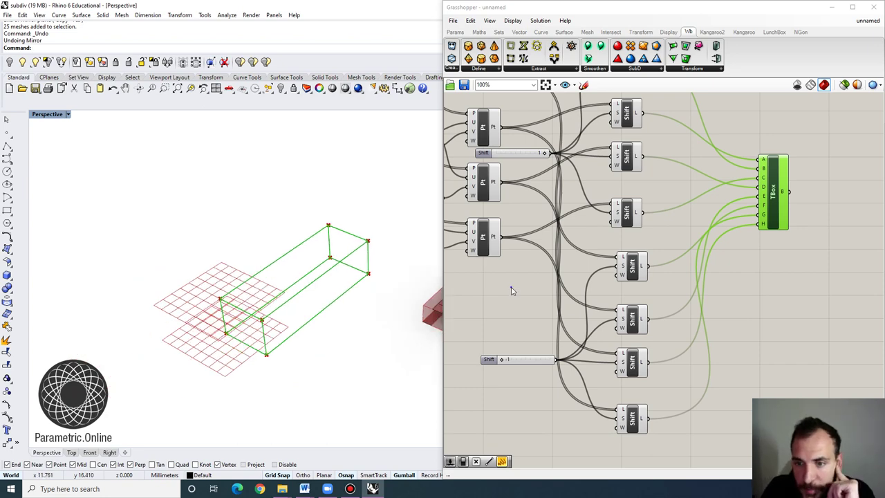
Align all eight Shift components in one column and reposition the upper shift slider and the TBox component.
scroll(626, 139, down, 3)
drag(653, 429, 664, 116)
click(632, 104)
drag(546, 188, 561, 192)
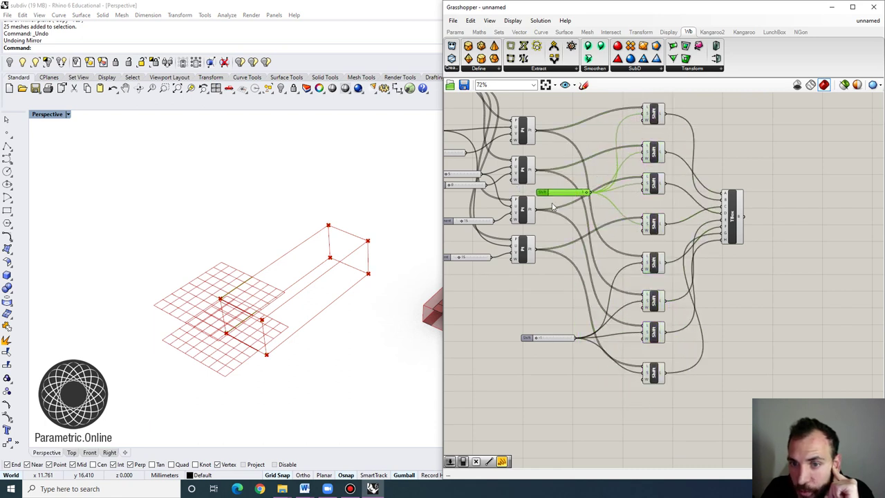
drag(733, 216, 765, 240)
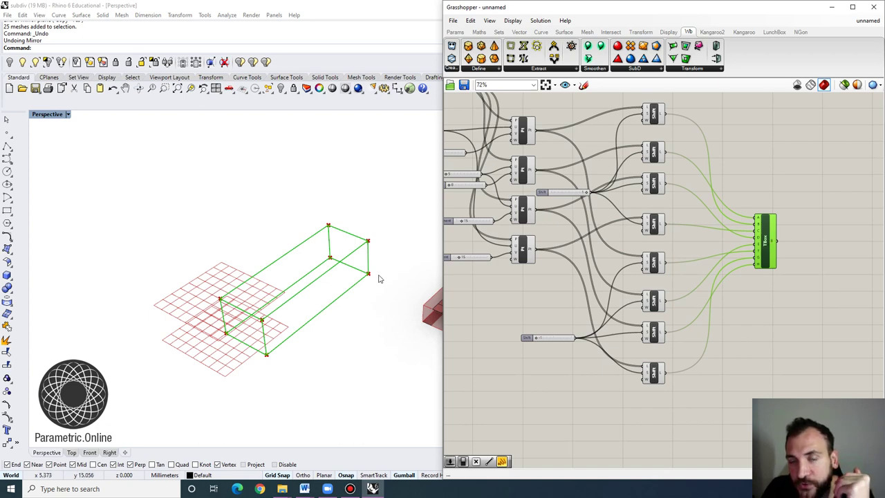
Set the V component slider of the third Pt component to 10 to test skewing the box.
click(557, 285)
scroll(554, 277, up, 4)
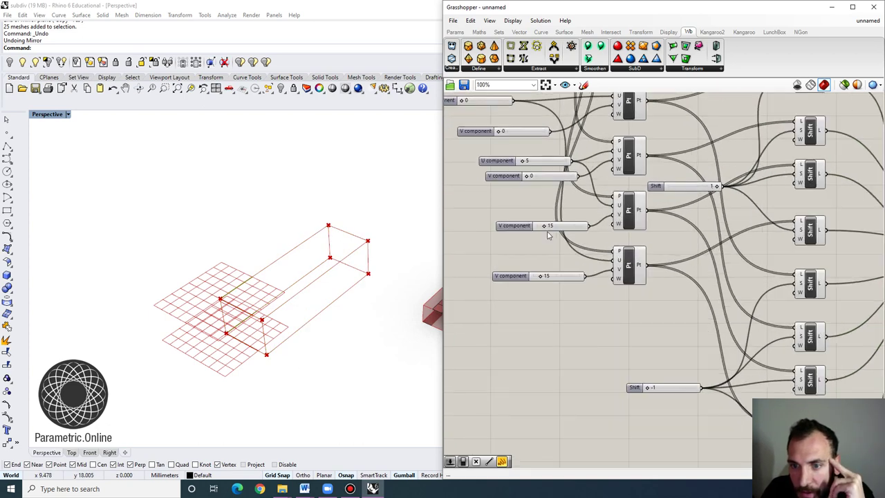
mouse_move(544, 230)
mouse_down()
mouse_move(552, 228)
mouse_move(544, 229)
mouse_up()
right_drag(370, 264, 362, 271)
scroll(362, 269, down, 3)
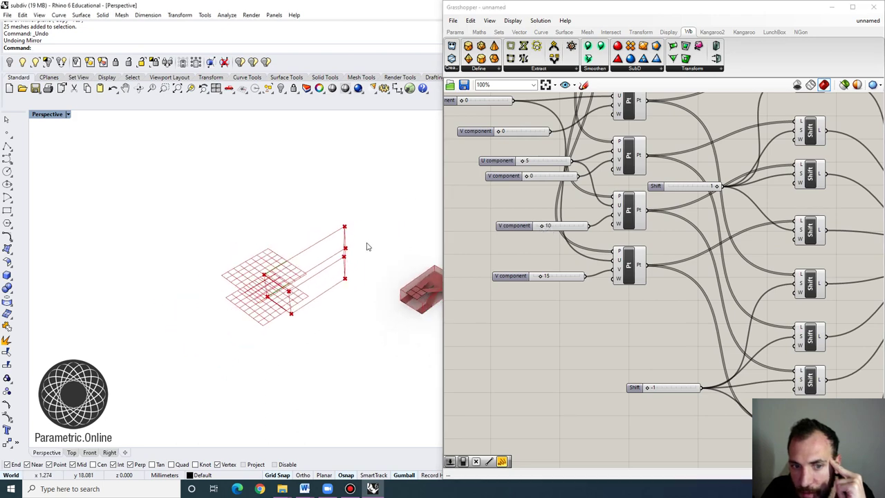
scroll(366, 245, up, 3)
Connect the TBox output to the downstream component that morphs the mesh into the twisted box.
scroll(516, 298, down, 5)
right_drag(727, 288, 639, 305)
scroll(609, 299, up, 5)
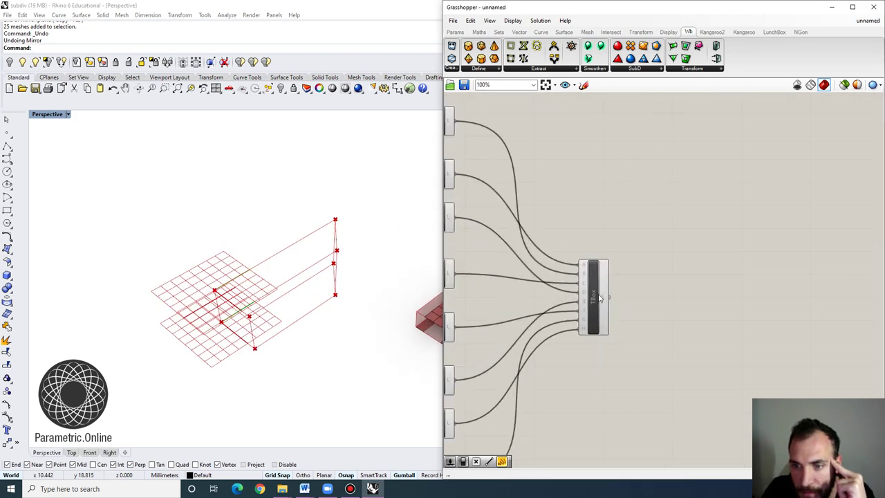
scroll(634, 321, down, 5)
drag(610, 297, 751, 186)
scroll(625, 195, up, 5)
scroll(764, 235, down, 2)
right_drag(764, 235, 717, 200)
right_drag(324, 297, 301, 315)
Set the third Pt component's V component slider to 15 and check the morphed mesh in the perspective view.
right_drag(565, 259, 668, 227)
scroll(666, 227, down, 2)
scroll(506, 228, up, 5)
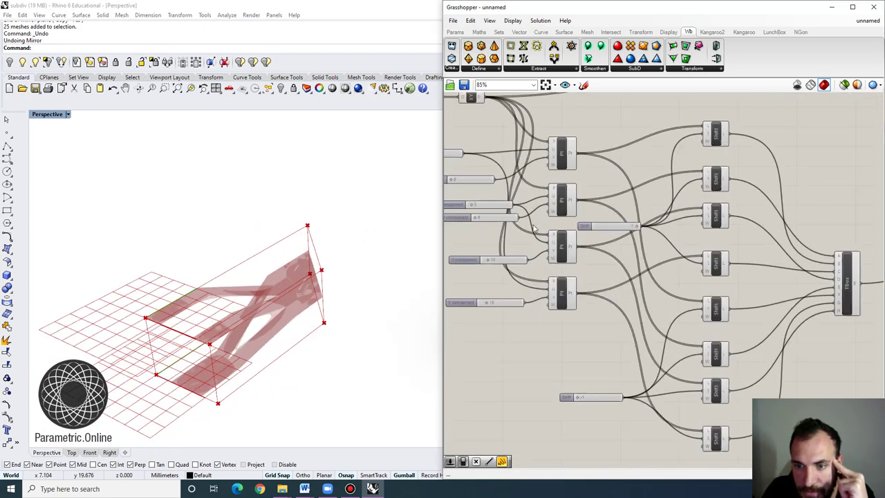
right_drag(502, 254, 612, 259)
scroll(612, 260, up, 3)
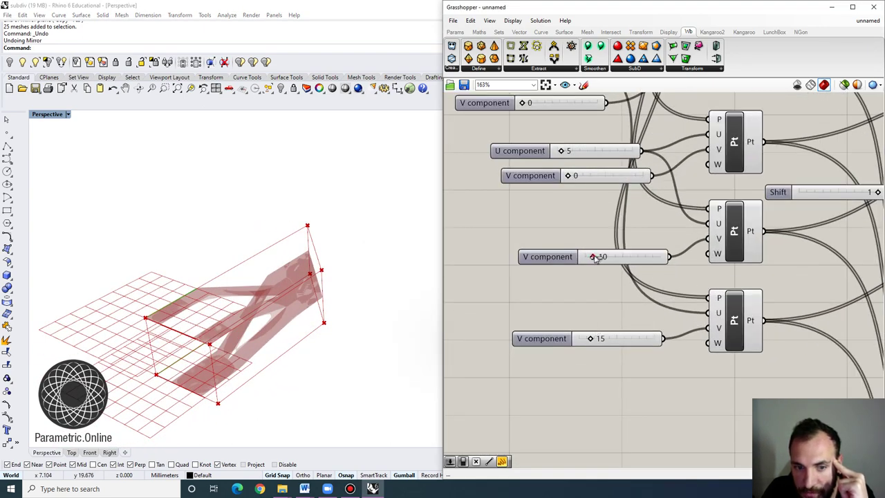
drag(595, 258, 599, 258)
right_drag(304, 315, 367, 306)
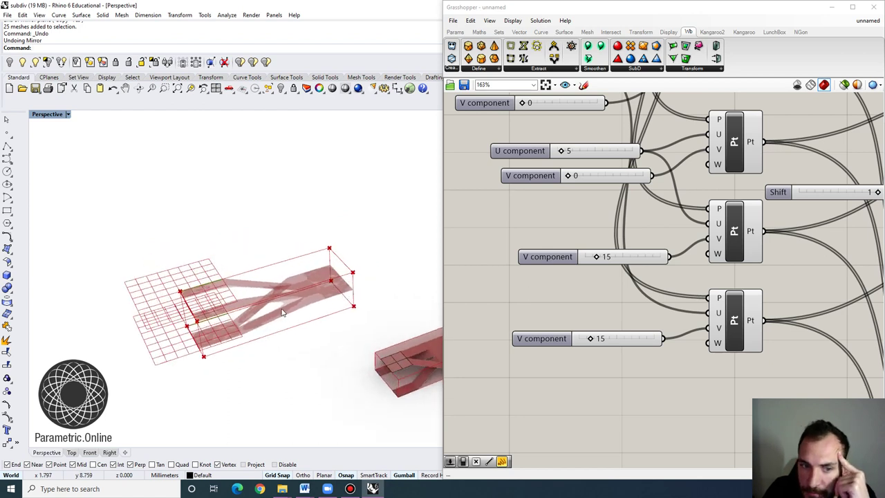
drag(592, 257, 596, 258)
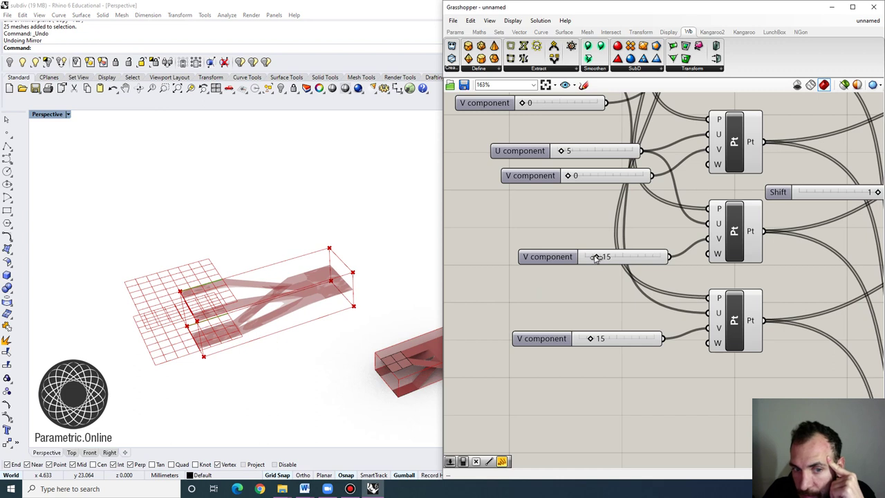
scroll(294, 287, down, 4)
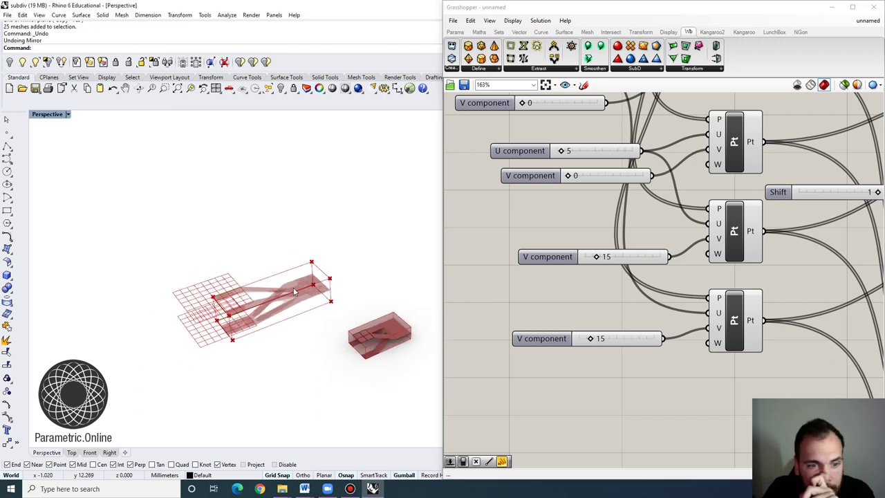
scroll(290, 297, up, 4)
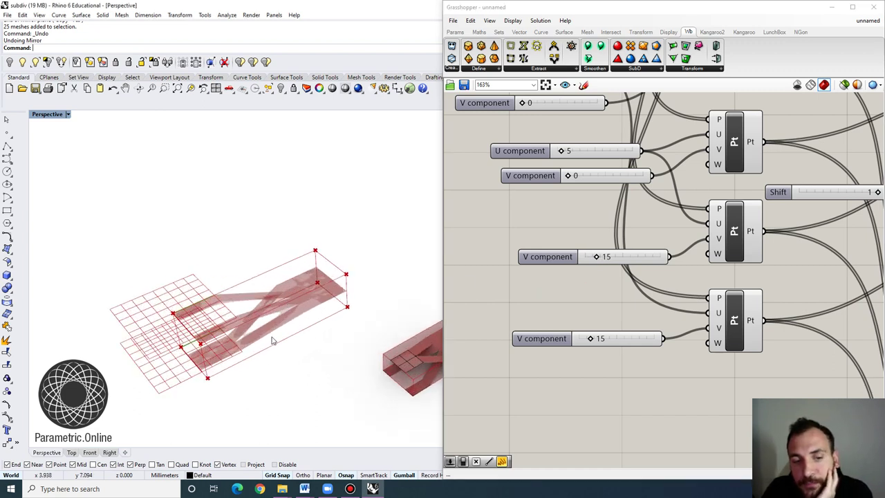
Examine the mesh morphed into the long twisted box and review the whole definition that drives it.
scroll(280, 318, down, 4)
scroll(361, 330, up, 4)
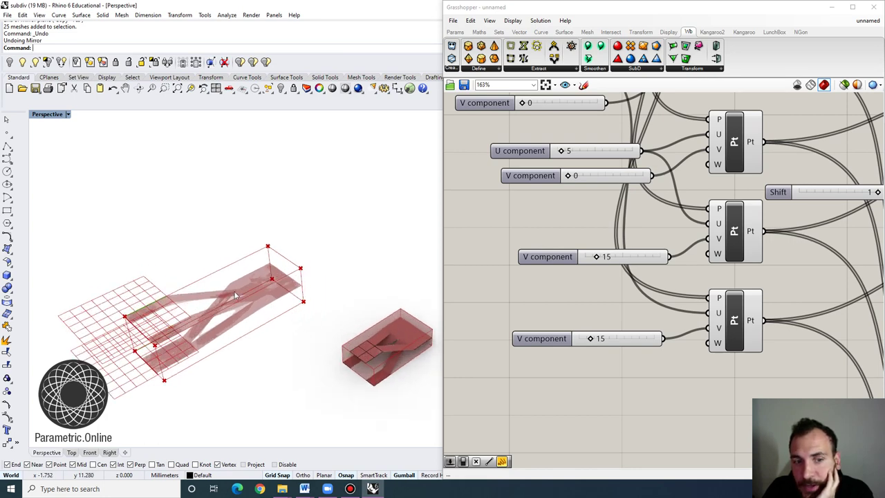
scroll(534, 288, down, 5)
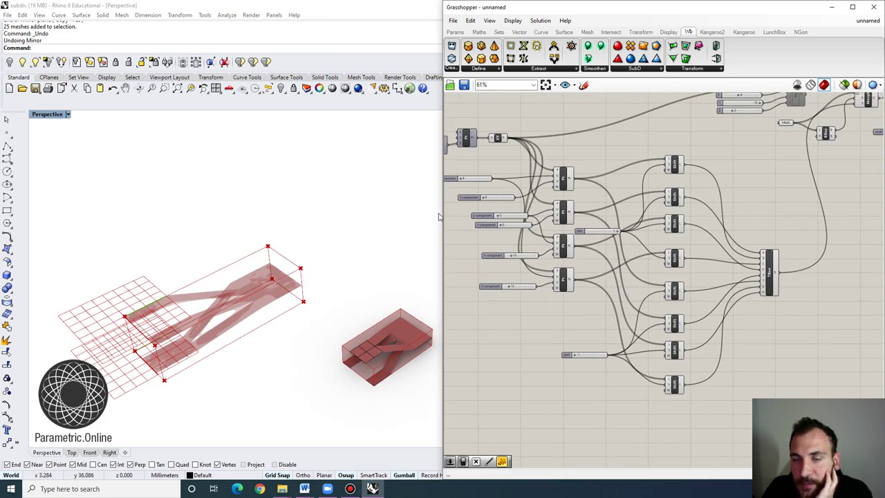
scroll(525, 151, up, 3)
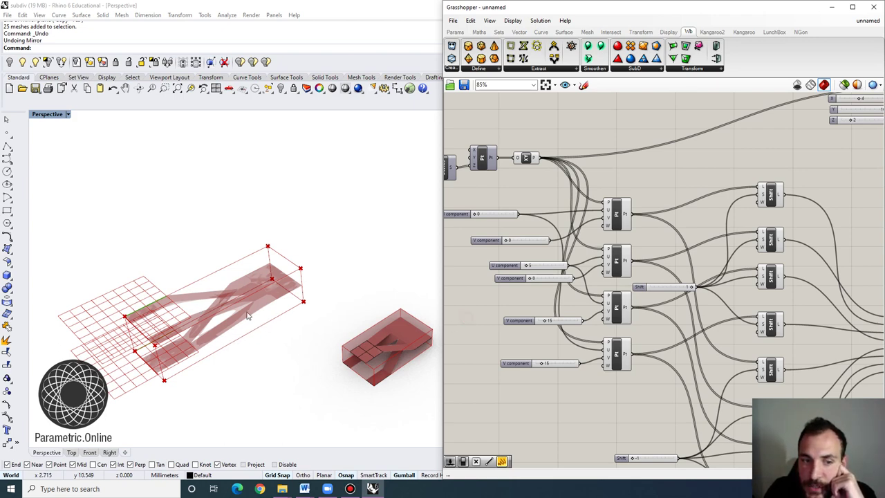
scroll(523, 307, down, 3)
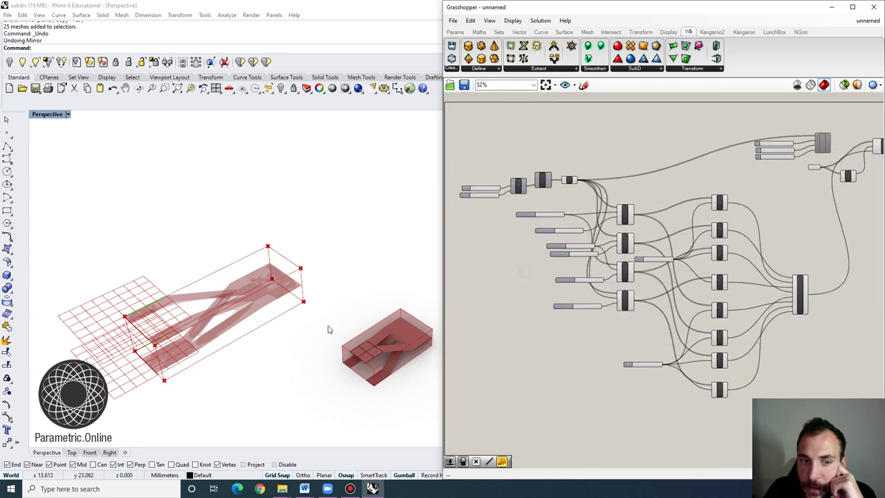
right_drag(538, 276, 504, 276)
scroll(545, 196, up, 2)
scroll(545, 196, down, 3)
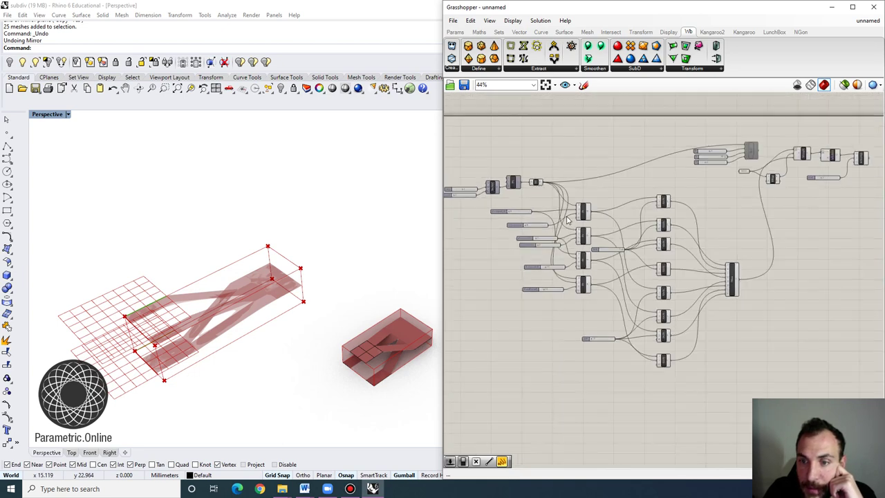
Move the Shift components, their sliders, TBox and the downstream morph components farther away from the four Pt components.
scroll(686, 238, up, 1)
right_drag(657, 238, 611, 209)
drag(728, 386, 576, 147)
right_drag(577, 156, 528, 195)
scroll(528, 195, down, 3)
click(752, 289)
drag(765, 325, 508, 108)
drag(562, 192, 634, 188)
click(605, 163)
scroll(687, 241, up, 3)
right_drag(687, 241, 713, 242)
mouse_move(713, 361)
mouse_down()
mouse_move(686, 316)
mouse_move(531, 145)
mouse_up()
click(550, 139)
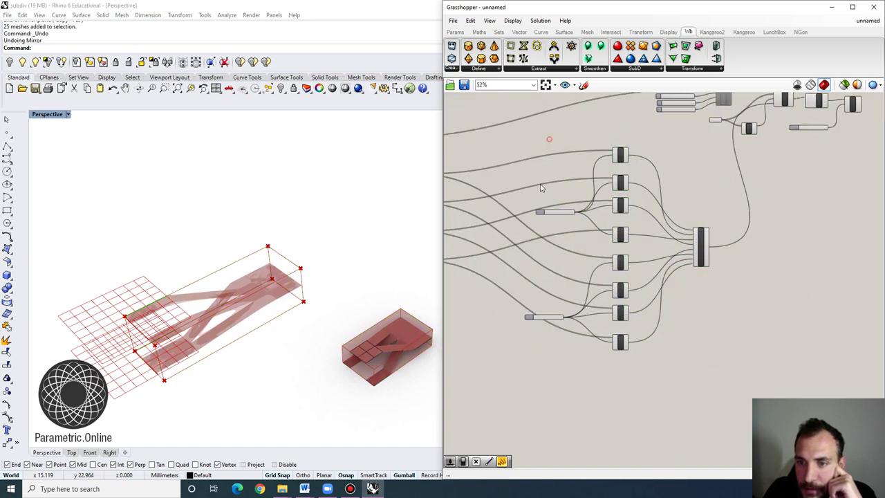
Move both Shift sliders farther away from the column of Shift components.
scroll(540, 193, up, 4)
drag(570, 230, 520, 201)
scroll(580, 231, down, 3)
drag(568, 352, 549, 327)
click(571, 250)
scroll(534, 250, down, 3)
scroll(525, 221, up, 5)
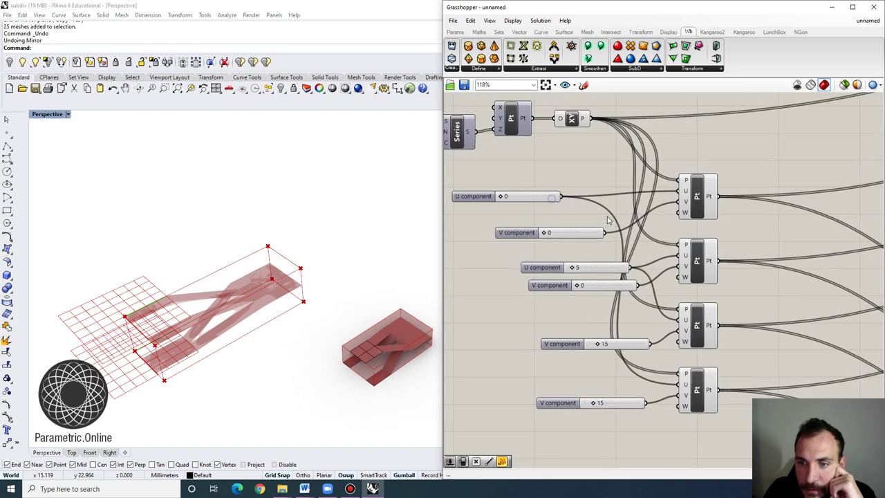
Align all the U component and V component sliders in one column beside the Pt components.
right_drag(593, 222, 598, 222)
drag(570, 201, 600, 201)
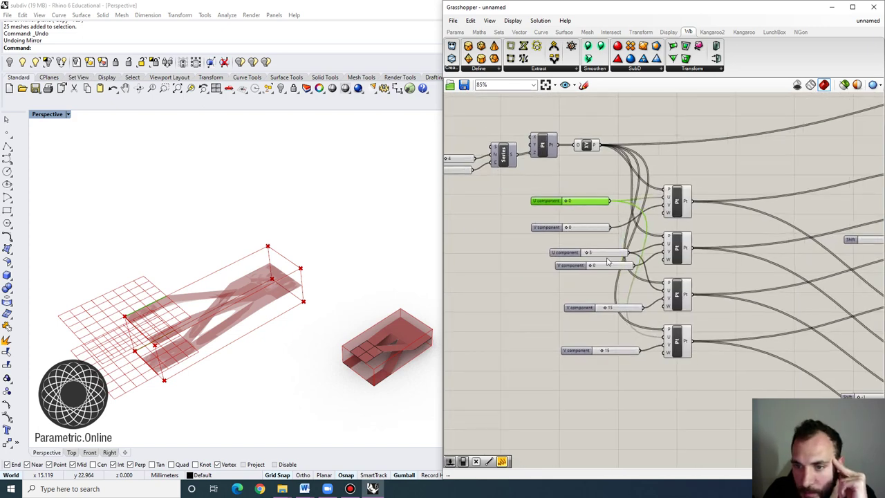
mouse_move(613, 372)
mouse_down()
mouse_move(570, 185)
mouse_move(578, 196)
mouse_up()
click(580, 190)
click(592, 179)
right_drag(641, 271, 648, 249)
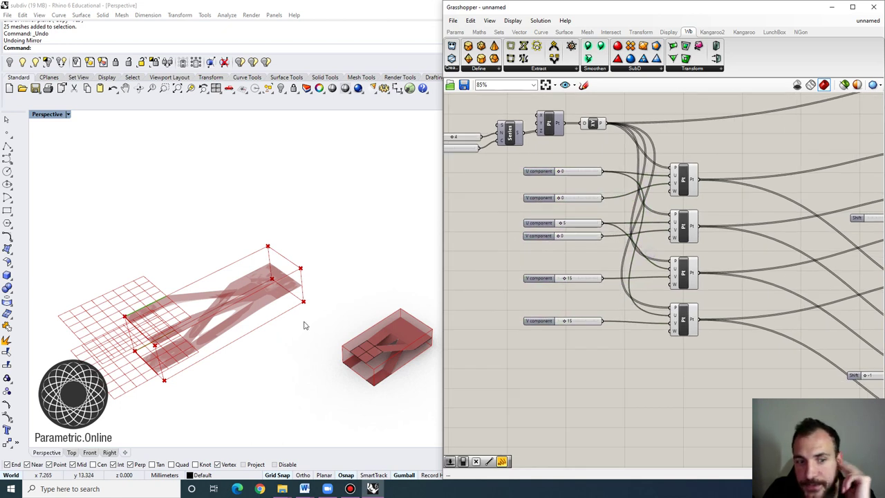
Duplicate the fourth Pt component with its V component slider below the originals and set the copied slider to 7.
right_drag(683, 338, 670, 307)
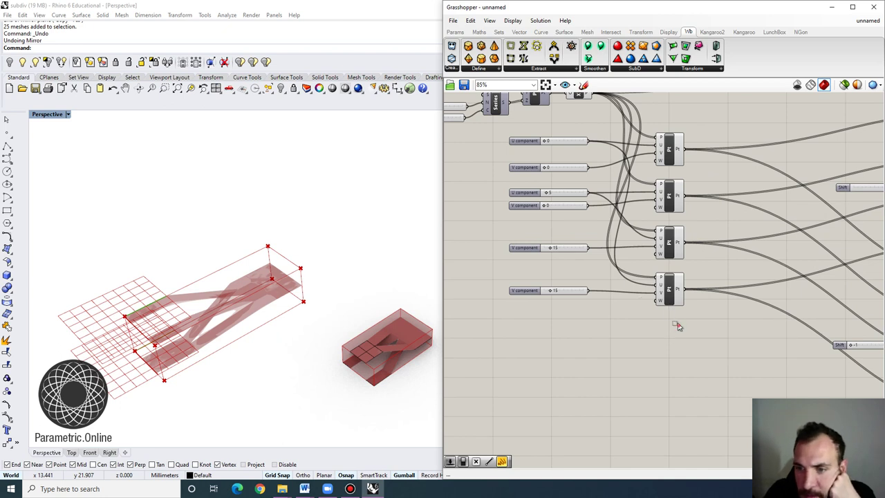
drag(678, 327, 549, 269)
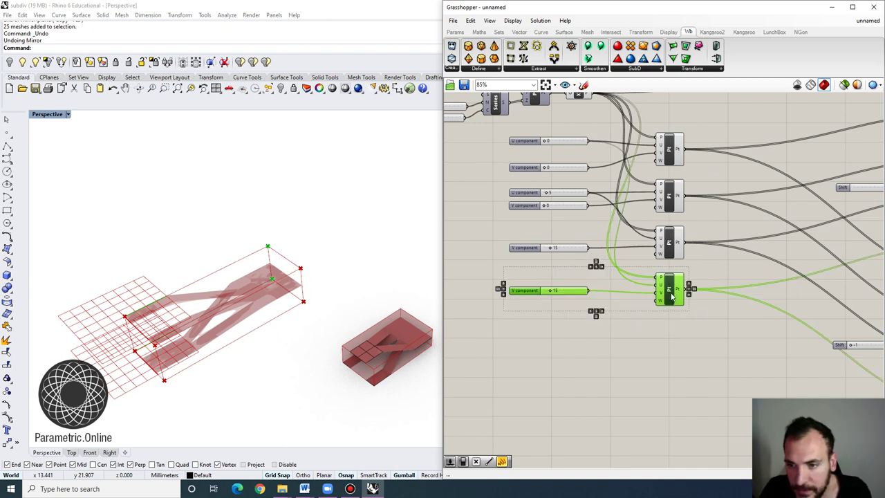
alt+drag(671, 296, 674, 384)
click(660, 341)
right_drag(624, 368, 620, 332)
right_drag(567, 325, 589, 337)
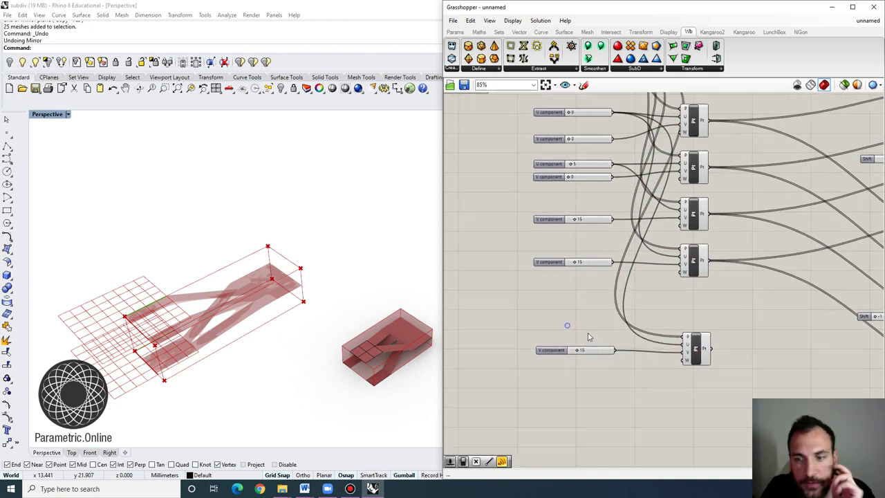
scroll(589, 337, up, 2)
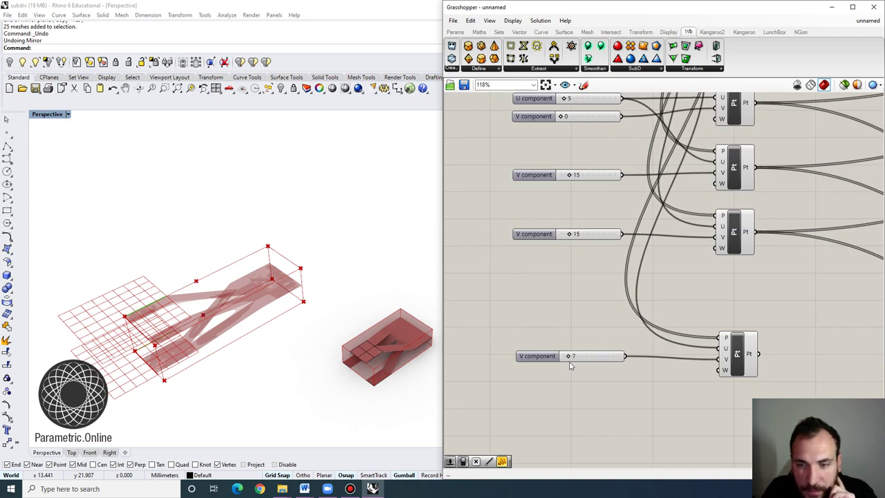
right_drag(608, 367, 598, 341)
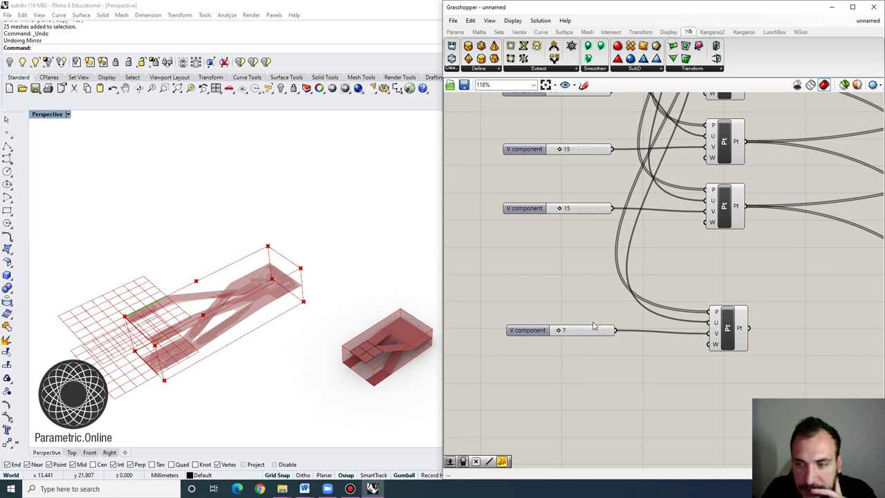
scroll(593, 325, up, 1)
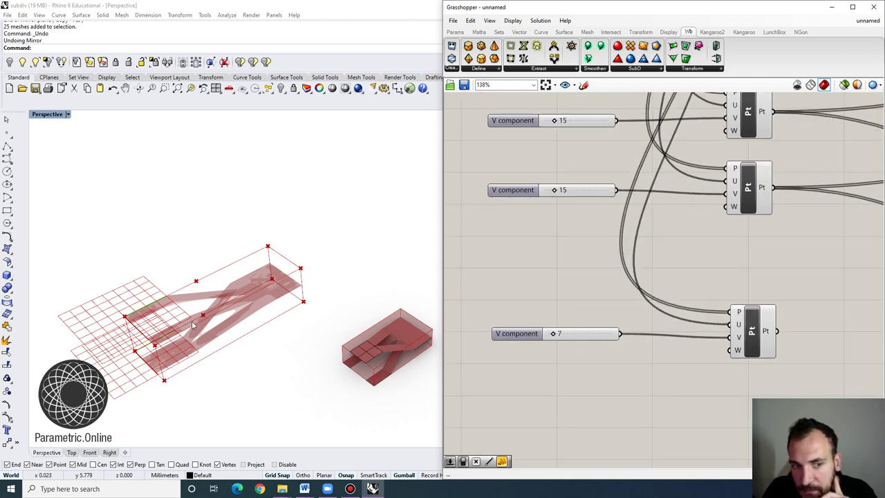
Duplicate the new Pt component and its slider below it, and connect the U component slider of 5 to the copy's U input.
scroll(626, 302, down, 3)
drag(717, 331, 593, 272)
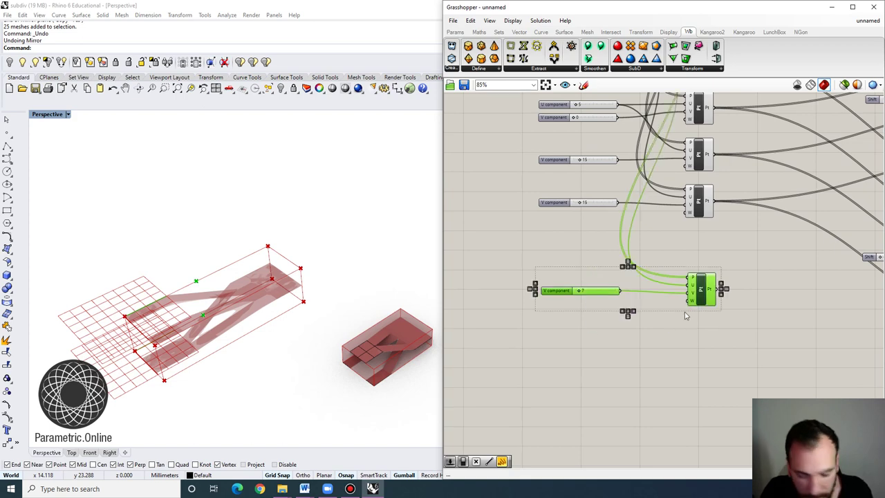
alt+drag(705, 278, 701, 323)
click(751, 321)
scroll(626, 333, up, 3)
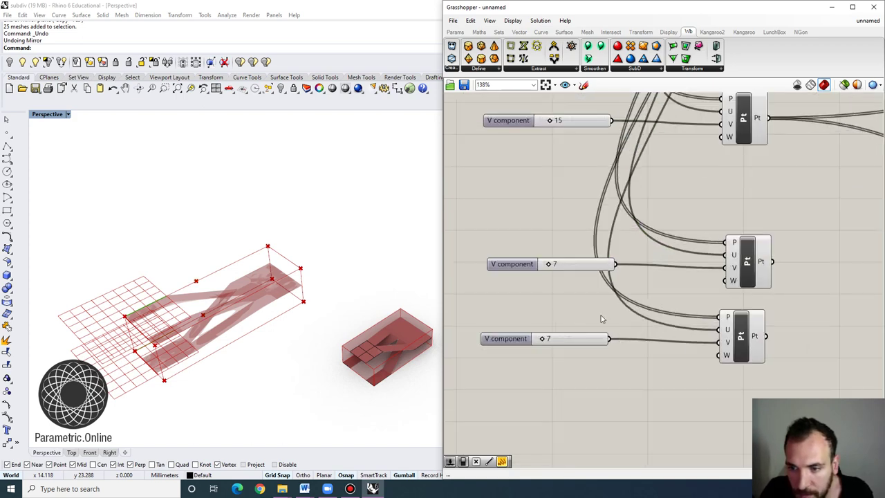
scroll(602, 319, down, 3)
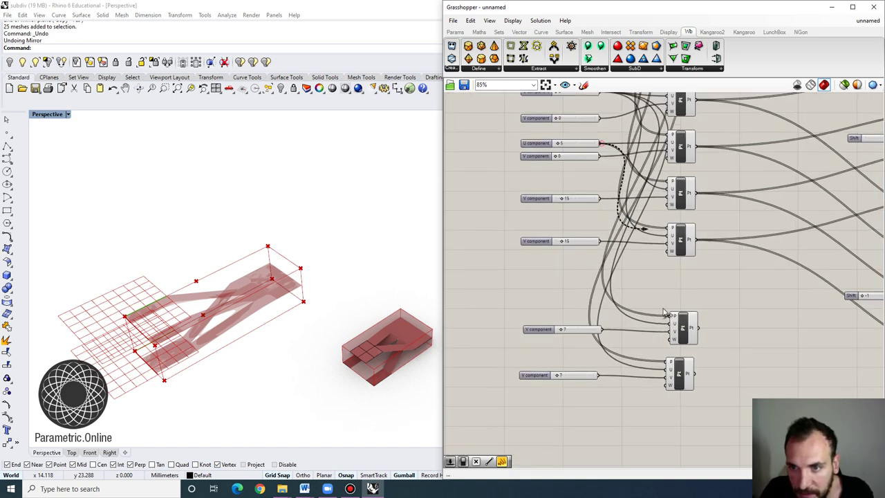
drag(665, 312, 669, 370)
right_drag(231, 367, 273, 350)
scroll(599, 316, down, 2)
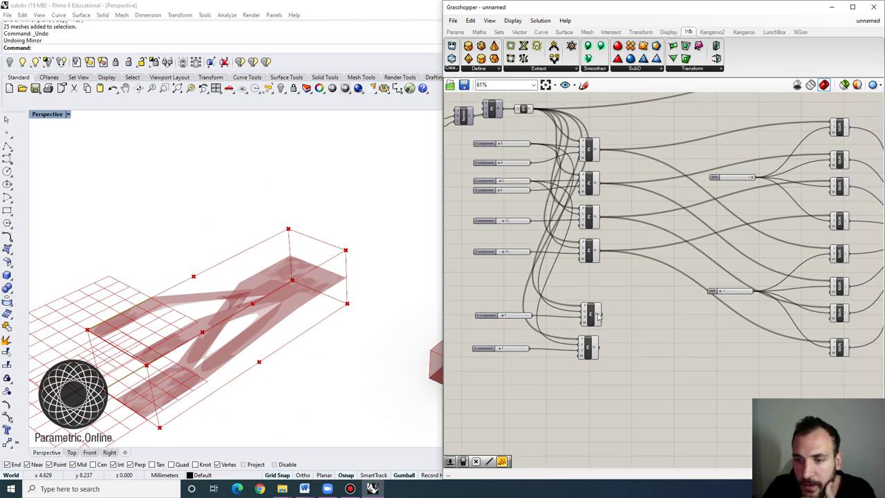
Align the fifth Pt component vertically with the sixth one below it.
right_drag(615, 312, 549, 310)
scroll(548, 311, down, 3)
scroll(662, 223, up, 3)
right_drag(650, 219, 710, 187)
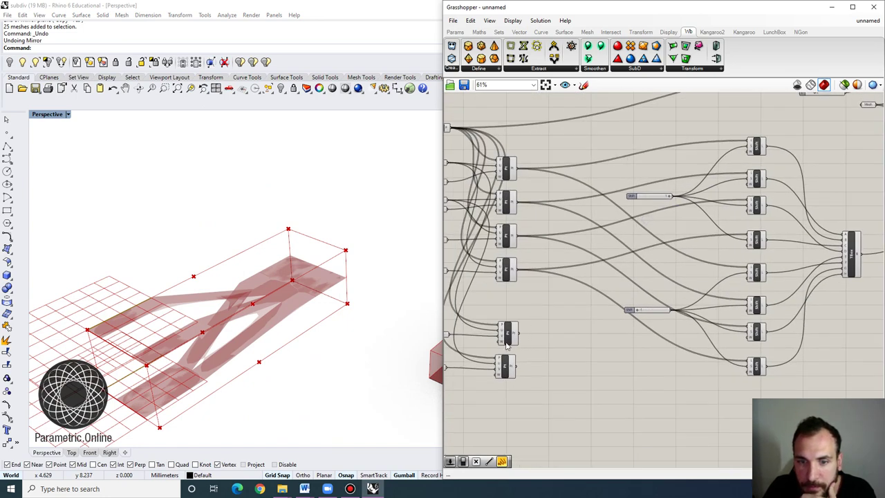
drag(507, 341, 504, 332)
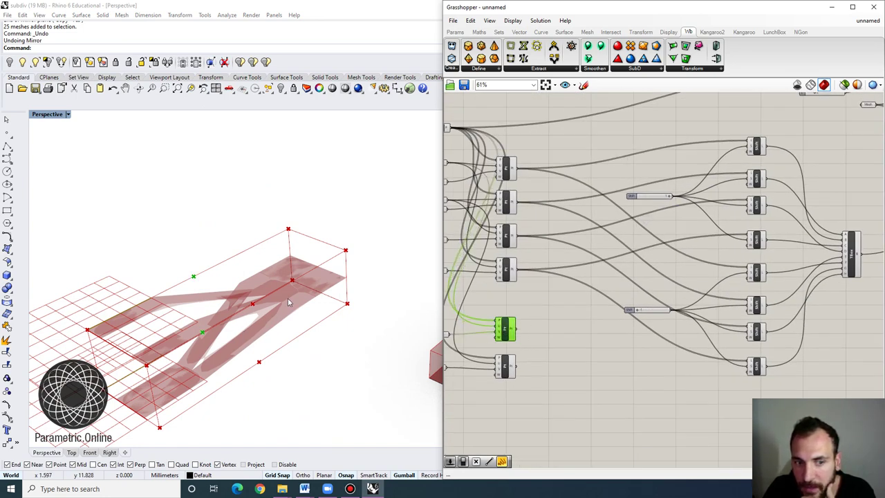
click(609, 265)
Check the TBox and the third and fourth Shift components against the corner points they produce in the viewport.
scroll(747, 241, down, 2)
right_drag(731, 241, 648, 243)
scroll(740, 237, up, 3)
click(747, 252)
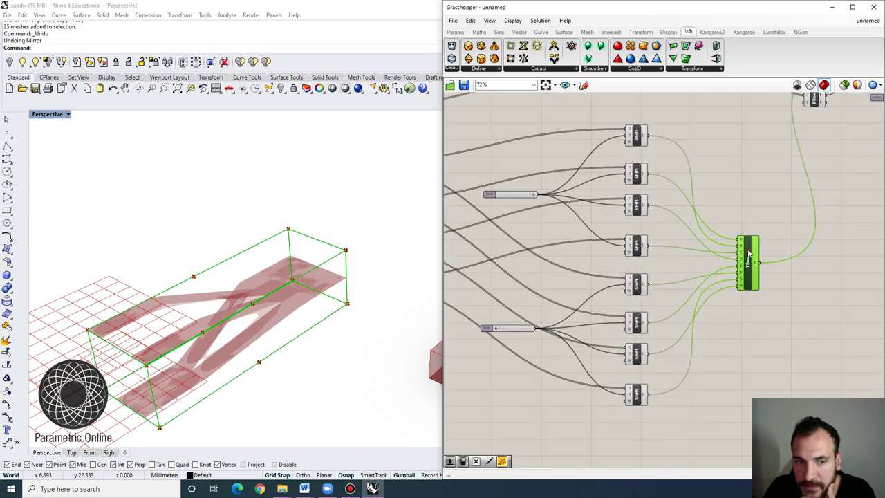
right_drag(556, 257, 607, 247)
click(647, 225)
scroll(647, 225, down, 3)
right_drag(647, 226, 706, 222)
scroll(731, 212, up, 2)
drag(758, 247, 702, 196)
scroll(728, 216, down, 1)
scroll(702, 217, up, 1)
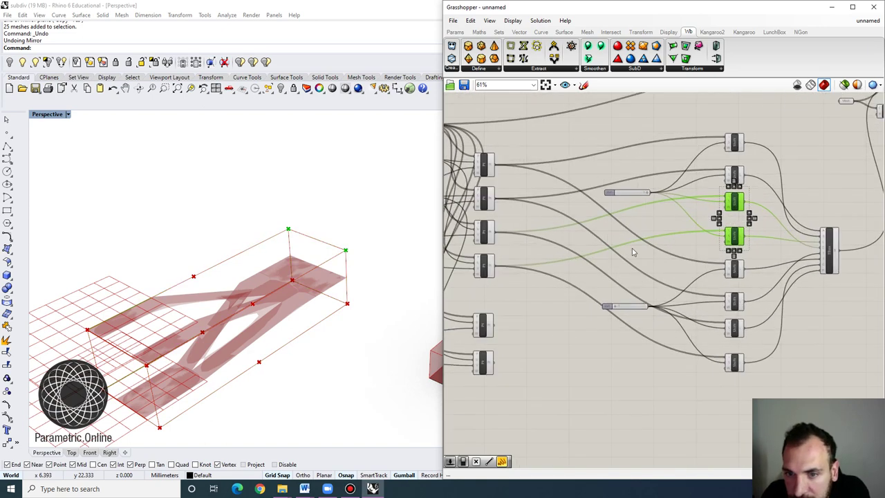
drag(689, 203, 562, 278)
scroll(756, 231, up, 1)
right_drag(725, 255, 695, 239)
scroll(713, 250, down, 2)
click(636, 262)
Move the lower four Shift components and their -1 slider down to open space below the upper group.
drag(741, 354, 590, 256)
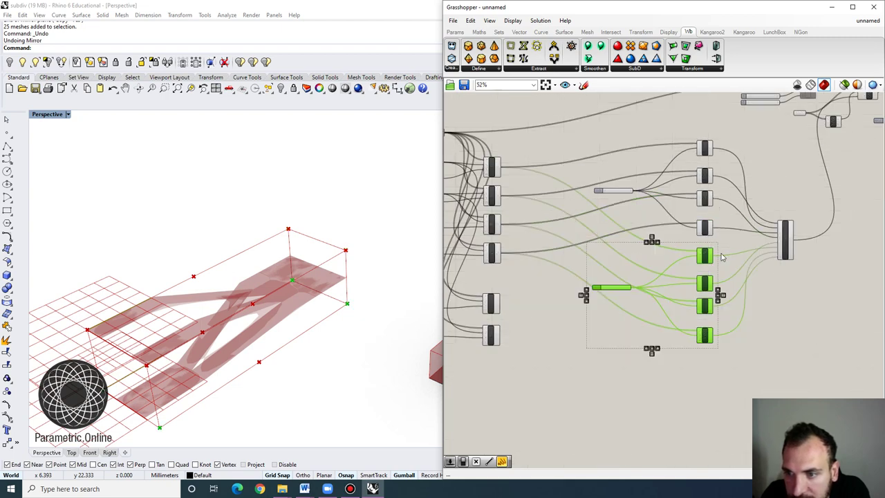
drag(706, 254, 702, 304)
click(697, 267)
right_drag(681, 254, 731, 257)
scroll(731, 258, up, 1)
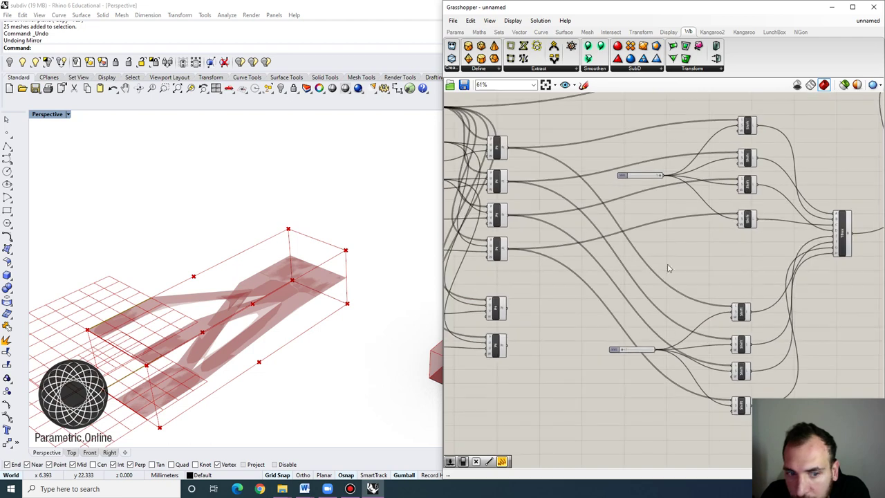
scroll(723, 236, up, 1)
right_drag(479, 321, 533, 309)
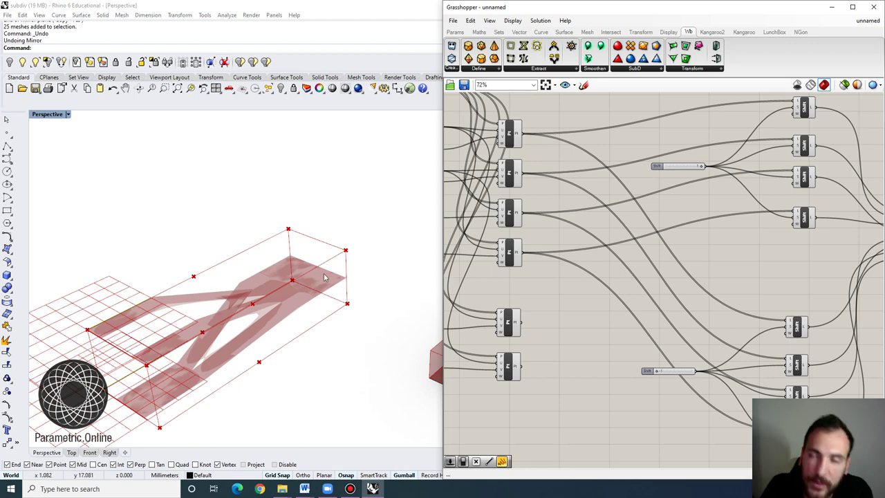
Duplicate the upper group's third and fourth Shift components and feed the copies' L inputs from the fifth and sixth Pt components.
right_drag(662, 198, 590, 180)
right_drag(694, 210, 714, 209)
drag(776, 226, 753, 229)
key(ctrl+v)
right_drag(611, 262, 635, 250)
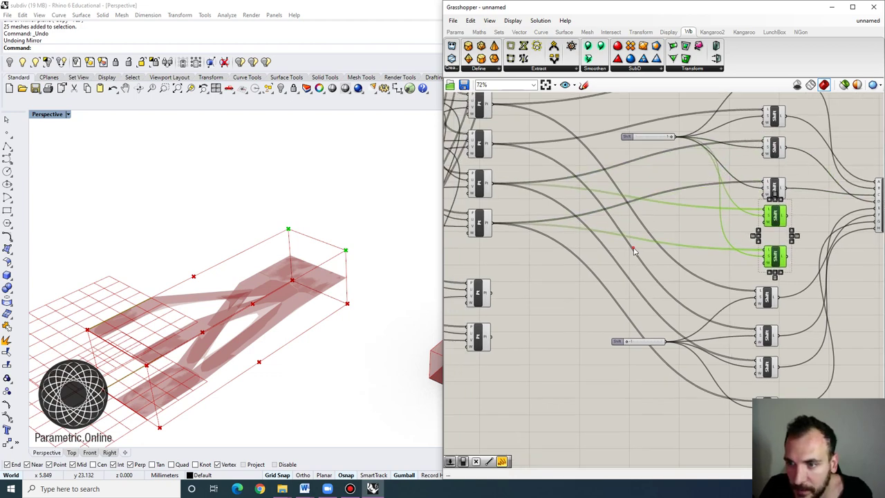
click(635, 251)
drag(490, 293, 766, 210)
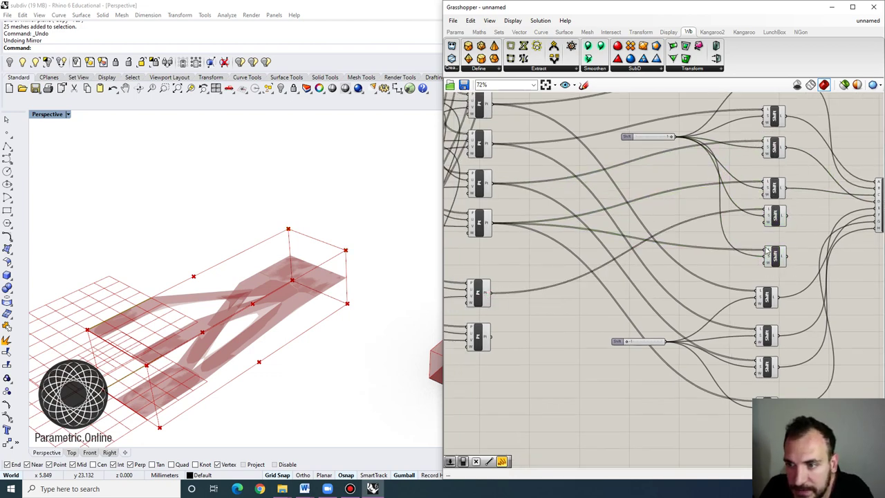
drag(765, 249, 491, 336)
Connect the two copied Shift components to the TBox's C and D inputs in place of the original third and fourth ones.
right_drag(883, 172, 782, 173)
scroll(782, 173, up, 2)
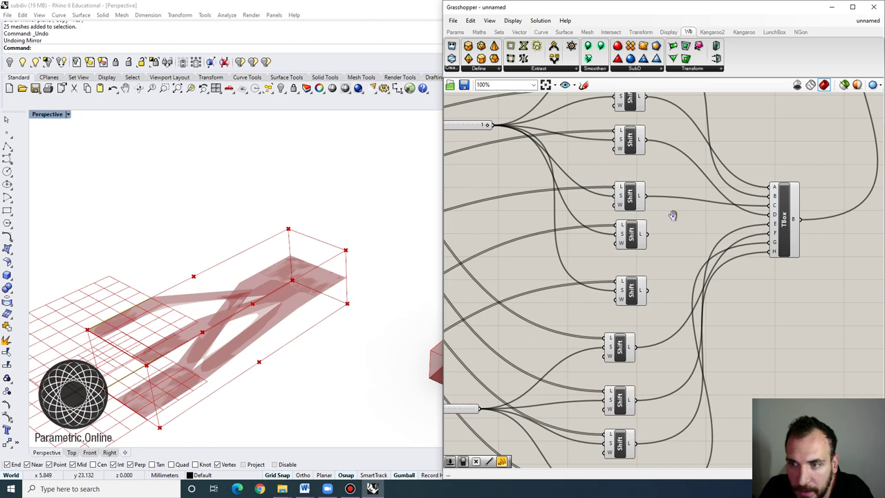
right_drag(673, 215, 595, 265)
scroll(625, 263, up, 3)
click(753, 256)
click(505, 247)
scroll(545, 234, down, 1)
right_drag(543, 235, 617, 272)
click(570, 292)
click(569, 260)
scroll(591, 268, down, 2)
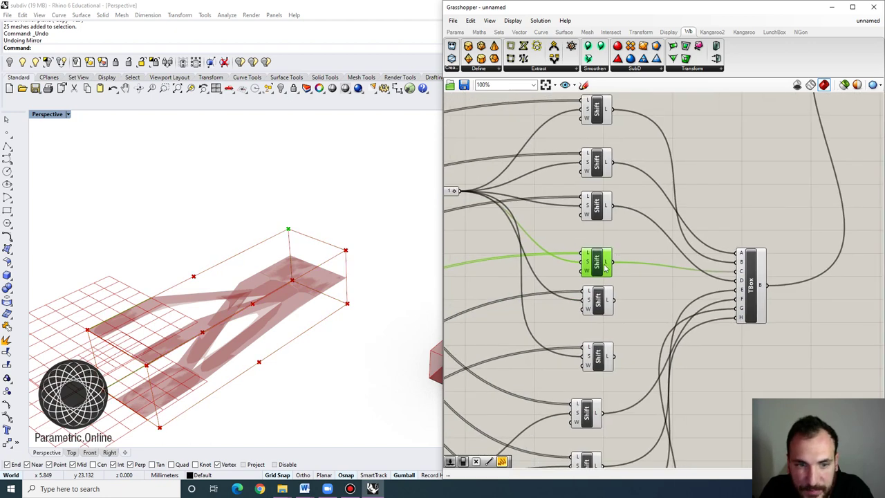
click(599, 303)
mouse_move(739, 281)
mouse_down()
mouse_move(737, 271)
mouse_move(740, 281)
mouse_up()
click(597, 207)
right_drag(301, 317, 302, 303)
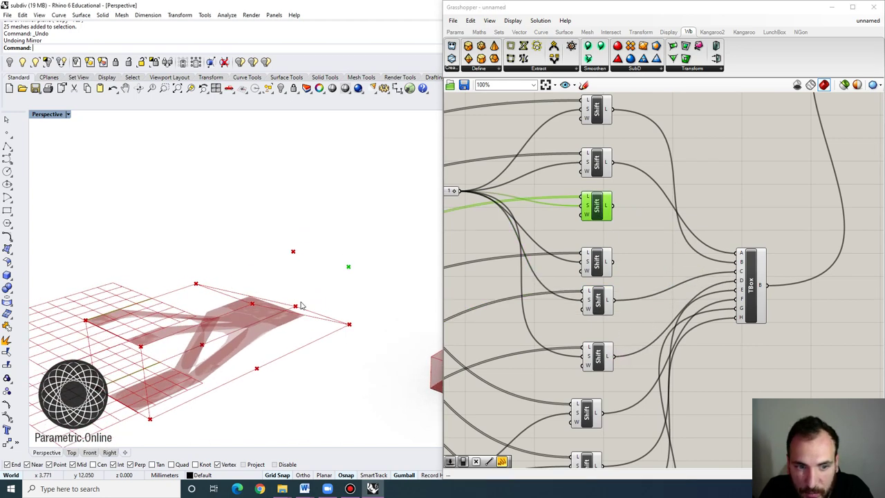
Bring the two copied Shift components closer together and move the disconnected originals below the lower Shift group.
right_drag(565, 308, 583, 276)
scroll(643, 270, down, 2)
scroll(646, 258, up, 1)
right_drag(641, 270, 612, 253)
click(624, 258)
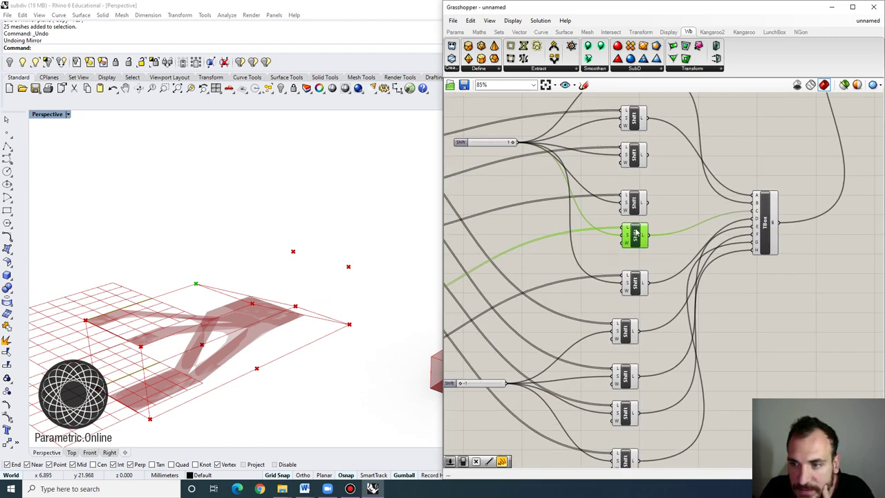
drag(635, 289, 635, 274)
drag(669, 212, 609, 143)
scroll(639, 160, down, 3)
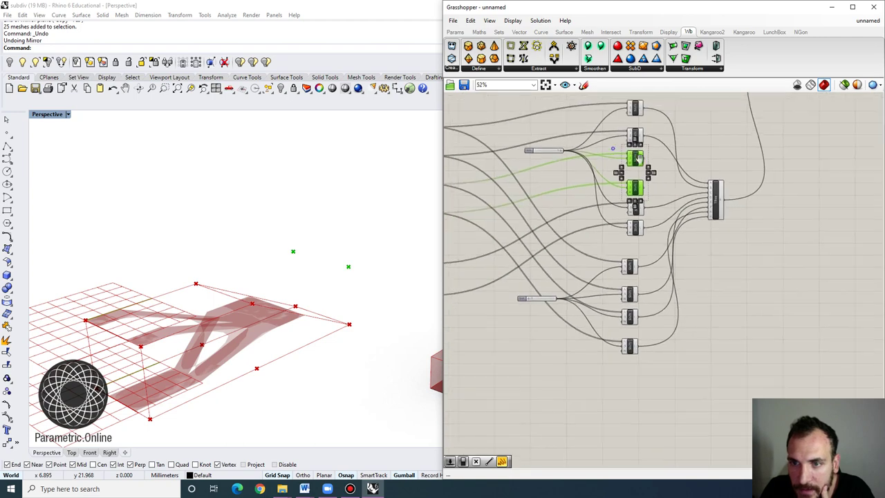
right_drag(636, 158, 672, 166)
drag(670, 166, 654, 385)
right_drag(681, 334, 632, 325)
scroll(626, 261, up, 1)
Move the upper Shift slider farther from its components and place the two copied Shift components directly under the second one.
right_drag(625, 261, 665, 281)
click(552, 152)
drag(537, 146, 480, 157)
right_drag(692, 257, 679, 254)
drag(679, 252, 646, 165)
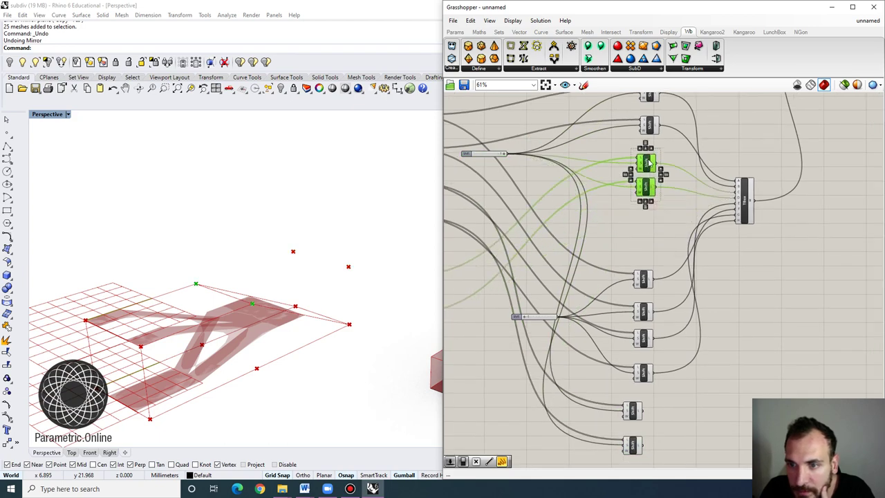
Duplicate the first two Shift components of the -1 group above it and feed their L inputs from the two new Pt components.
right_drag(691, 296, 763, 293)
drag(735, 251, 704, 310)
alt+drag(719, 278, 721, 215)
click(636, 227)
drag(486, 277, 711, 246)
drag(515, 301, 482, 311)
scroll(743, 207, up, 3)
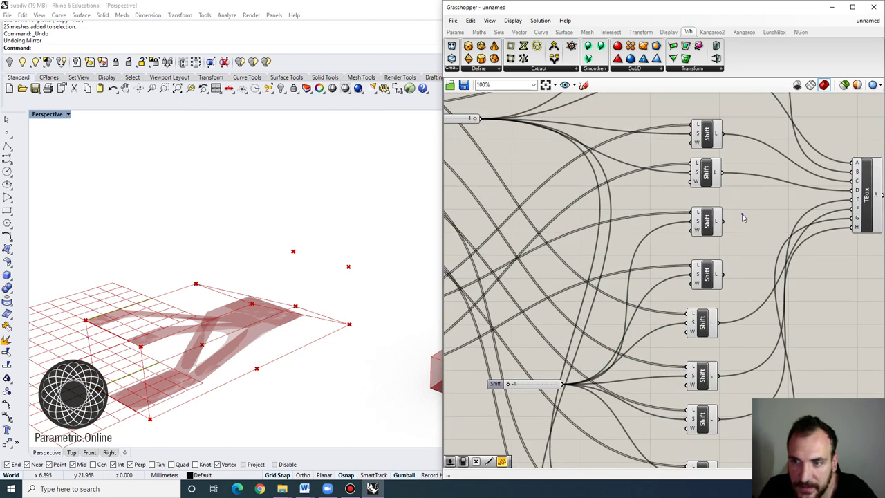
Identify which corner points the Shift components of the -1 group output by selecting them one after another.
right_drag(742, 217, 636, 213)
drag(638, 285, 576, 208)
right_drag(644, 226, 608, 229)
click(618, 258)
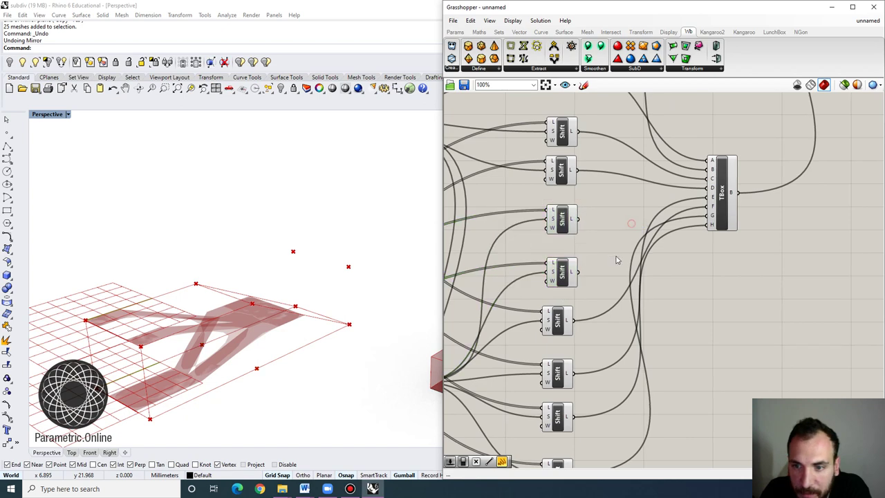
scroll(647, 231, down, 2)
scroll(607, 279, up, 1)
click(580, 299)
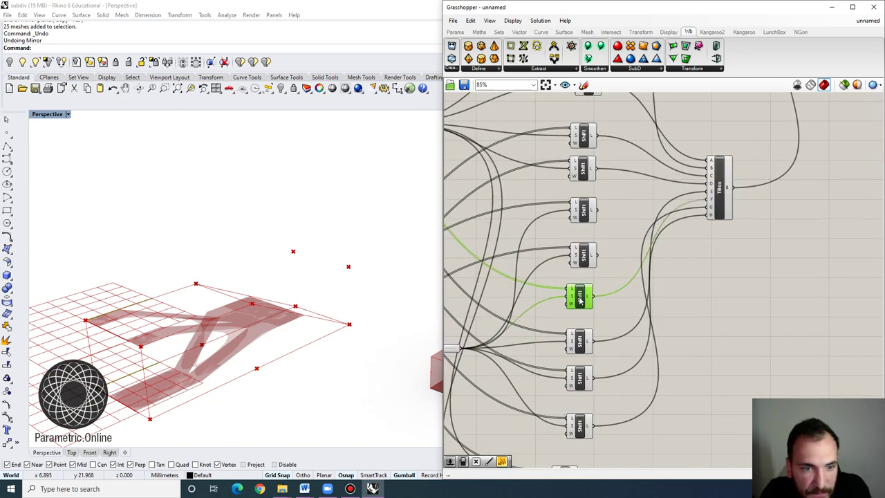
click(581, 346)
click(585, 374)
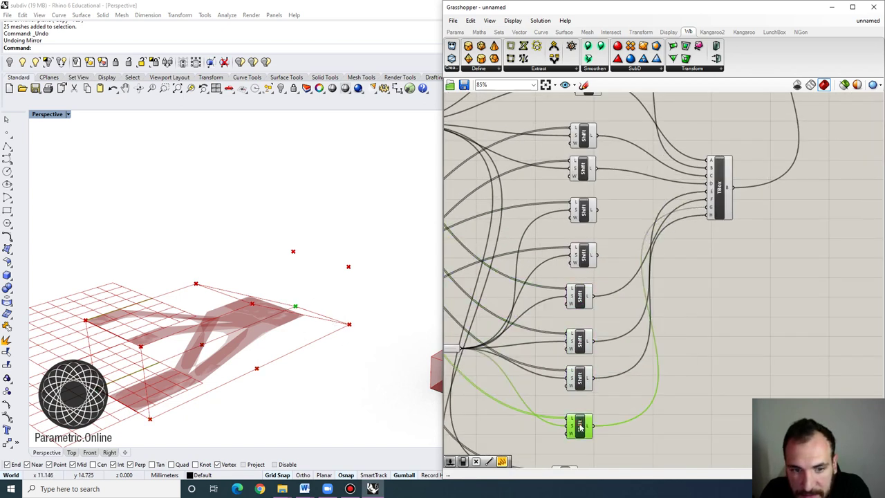
Connect the two new -1 Shift components to the TBox's G and H inputs in place of the two previously wired there.
drag(620, 440, 563, 374)
drag(624, 270, 561, 199)
click(581, 377)
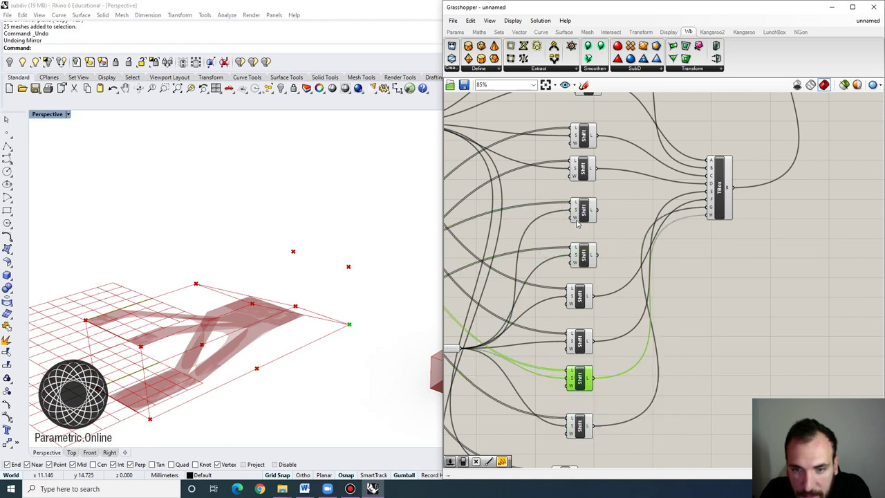
click(583, 258)
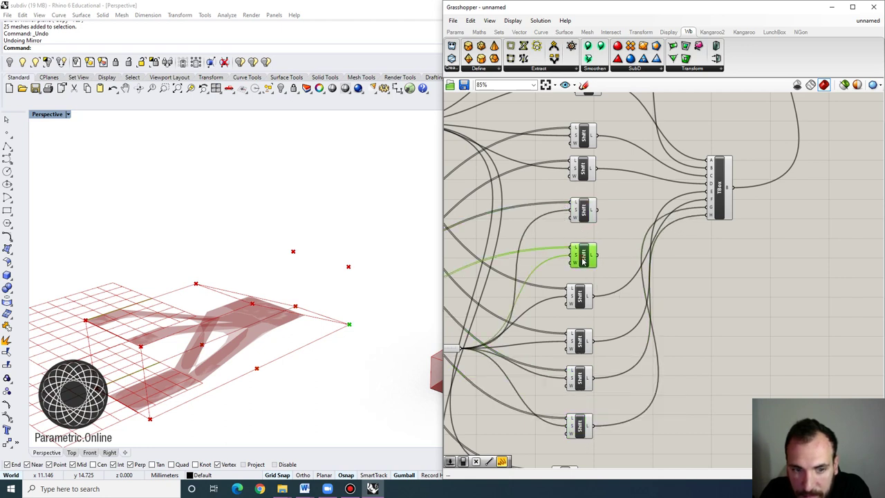
click(577, 384)
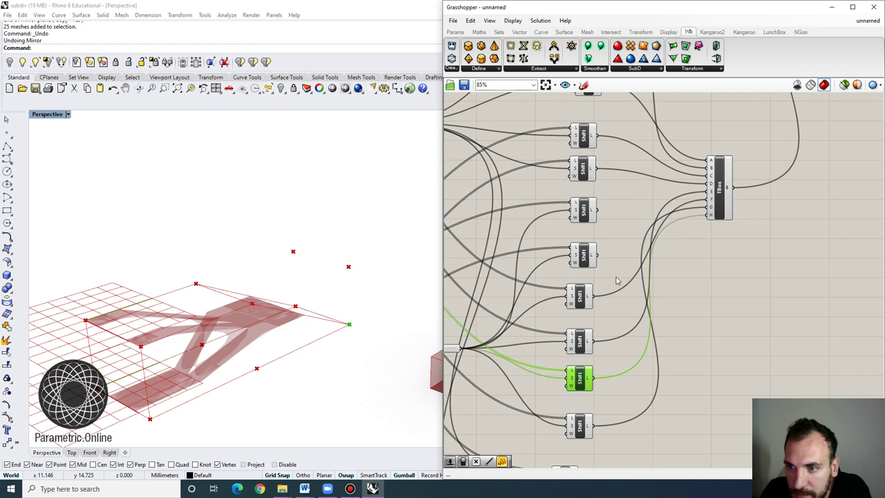
click(588, 255)
drag(719, 216, 715, 215)
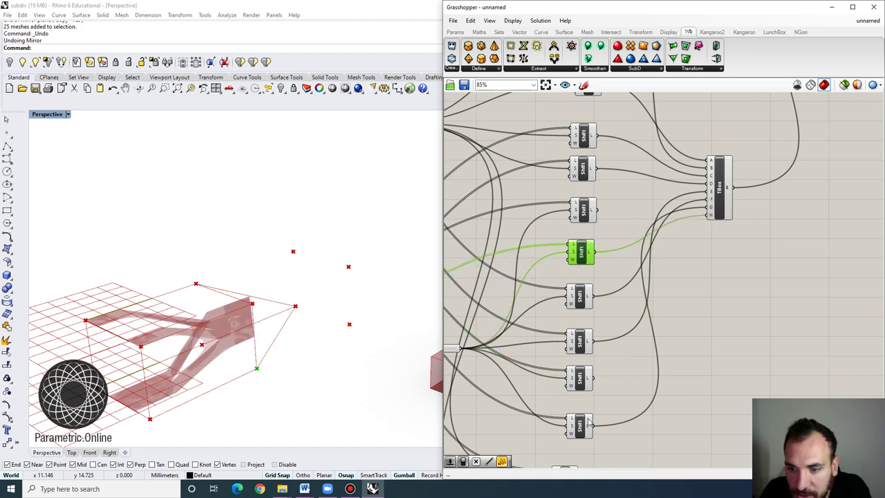
click(581, 423)
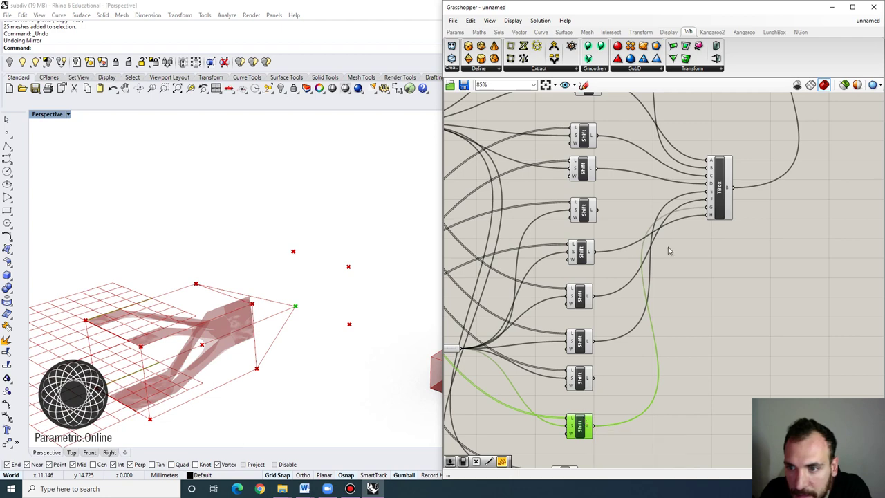
drag(706, 213, 706, 211)
click(703, 284)
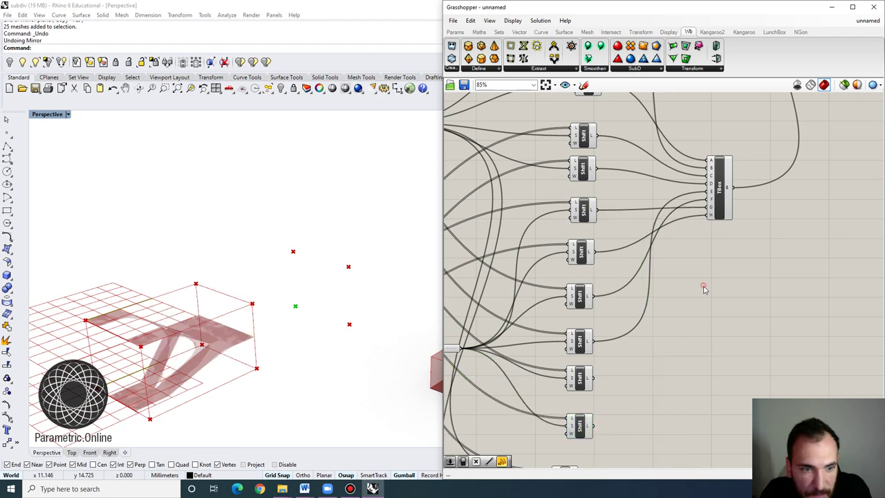
Examine the rewired twisted box, its morphed mesh and the remaining corner points from different angles in the perspective view.
right_drag(320, 331, 304, 346)
scroll(304, 346, down, 3)
scroll(288, 342, up, 3)
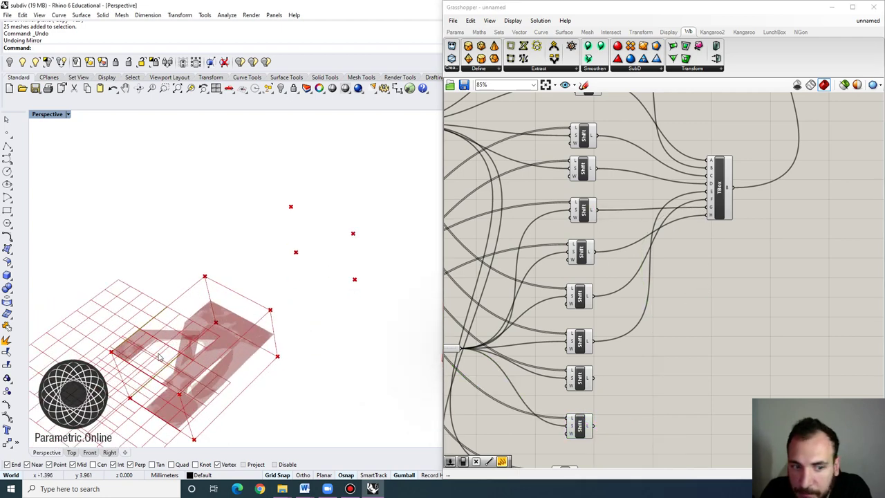
right_drag(318, 303, 247, 321)
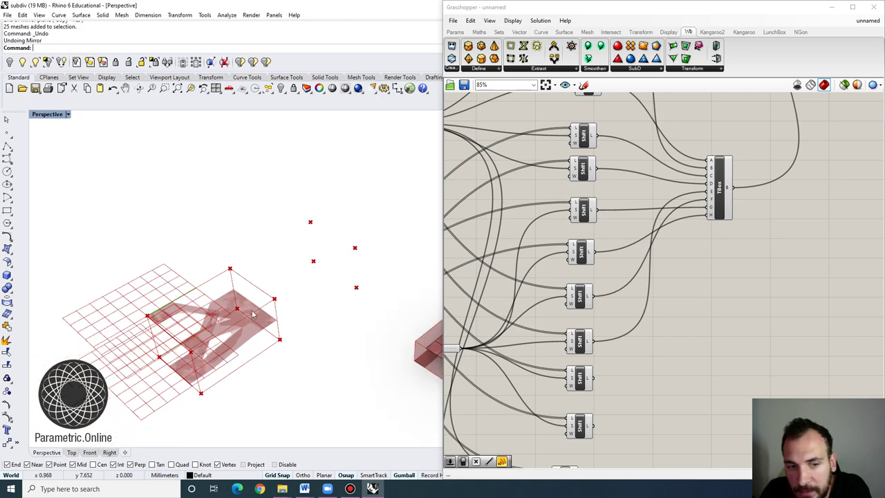
scroll(250, 339, down, 2)
scroll(274, 318, up, 2)
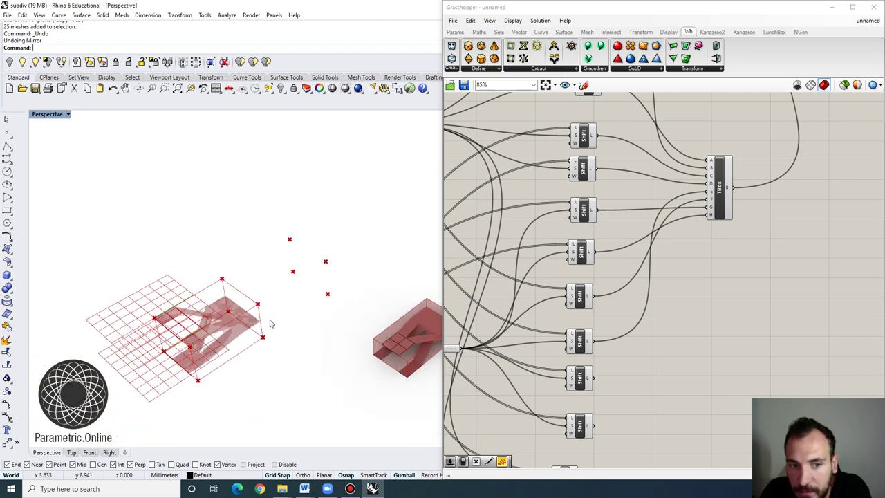
scroll(626, 316, down, 2)
Move the two lowest disconnected Shift components slightly away from the rest of the -1 group.
right_drag(617, 329, 612, 253)
scroll(609, 290, up, 1)
drag(627, 419, 578, 340)
drag(589, 336, 600, 345)
click(630, 318)
Place a wired copy of the TBox below the original and move the original farther from the Shift components.
scroll(664, 233, down, 2)
right_drag(673, 211, 668, 242)
scroll(685, 194, up, 2)
click(696, 168)
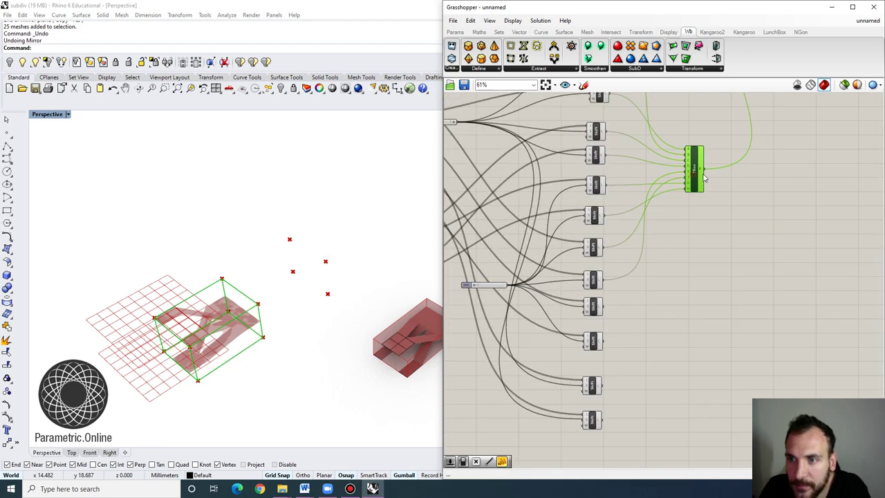
drag(696, 168, 730, 312)
click(659, 352)
right_drag(658, 392, 654, 384)
Check which box corners the connected Shift components output to find the face shared with the second twisted box.
right_drag(291, 316, 259, 315)
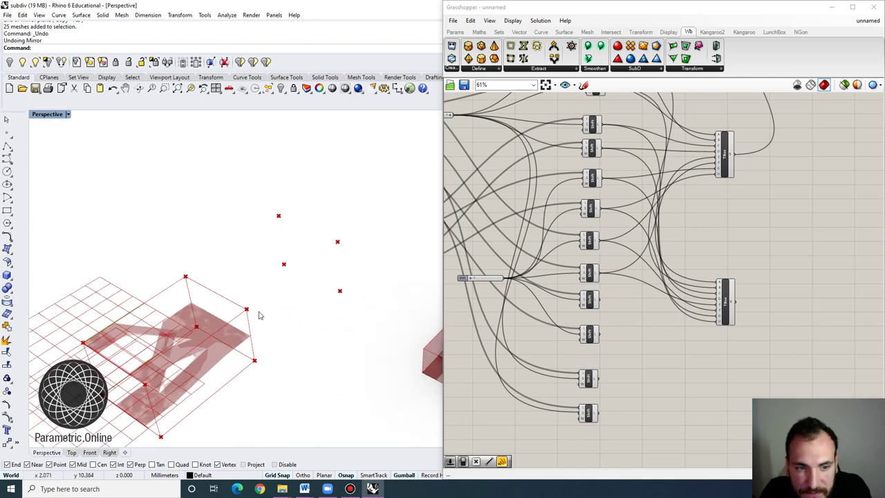
scroll(620, 322, down, 2)
right_drag(621, 322, 612, 365)
scroll(612, 365, up, 3)
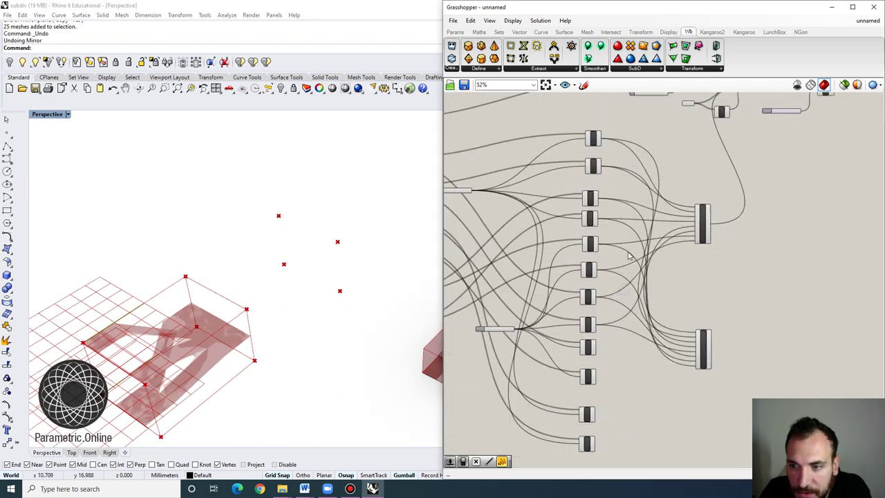
right_drag(587, 209, 607, 223)
click(580, 259)
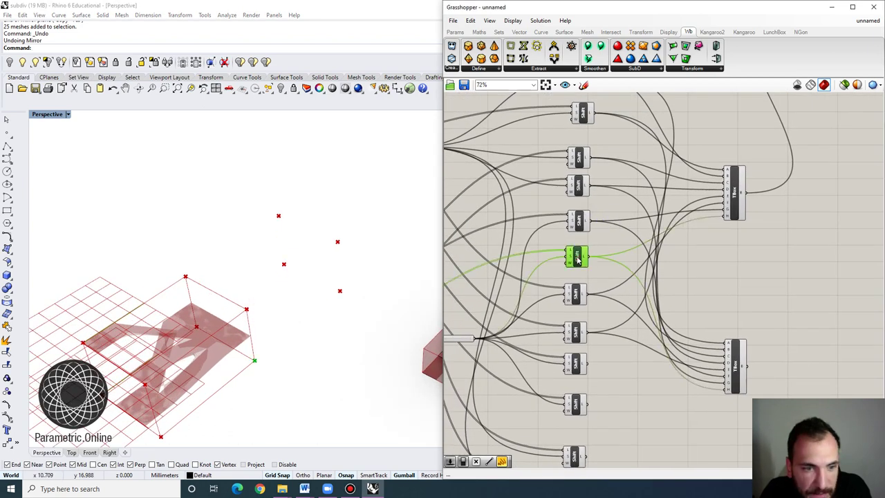
click(583, 223)
click(580, 258)
scroll(613, 282, down, 2)
right_drag(612, 282, 678, 279)
scroll(681, 157, up, 2)
right_drag(656, 168, 630, 181)
click(607, 133)
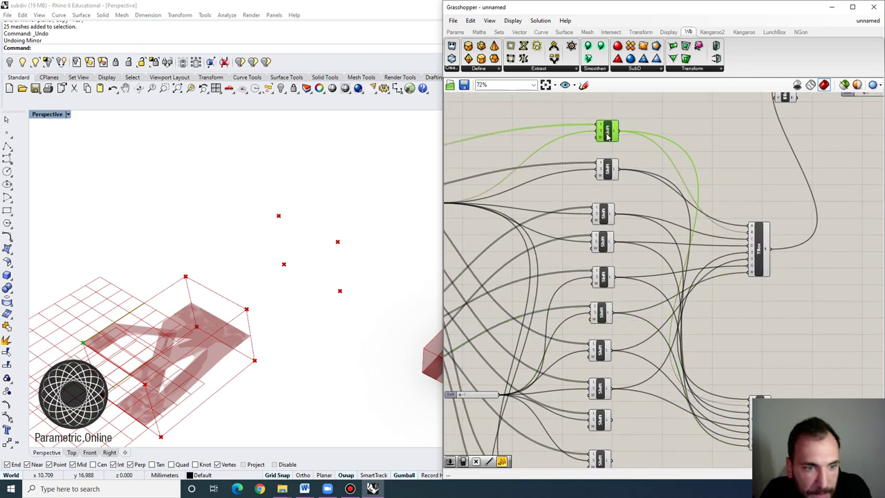
click(609, 171)
click(606, 242)
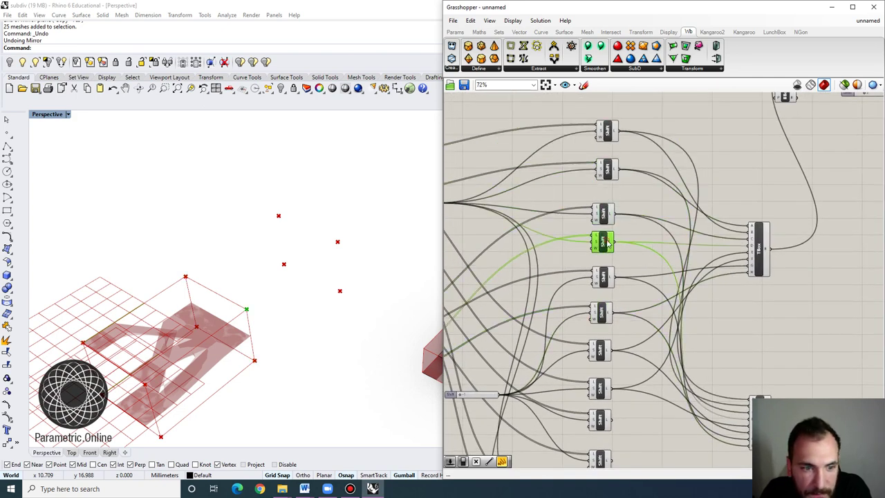
Try to rewire the copied TBox by feeding its A input from the fourth Shift component and disconnecting inherited wires.
right_drag(618, 249, 626, 209)
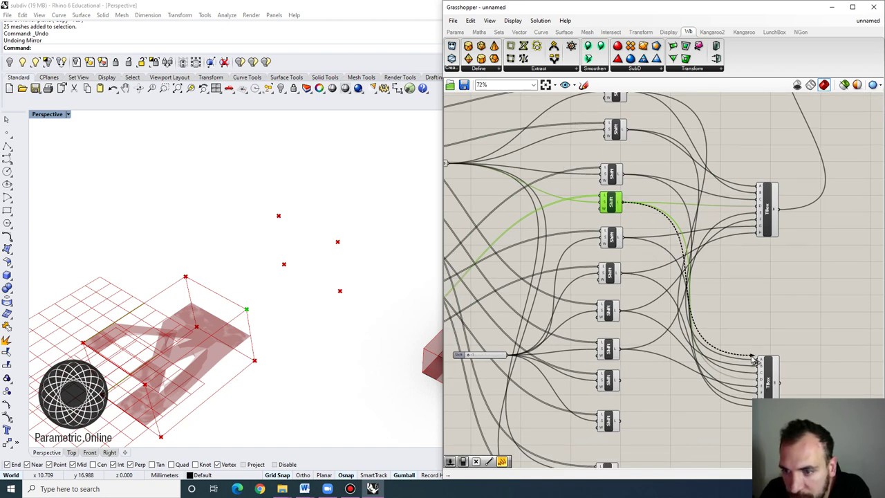
scroll(739, 346, up, 2)
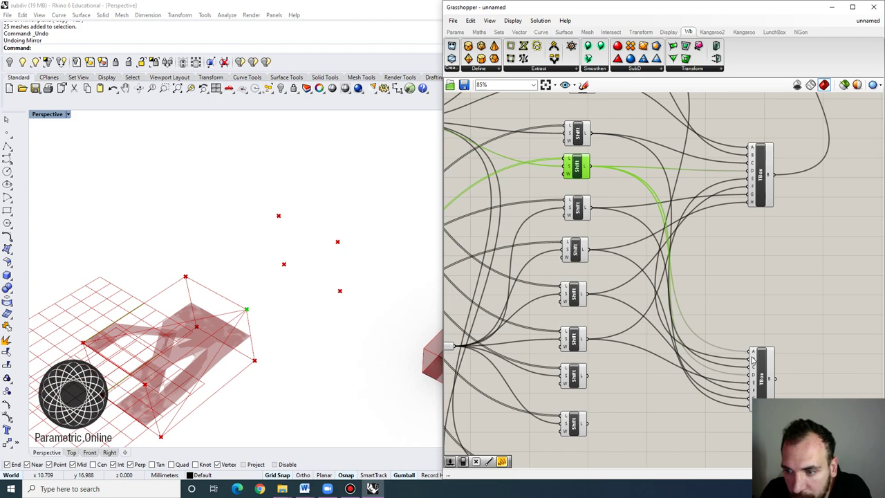
right_click(753, 358)
mouse_move(796, 328)
click(712, 327)
scroll(738, 373, up, 2)
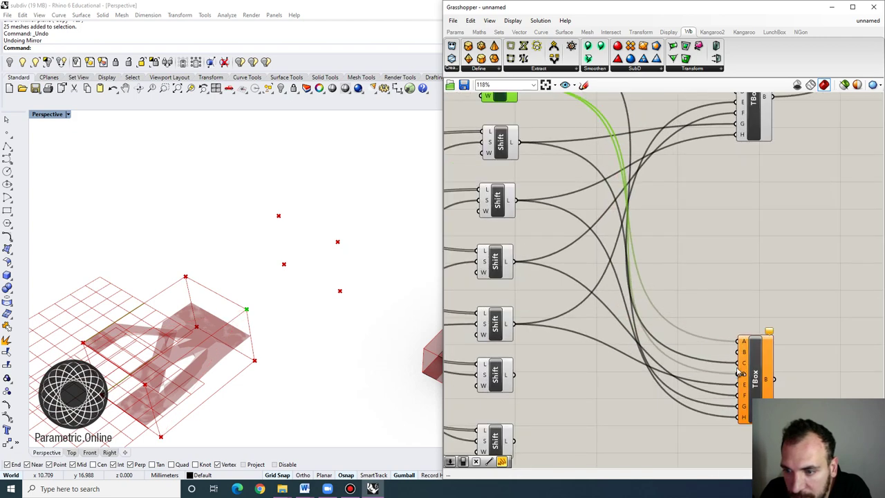
right_click(740, 374)
click(724, 327)
scroll(724, 327, down, 3)
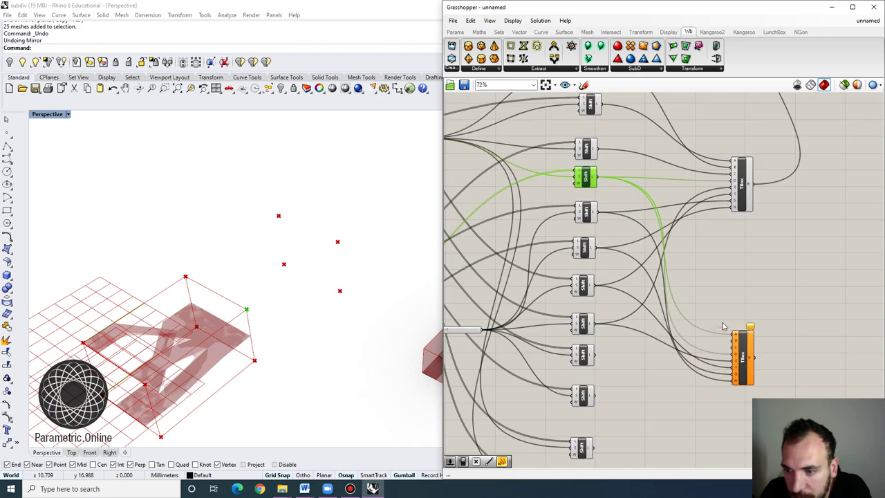
scroll(726, 332, up, 2)
Replace the copied TBox with a new, unconnected Twisted Box component below the original one.
click(755, 358)
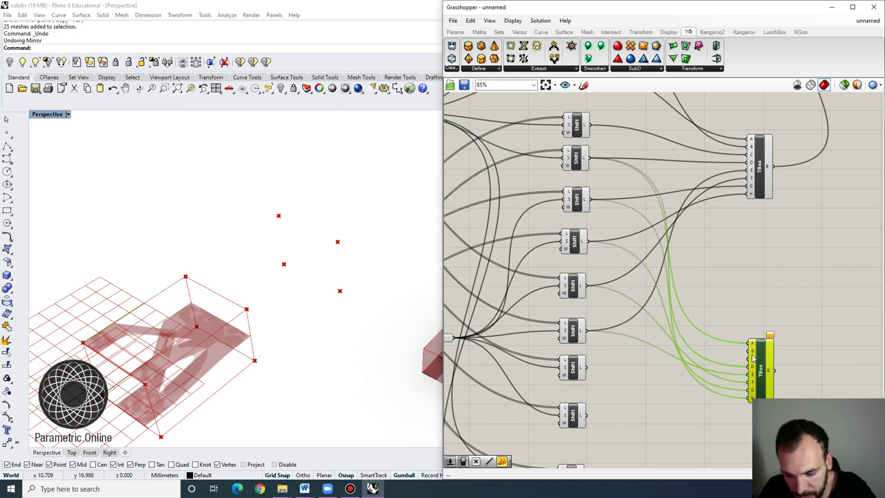
key(Delete)
double_click(751, 311)
text(tbox)
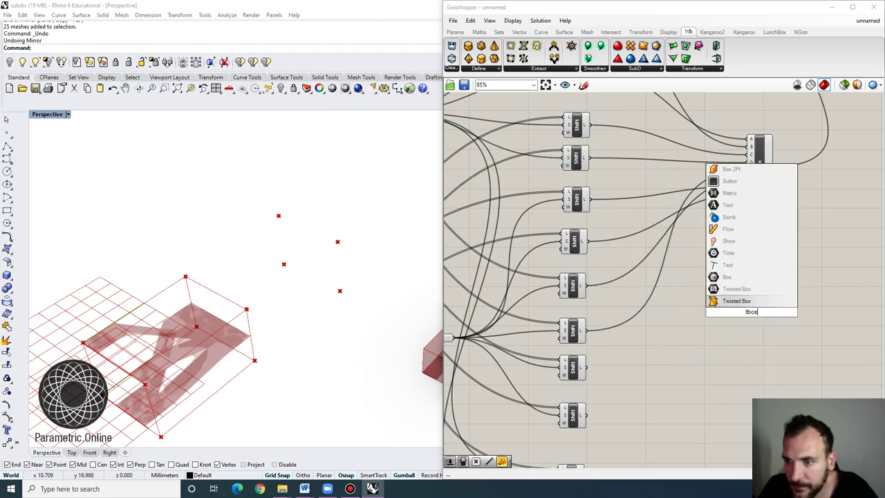
key(Return)
drag(760, 326, 768, 370)
Connect the fourth Shift component to the new TBox's A input and the third one to its B input.
click(577, 200)
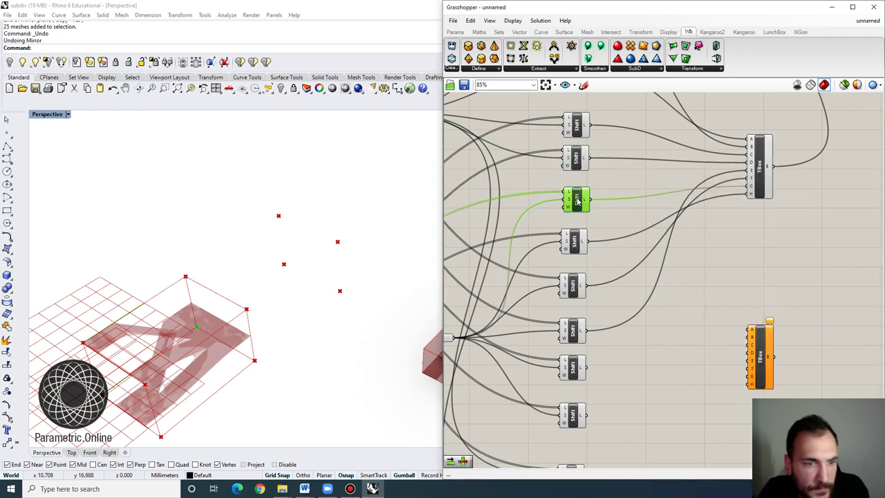
click(576, 157)
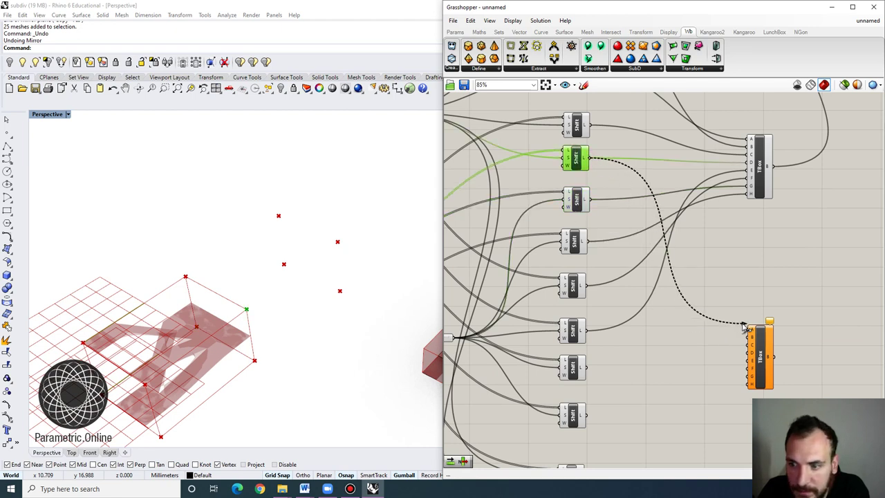
click(575, 206)
click(580, 249)
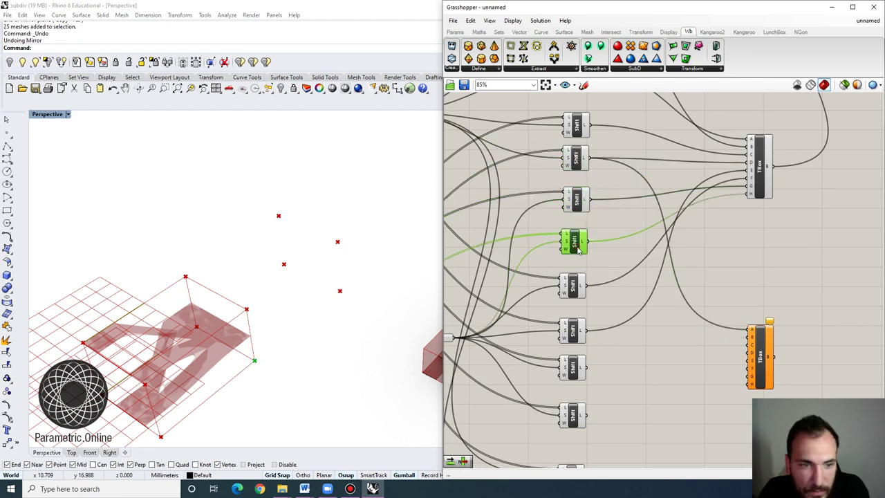
scroll(590, 240, down, 1)
right_drag(590, 241, 592, 286)
click(582, 252)
right_drag(583, 253, 584, 287)
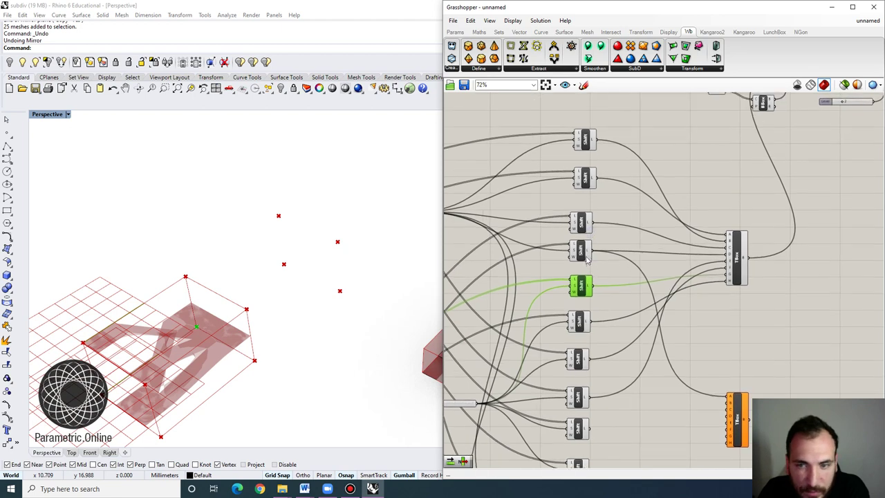
click(583, 255)
click(584, 225)
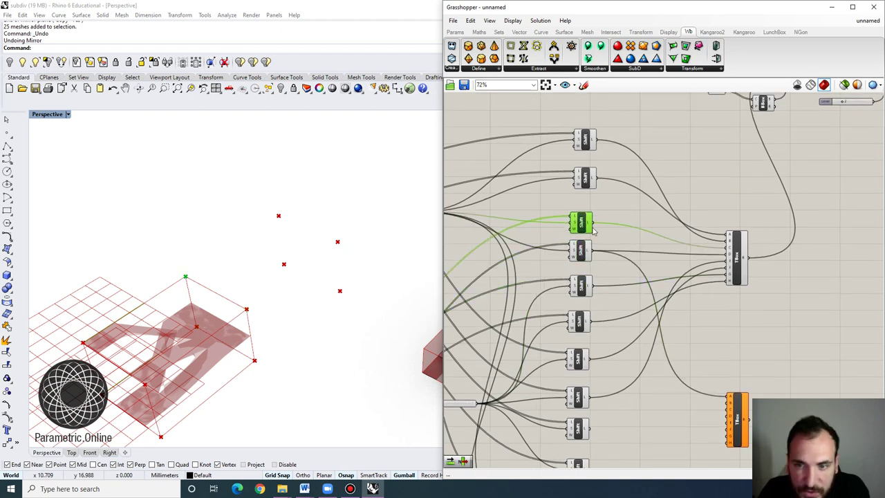
drag(748, 401, 733, 409)
Connect the lowest Shift component to the new TBox's C input and the one above it to D, then nudge the TBox.
click(587, 179)
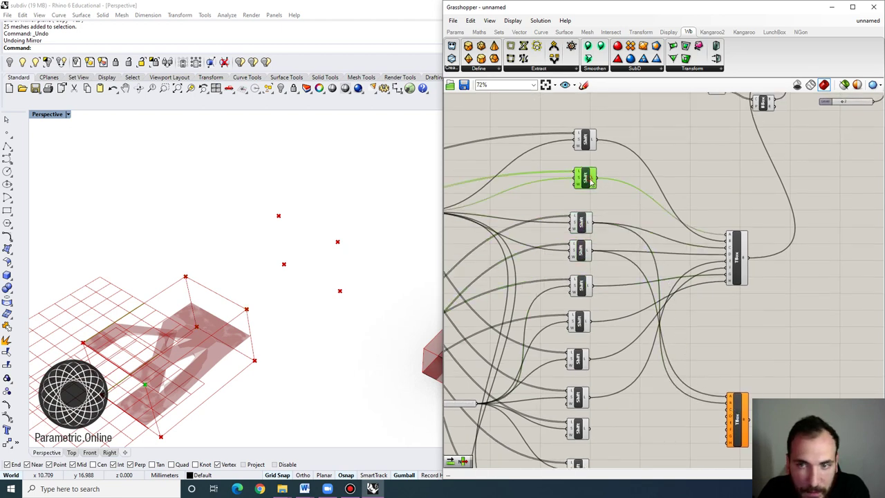
click(587, 140)
scroll(601, 193, down, 1)
right_drag(589, 215, 614, 110)
click(605, 294)
click(604, 316)
scroll(605, 318, up, 1)
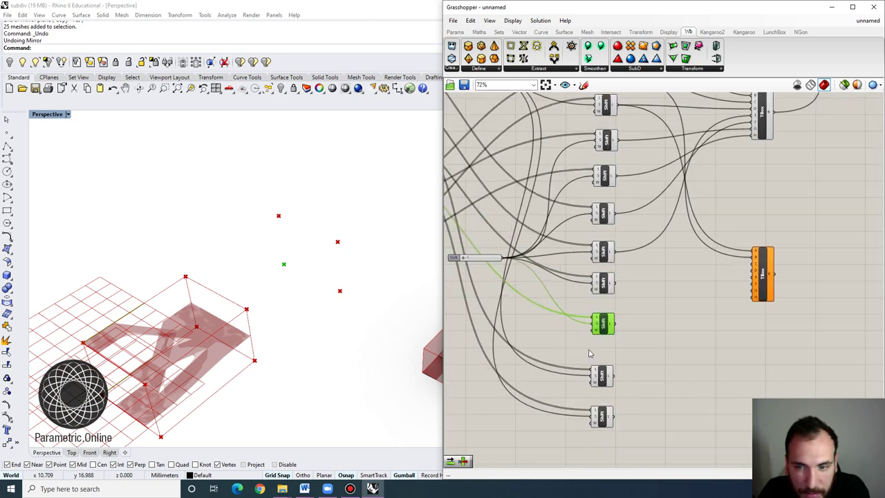
click(603, 376)
right_drag(632, 386, 624, 355)
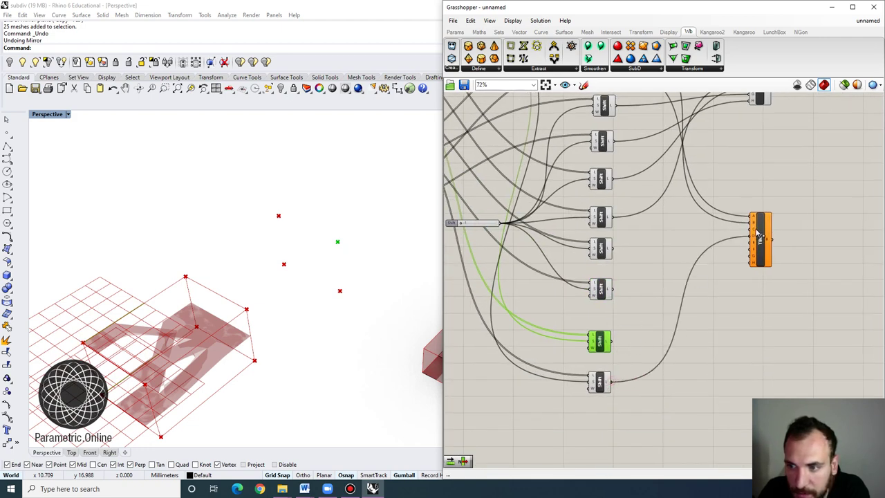
drag(756, 231, 754, 228)
drag(592, 343, 611, 342)
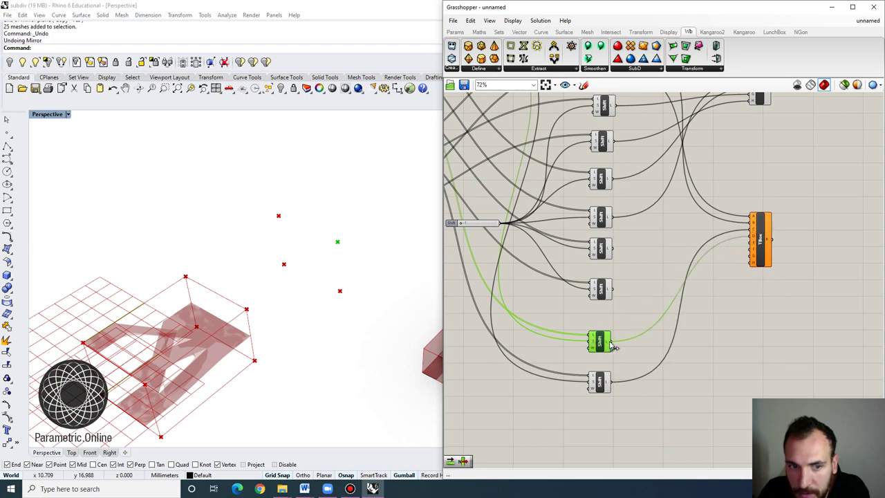
click(720, 315)
drag(758, 237, 764, 240)
Feed the new TBox's E and F inputs from the Shift components that supply the original TBox's H and G inputs.
right_drag(714, 227, 638, 327)
right_drag(629, 255, 639, 264)
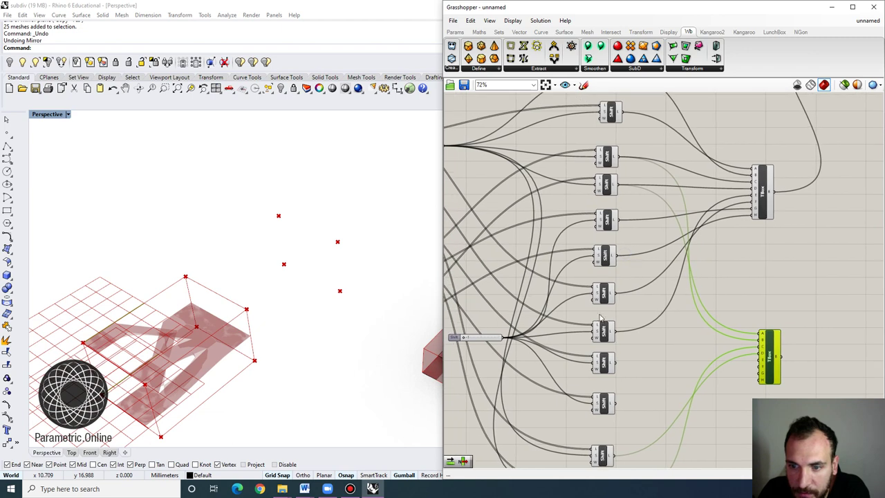
click(604, 293)
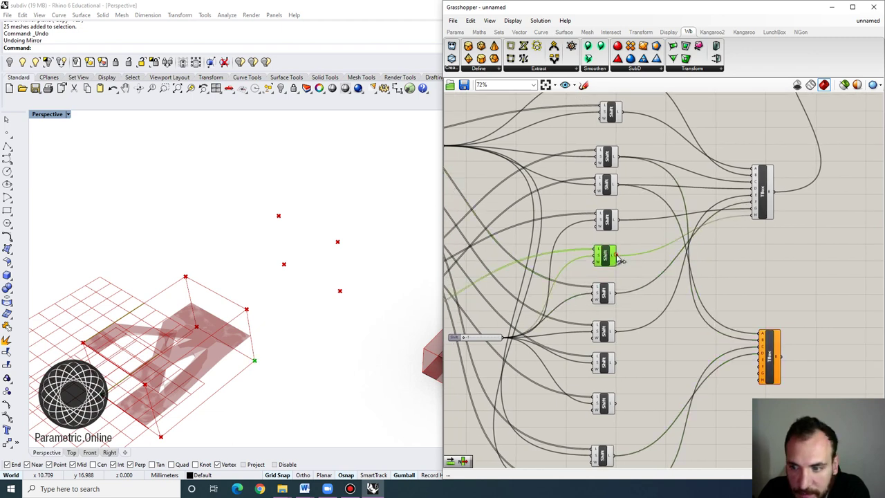
click(610, 222)
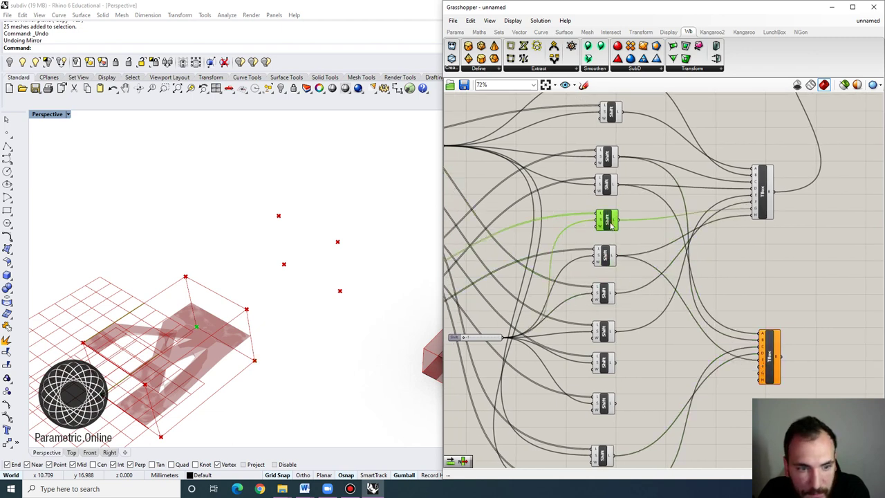
Connect the two remaining unused Shift components to the new TBox, the lower one to G and the upper one to H.
right_drag(674, 373, 668, 346)
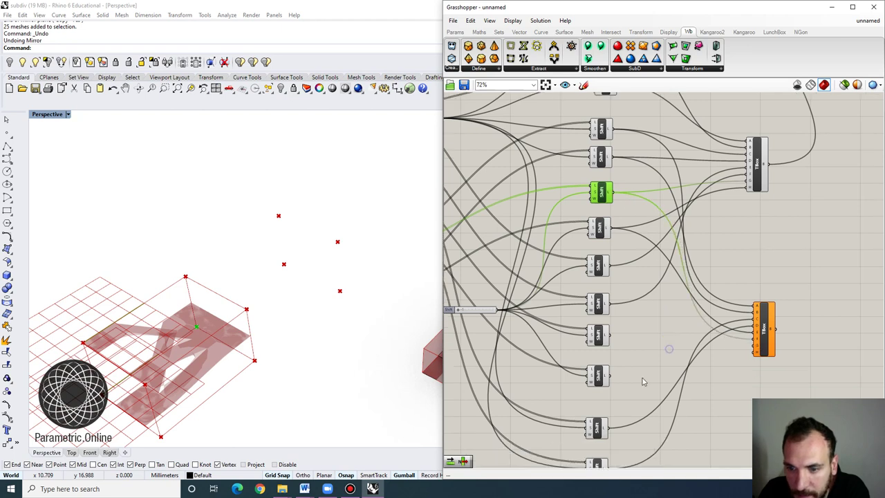
drag(642, 379, 575, 324)
click(644, 335)
scroll(602, 371, up, 1)
click(602, 376)
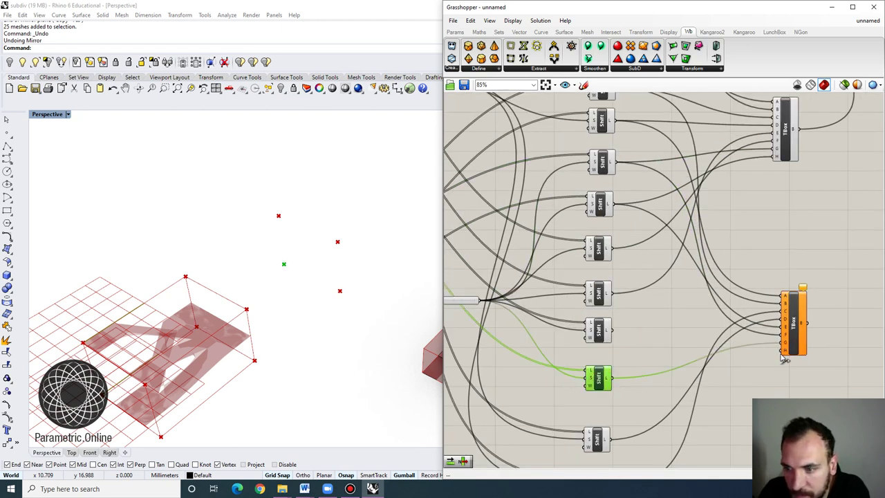
drag(641, 339, 647, 338)
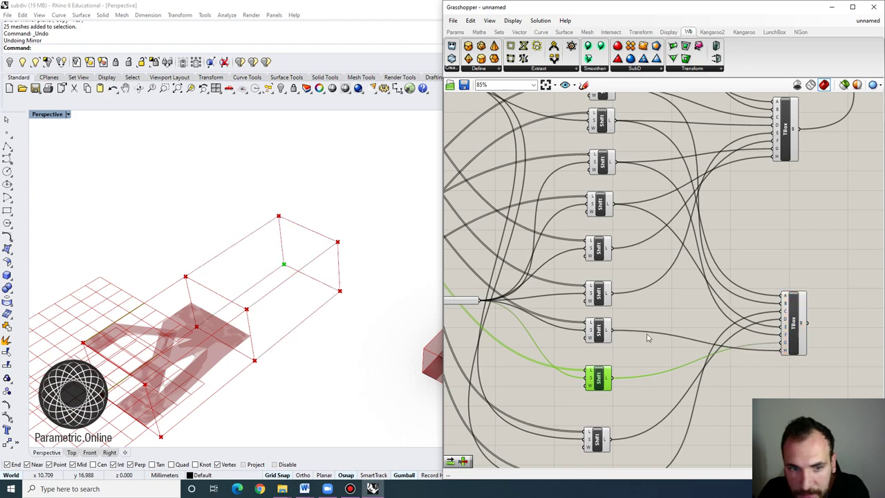
Highlight the second twisted box's preview and align its TBox component directly beneath the original TBox.
click(795, 325)
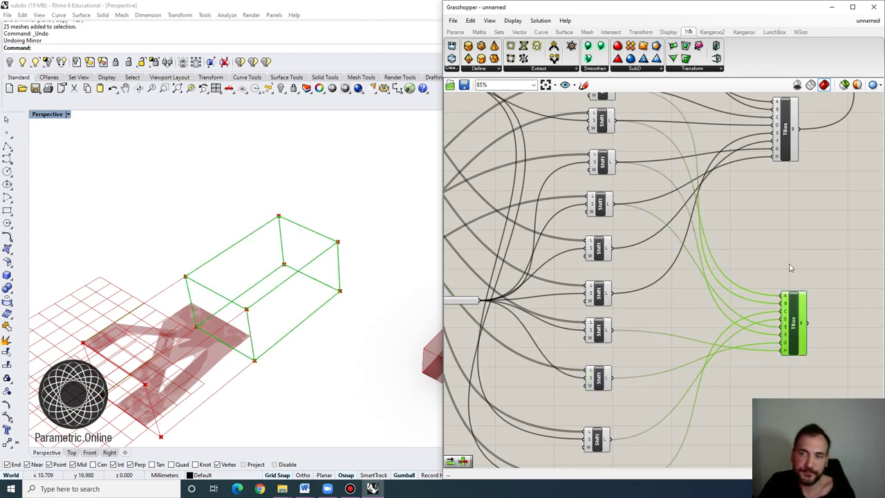
click(789, 267)
scroll(719, 240, down, 2)
right_drag(775, 267, 763, 298)
scroll(761, 295, up, 1)
drag(765, 336, 758, 337)
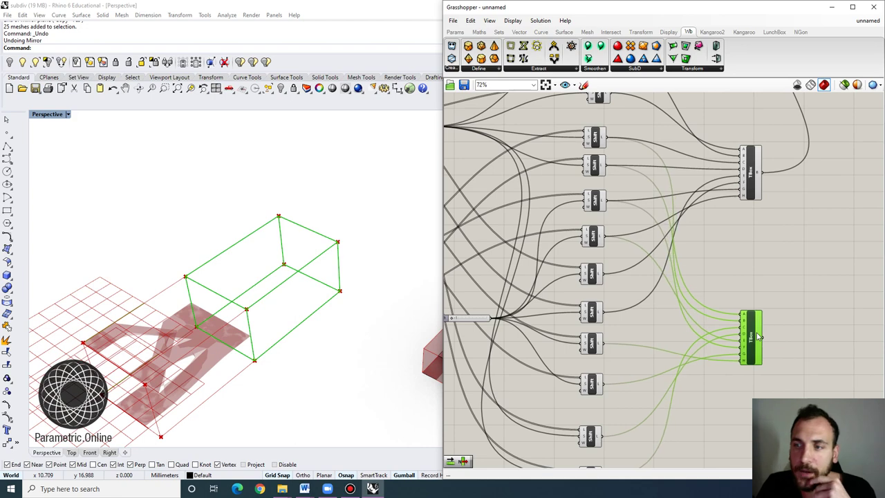
Replace the Morph component's target input with the second TBox's output.
scroll(759, 336, down, 1)
right_drag(770, 245, 710, 225)
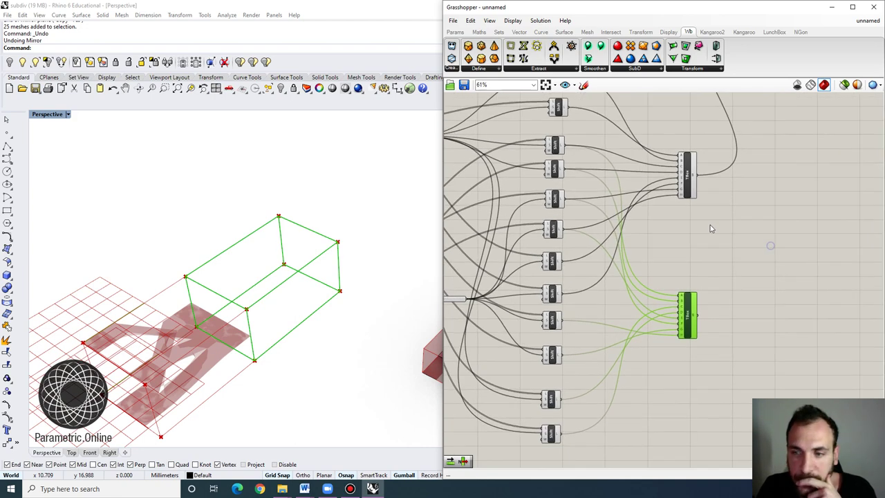
scroll(281, 346, down, 2)
shift+right_drag(416, 342, 372, 338)
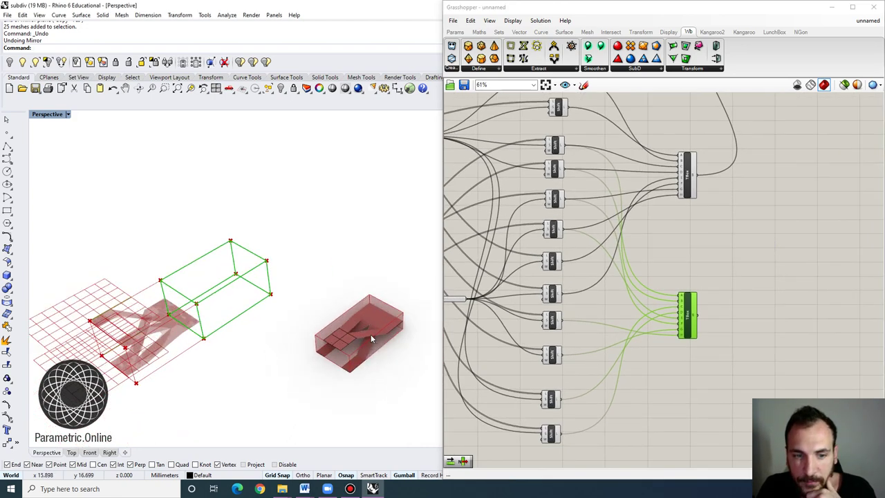
click(672, 269)
right_drag(688, 251, 588, 354)
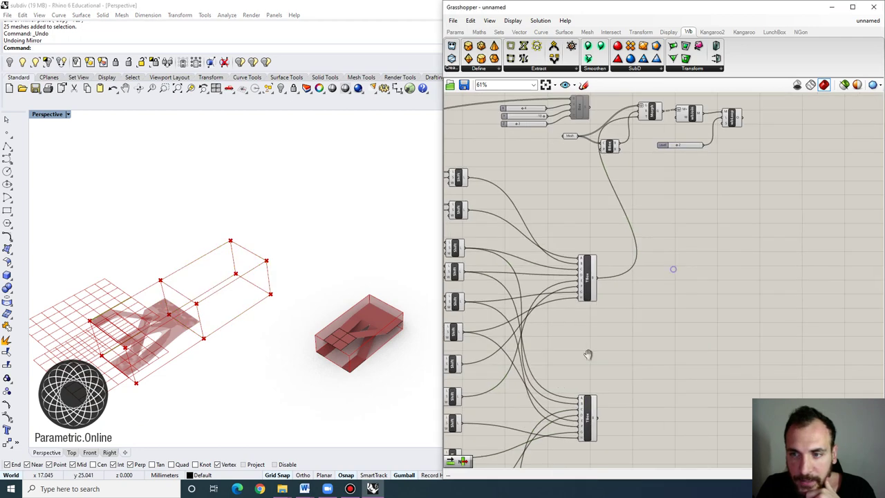
drag(596, 421, 612, 430)
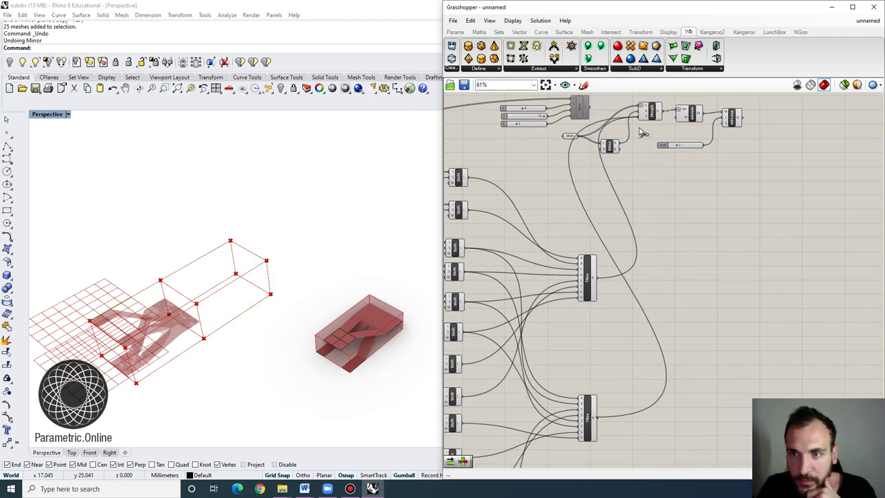
scroll(642, 109, up, 5)
drag(640, 116, 645, 151)
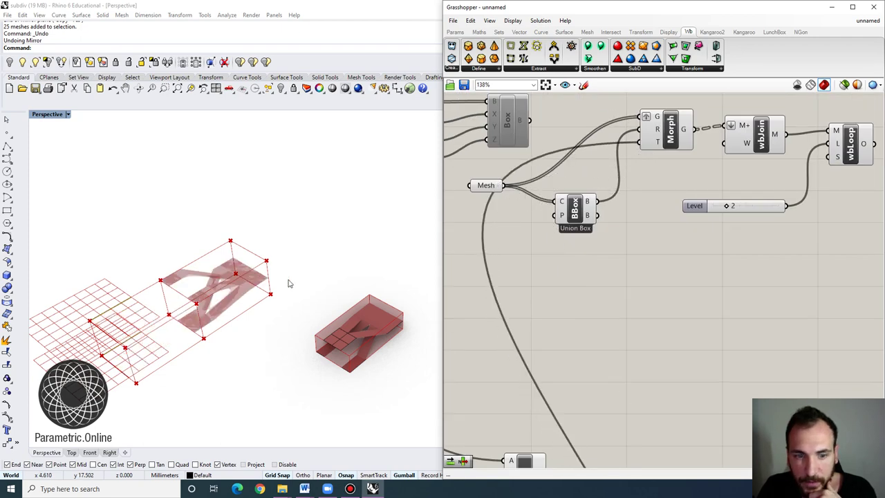
Space out the Morph, wbJoin, wbLoop and Level components to make room beside the Mesh and BBox components.
scroll(289, 283, down, 3)
scroll(579, 352, down, 4)
click(578, 336)
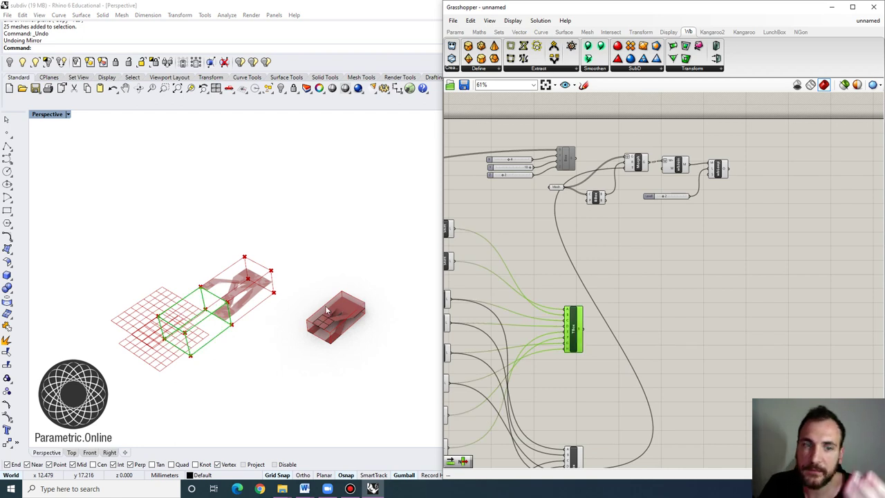
scroll(662, 186, up, 2)
drag(731, 208, 569, 126)
drag(630, 158, 638, 161)
drag(771, 210, 650, 145)
drag(671, 155, 751, 163)
drag(628, 153, 700, 178)
scroll(511, 224, up, 3)
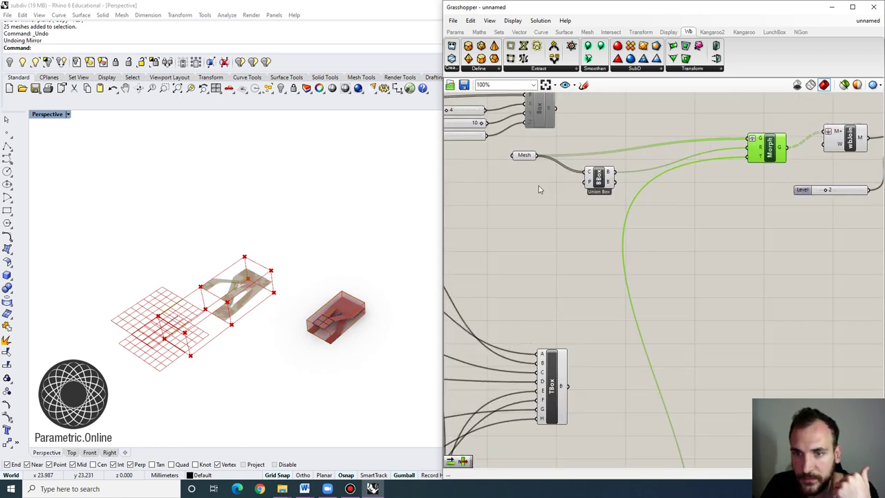
Add a Mirror component fed by the Mesh parameter and set the Perspective viewport to Wireframe display.
double_click(548, 215)
text(mir)
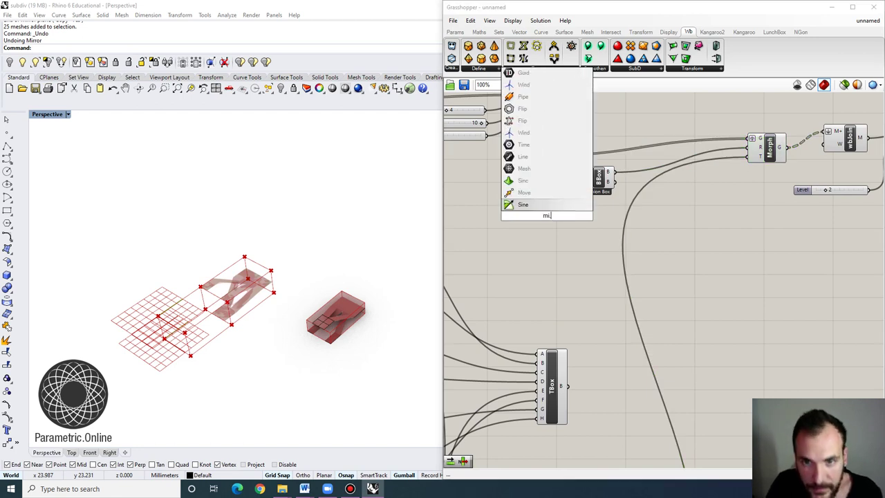
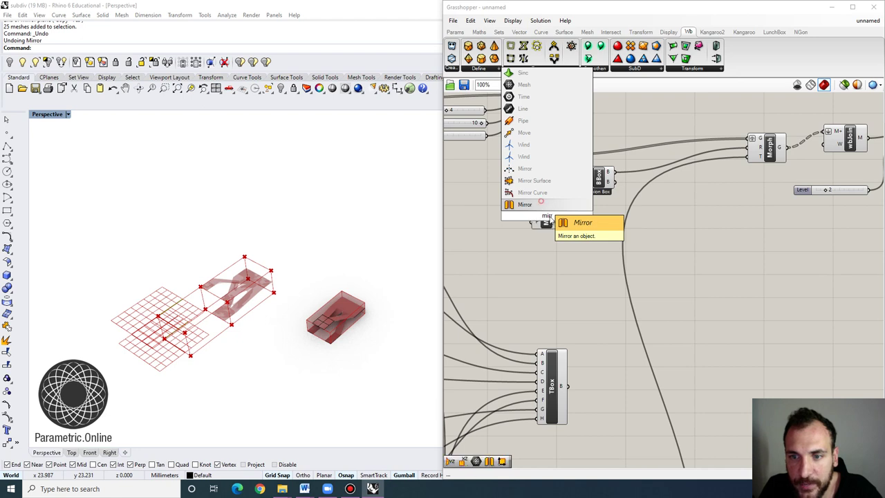
click(541, 202)
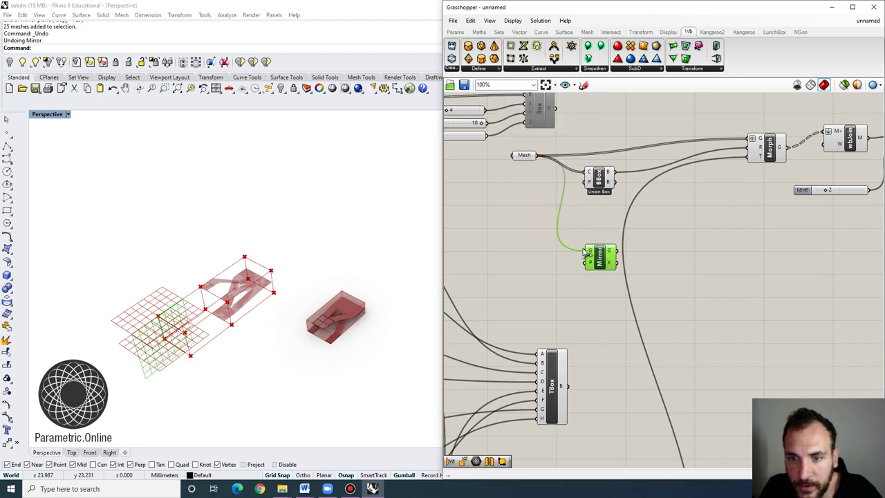
click(68, 114)
click(59, 136)
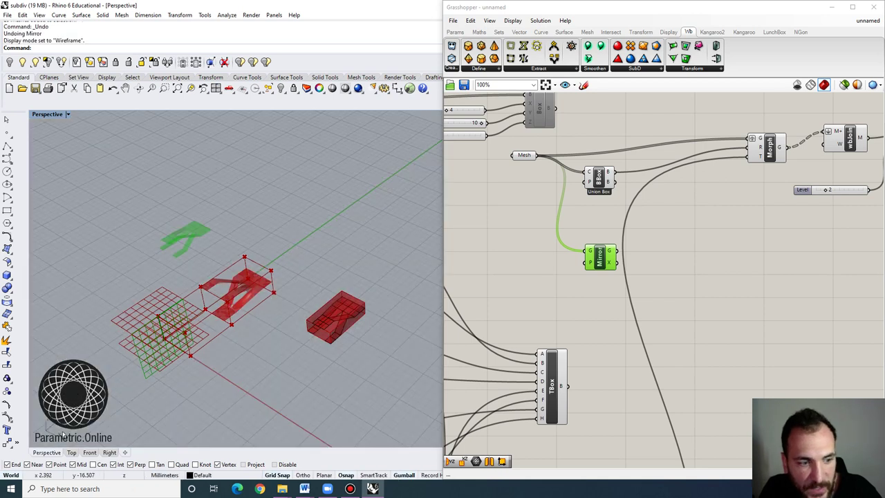
Add an XZ plane component and connect it to the Mirror's plane input.
double_click(524, 276)
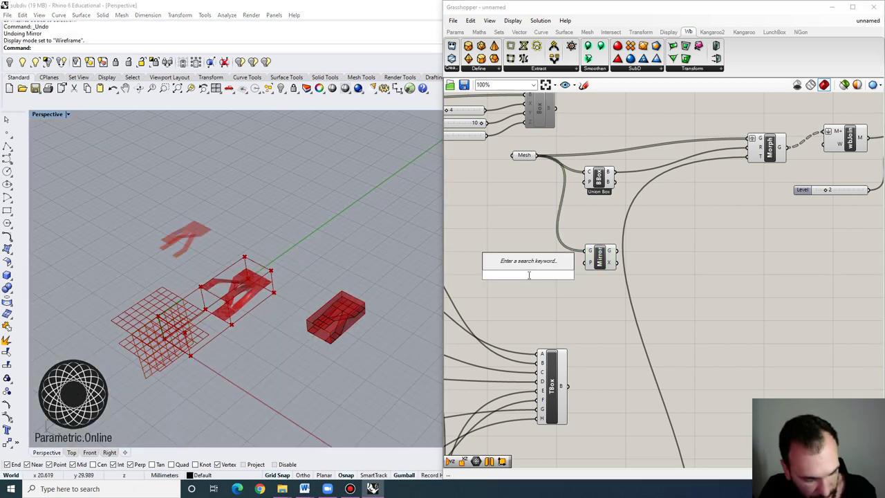
text(xz)
key(Return)
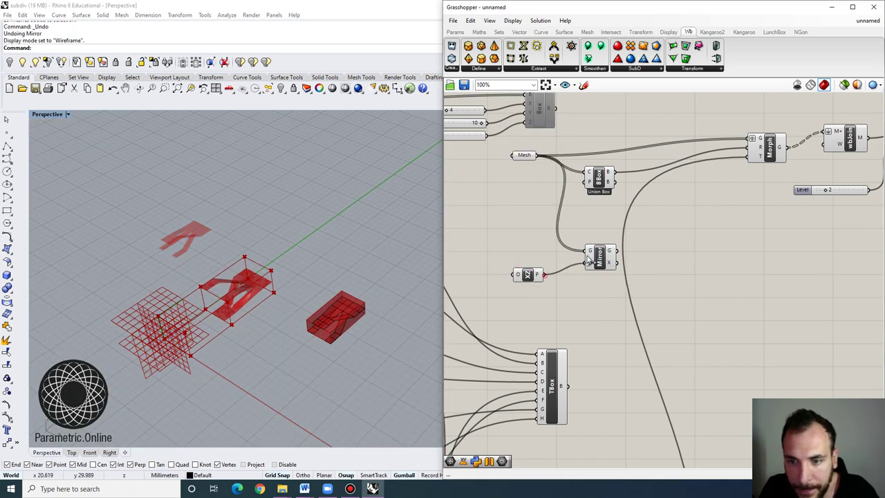
mouse_move(304, 329)
right_down()
mouse_move(272, 320)
mouse_move(289, 326)
right_up()
scroll(290, 327, down, 9)
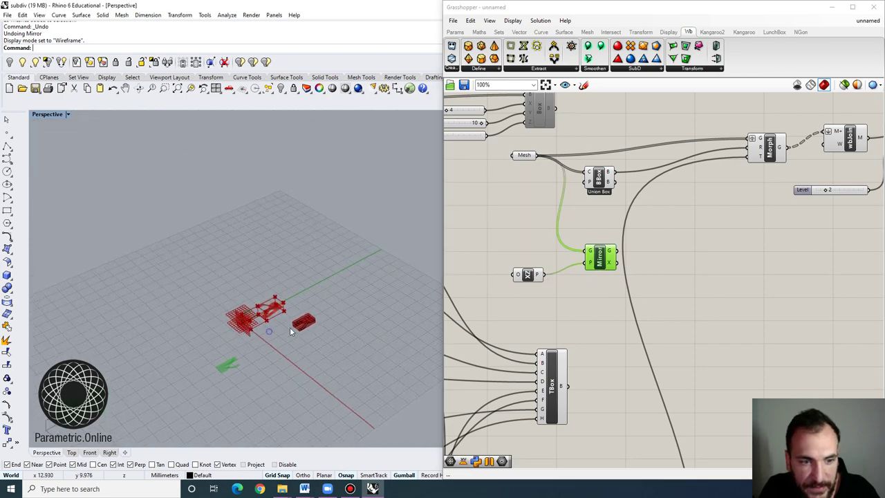
scroll(290, 327, up, 8)
shift+right_drag(221, 318, 242, 283)
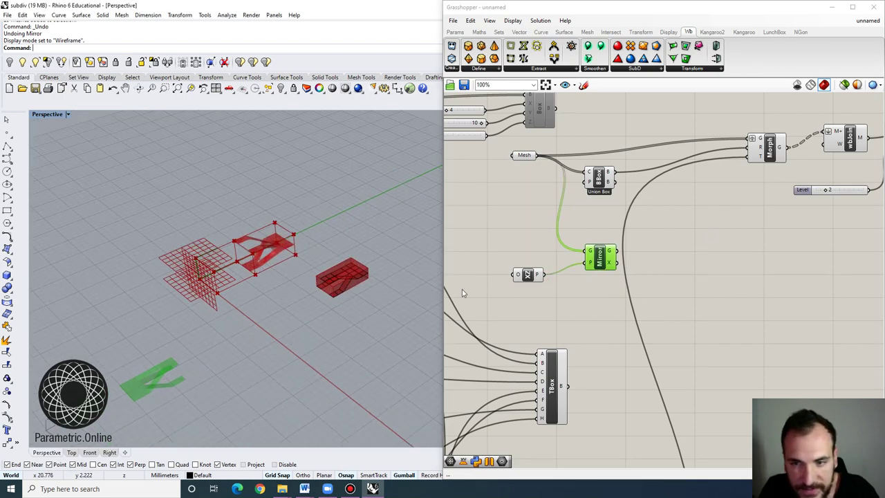
Duplicate the BBox component and feed it with the mirrored geometry.
right_drag(710, 228, 665, 242)
drag(555, 194, 637, 244)
scroll(665, 228, down, 3)
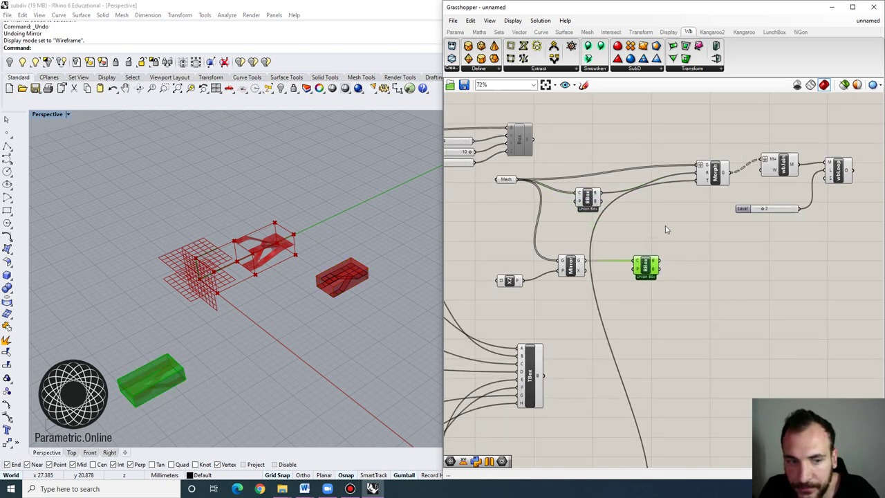
Duplicate the Morph component and feed it the mirrored mesh, its bounding box as reference and the first TBox as target.
click(711, 182)
drag(710, 182, 715, 295)
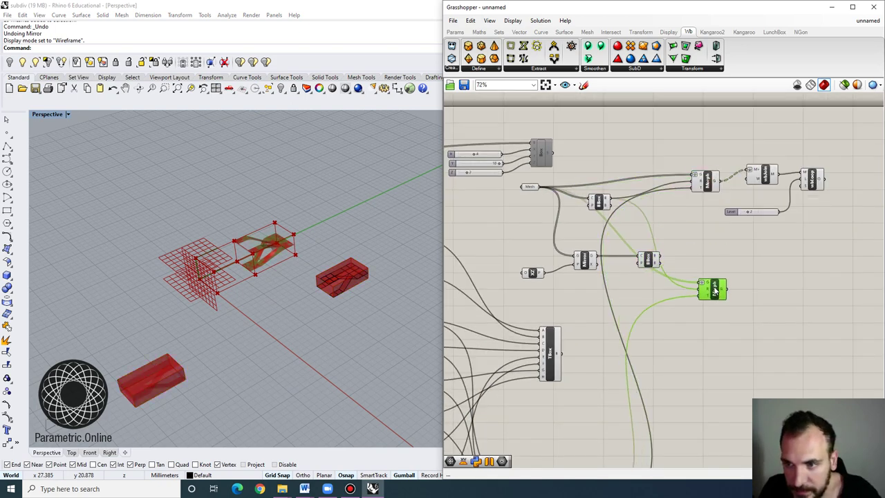
scroll(543, 304, up, 3)
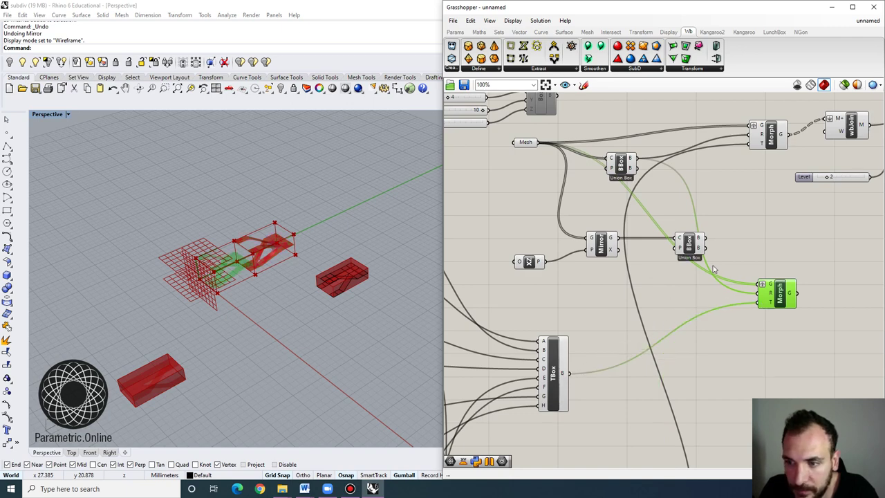
drag(682, 249, 652, 296)
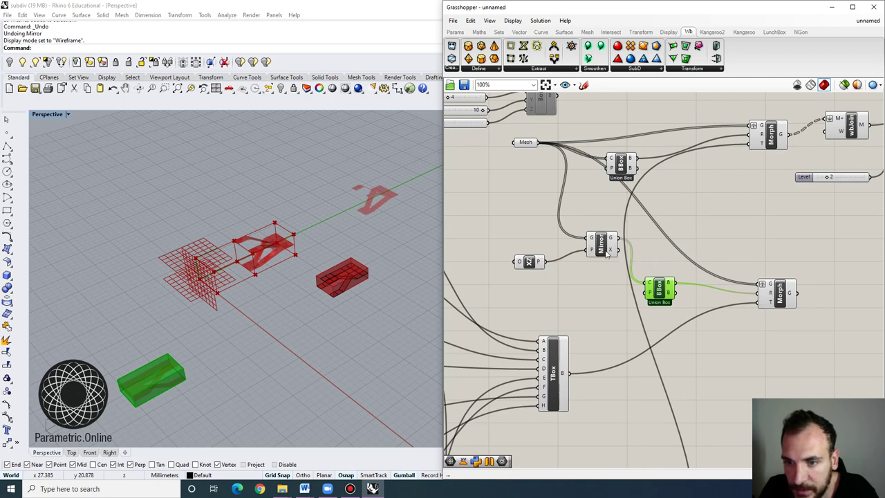
drag(776, 294, 778, 285)
click(731, 338)
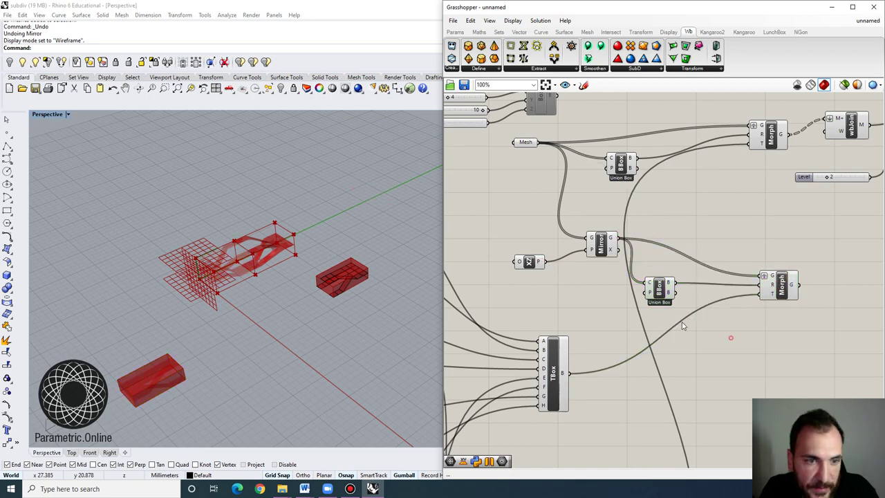
Reposition the wbJoin, wbLoop and Level components and add the second Morph's output to wbJoin's mesh input.
right_drag(176, 232, 199, 258)
scroll(200, 259, up, 8)
scroll(266, 276, down, 6)
right_drag(304, 297, 216, 252)
scroll(266, 277, up, 6)
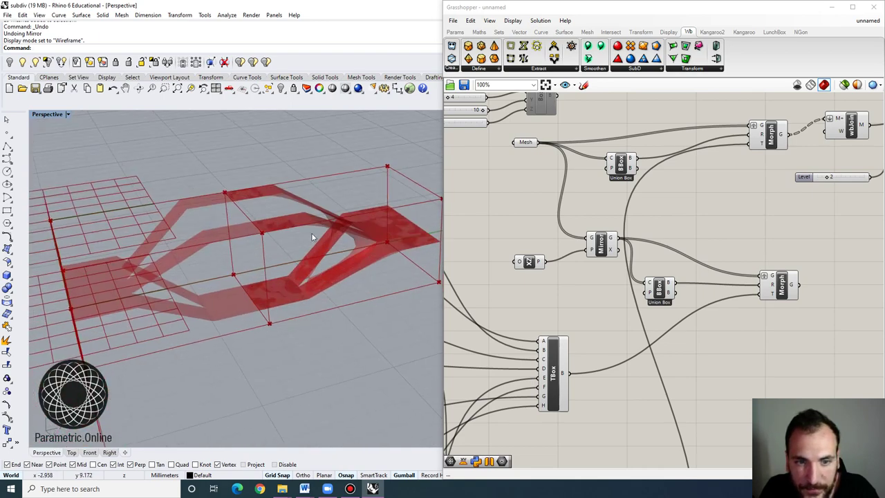
right_drag(775, 261, 645, 305)
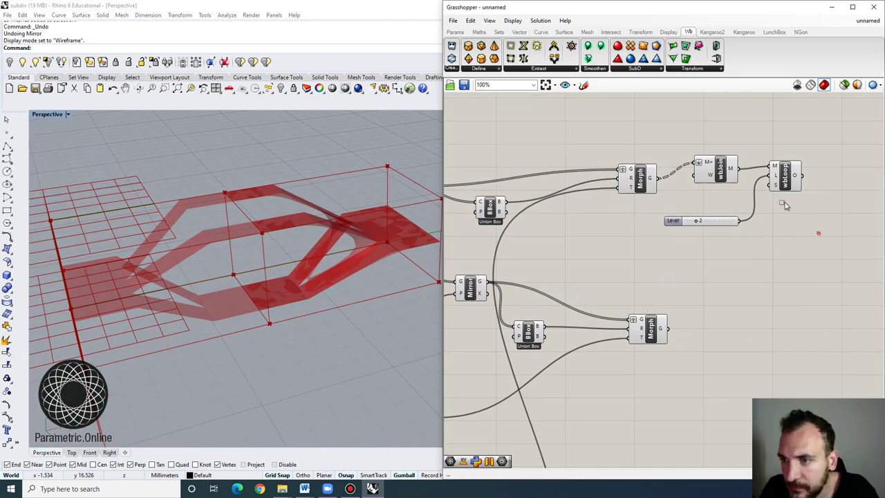
drag(785, 204, 720, 166)
drag(719, 168, 750, 189)
click(683, 282)
Bake the wbLoop mesh and move the baked mesh beside the Grasshopper preview.
right_drag(235, 238, 287, 263)
scroll(256, 268, down, 6)
right_drag(762, 245, 711, 236)
right_click(785, 194)
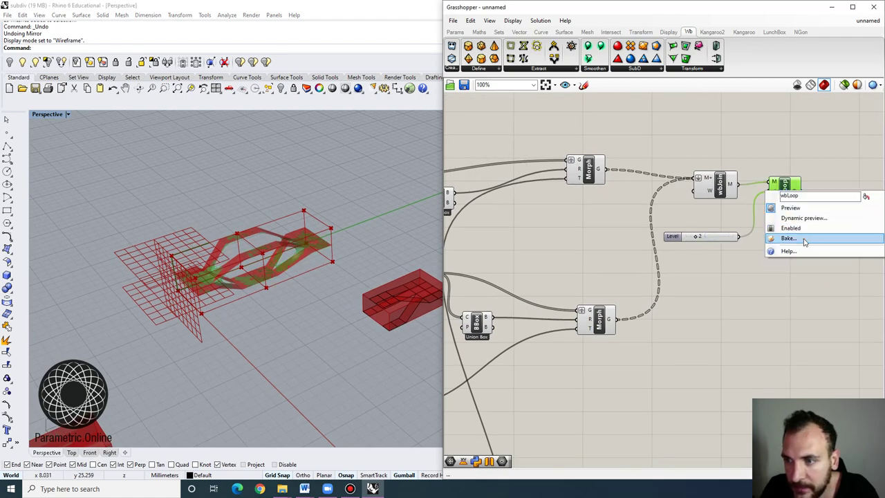
click(791, 239)
click(810, 324)
scroll(263, 271, down, 2)
drag(264, 271, 296, 306)
key(Escape)
Examine the shape and joints of the baked subdivided mesh beside the two morphed modules.
scroll(297, 318, up, 5)
right_drag(280, 283, 251, 222)
scroll(248, 245, down, 3)
scroll(241, 227, up, 3)
scroll(254, 221, down, 2)
scroll(257, 218, down, 8)
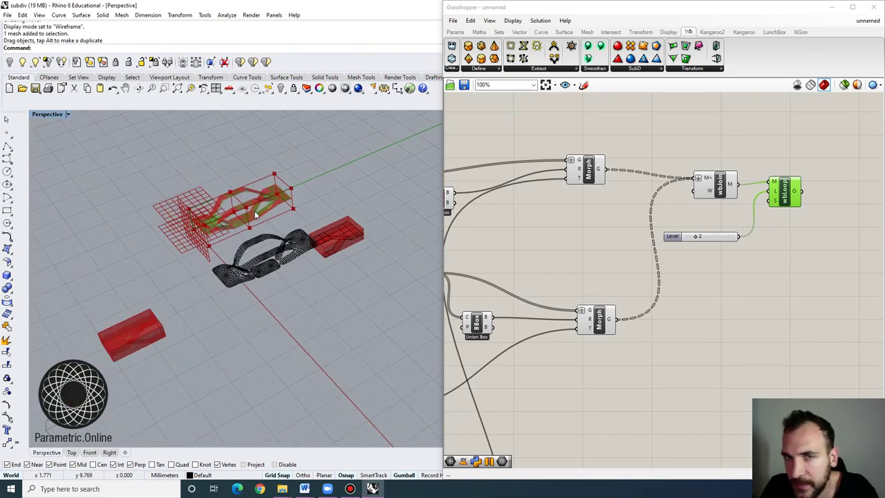
scroll(242, 253, up, 5)
right_drag(242, 253, 256, 269)
right_drag(296, 302, 259, 255)
scroll(288, 296, up, 4)
scroll(267, 236, down, 9)
scroll(266, 235, up, 4)
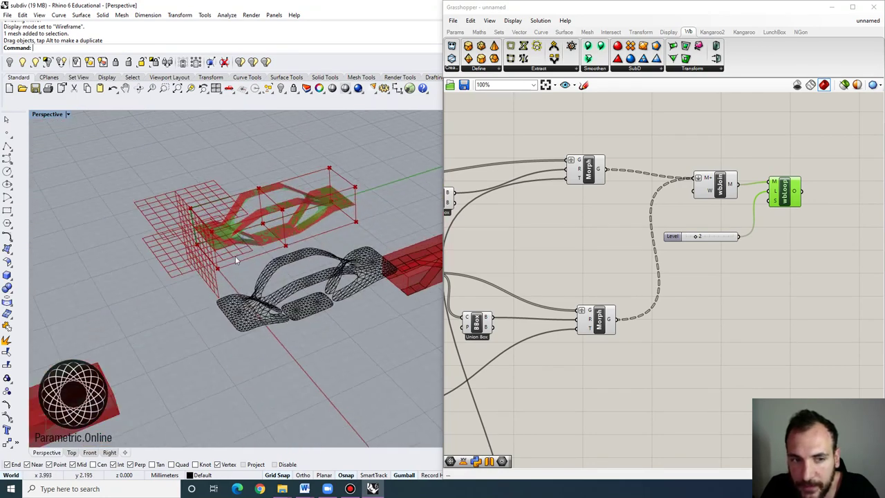
Add a number slider with value 1 beside the Series component's start input.
scroll(608, 251, down, 3)
scroll(592, 231, up, 6)
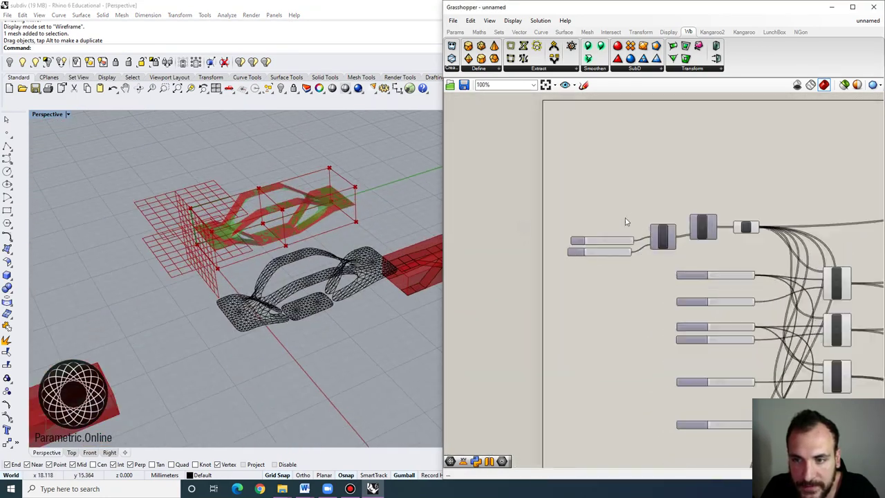
double_click(593, 225)
text(1)
key(Return)
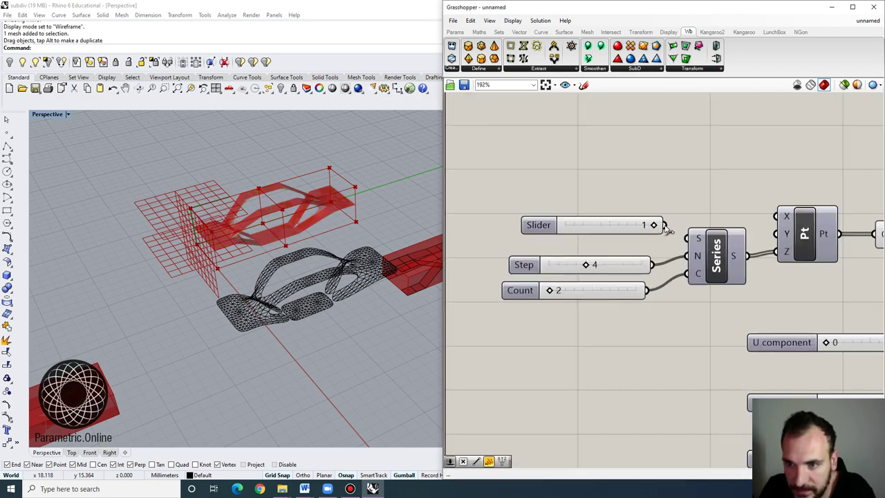
Connect the new slider to the Series component's start input and align it above the Step slider.
drag(665, 226, 687, 237)
drag(625, 229, 613, 239)
click(629, 192)
Delete the baked subdivided mesh beside the preview in the Rhino viewport.
right_drag(291, 277, 309, 307)
click(309, 308)
scroll(232, 254, down, 4)
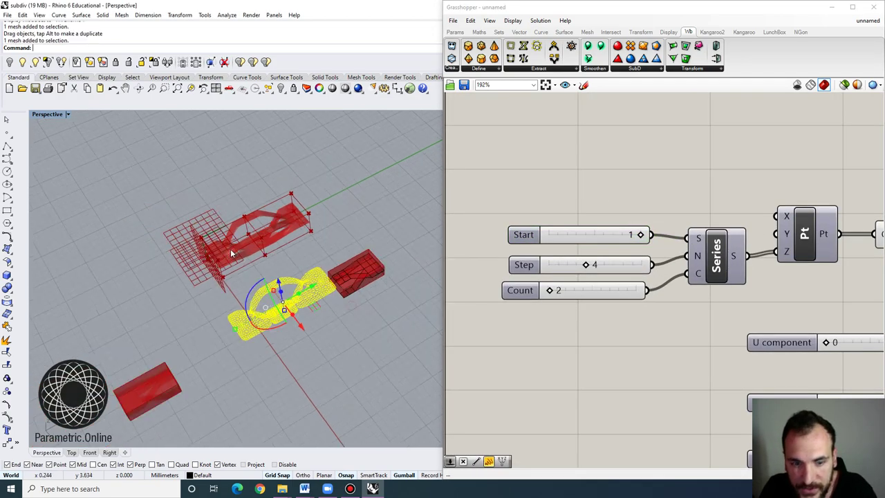
key(Delete)
scroll(232, 254, down, 3)
Bake the wbLoop mesh with default attributes and move the baked mesh beside the Grasshopper preview.
scroll(688, 178, down, 8)
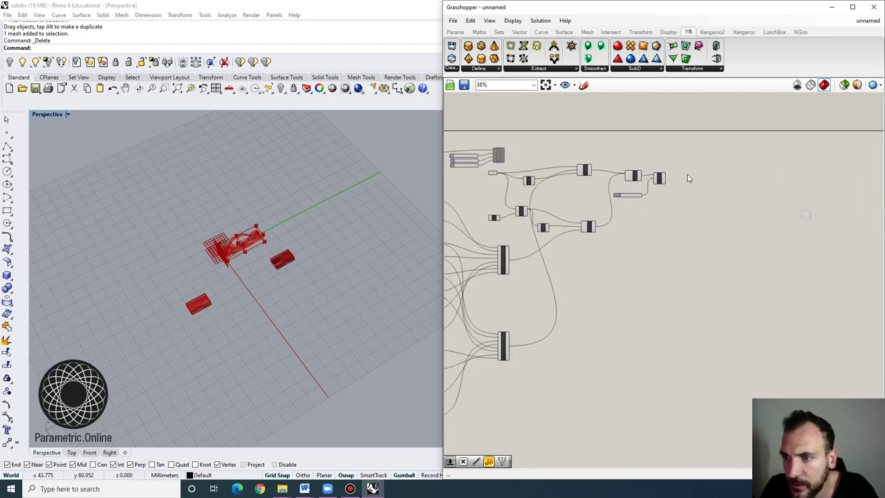
scroll(687, 179, up, 5)
right_click(619, 185)
click(654, 237)
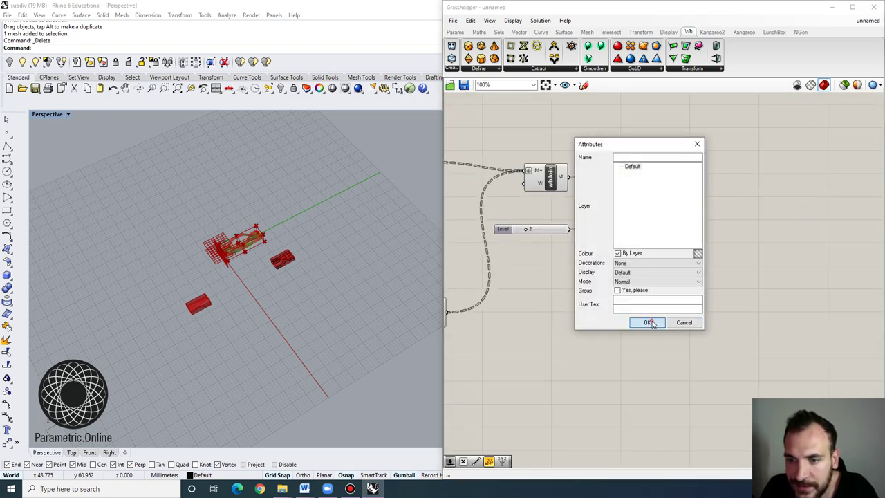
click(650, 323)
scroll(263, 221, up, 5)
scroll(272, 312, down, 3)
click(260, 333)
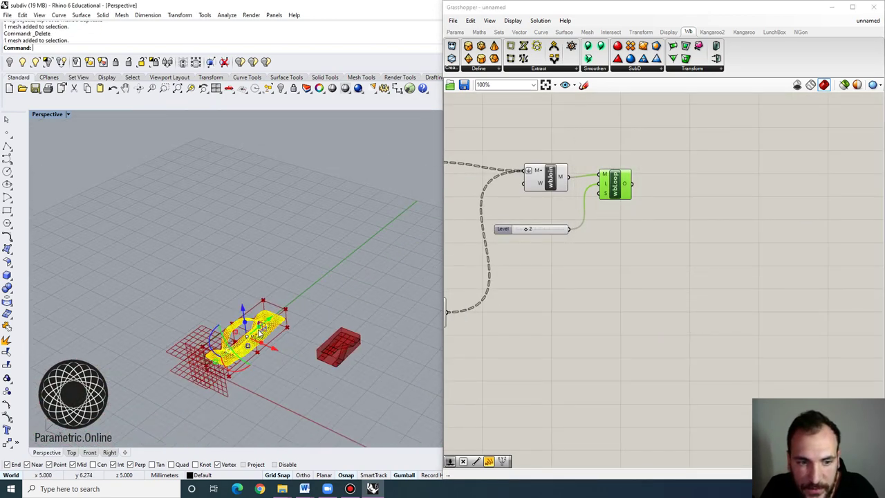
drag(272, 348, 315, 377)
Set the Perspective viewport to Rendered display and inspect the baked mesh's smooth surface.
click(312, 384)
scroll(294, 386, up, 6)
right_drag(289, 386, 262, 329)
mouse_move(262, 272)
right_down()
mouse_move(269, 309)
mouse_move(275, 283)
mouse_move(277, 310)
mouse_move(257, 325)
mouse_move(234, 317)
mouse_move(251, 311)
mouse_move(263, 273)
right_up()
scroll(269, 310, down, 3)
right_click(44, 116)
click(56, 159)
scroll(263, 273, down, 4)
scroll(263, 273, up, 2)
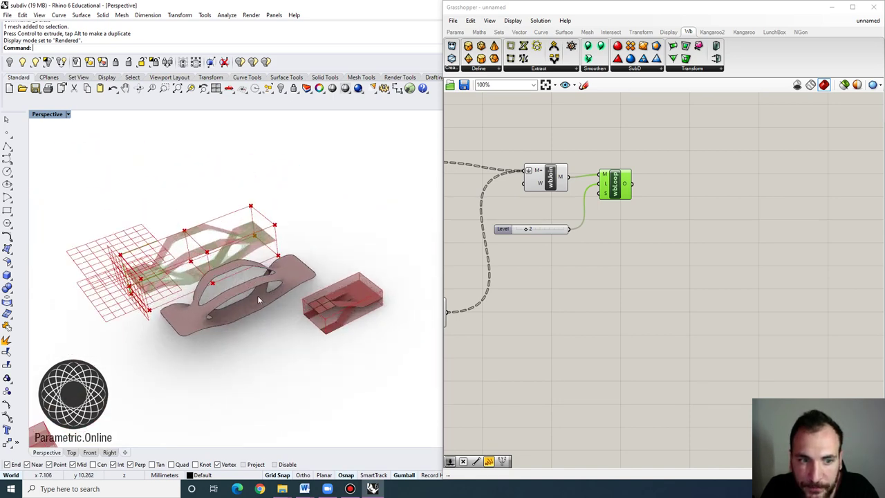
Delete the baked mesh from the Rendered viewport.
click(262, 276)
key(Delete)
right_drag(631, 256, 713, 215)
scroll(713, 214, down, 4)
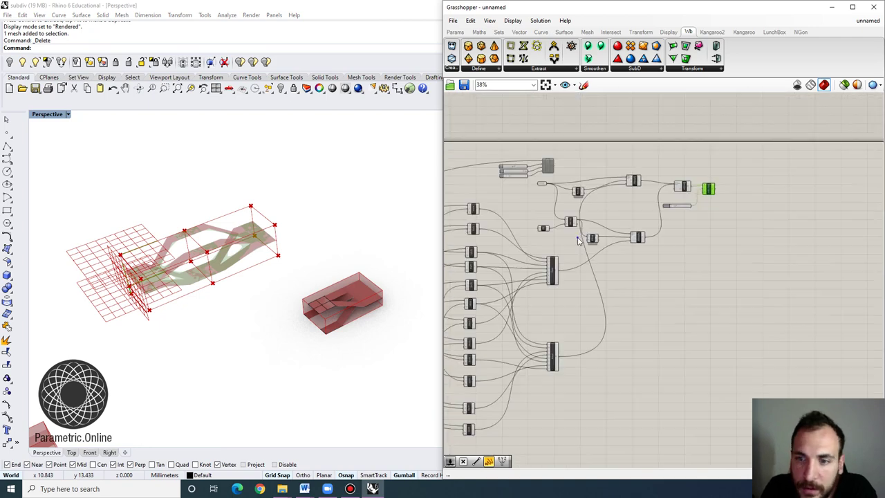
Reposition the lowest plane-coordinate Pt component and select the two lowest Pt components to identify their points.
right_drag(575, 239, 675, 221)
scroll(535, 276, up, 2)
right_drag(536, 276, 649, 237)
right_drag(567, 298, 677, 272)
scroll(546, 262, up, 3)
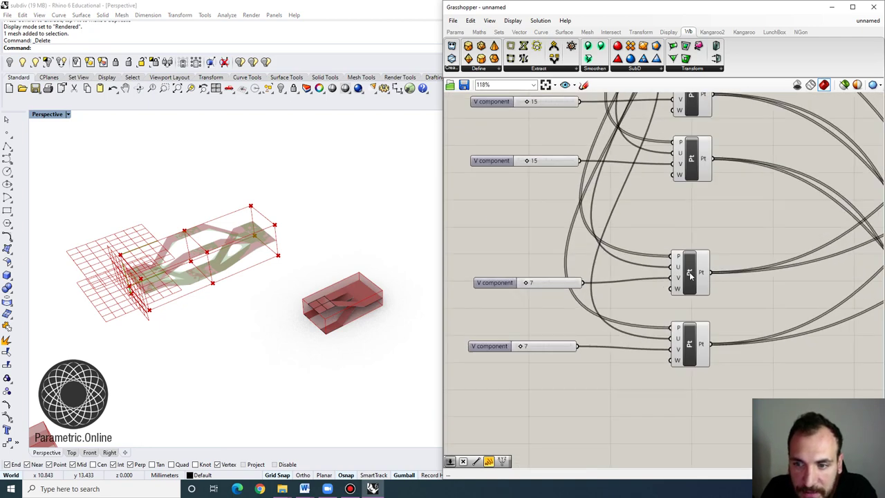
mouse_move(705, 364)
mouse_down()
mouse_move(523, 223)
mouse_move(714, 342)
mouse_move(699, 361)
mouse_up()
click(711, 364)
drag(678, 279, 655, 284)
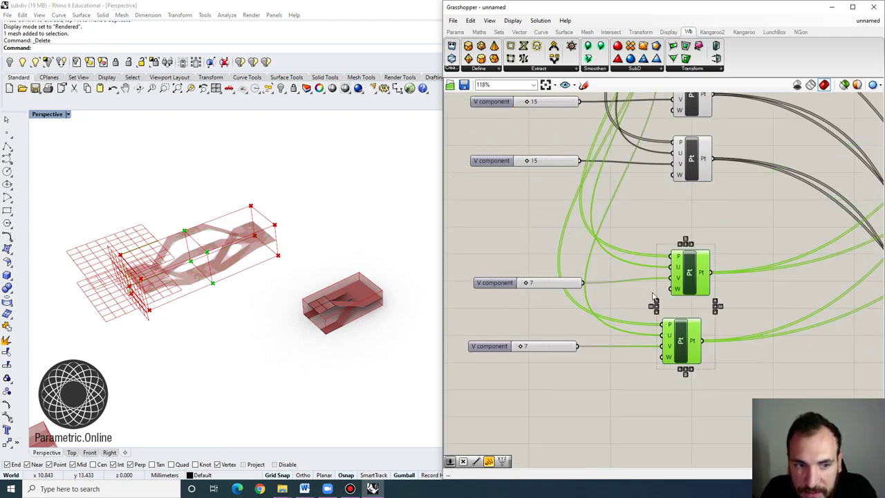
click(649, 245)
Examine how the two lowest V component sliders feed the plane-coordinate points, shifts, twisted boxes and Morph components.
scroll(632, 236, down, 2)
scroll(575, 267, up, 2)
click(561, 270)
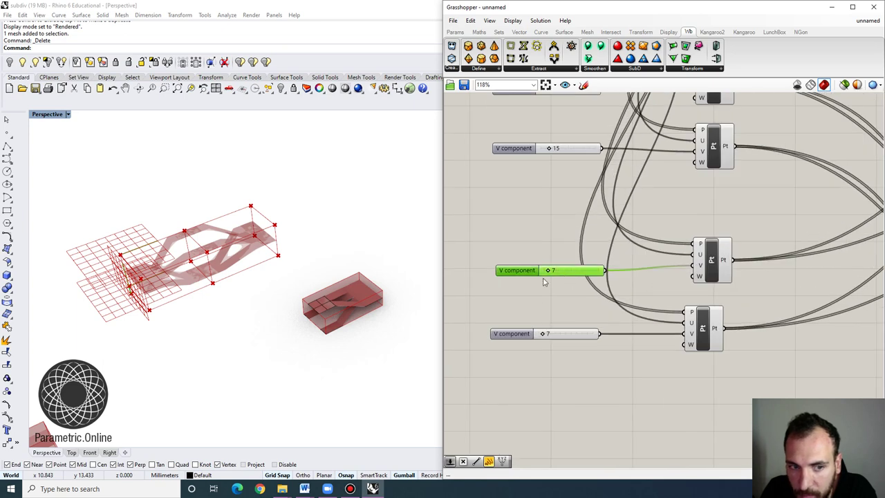
scroll(535, 248, down, 3)
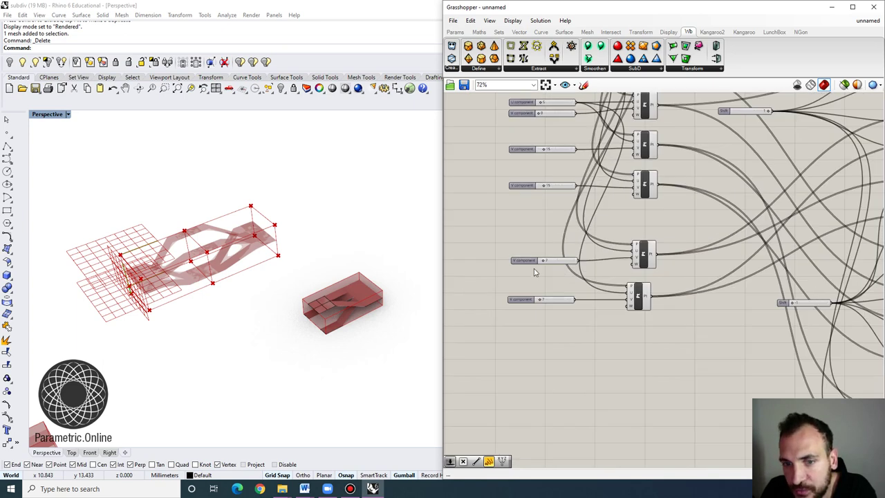
scroll(534, 268, up, 2)
click(554, 236)
scroll(554, 236, down, 6)
right_drag(556, 238, 478, 266)
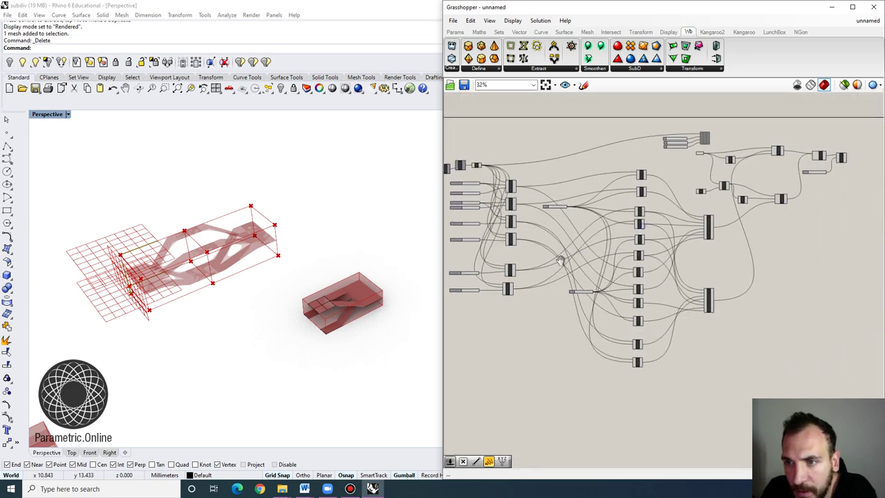
scroll(480, 266, up, 4)
right_drag(469, 295, 596, 309)
scroll(593, 308, up, 1)
scroll(616, 276, down, 4)
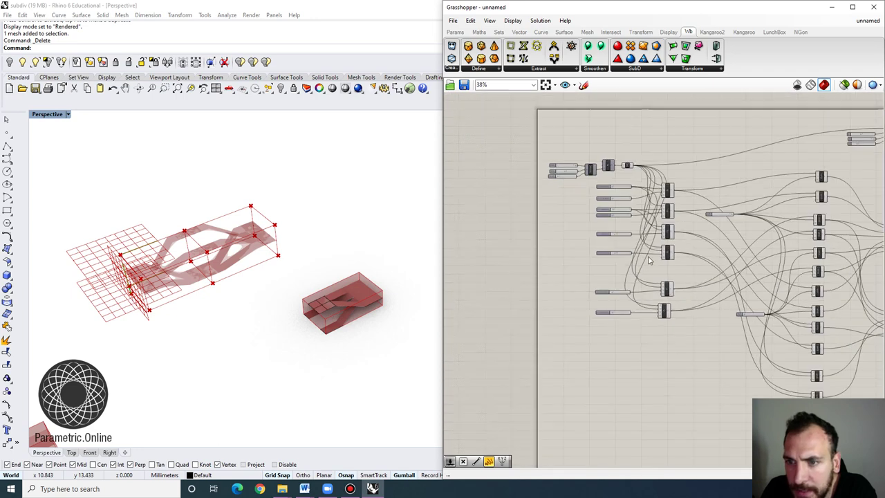
right_drag(753, 223, 617, 209)
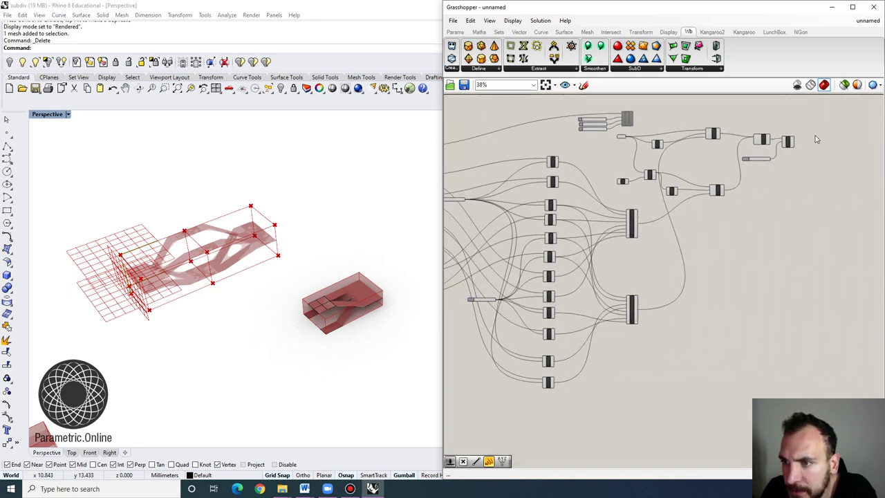
scroll(816, 138, up, 1)
scroll(703, 153, down, 1)
right_drag(568, 158, 696, 170)
Set the Series Count slider to 8 and turn off the XY Plane component's preview.
scroll(524, 174, up, 7)
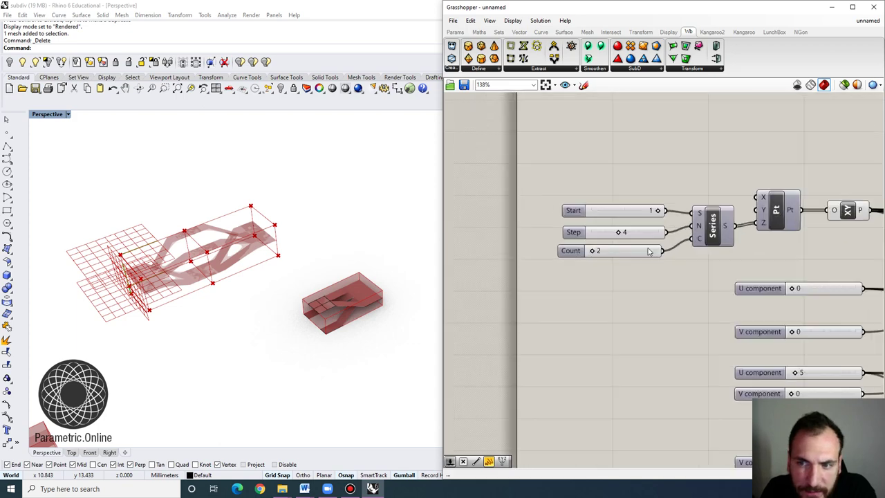
drag(547, 273, 551, 271)
scroll(505, 276, down, 3)
right_drag(565, 312, 450, 254)
click(622, 203)
right_click(621, 203)
click(642, 222)
click(601, 166)
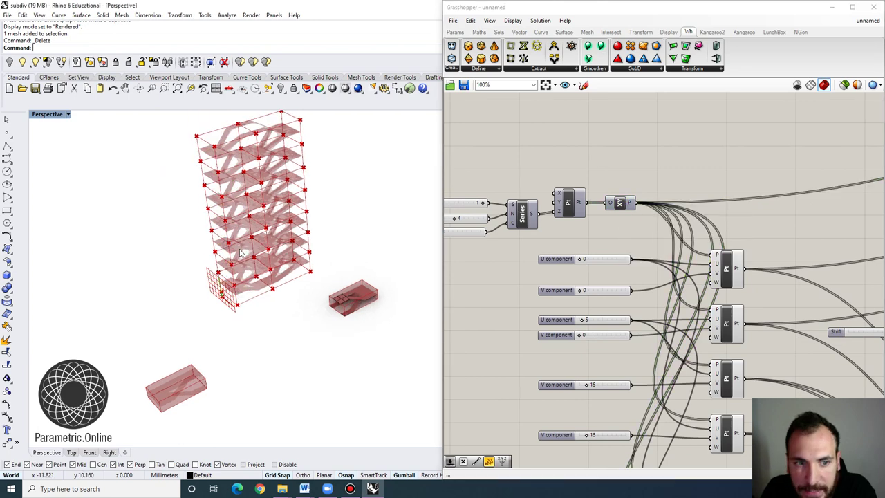
Set the Series Step slider to 3 and check the stacked modules' spacing.
right_drag(471, 251, 576, 254)
scroll(545, 226, up, 5)
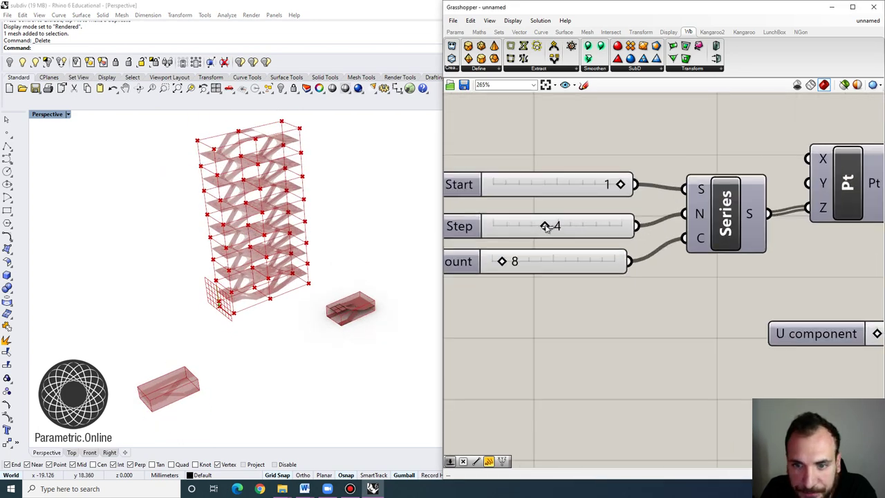
mouse_move(547, 228)
mouse_down()
mouse_move(519, 226)
mouse_move(532, 227)
mouse_up()
right_drag(287, 223, 242, 191)
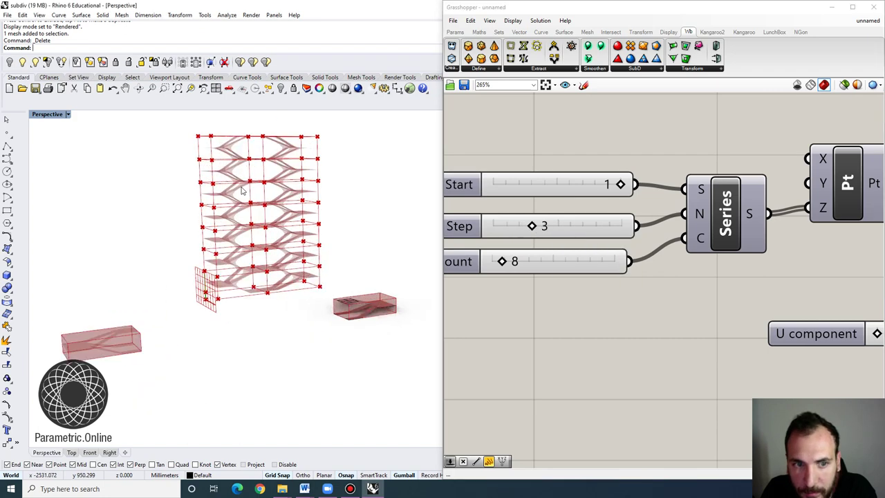
scroll(313, 219, up, 3)
right_drag(537, 279, 541, 251)
scroll(548, 235, down, 5)
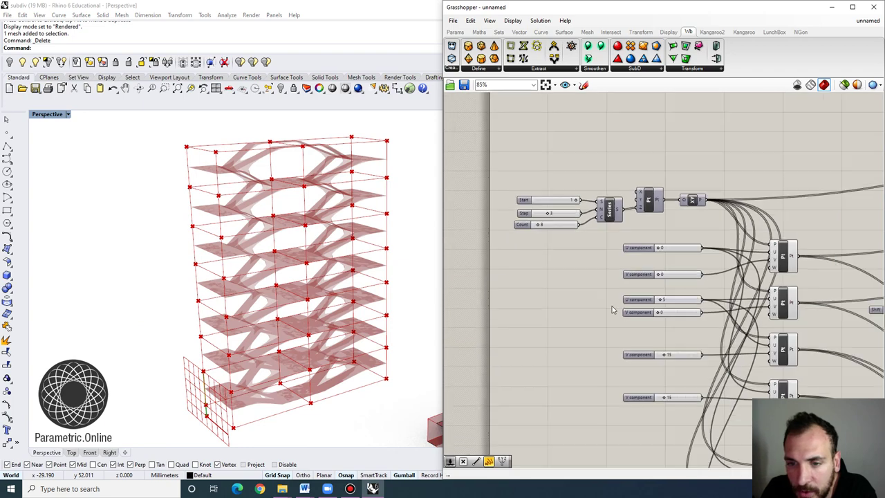
Set the two lowest V component sliders to 11 and 10 to shift the modules' middle points.
right_drag(613, 308, 593, 160)
scroll(685, 392, up, 3)
right_drag(576, 289, 483, 282)
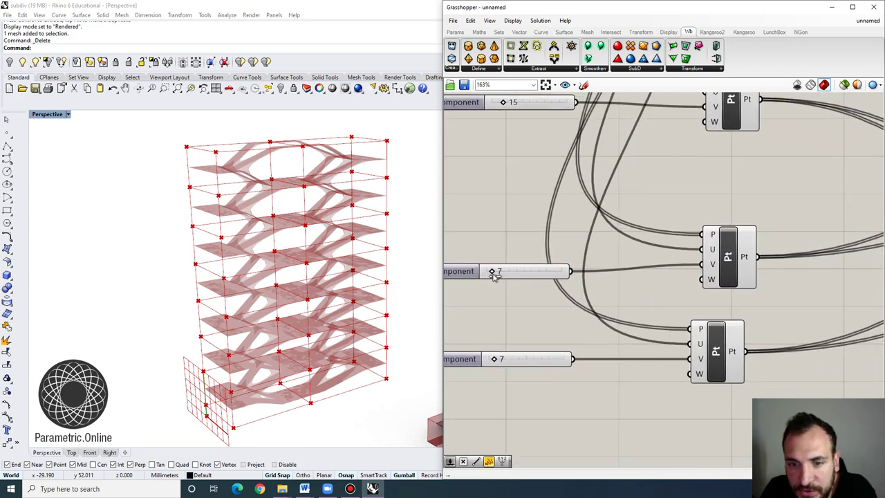
drag(495, 271, 495, 271)
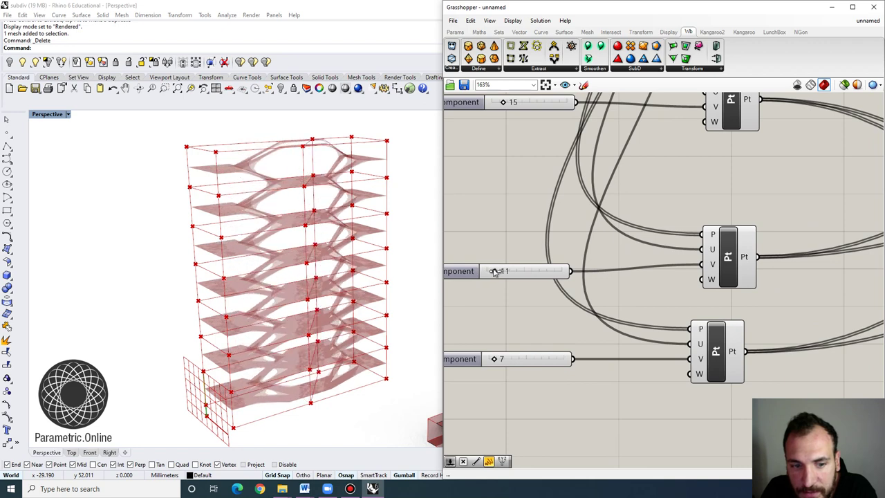
drag(492, 362, 496, 361)
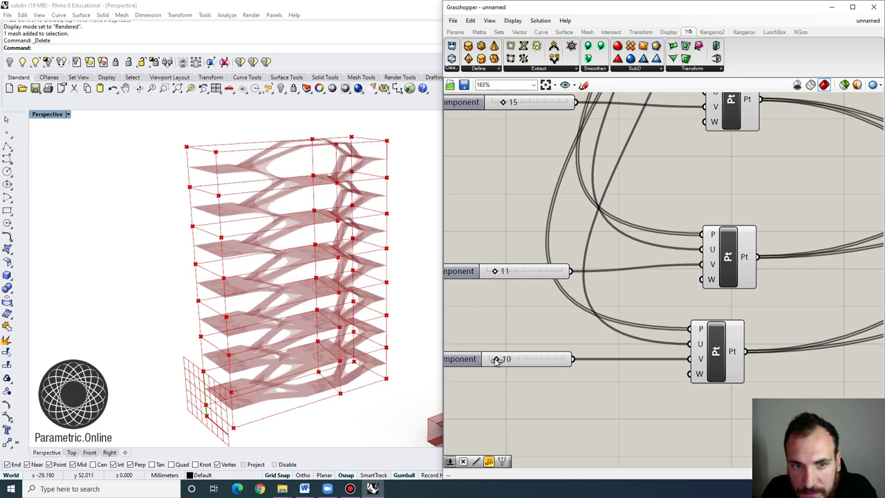
Bake the wbLoop meshes of the stacked modules and move the baked stack beside the preview.
scroll(502, 305, down, 12)
right_drag(765, 241, 664, 240)
scroll(658, 215, up, 10)
click(655, 215)
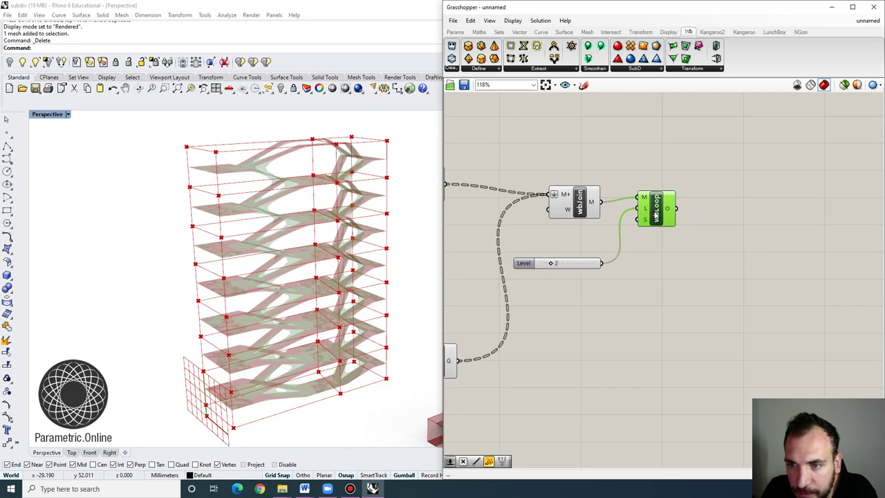
right_click(656, 216)
click(695, 259)
click(681, 348)
right_drag(325, 305, 299, 313)
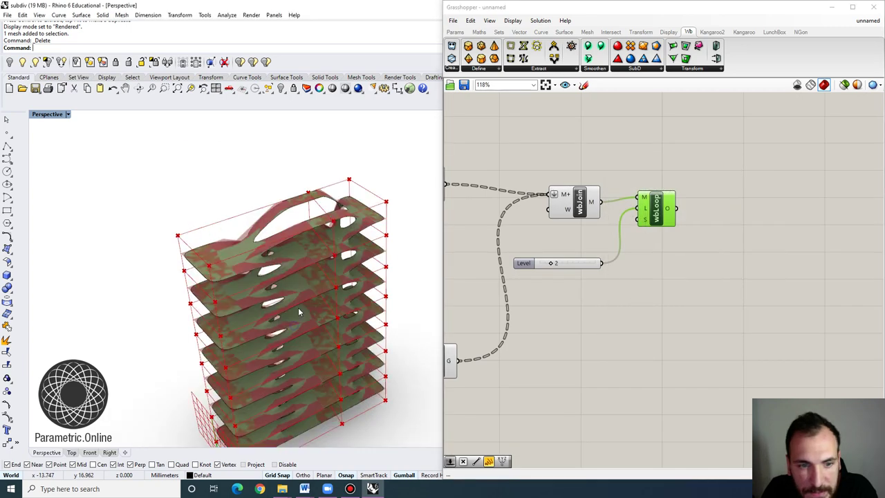
scroll(299, 312, down, 3)
drag(289, 314, 167, 332)
Examine the baked stack from several angles and compare it with the twisted-box preview.
scroll(167, 333, up, 3)
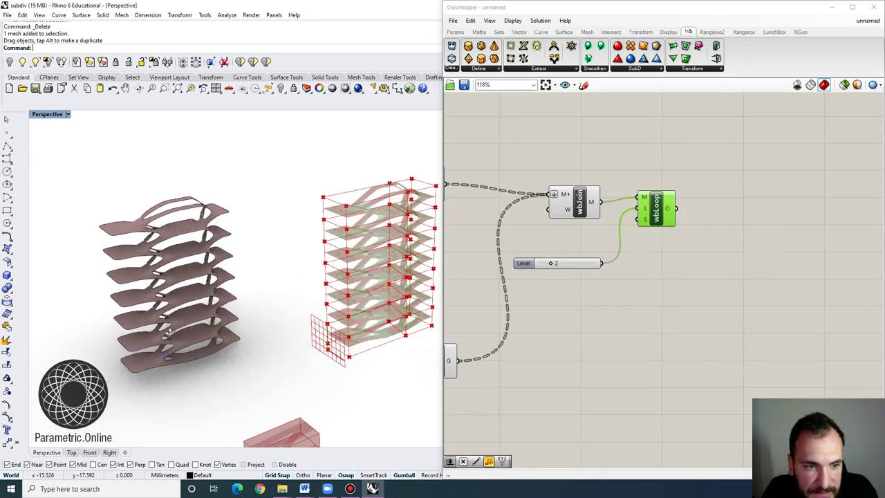
right_drag(166, 333, 197, 318)
scroll(204, 257, up, 5)
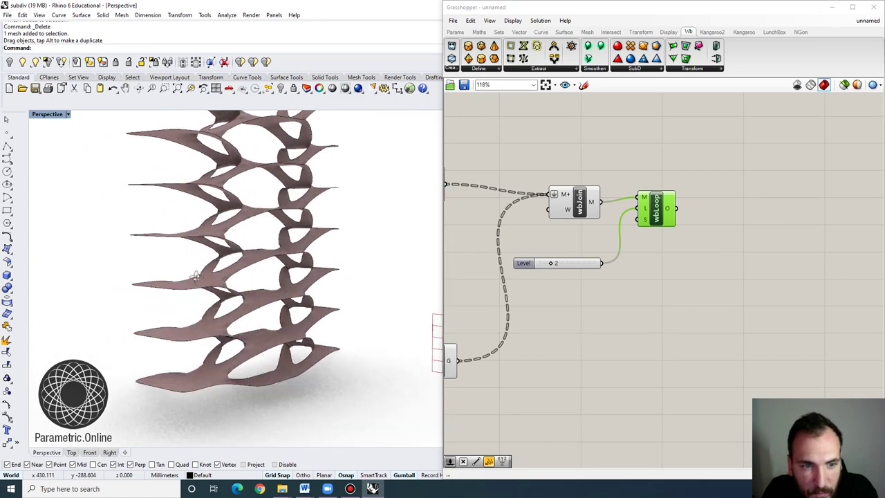
scroll(196, 276, down, 5)
right_drag(197, 277, 293, 260)
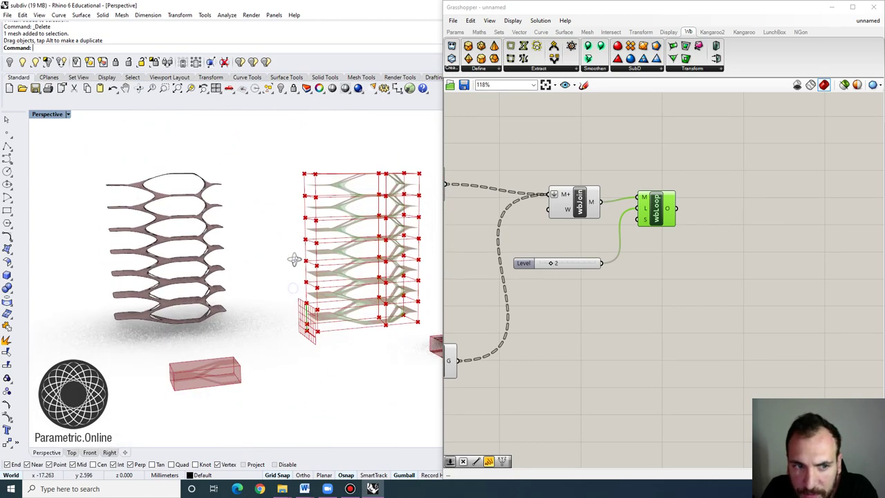
scroll(340, 378, up, 5)
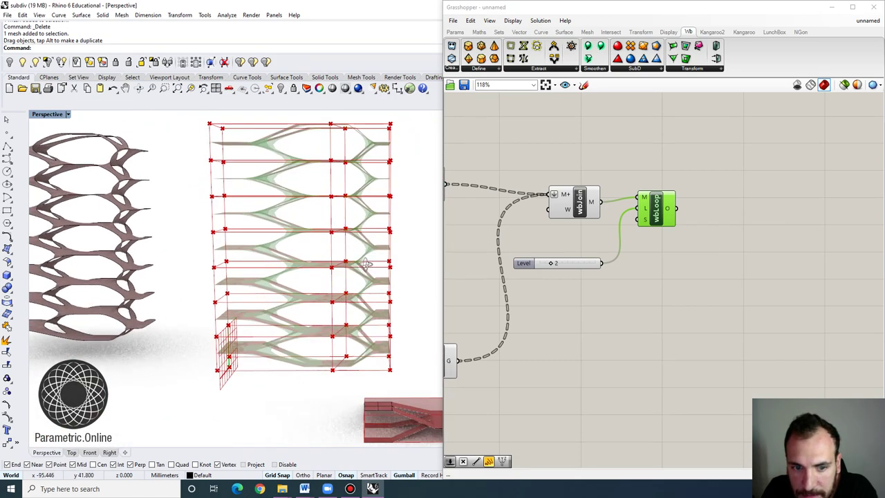
click(592, 232)
scroll(592, 233, down, 6)
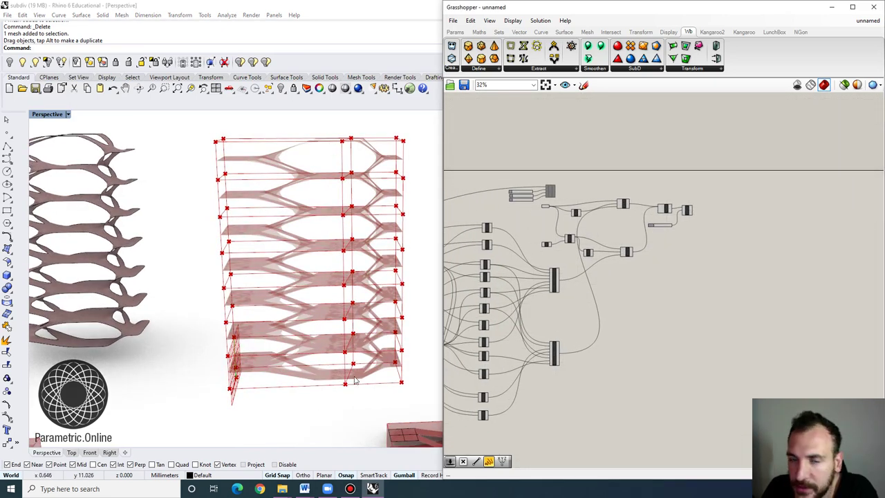
Add a Graph Mapper component and place it below the two lowest V component sliders.
scroll(620, 342, up, 5)
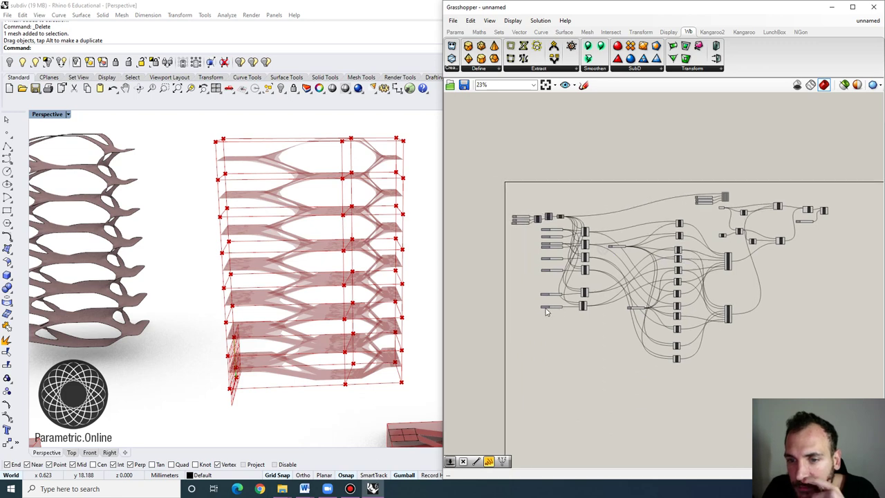
scroll(607, 291, up, 5)
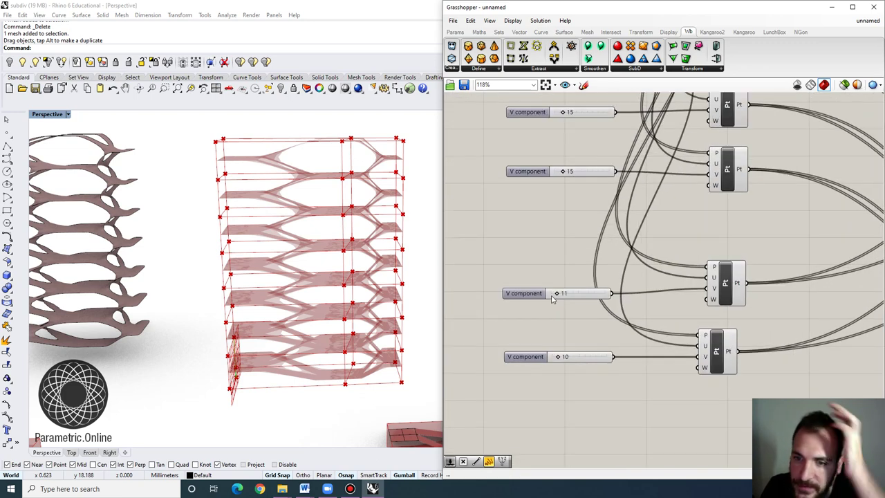
drag(560, 292, 560, 292)
scroll(573, 295, down, 3)
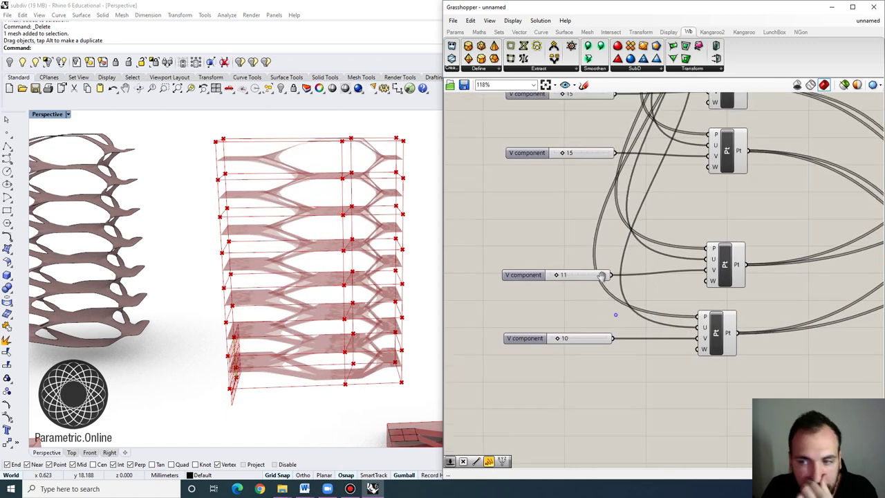
double_click(598, 374)
text(gra)
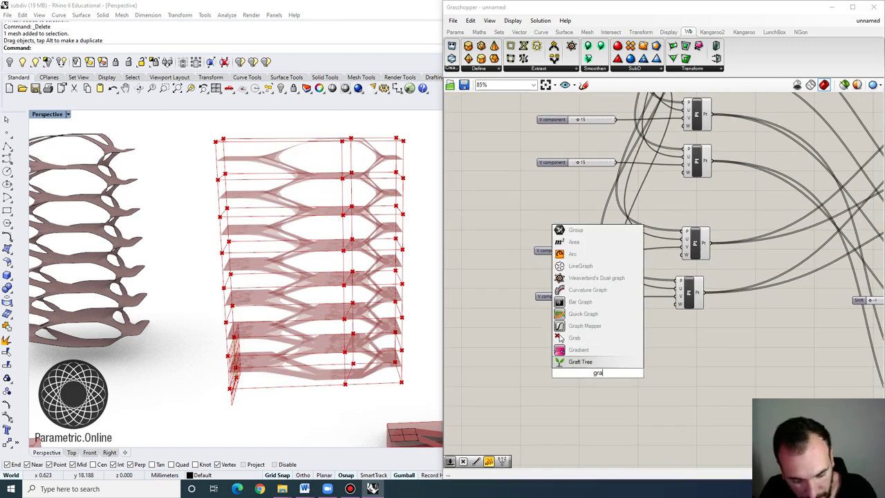
text(ph)
click(582, 350)
drag(593, 375, 560, 354)
scroll(570, 338, down, 2)
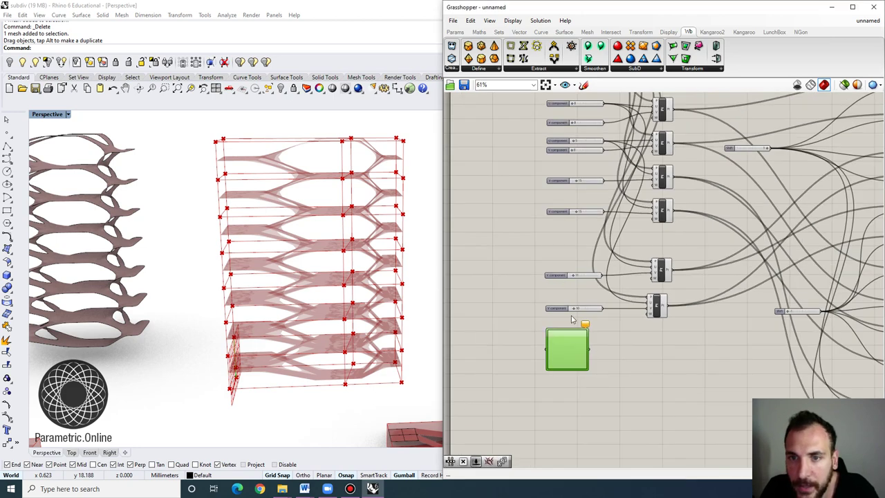
right_drag(572, 319, 607, 378)
right_drag(585, 291, 547, 305)
right_drag(530, 266, 531, 242)
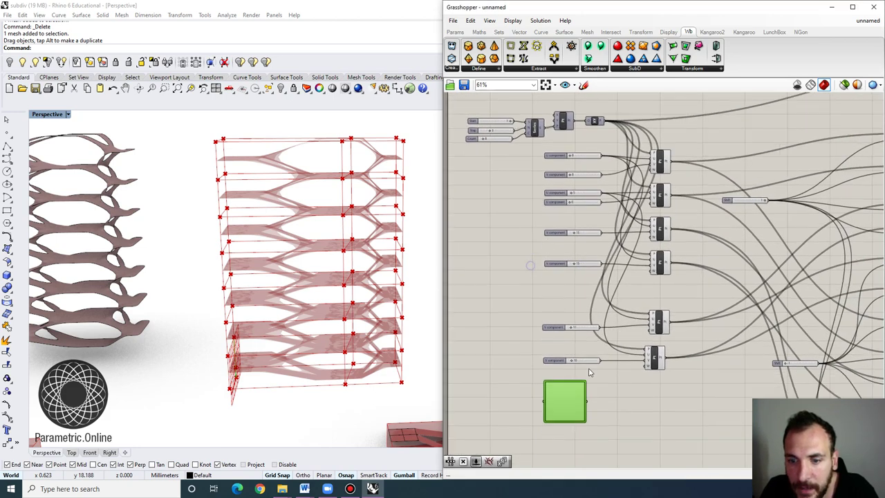
right_drag(564, 355, 574, 368)
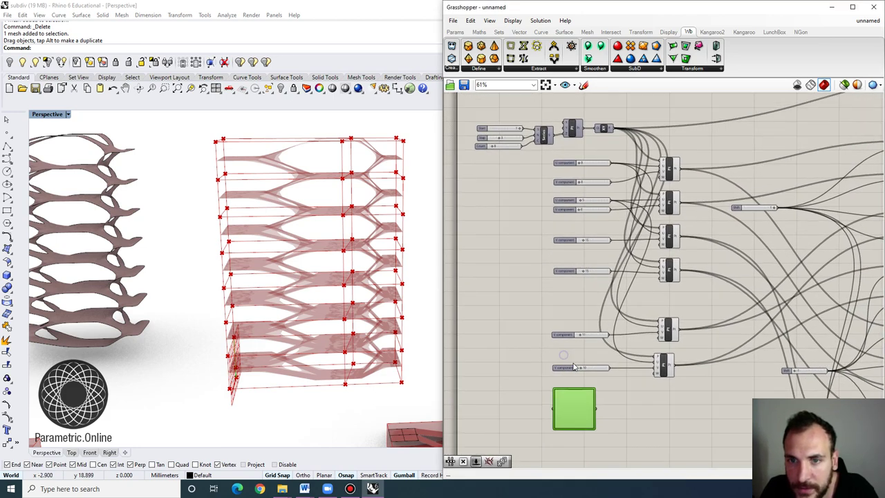
Add a Range component beside the V component sliders.
double_click(507, 328)
text(range)
key(Return)
scroll(517, 309, up, 2)
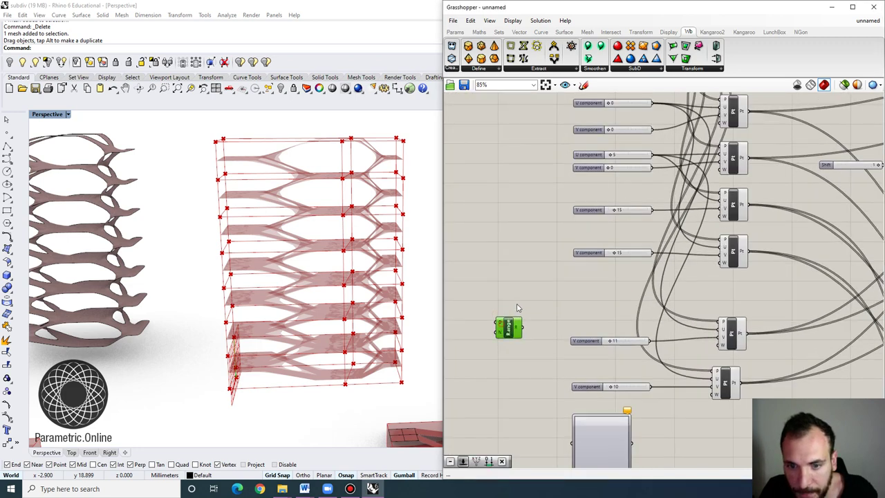
Add a Subtraction component, feed the Count slider into A, and create a number slider with value 1 for B.
right_drag(525, 191, 569, 314)
scroll(564, 219, up, 1)
right_drag(563, 222, 572, 202)
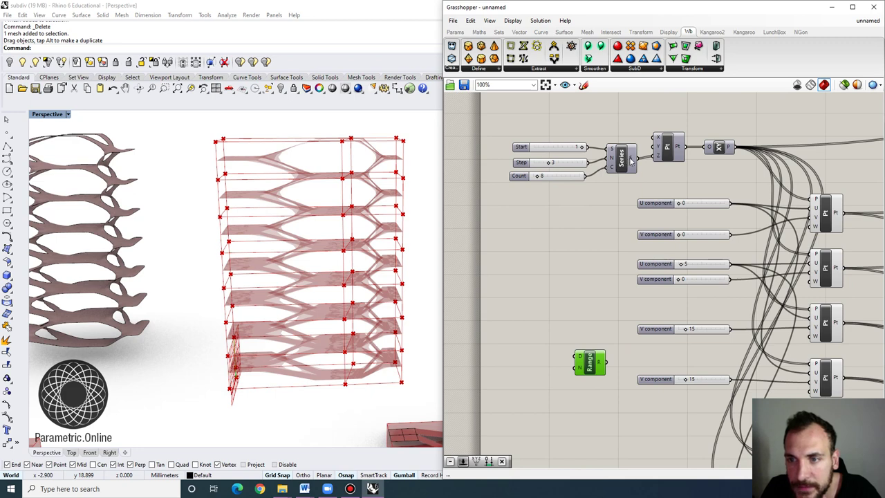
double_click(535, 316)
text(su)
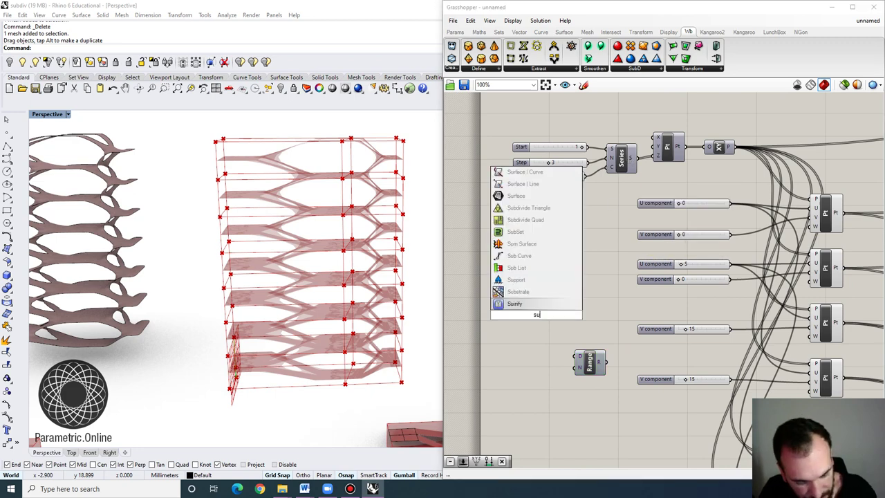
text(bt)
key(Return)
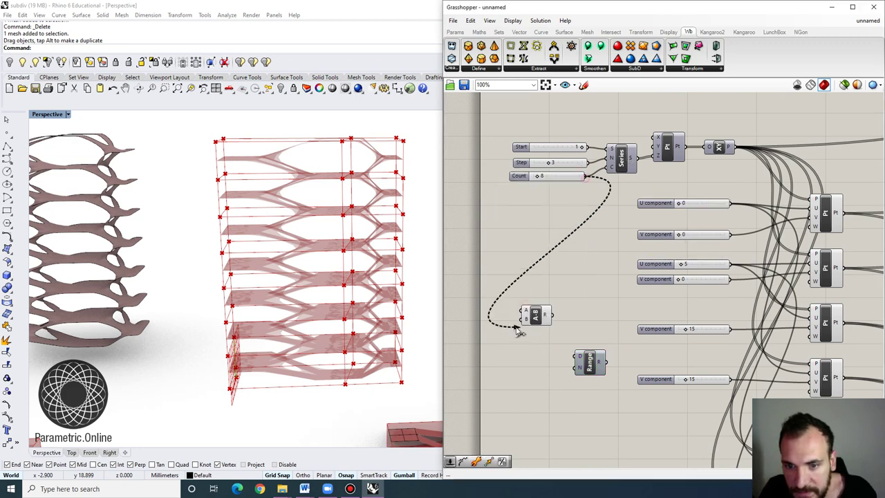
double_click(475, 334)
text(1)
key(Return)
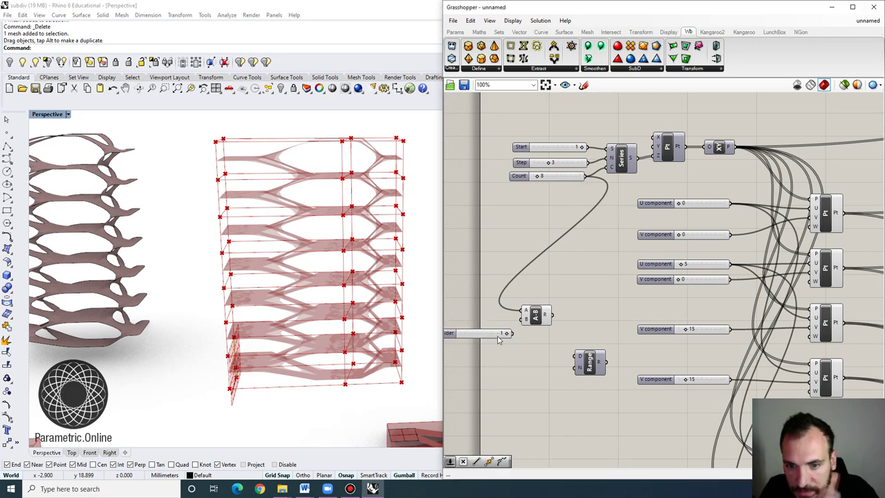
Connect the subtraction result to the Range's N input, feed the Range into the Graph Mapper, and set its graph type to Bezier.
scroll(574, 371, down, 6)
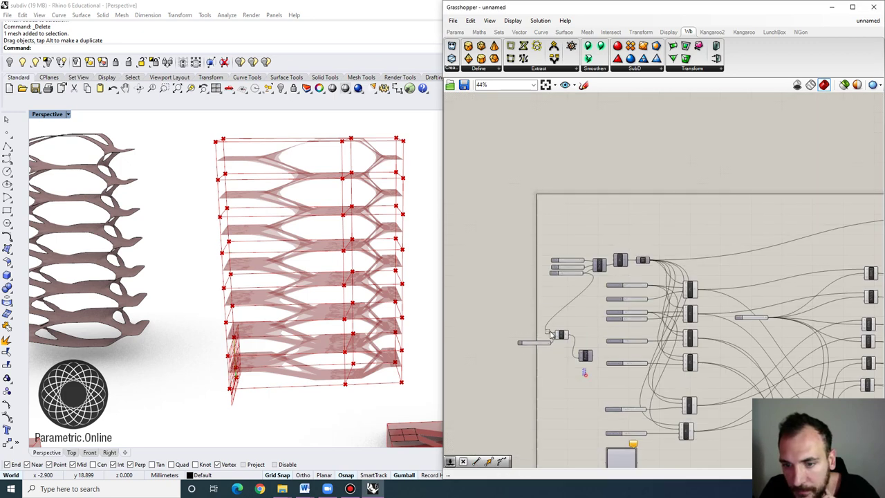
scroll(593, 407, up, 6)
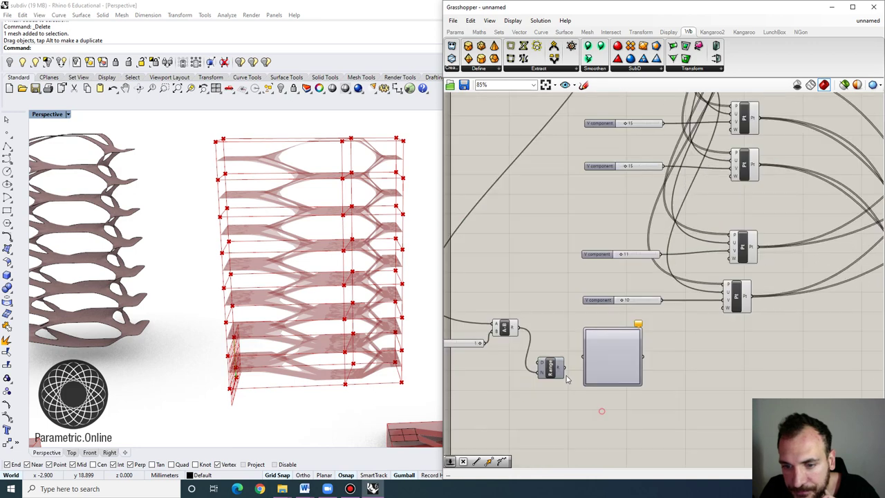
scroll(571, 350, up, 2)
click(634, 344)
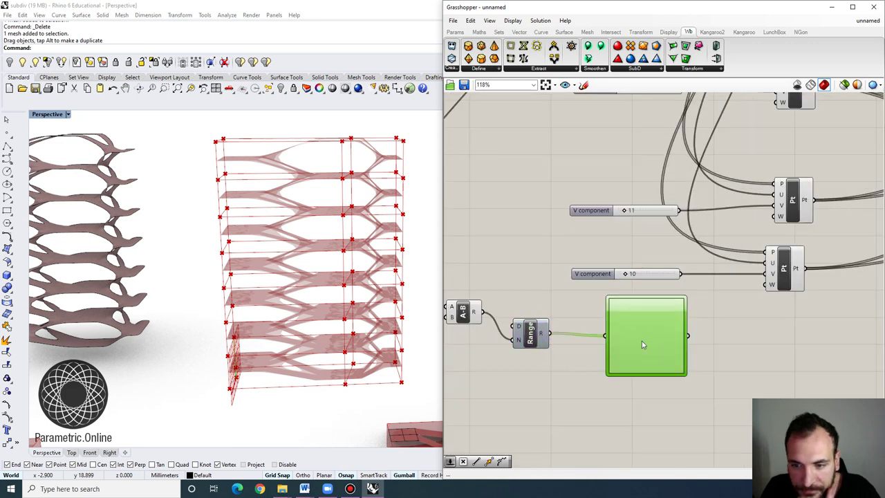
right_click(642, 338)
mouse_move(670, 451)
click(738, 373)
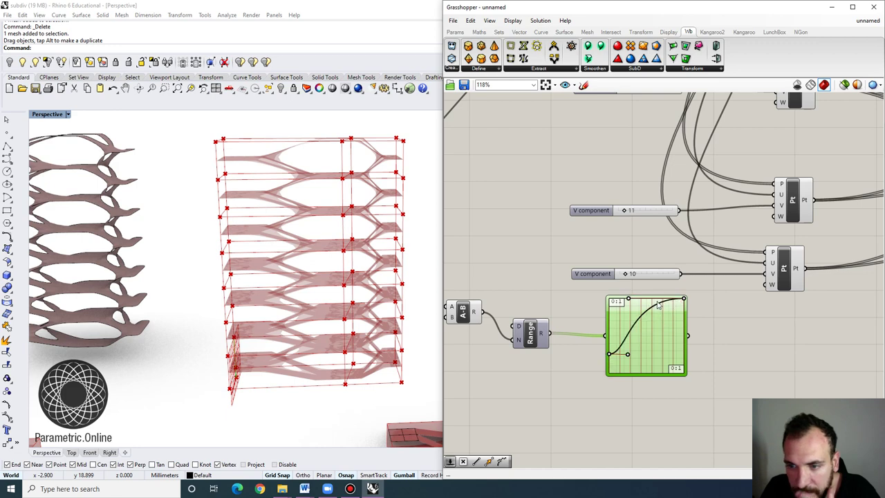
drag(658, 305, 639, 319)
scroll(639, 319, up, 2)
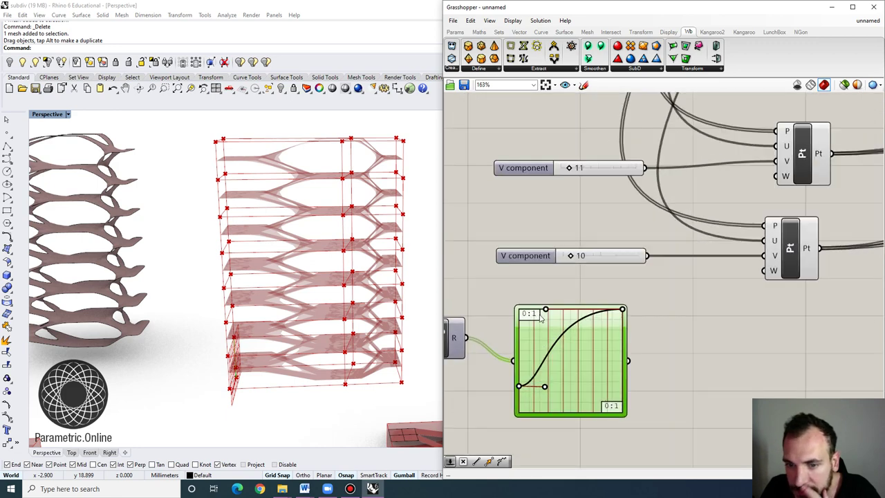
Multiply the V slider set to 11 by the Graph Mapper output and feed the result into the upper Point's V input.
scroll(543, 316, down, 1)
drag(546, 229, 541, 226)
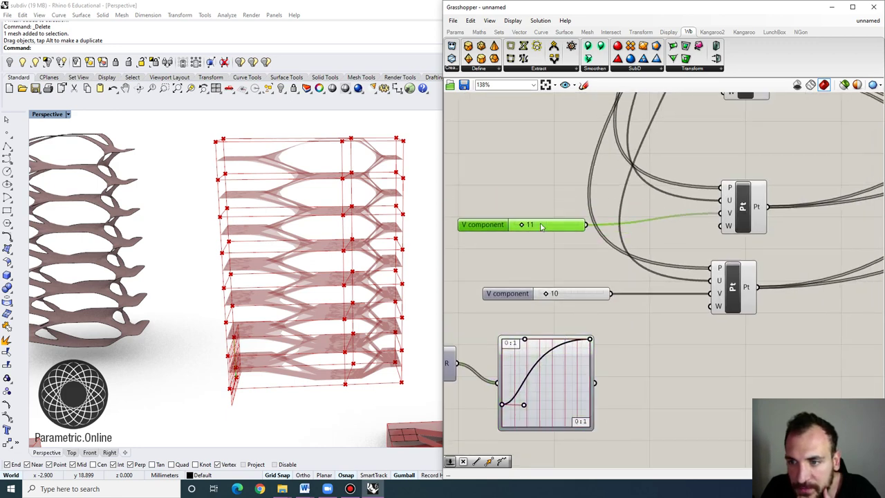
double_click(637, 382)
text(mul)
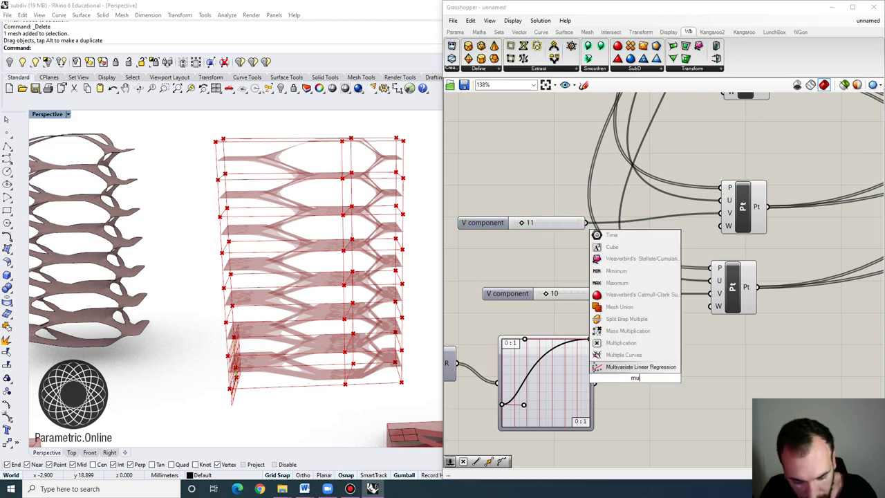
click(623, 345)
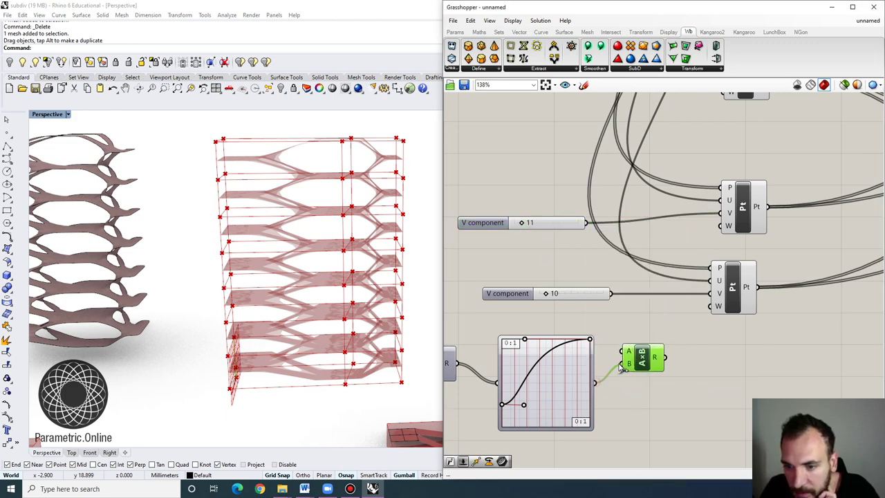
drag(647, 359, 650, 329)
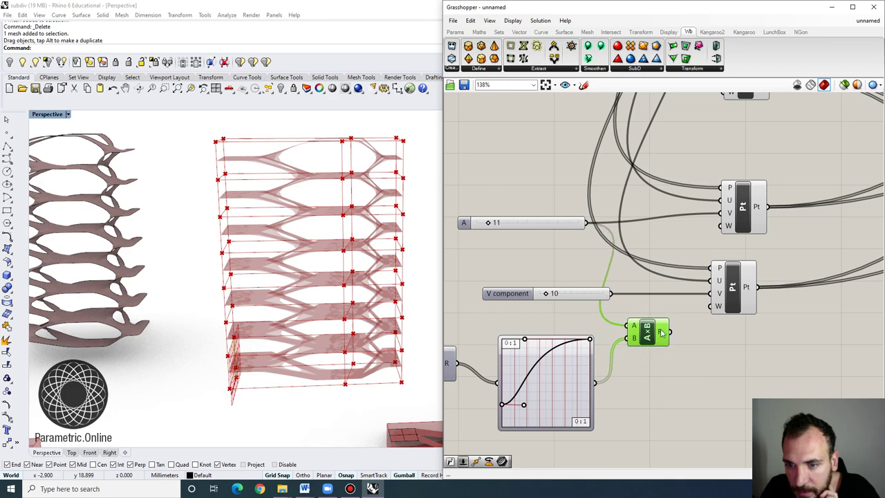
drag(717, 218, 718, 217)
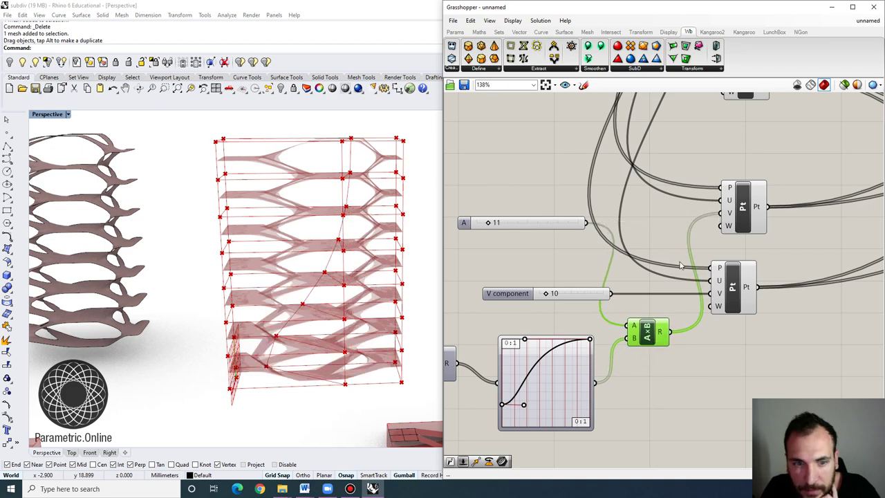
Select the upper middle Point component and reshape the Bezier graph with a higher, flatter start to shift its points.
right_drag(405, 294, 314, 277)
scroll(351, 286, down, 4)
scroll(309, 294, up, 2)
click(747, 210)
scroll(314, 275, up, 5)
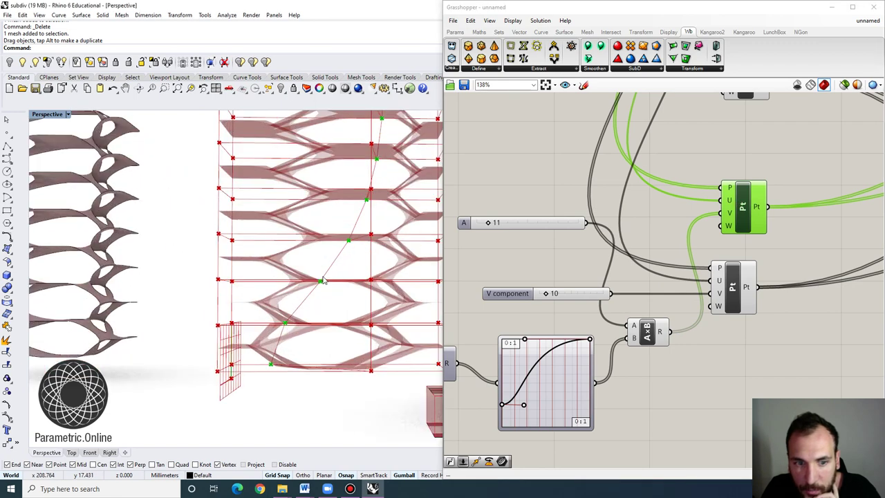
drag(503, 404, 573, 385)
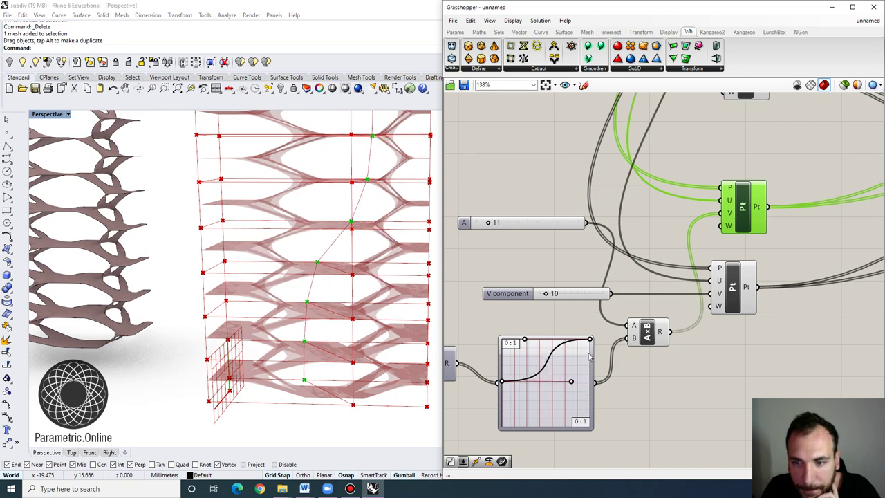
Tidy up the V sliders and Graph Mapper, and place a copy of the Graph Mapper and Multiplication below the originals.
scroll(605, 322, down, 2)
right_drag(607, 319, 662, 306)
drag(649, 284, 648, 249)
scroll(650, 270, down, 2)
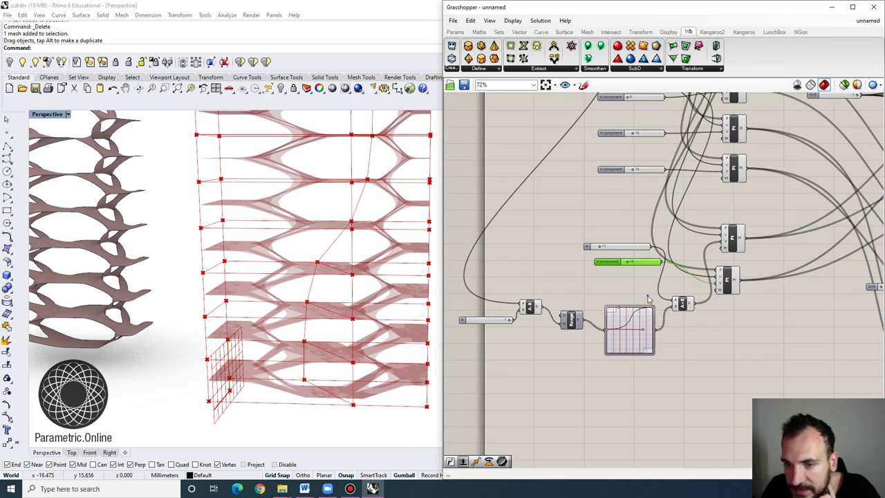
right_drag(636, 349, 648, 346)
scroll(649, 346, up, 2)
drag(649, 345, 639, 320)
drag(707, 329, 598, 245)
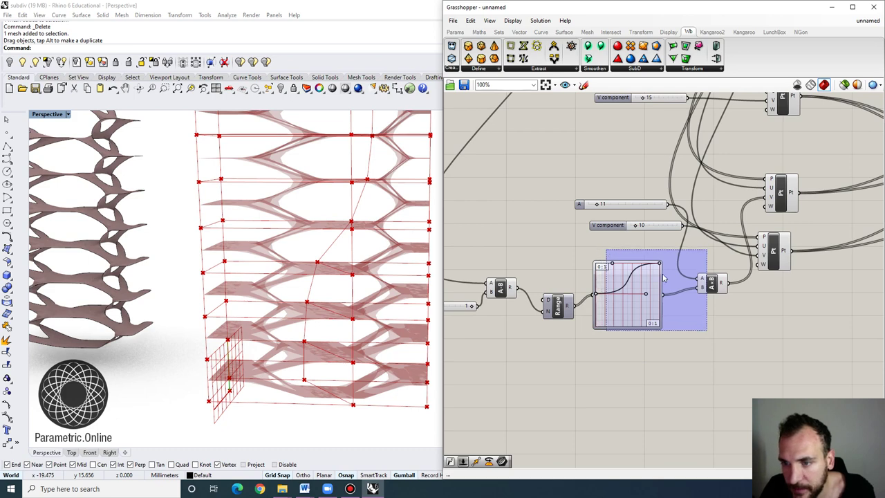
alt+drag(713, 281, 718, 369)
click(729, 346)
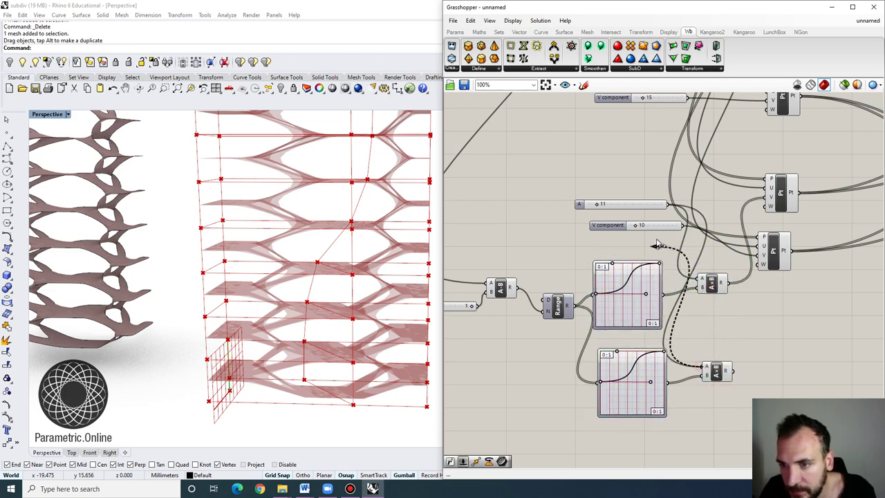
Wire the slider set to 10 through the copied Multiplication into the lower Point's V input, and place that slider below the second graph.
drag(641, 237, 608, 246)
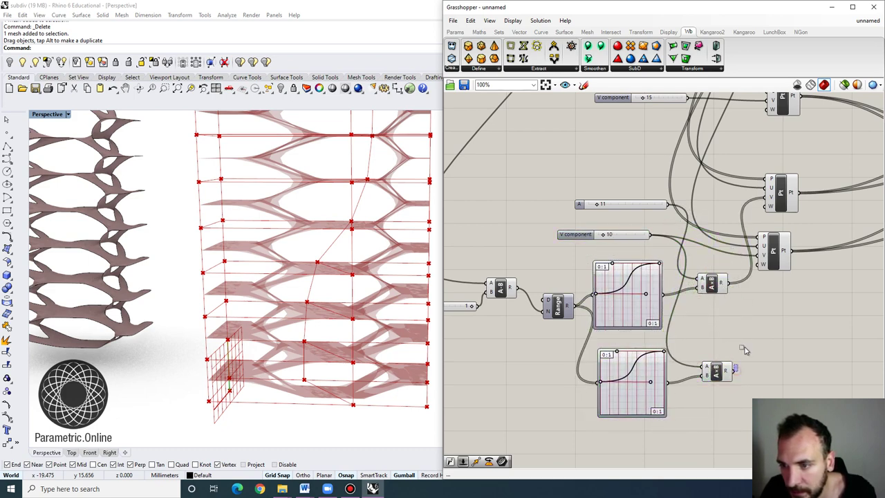
drag(744, 347, 753, 296)
drag(772, 241, 801, 257)
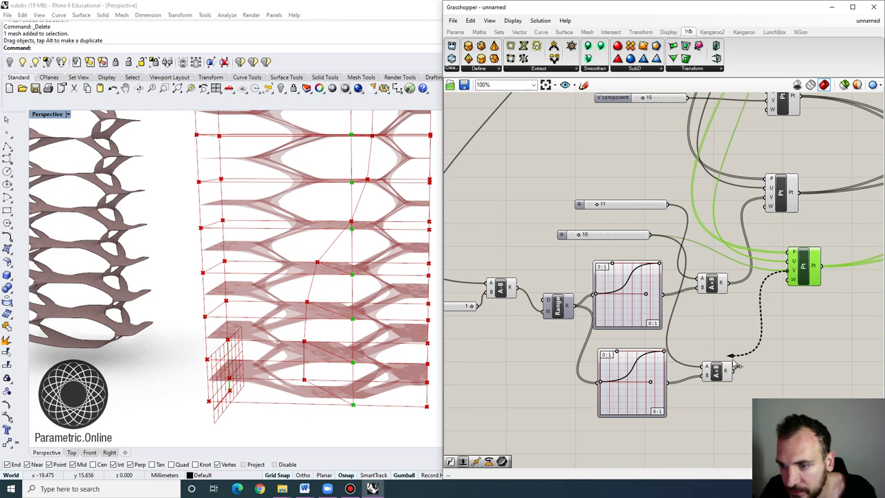
drag(716, 373, 723, 355)
right_drag(665, 353, 673, 352)
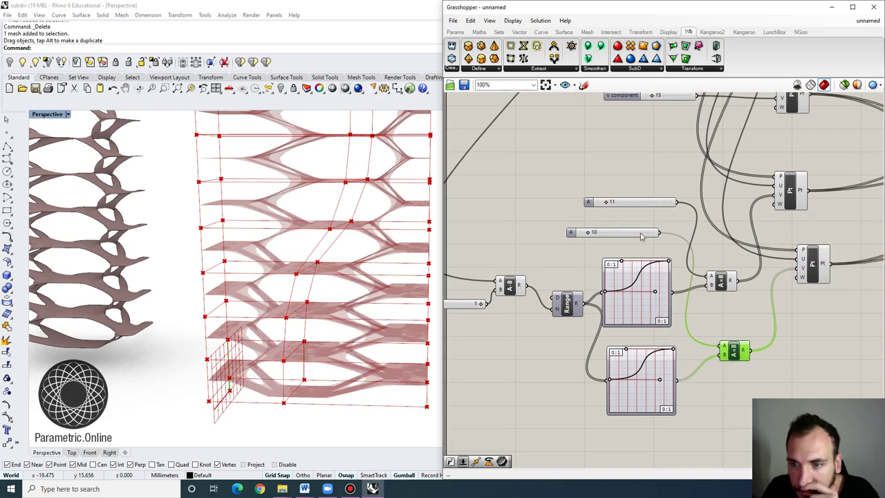
drag(661, 469, 646, 448)
right_drag(661, 409, 626, 371)
scroll(625, 372, up, 1)
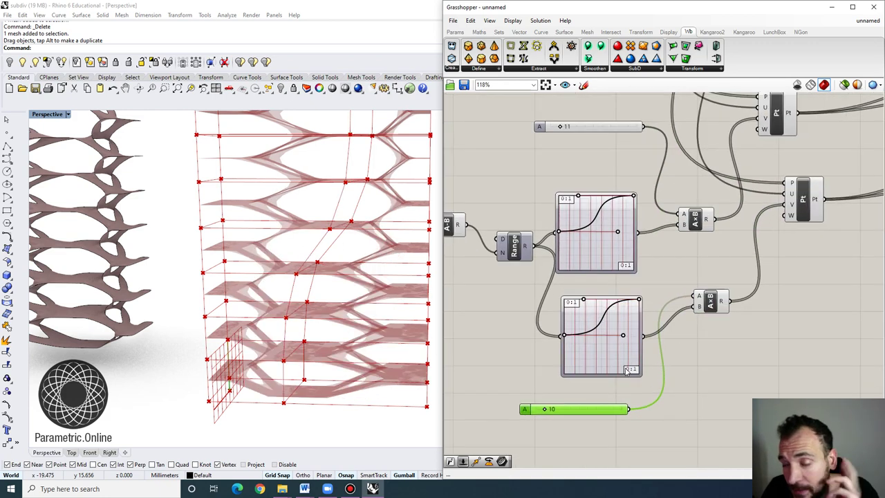
Try a value of 6 on the slider that multiplies the second graph.
scroll(360, 363, down, 4)
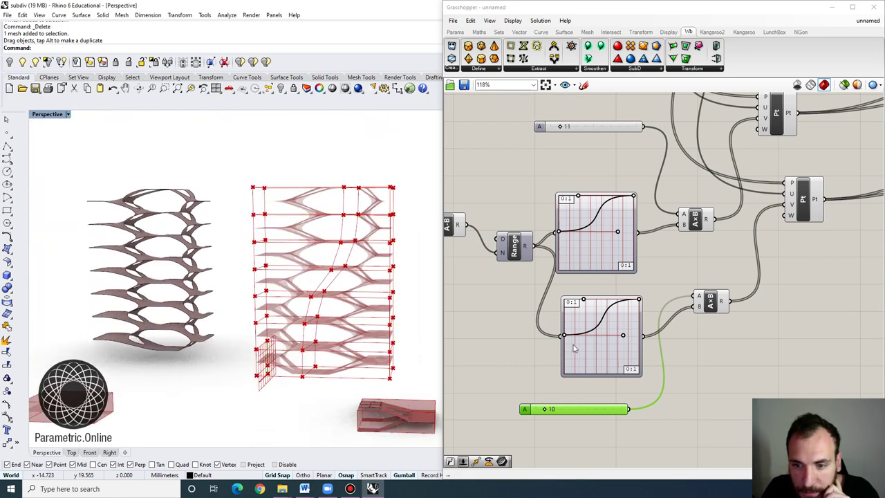
drag(547, 411, 545, 411)
right_drag(335, 306, 327, 328)
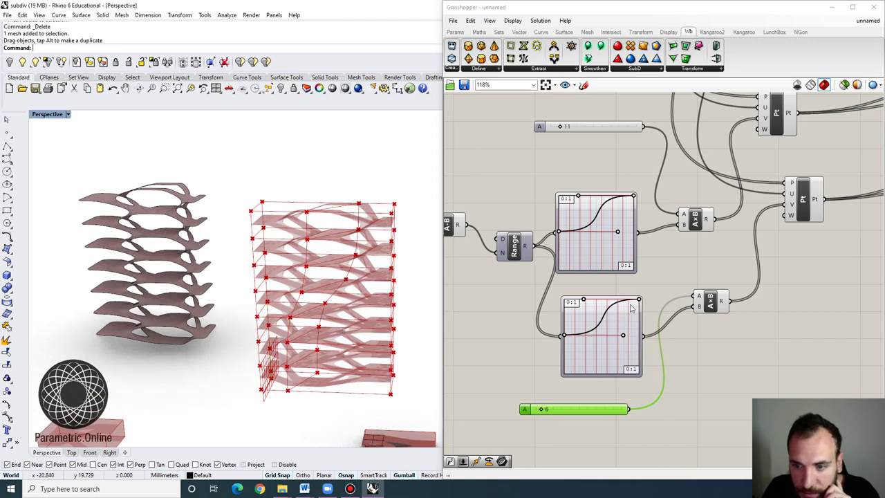
Reshape the second Bezier graph into a descending curve by raising its start point and lowering its end point and handle.
drag(639, 299, 638, 332)
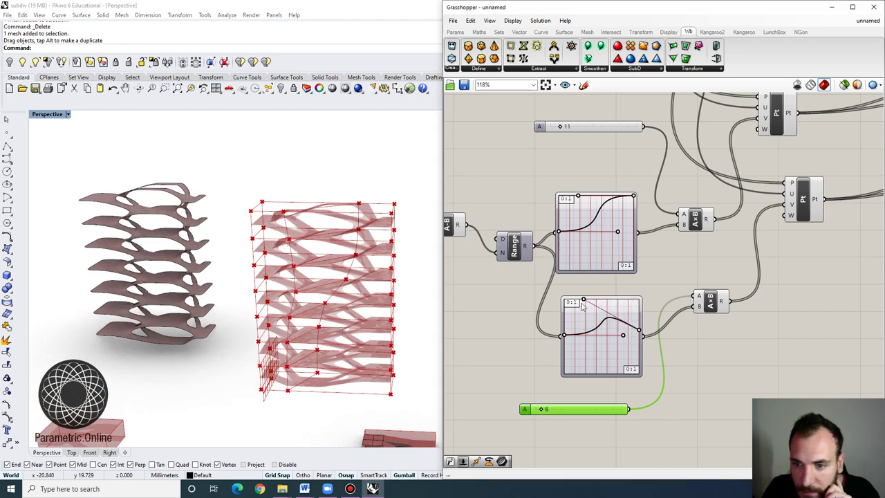
drag(582, 305, 616, 351)
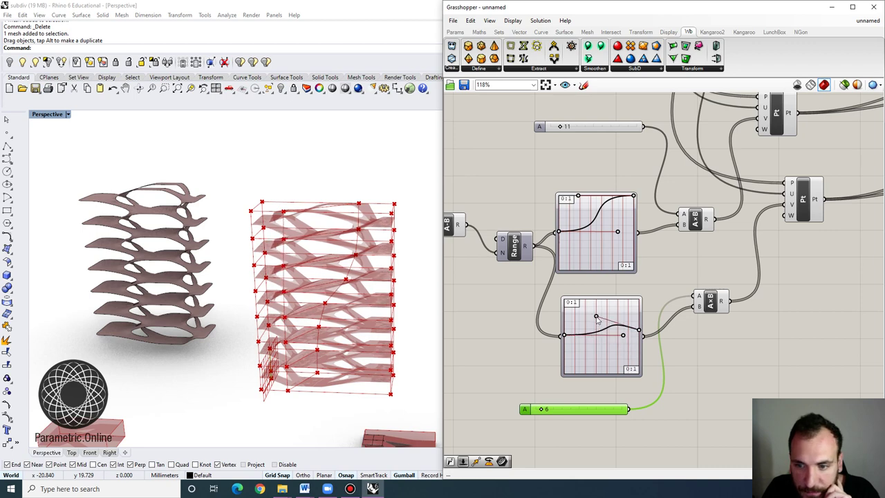
drag(564, 338, 565, 310)
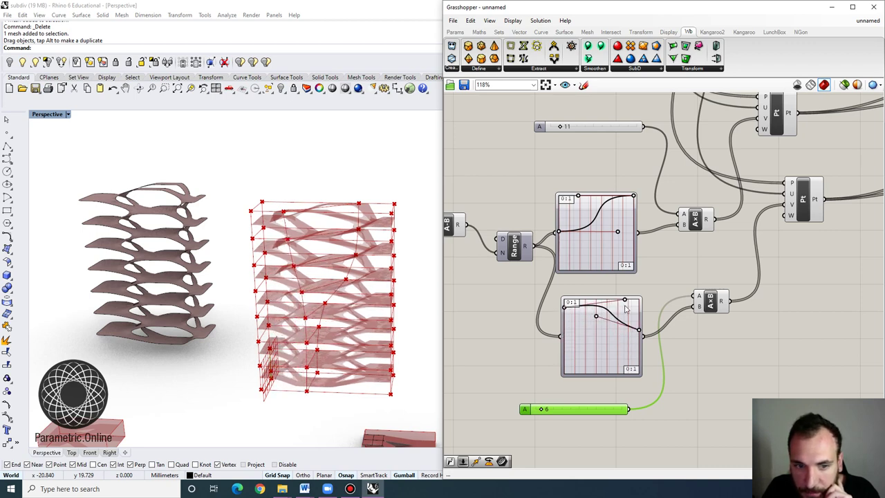
Set the second graph's multiplier slider to 11 and lower the curve's end point and handle into a descending S-shape.
drag(549, 411, 545, 410)
right_drag(349, 344, 358, 294)
drag(634, 329, 638, 350)
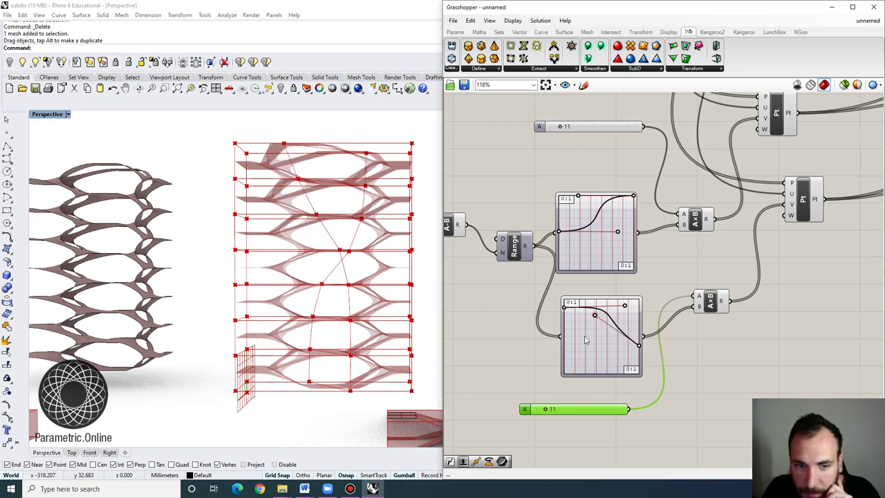
drag(586, 338, 601, 340)
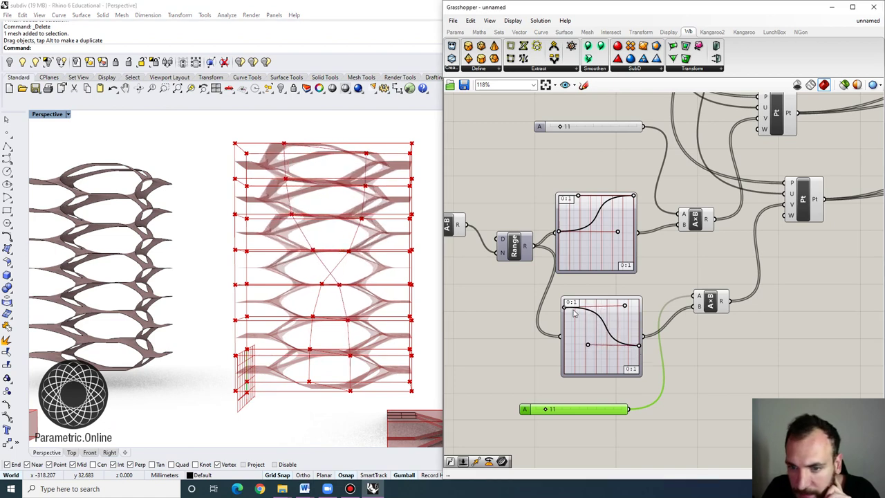
Examine the graph-driven module stack from another angle and inspect the source module up close.
right_drag(391, 296, 331, 376)
scroll(346, 308, down, 8)
scroll(389, 363, up, 4)
scroll(389, 364, up, 3)
scroll(331, 376, up, 4)
scroll(325, 367, down, 5)
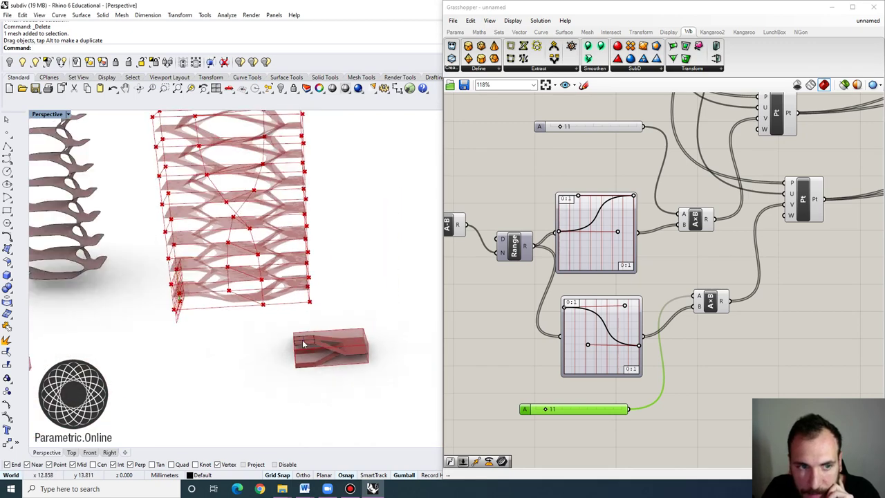
right_drag(304, 344, 330, 365)
scroll(330, 365, up, 3)
scroll(331, 365, up, 4)
drag(328, 389, 288, 302)
right_drag(350, 345, 286, 393)
scroll(281, 377, up, 3)
click(248, 388)
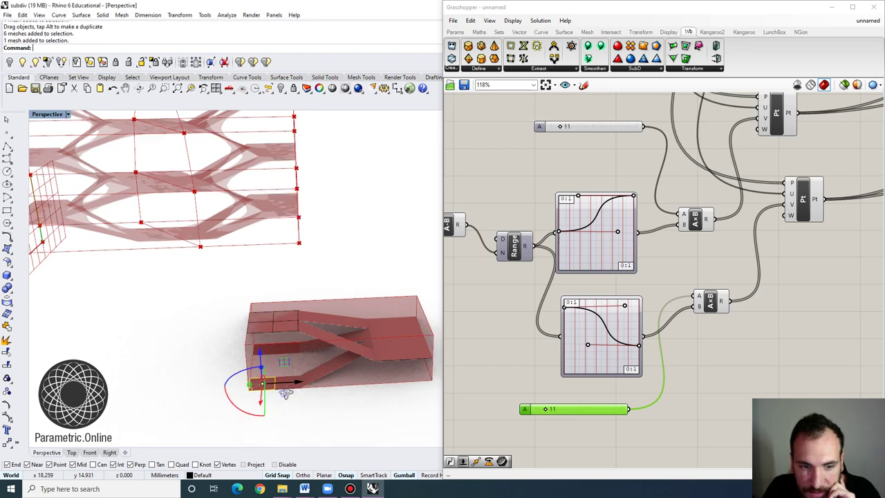
key(Escape)
Scale1D the four end meshes on the source module's branching side outward along its length, using a second reference distance of 3.
right_drag(207, 437, 242, 402)
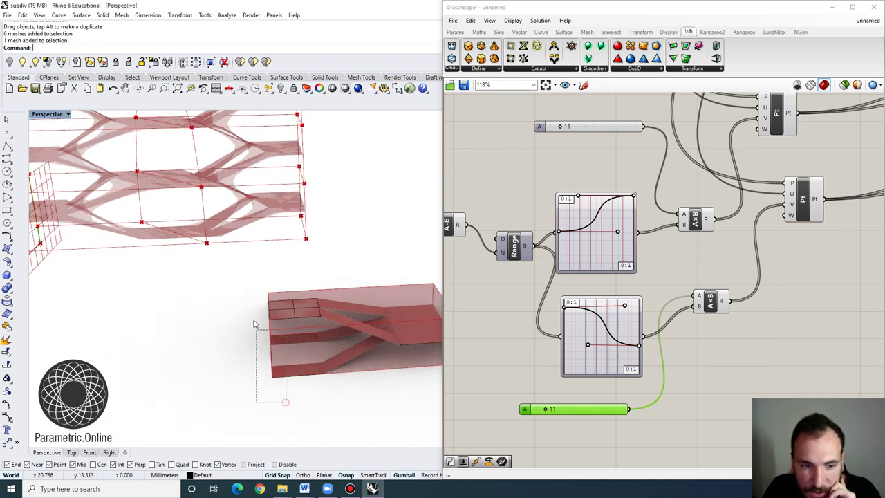
drag(254, 325, 238, 264)
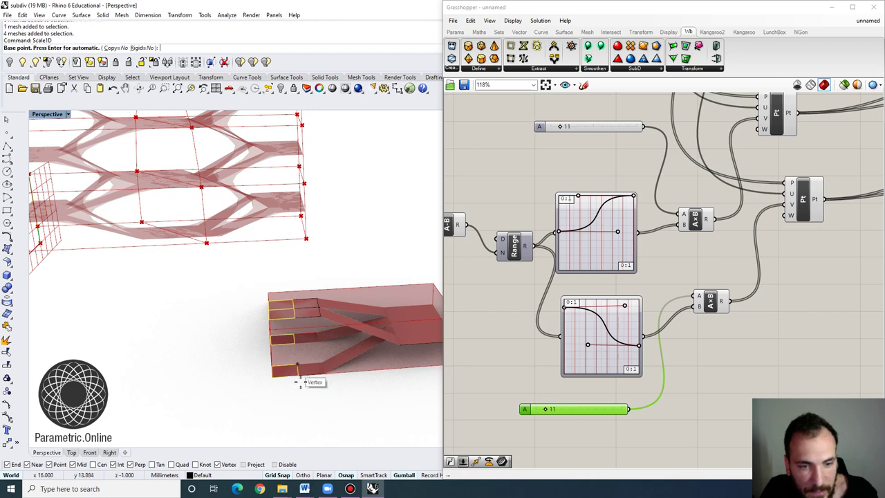
click(275, 377)
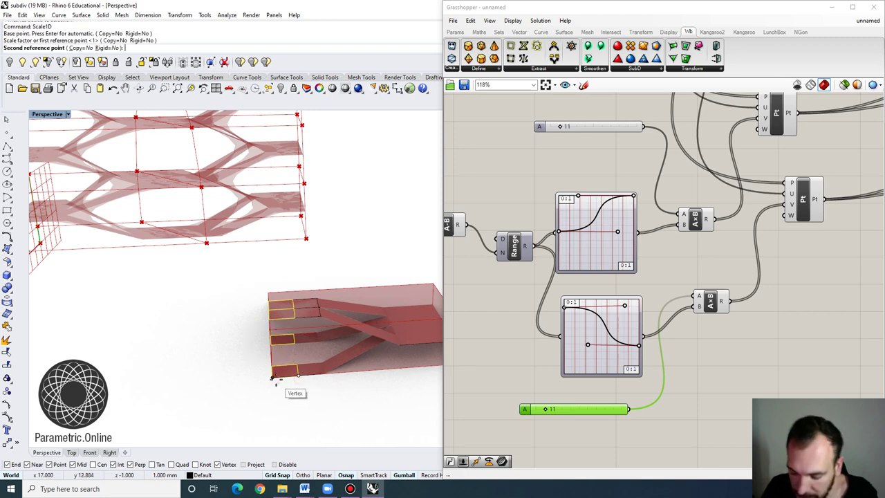
text(3)
key(Return)
scroll(298, 352, down, 5)
click(310, 406)
scroll(303, 351, down, 5)
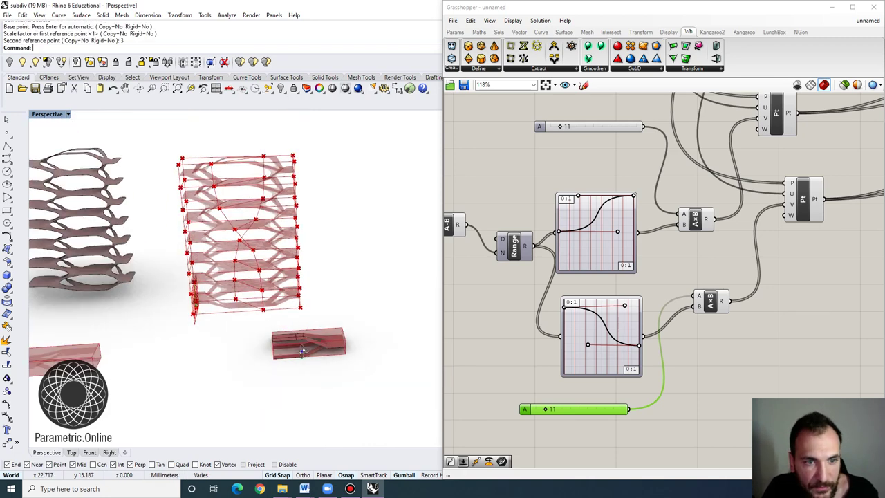
Scale1D the four end meshes on the source module's merged, wide side outward along its length, using a second reference distance of 3.
right_drag(302, 351, 280, 255)
right_drag(220, 260, 296, 357)
scroll(296, 357, up, 6)
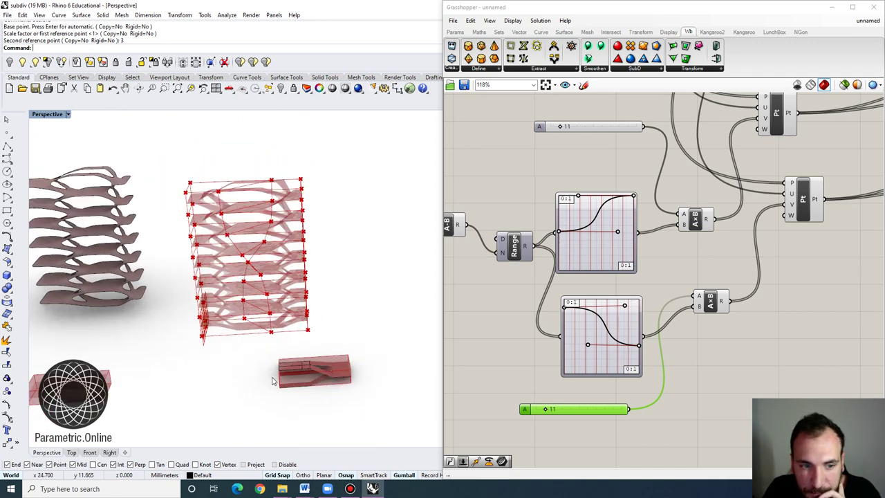
scroll(293, 336, down, 4)
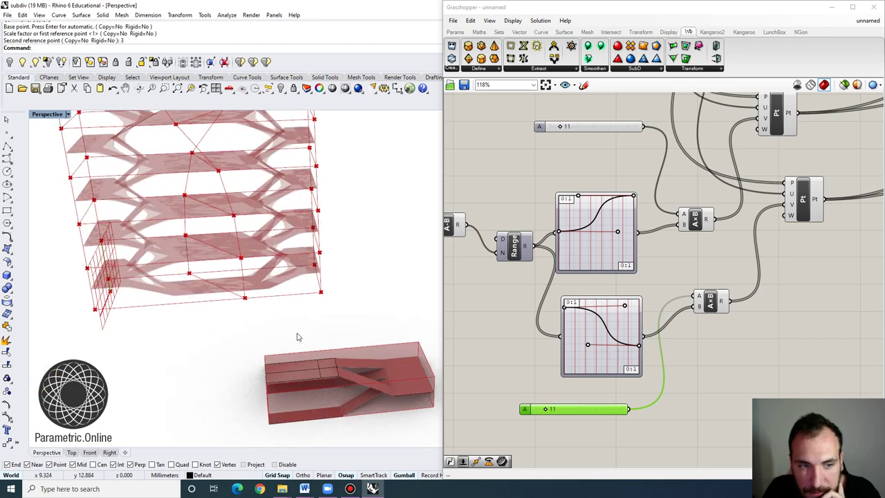
scroll(350, 330, up, 2)
click(356, 350)
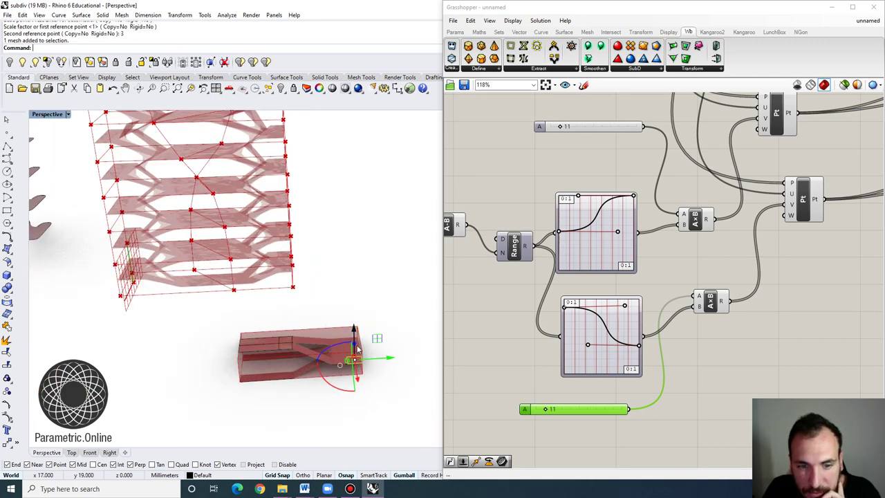
drag(345, 332, 346, 332)
scroll(366, 371, up, 2)
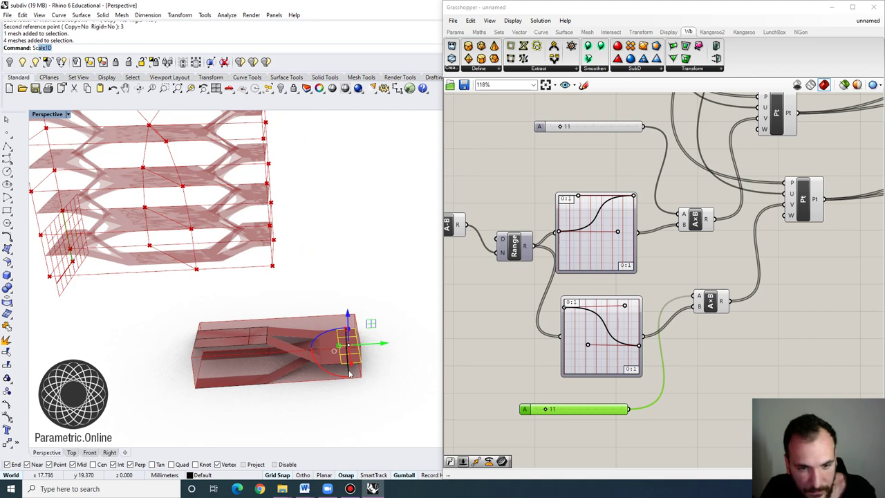
key(Return)
click(360, 362)
text(3> ( Copy=No Rigid=No ): 3)
key(Return)
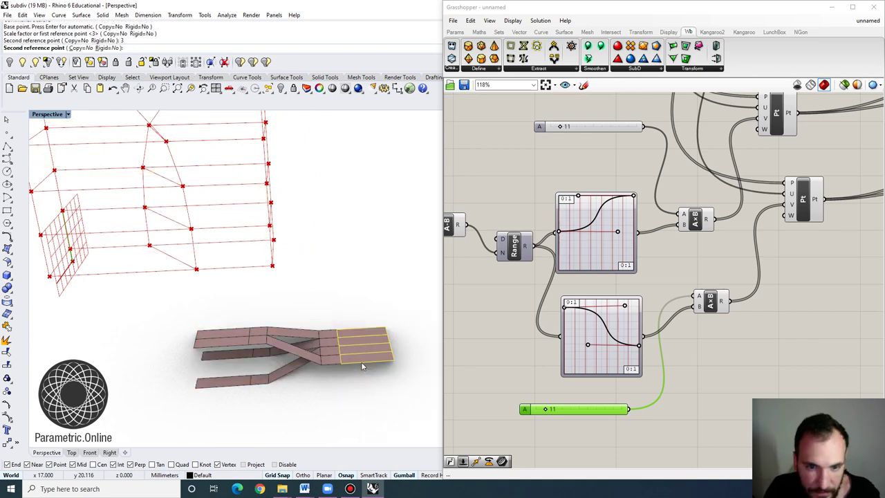
click(366, 397)
Examine the updated module stack from several angles and up close to check the effect of the lengthened ends.
scroll(365, 394, down, 4)
scroll(218, 257, up, 2)
right_drag(218, 258, 201, 251)
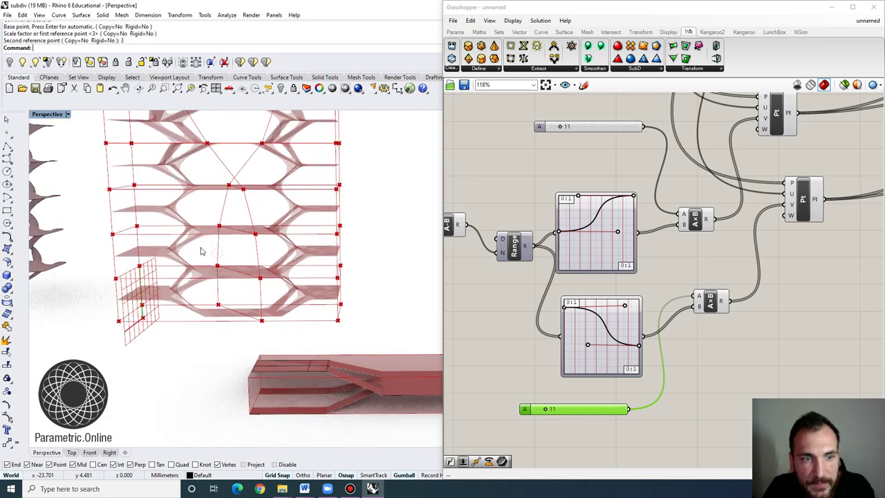
scroll(199, 246, down, 4)
right_drag(195, 192, 239, 263)
scroll(221, 229, down, 2)
scroll(217, 216, up, 4)
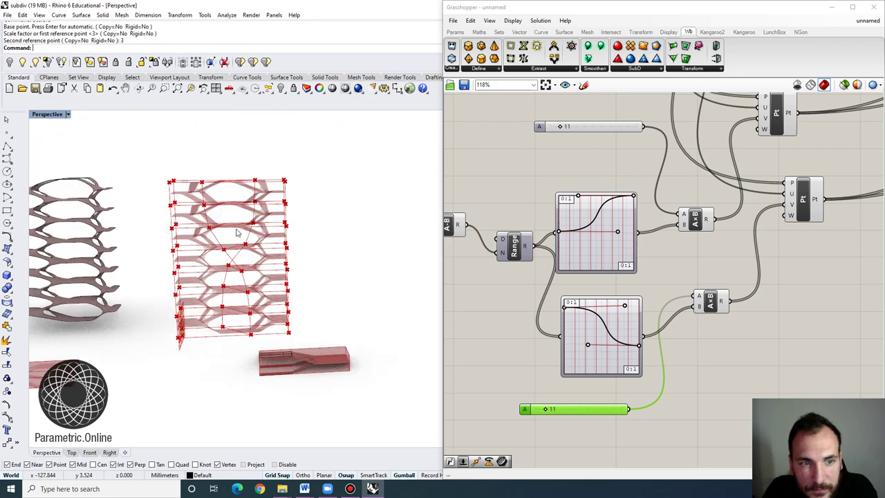
right_drag(201, 321, 203, 330)
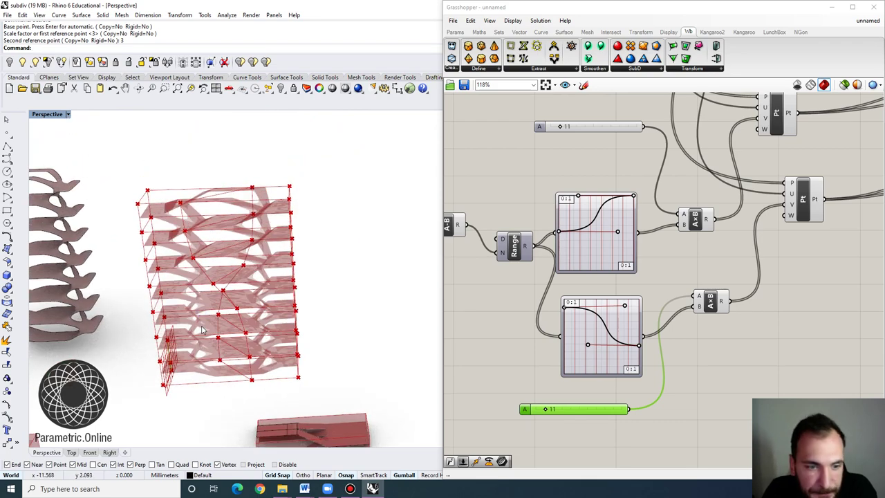
scroll(195, 358, up, 6)
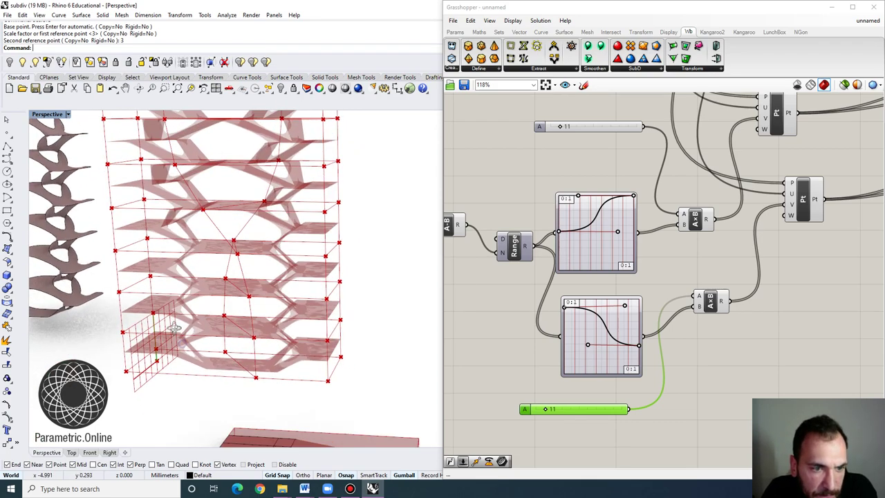
scroll(177, 317, up, 2)
scroll(559, 322, up, 3)
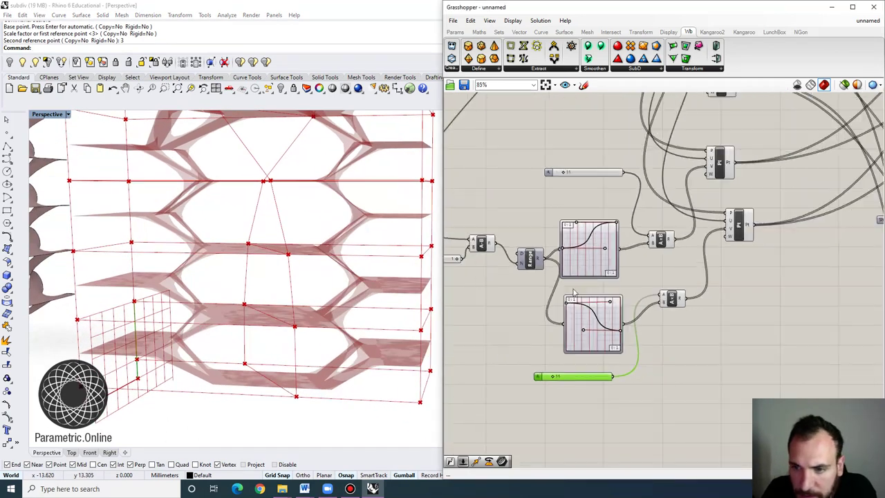
Lower the start point of the second Bezier graph so the curve rises before it falls.
drag(541, 329, 539, 349)
right_drag(269, 353, 289, 365)
scroll(318, 337, down, 6)
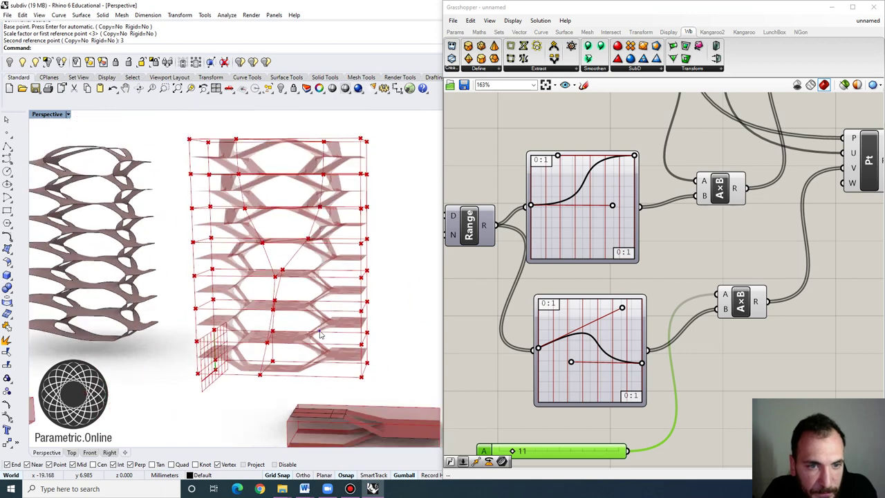
right_drag(321, 336, 345, 339)
Change the second graph mapper to the Linear type and lower both its points into a horizontal line in the graph's lower half.
right_click(609, 313)
mouse_move(647, 426)
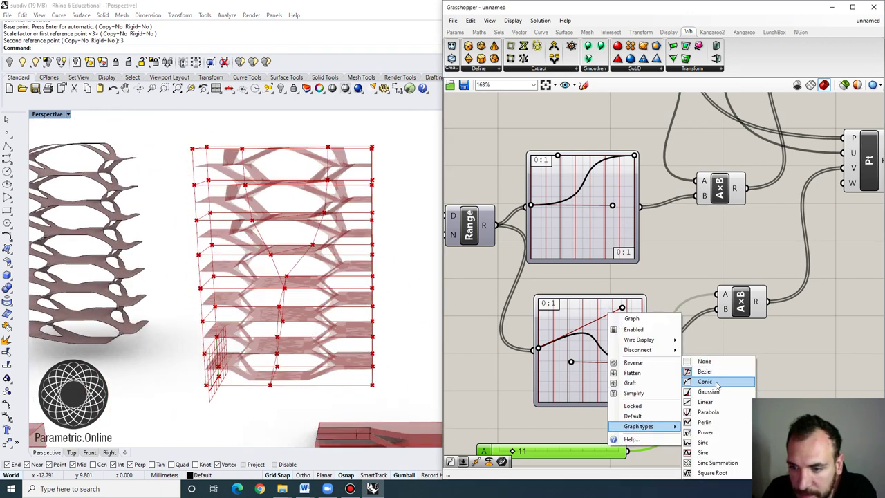
click(705, 403)
drag(565, 375, 513, 349)
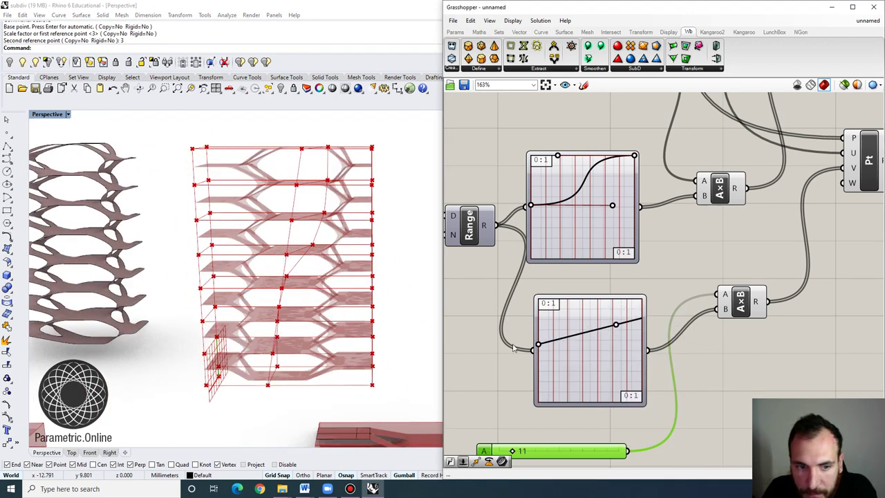
drag(617, 325, 642, 351)
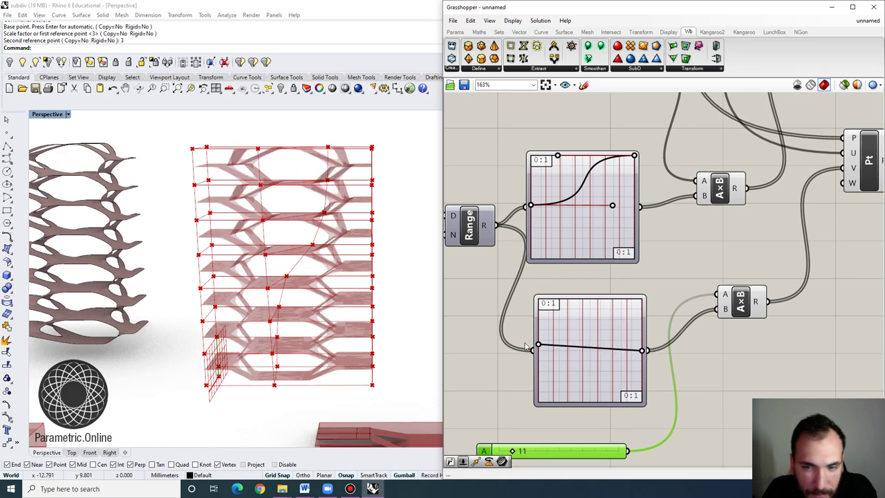
drag(541, 351, 542, 372)
drag(641, 351, 644, 374)
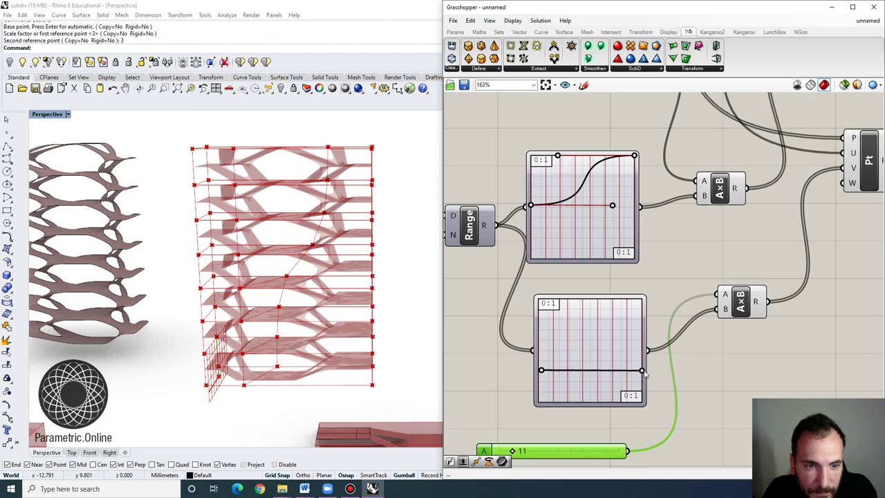
Set the Count slider of the Series component to 13 to make the module stack taller.
right_drag(368, 370, 384, 354)
scroll(384, 354, down, 3)
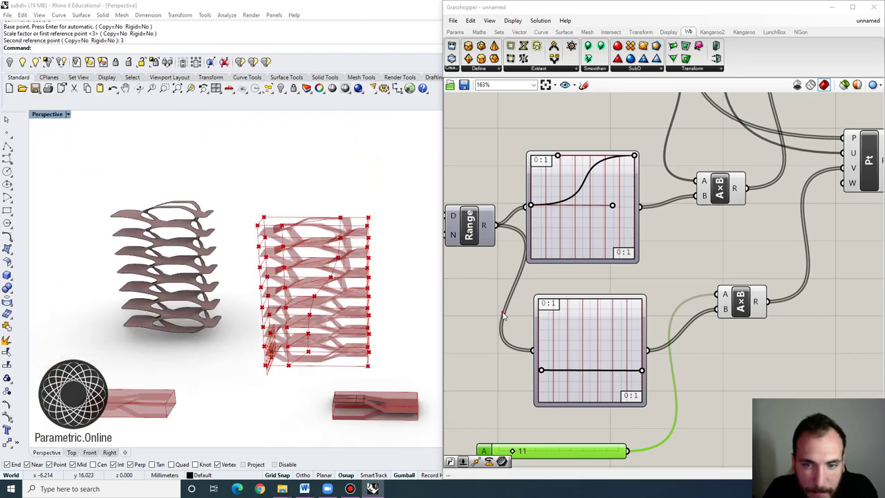
scroll(662, 256, down, 10)
scroll(662, 256, up, 10)
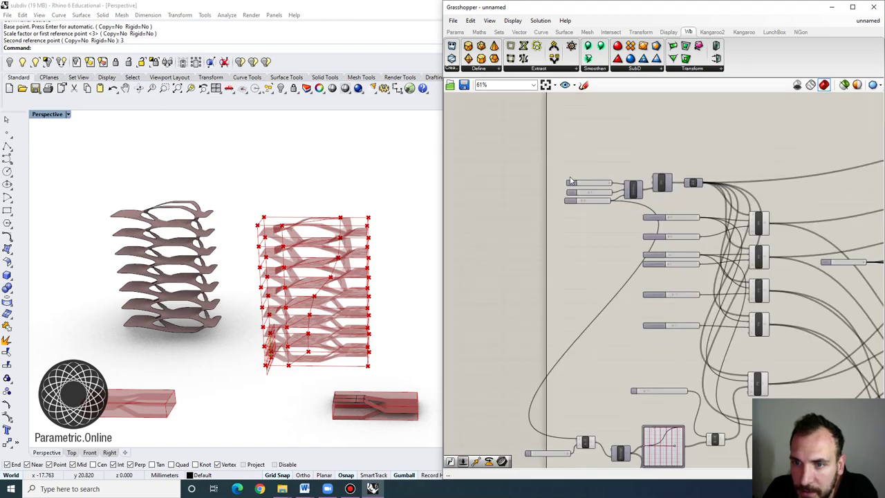
drag(608, 256, 612, 255)
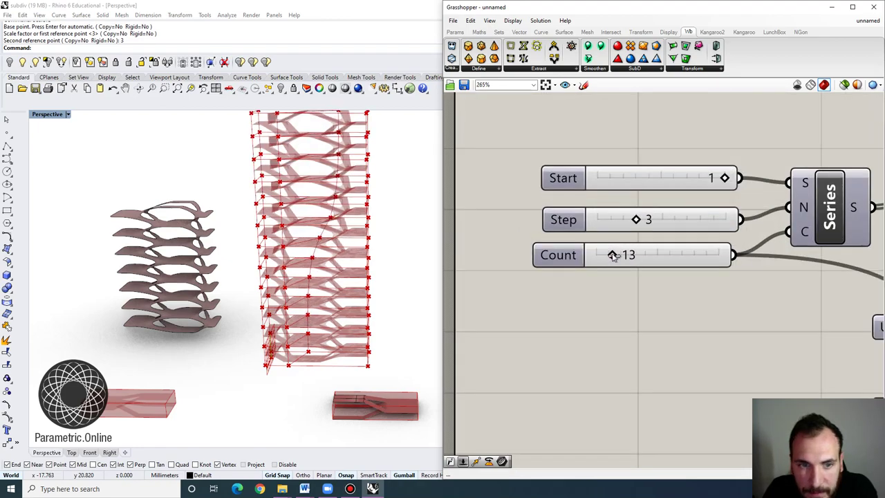
right_drag(346, 228, 455, 268)
scroll(501, 233, down, 12)
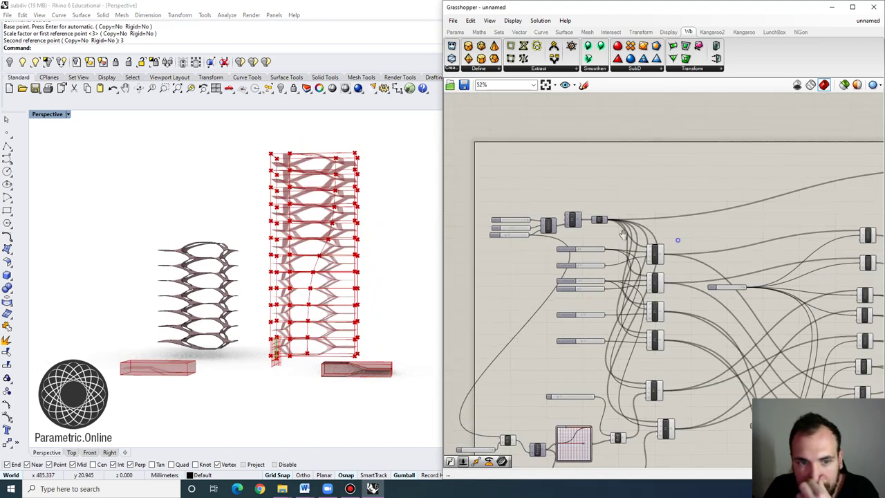
Bake the wbLoop subdivision mesh and move the baked tower to the free space beside the graph-driven stack.
scroll(725, 218, up, 7)
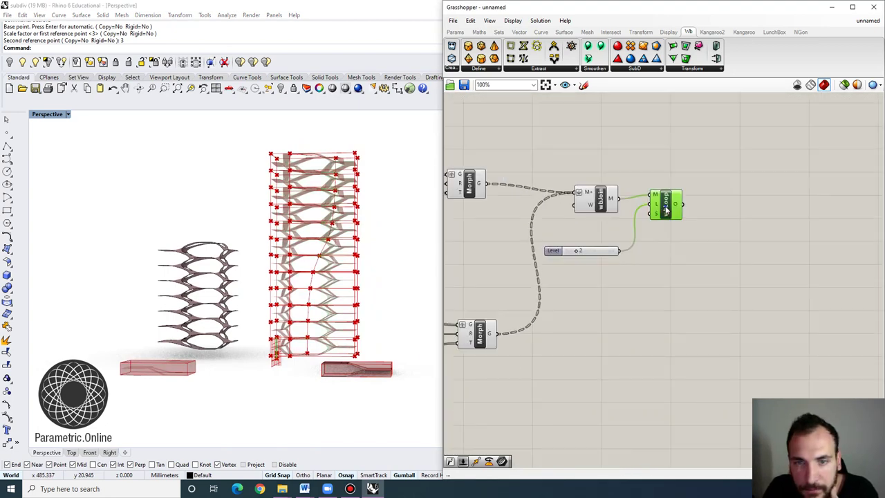
right_click(666, 211)
click(682, 242)
click(691, 339)
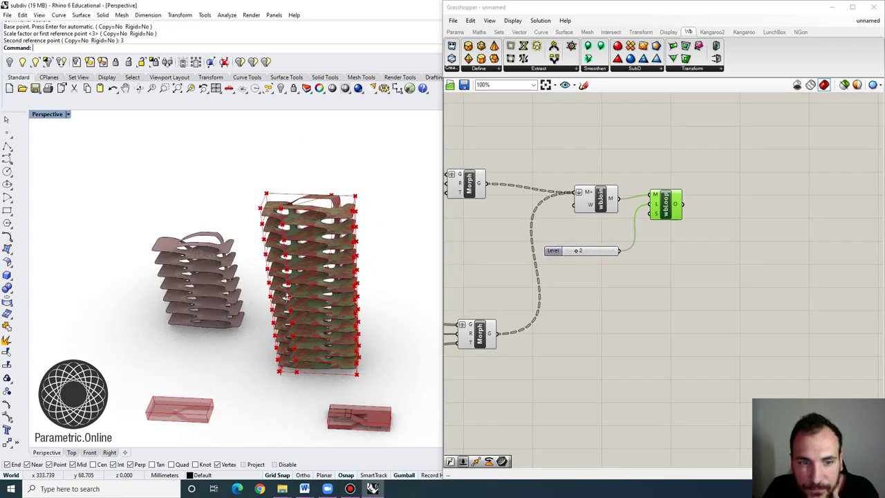
scroll(287, 298, down, 3)
drag(313, 269, 411, 258)
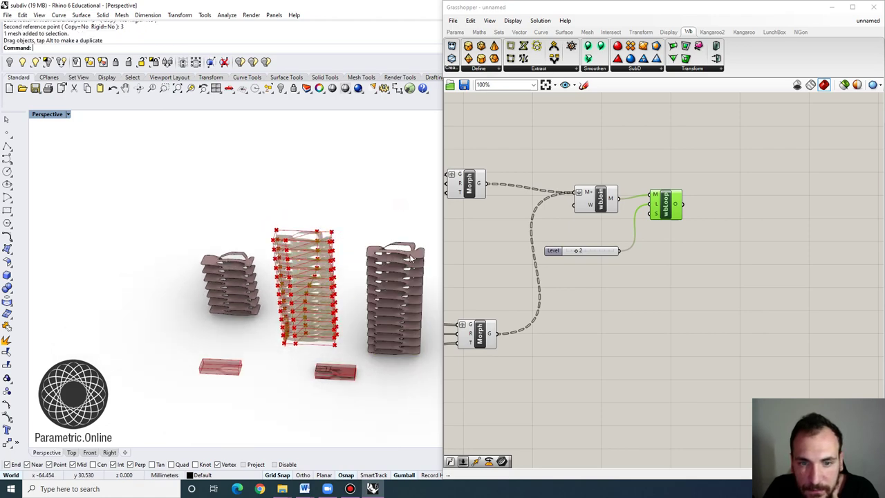
Inspect the baked tower from several angles and distances and compare it with the graph-driven stack.
scroll(412, 258, up, 6)
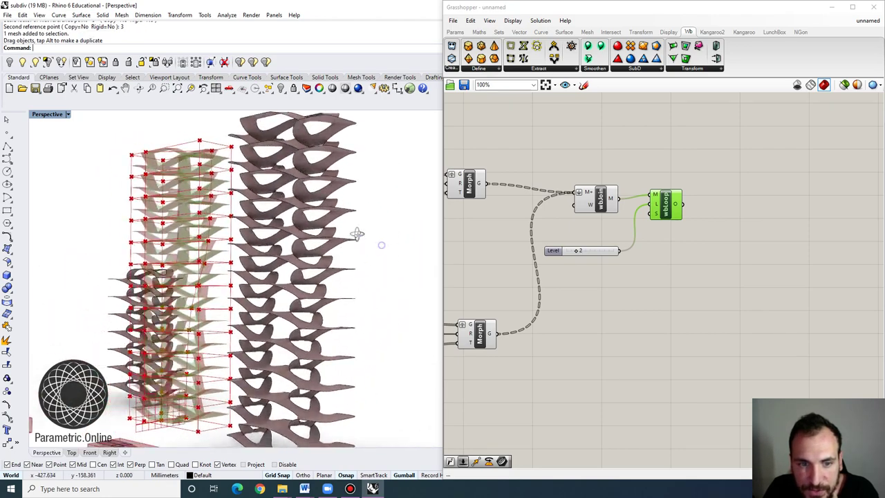
mouse_move(357, 233)
right_down()
mouse_move(198, 225)
mouse_move(331, 232)
mouse_move(397, 253)
mouse_move(386, 243)
mouse_move(385, 200)
mouse_move(352, 235)
right_up()
scroll(330, 232, down, 5)
scroll(397, 253, up, 5)
scroll(381, 239, down, 5)
scroll(384, 228, up, 5)
scroll(348, 234, down, 5)
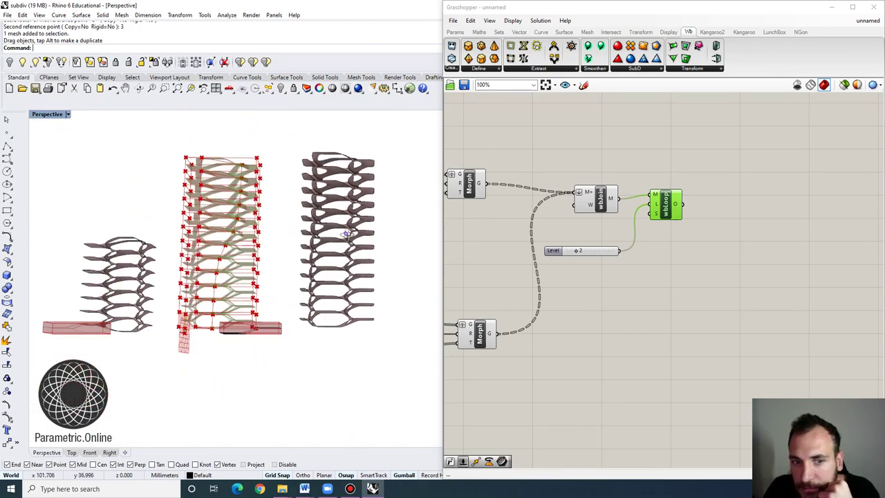
scroll(345, 235, up, 3)
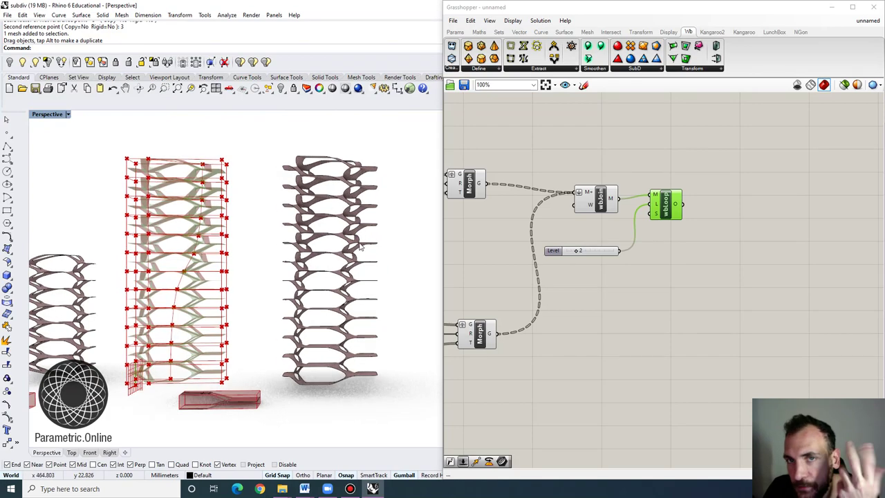
Delete the four lengthened end meshes on the source module's branching side.
right_drag(360, 246, 292, 408)
scroll(245, 373, down, 2)
scroll(243, 407, up, 7)
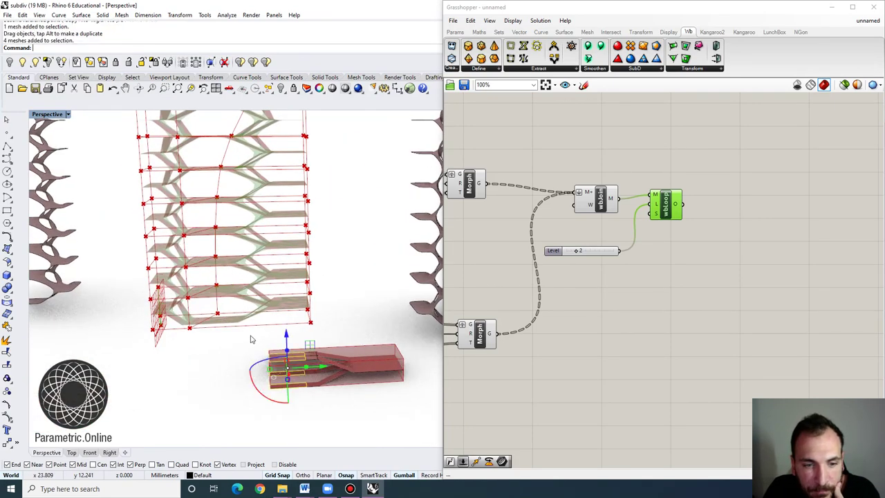
scroll(298, 374, up, 2)
key(Delete)
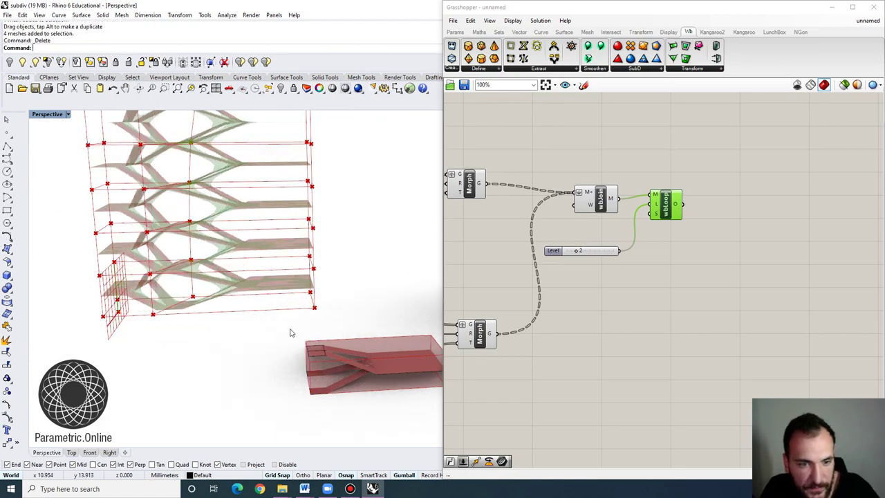
Delete the baked tower standing beside the updated graph-driven stack.
scroll(290, 332, down, 5)
scroll(266, 330, down, 3)
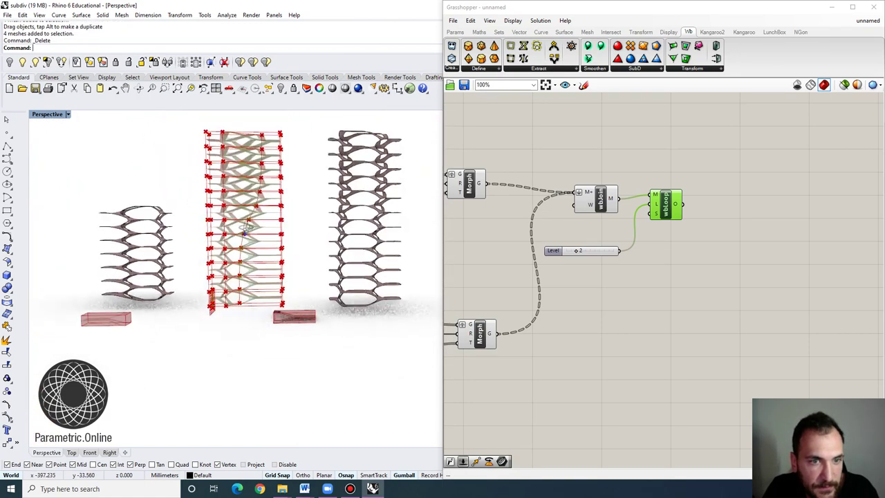
click(387, 222)
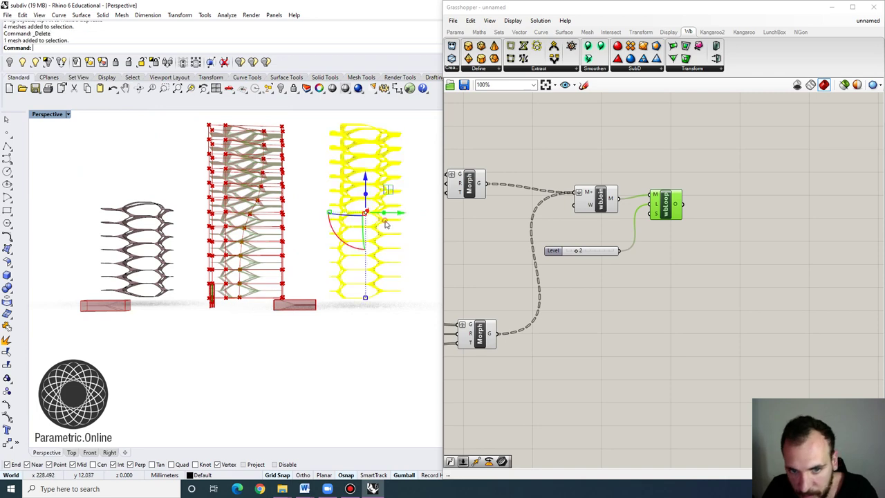
key(Delete)
scroll(312, 339, up, 3)
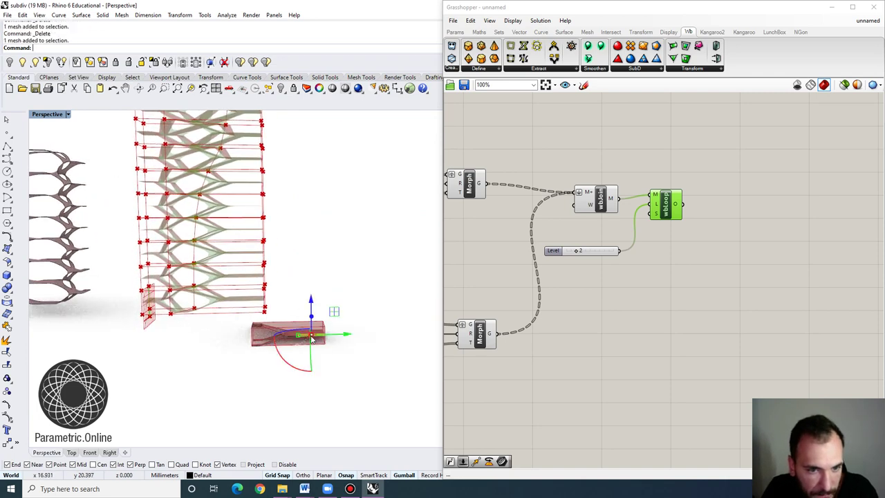
Bake the wbLoop subdivision mesh and move the baked tower to the free space beside the graph-driven stack.
scroll(272, 378, up, 3)
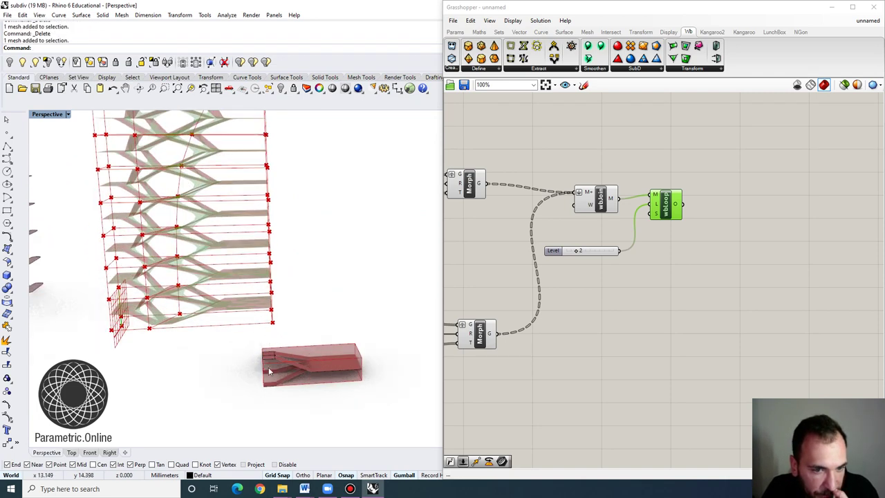
scroll(269, 361, down, 6)
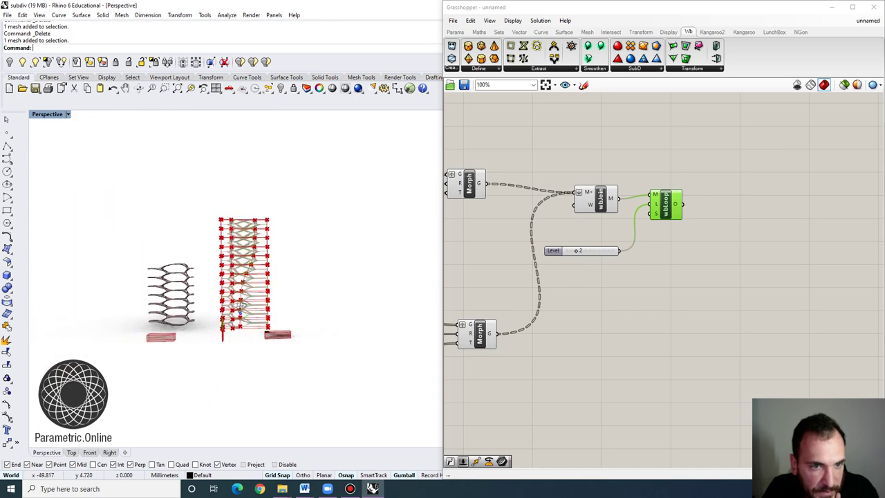
scroll(249, 276, up, 2)
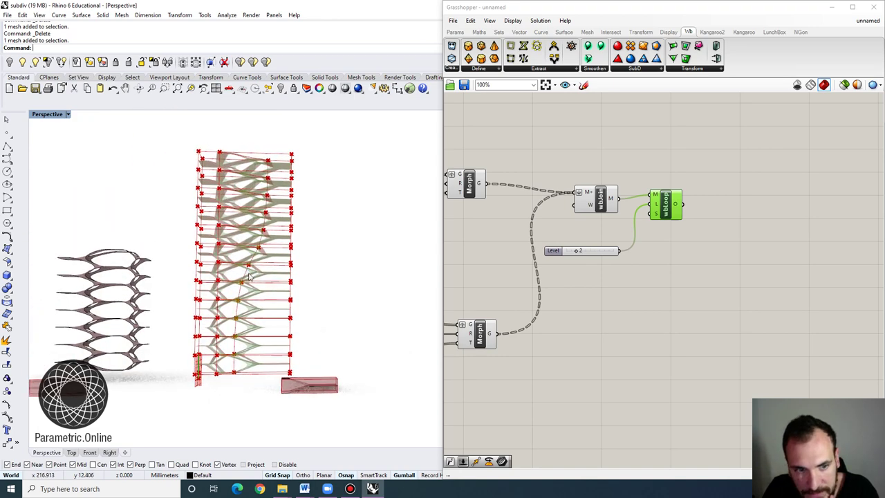
right_click(681, 204)
click(682, 240)
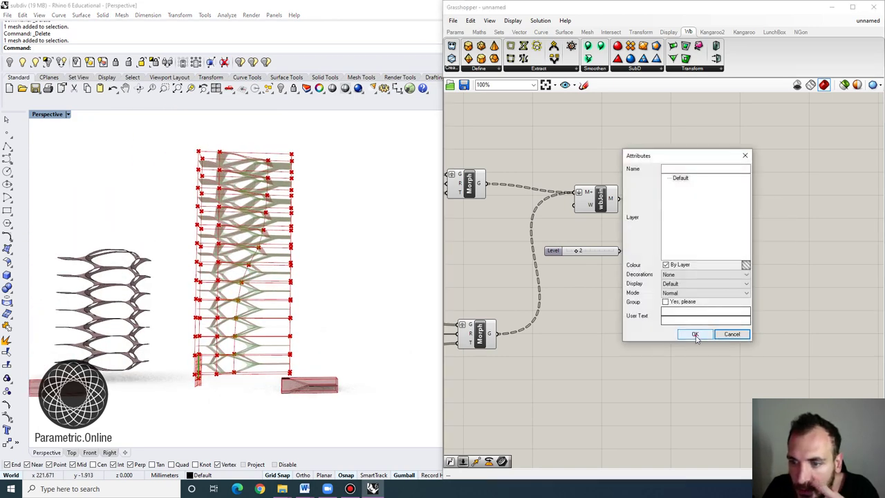
click(693, 334)
right_drag(308, 293, 293, 325)
scroll(287, 311, down, 4)
drag(276, 277, 377, 280)
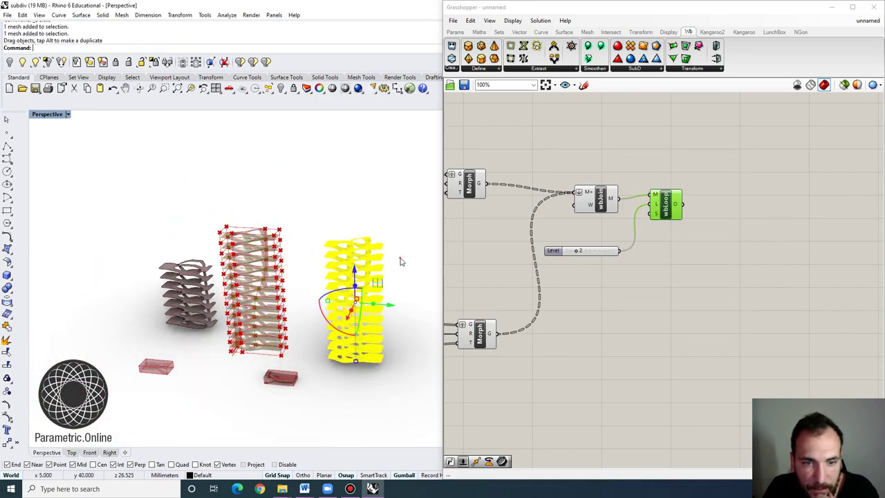
click(401, 261)
Inspect the newly baked tower up close and from a distance against the graph-driven stack and the source modules.
right_drag(360, 361, 369, 330)
right_drag(421, 252, 336, 256)
scroll(365, 320, up, 3)
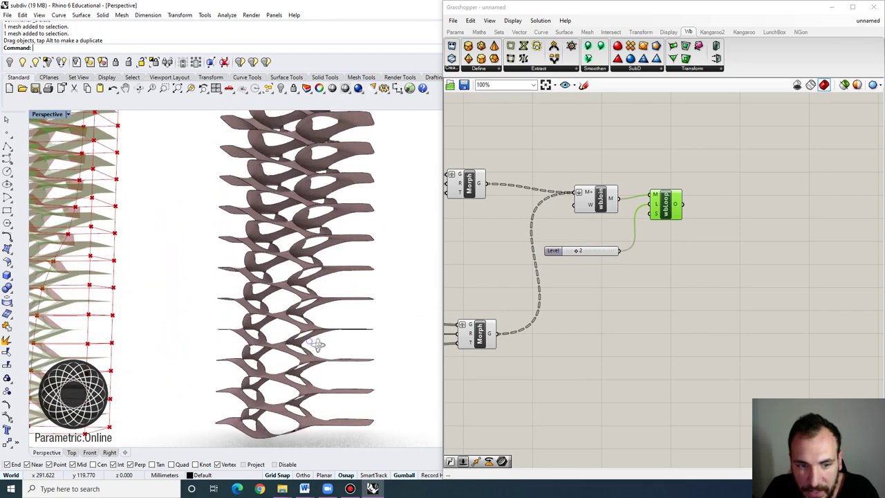
scroll(281, 421, down, 3)
scroll(320, 408, up, 5)
scroll(333, 336, down, 6)
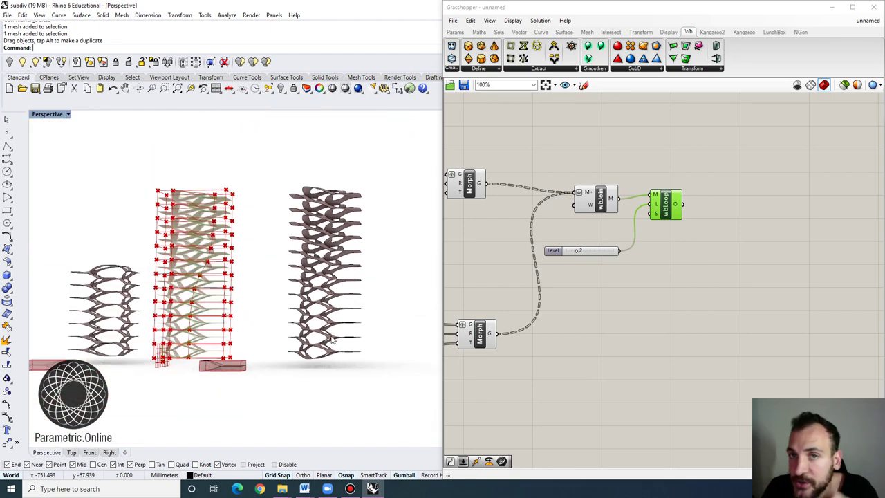
scroll(299, 322, up, 3)
scroll(180, 363, up, 4)
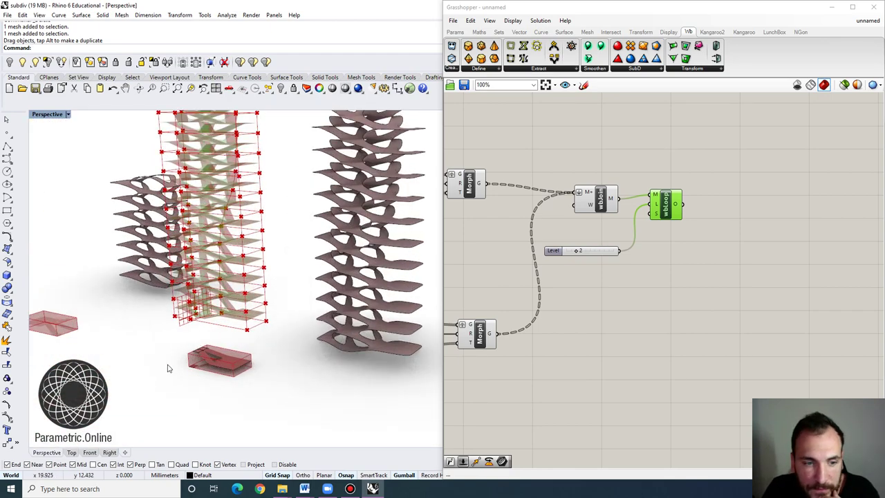
scroll(276, 356, down, 5)
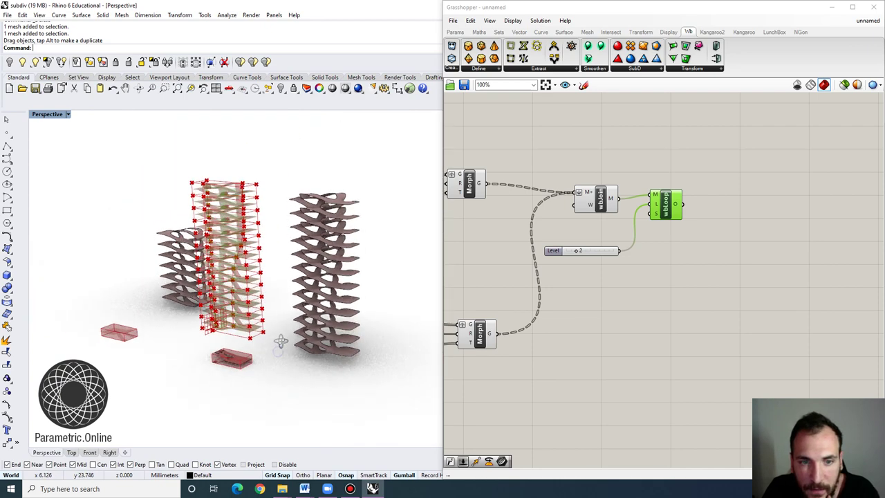
Add a Weaverbird's Mesh Thicken component and connect the wbLoop output to its mesh input.
right_drag(668, 235, 570, 285)
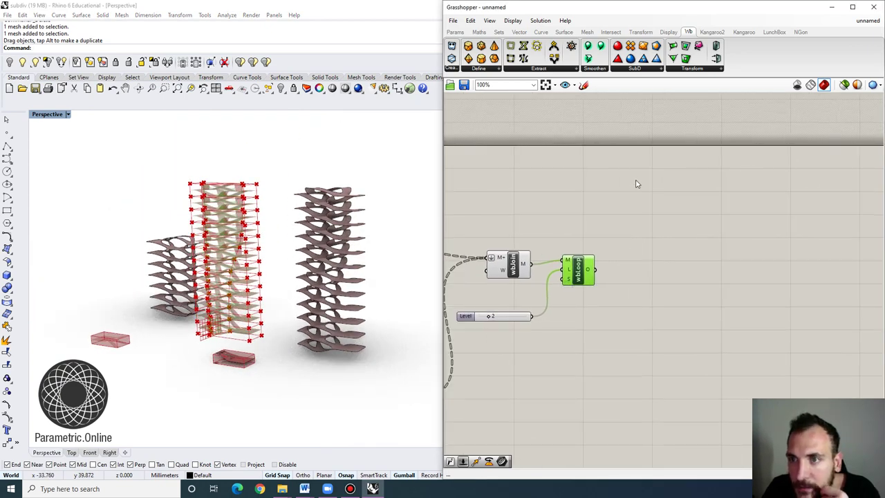
click(692, 71)
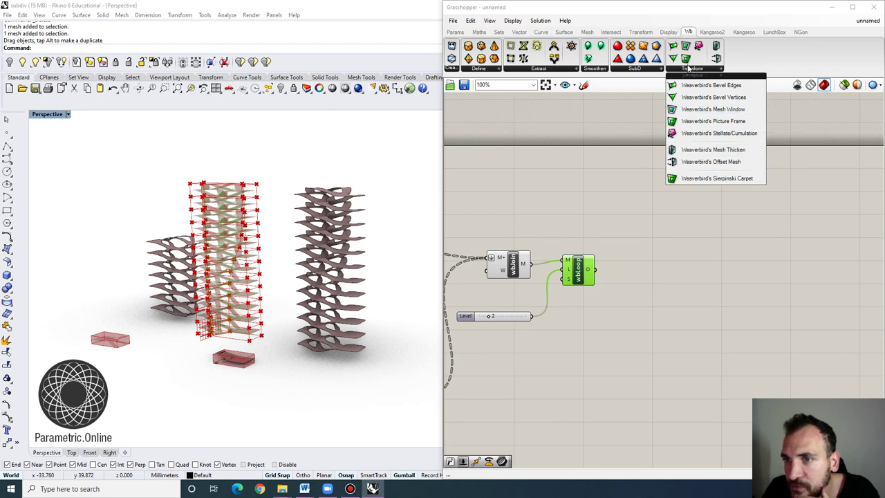
drag(710, 149, 668, 284)
drag(593, 274, 660, 271)
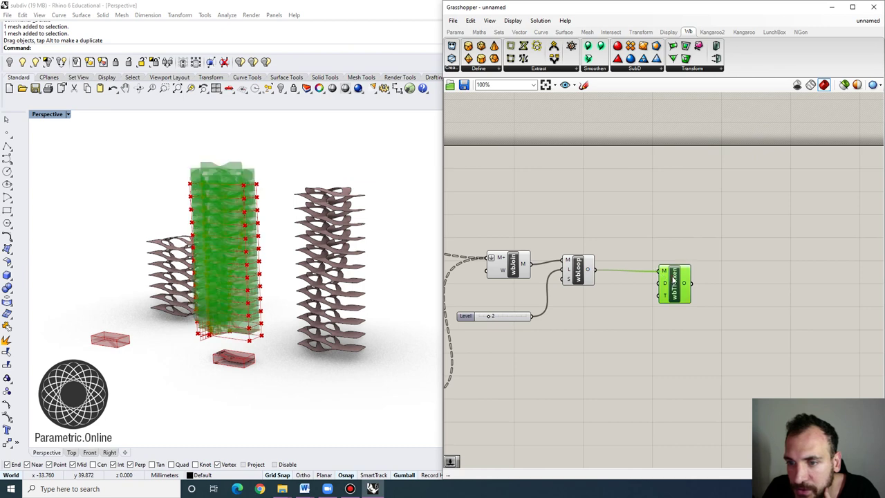
Add a number slider for the wbThicken distance and set it to 0.5.
scroll(650, 305, up, 2)
click(609, 330)
double_click(609, 330)
text(slider)
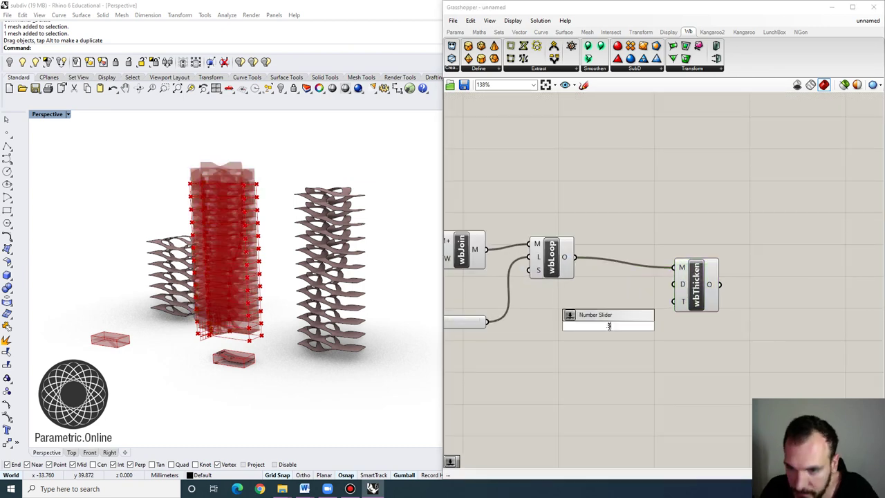
key(Return)
drag(659, 325, 623, 331)
Add a Weaverbird's Laplacian Smoothing component and connect the wbLoop output to its mesh input.
click(590, 69)
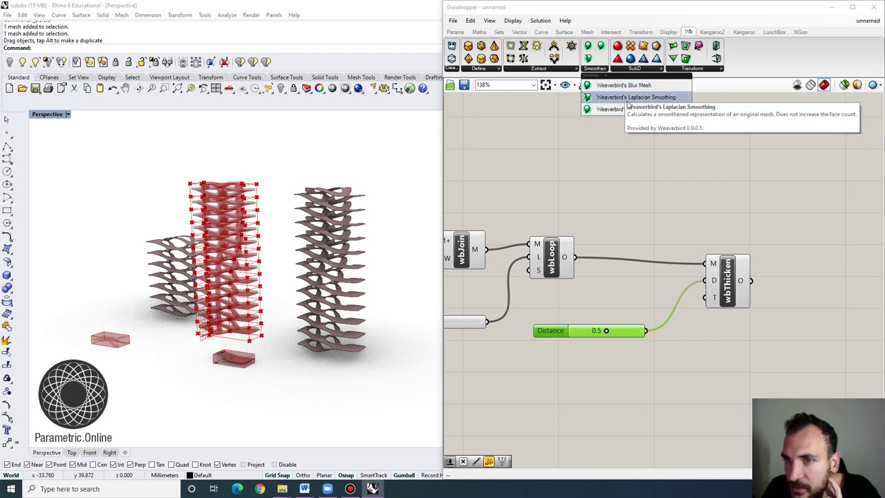
click(637, 98)
click(654, 208)
drag(566, 256, 660, 202)
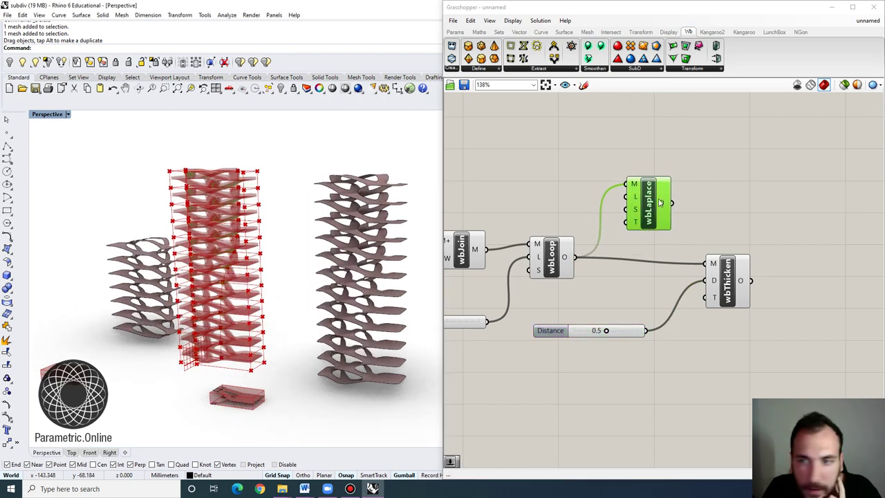
Check the wbLaplace naked-edge options and replace the wbThicken mesh input with the wbLaplace output.
mouse_move(637, 198)
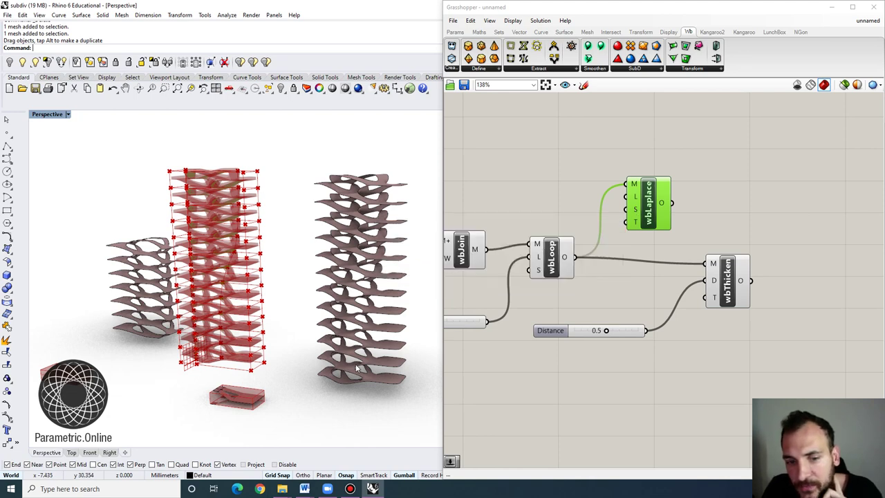
scroll(346, 361, up, 5)
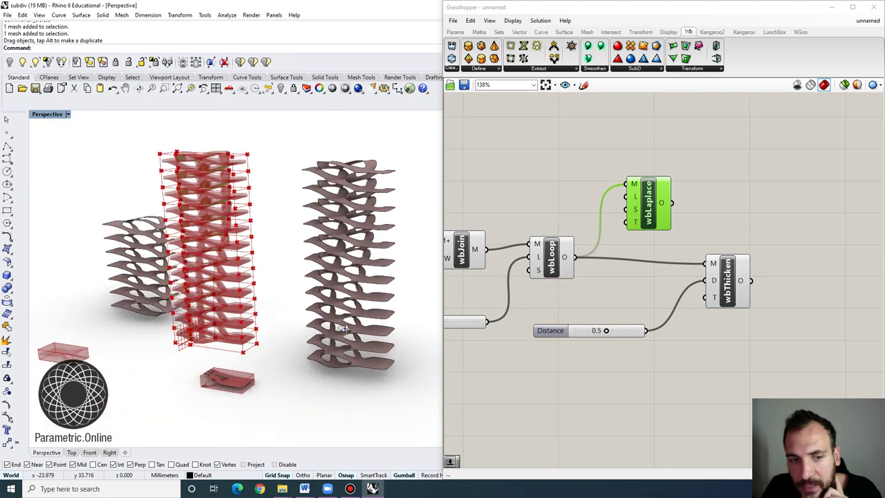
scroll(349, 332, down, 6)
scroll(358, 297, down, 2)
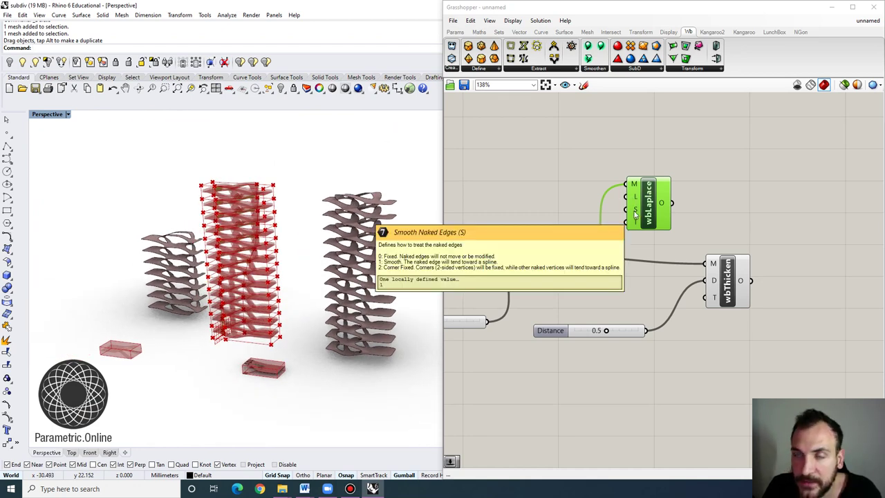
click(679, 204)
drag(662, 203, 706, 264)
Bake the wbThicken mesh and move the thickened tower beside the previously baked thin tower.
click(734, 285)
right_click(726, 268)
click(740, 305)
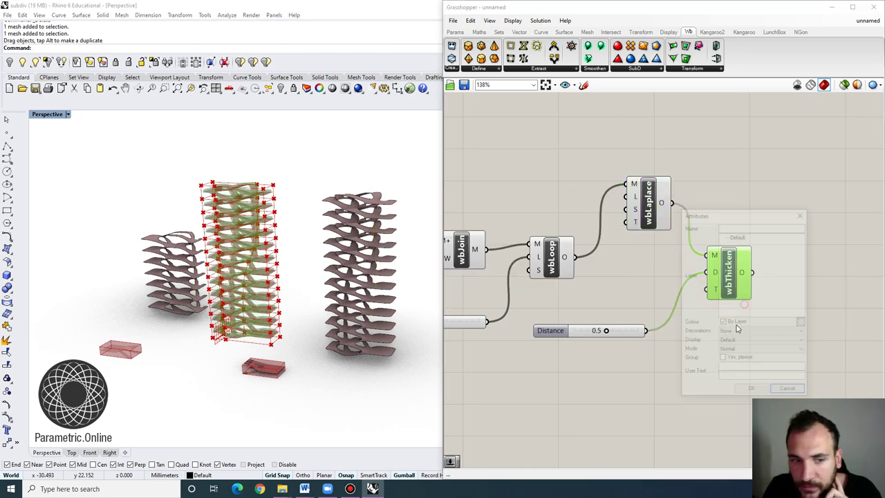
click(749, 391)
scroll(258, 238, down, 3)
drag(258, 235, 404, 262)
click(399, 218)
Minimize the Grasshopper window and assign the Default material to the thickened tower.
scroll(398, 220, up, 3)
right_drag(397, 242, 383, 213)
scroll(393, 216, up, 2)
click(831, 7)
click(316, 228)
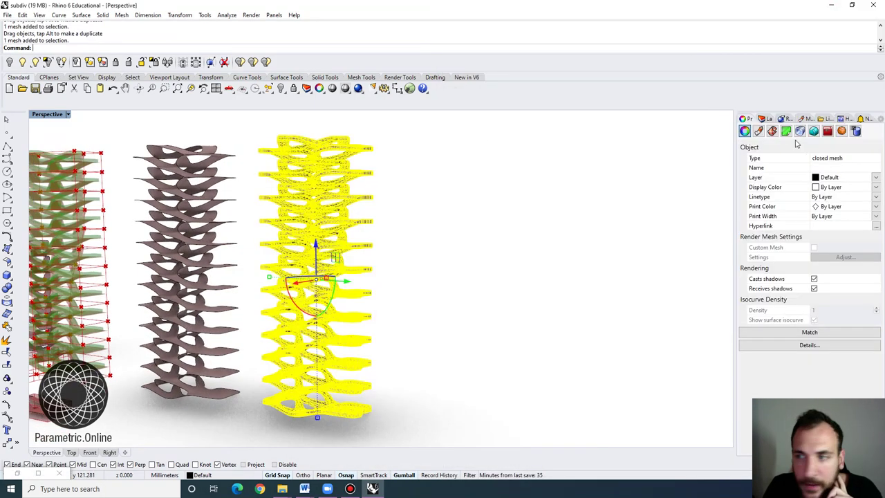
click(761, 132)
click(796, 154)
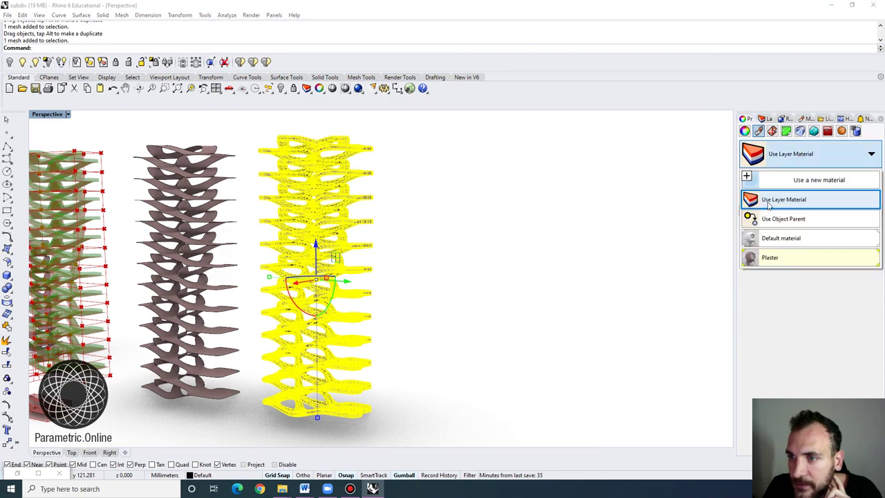
click(772, 240)
click(467, 257)
Assign the Default material to the thin baked tower beside the thickened one.
scroll(467, 257, down, 3)
click(249, 311)
click(788, 152)
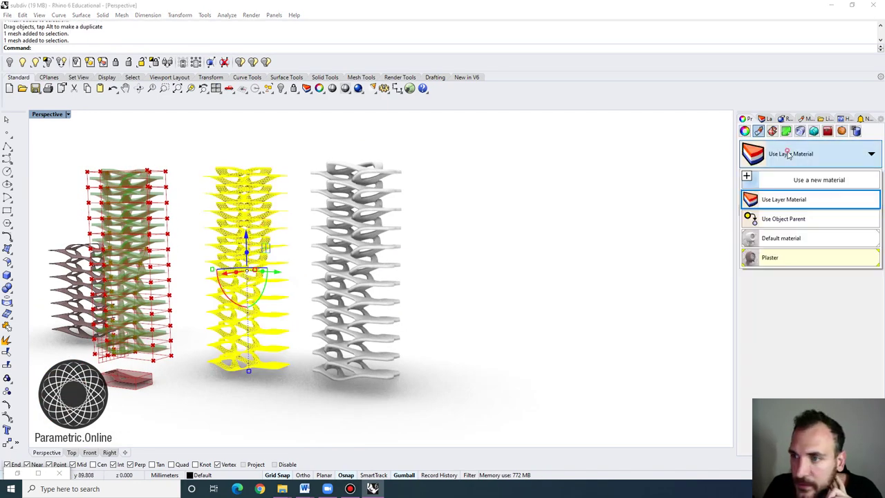
click(773, 242)
click(607, 238)
Compare the thin and thickened baked towers up close from several angles.
right_drag(391, 251, 425, 361)
scroll(449, 252, up, 5)
scroll(434, 261, down, 4)
scroll(332, 252, up, 4)
scroll(416, 218, down, 4)
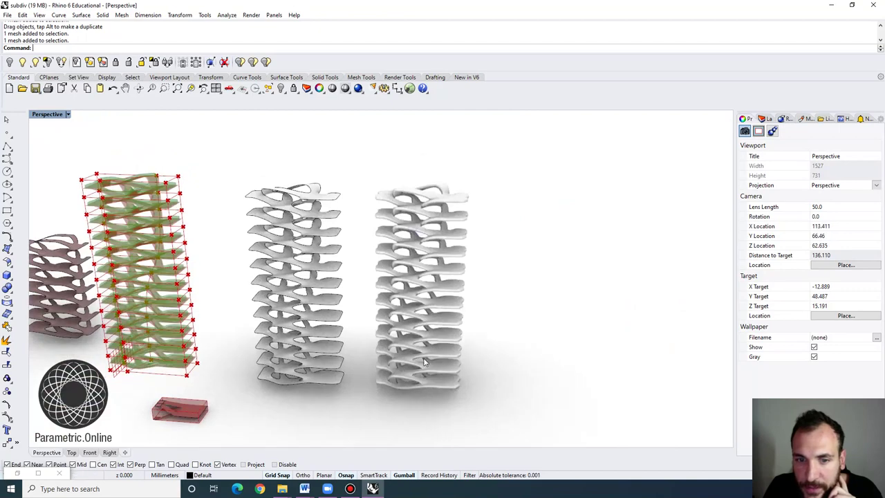
mouse_move(426, 262)
right_down()
mouse_move(424, 211)
mouse_move(417, 263)
right_up()
scroll(424, 253, up, 2)
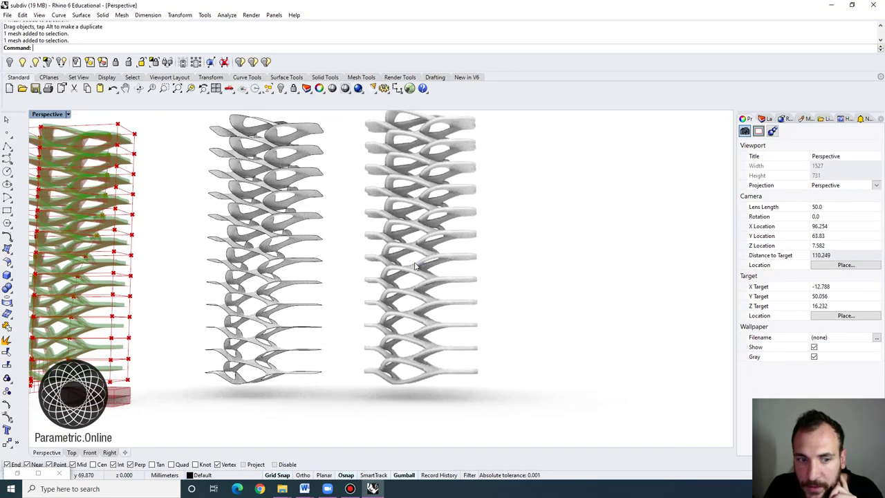
scroll(415, 260, down, 4)
right_drag(338, 215, 370, 258)
right_drag(263, 259, 253, 265)
scroll(252, 367, up, 8)
scroll(289, 406, down, 3)
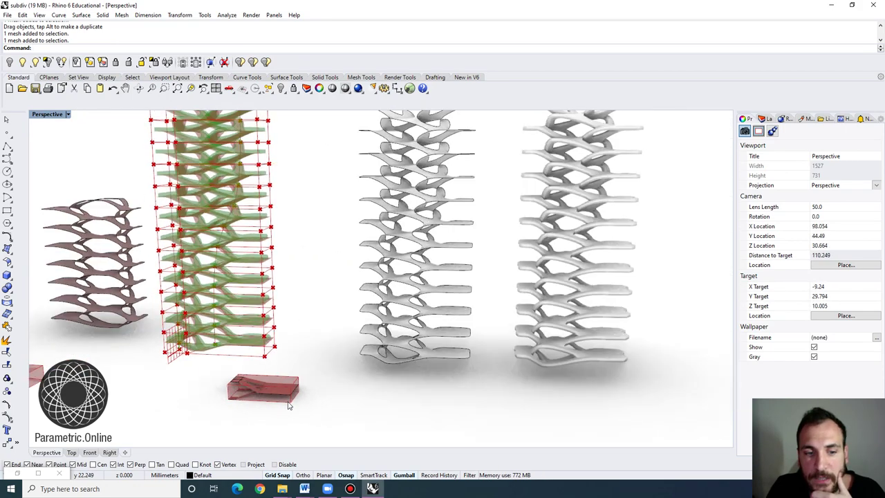
Review all the tower variants together with their source modules from different heights and distances.
scroll(370, 300, down, 4)
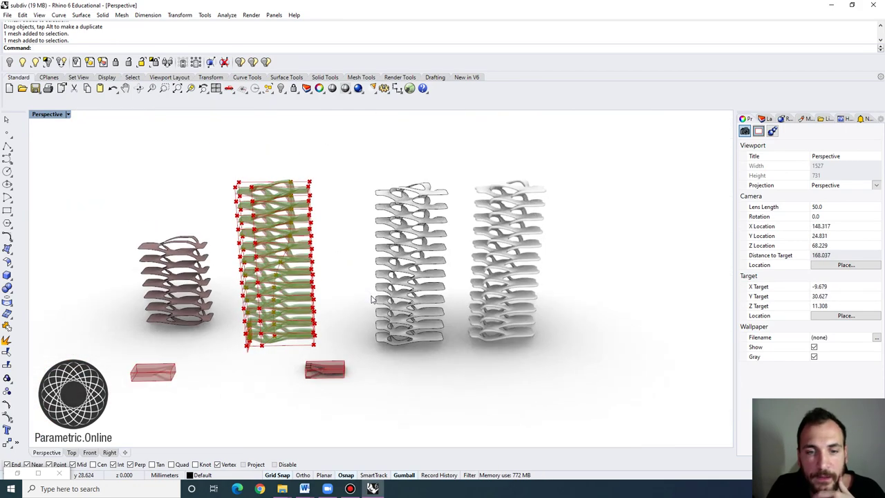
right_drag(370, 299, 377, 337)
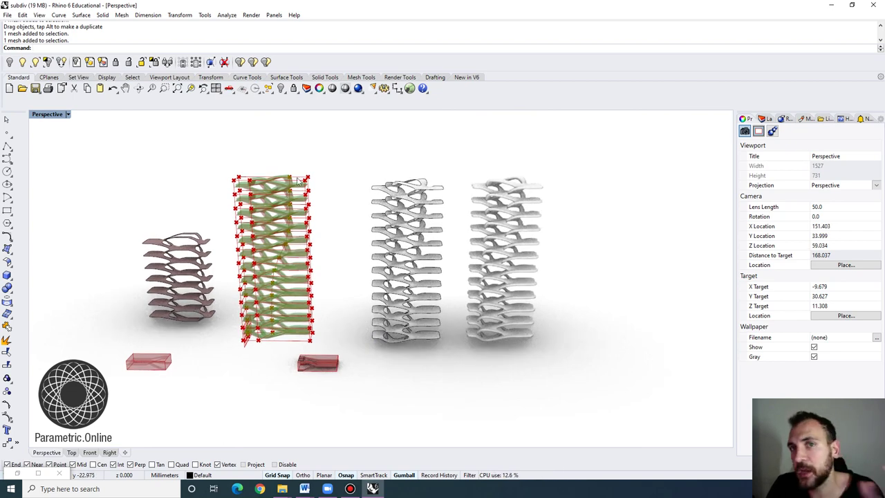
scroll(390, 132, down, 4)
scroll(304, 142, up, 4)
right_drag(314, 176, 318, 146)
scroll(342, 166, up, 2)
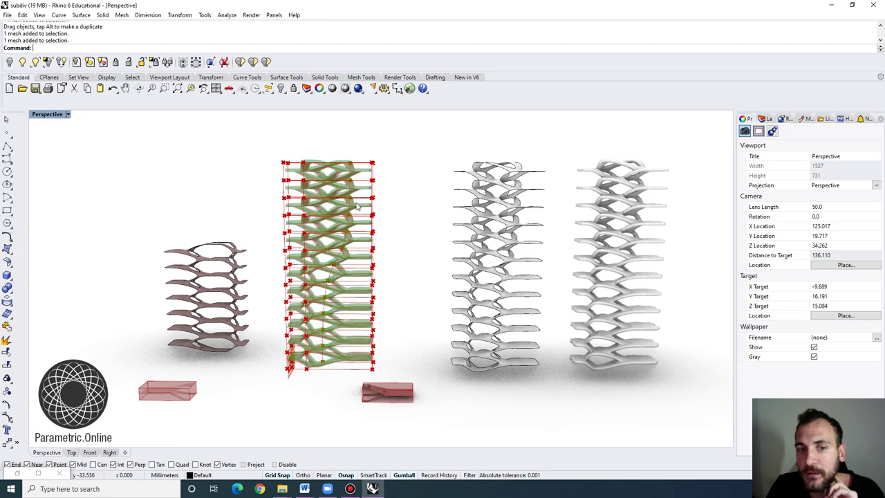
right_drag(351, 286, 377, 277)
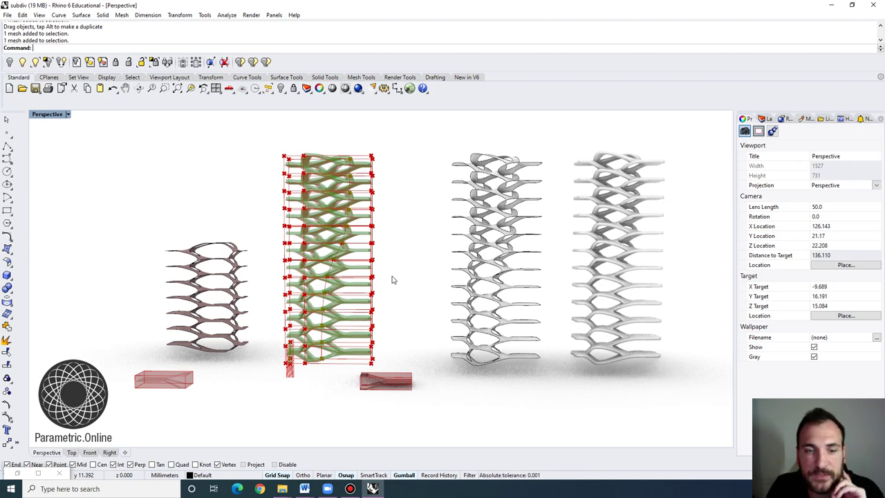
right_drag(391, 280, 380, 294)
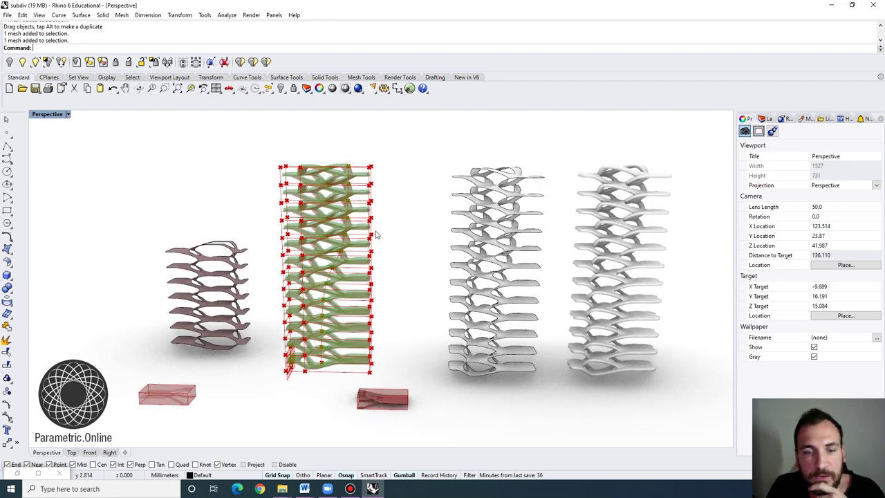
scroll(375, 233, down, 4)
mouse_move(383, 254)
right_down()
mouse_move(385, 243)
mouse_move(396, 248)
right_up()
scroll(392, 230, up, 2)
scroll(396, 248, up, 3)
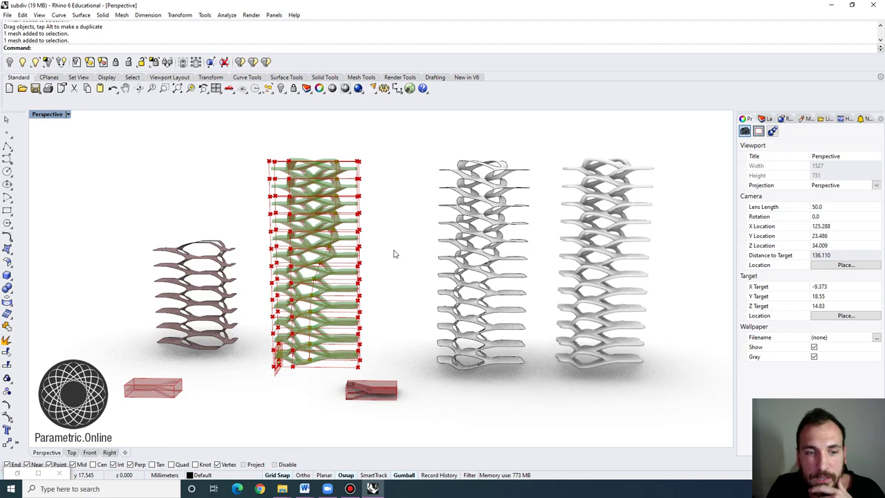
right_drag(393, 254, 391, 245)
scroll(401, 226, down, 3)
scroll(397, 226, up, 2)
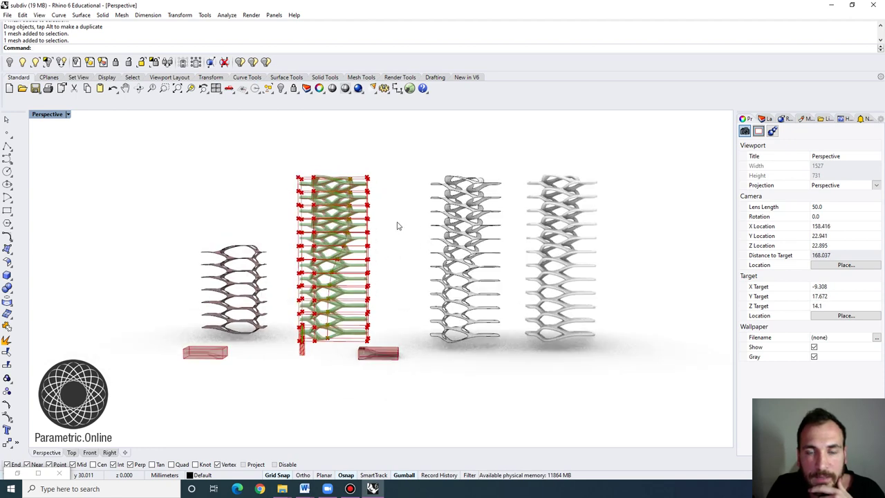